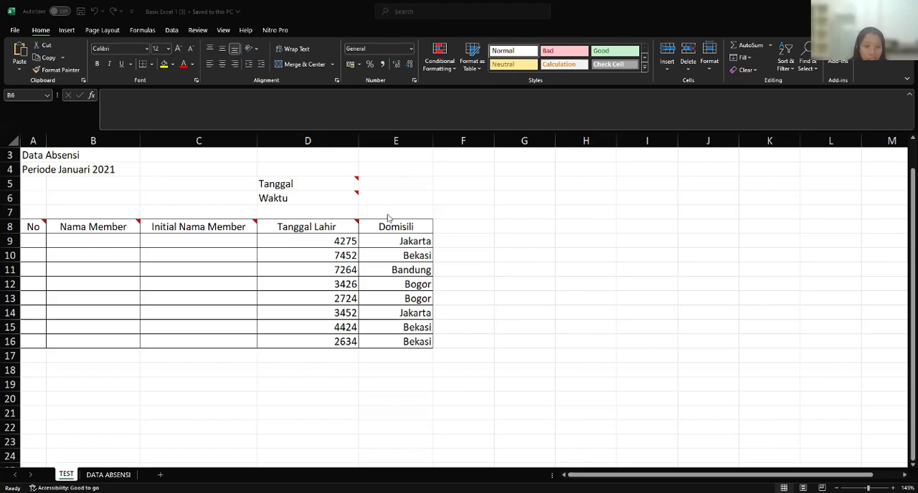
- Check the Tanggal note and start a TEXT formula in E5 with DATE(2021;3;9) as its value
left_click(302, 182)
left_click(324, 185)
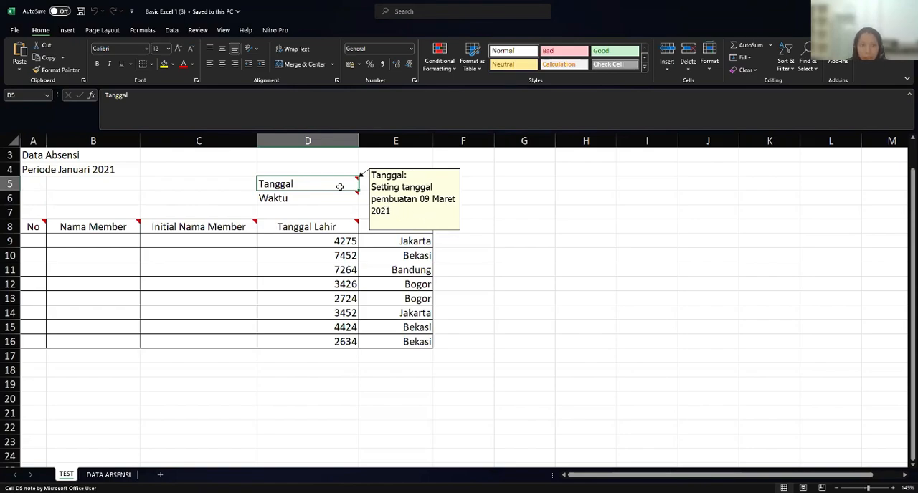
left_click(402, 192)
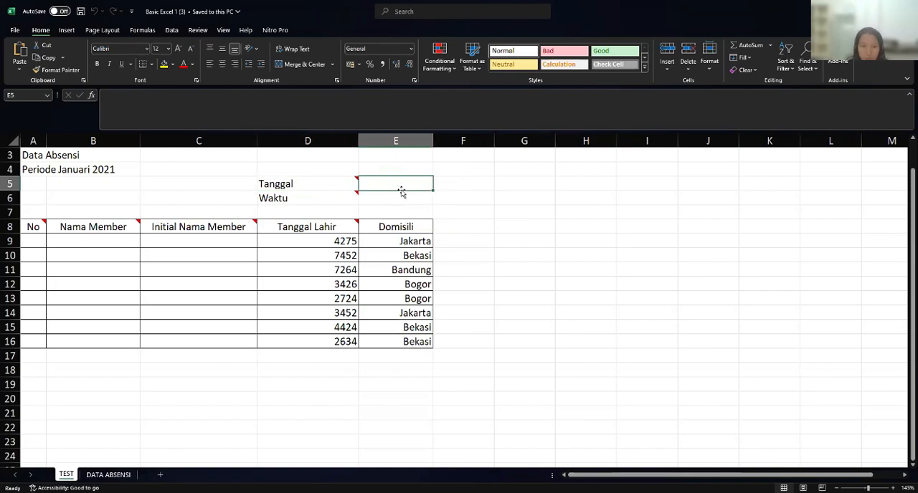
type("=")
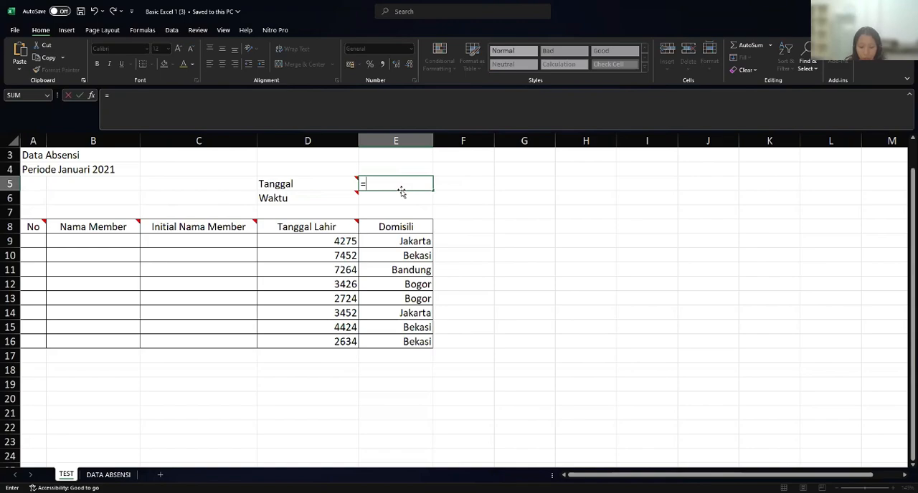
type("te")
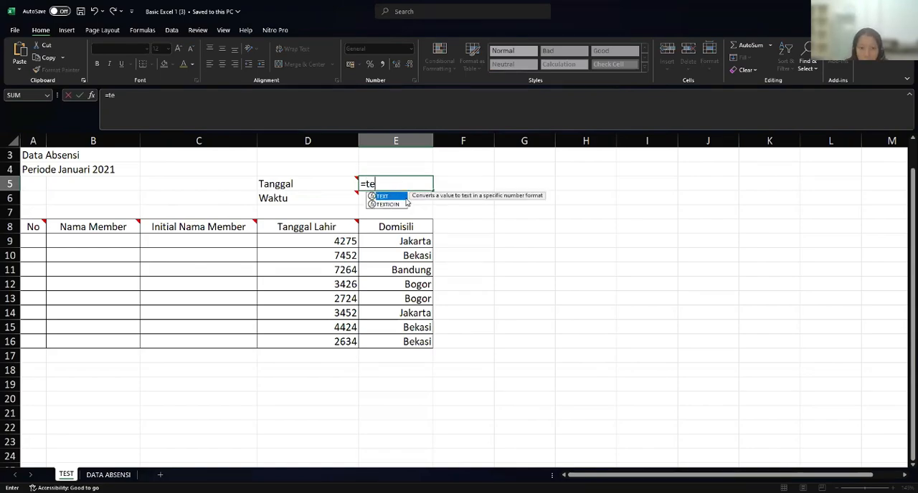
double_click(401, 198)
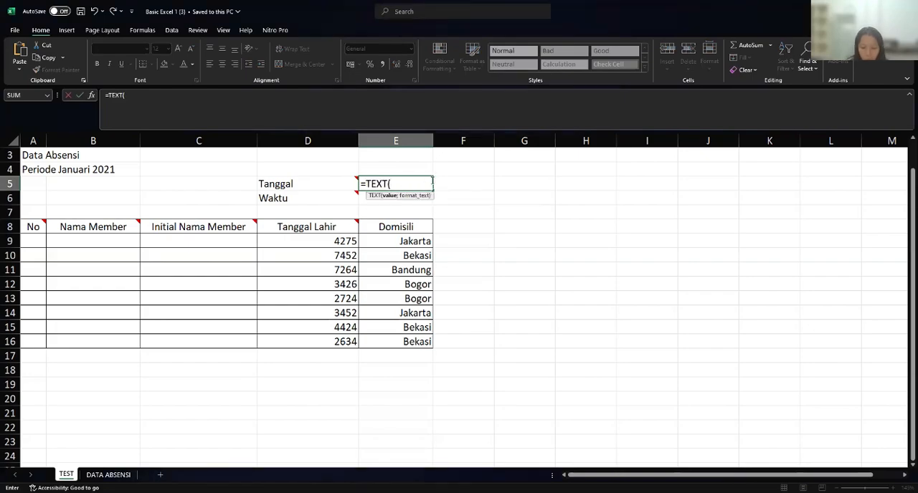
type("DA")
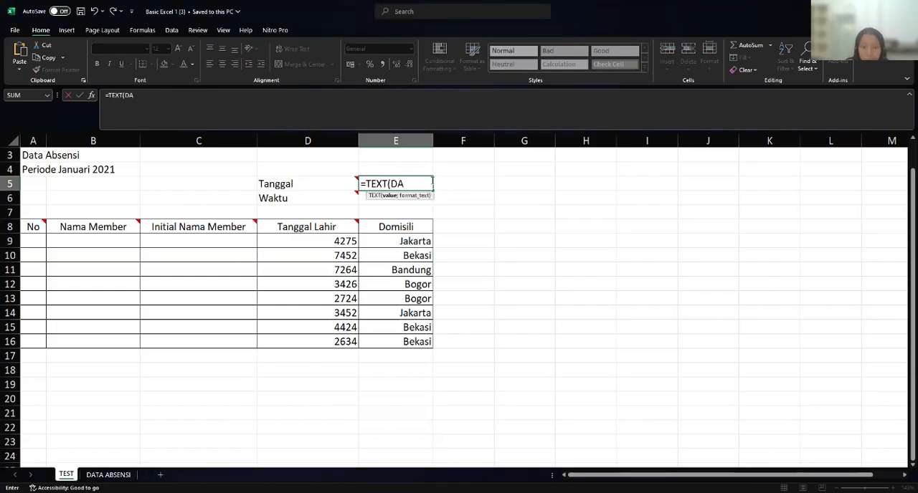
type("T")
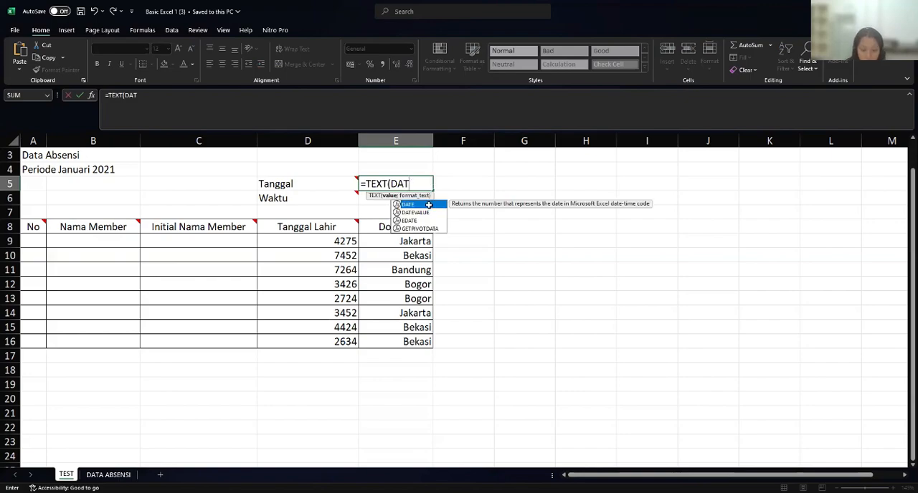
double_click(429, 205)
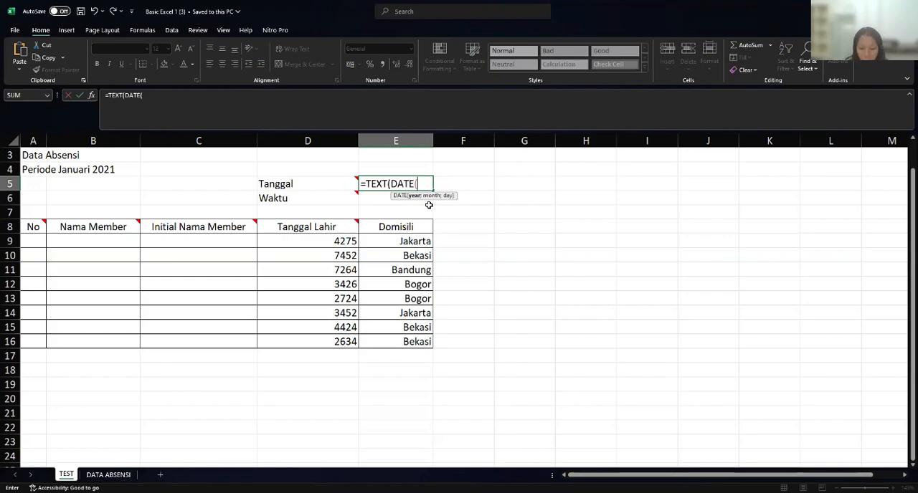
type("2021")
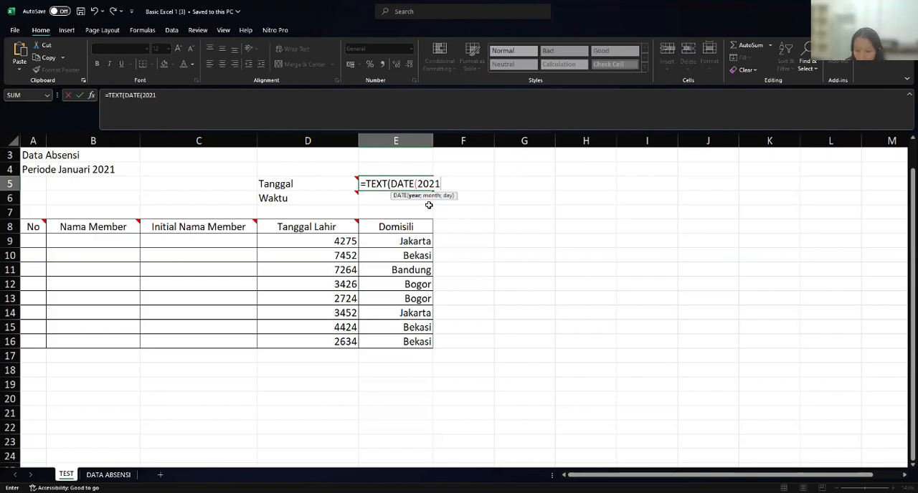
type(";3;9")
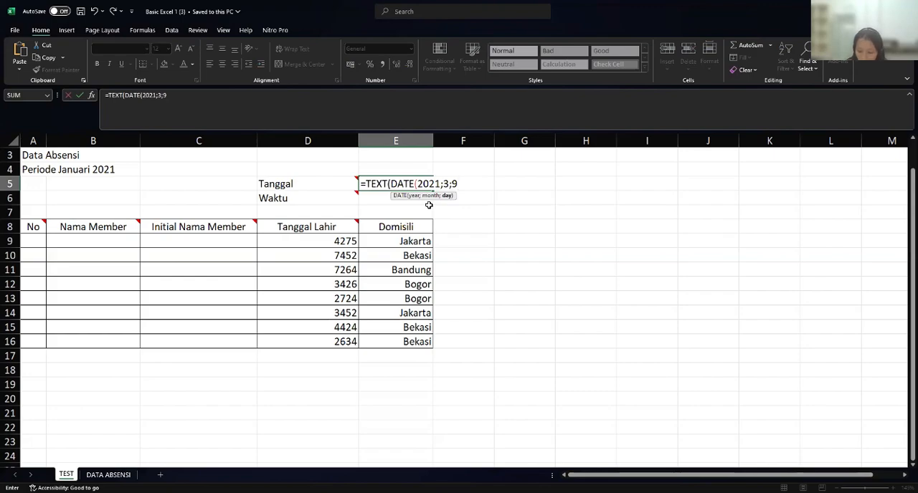
type(")")
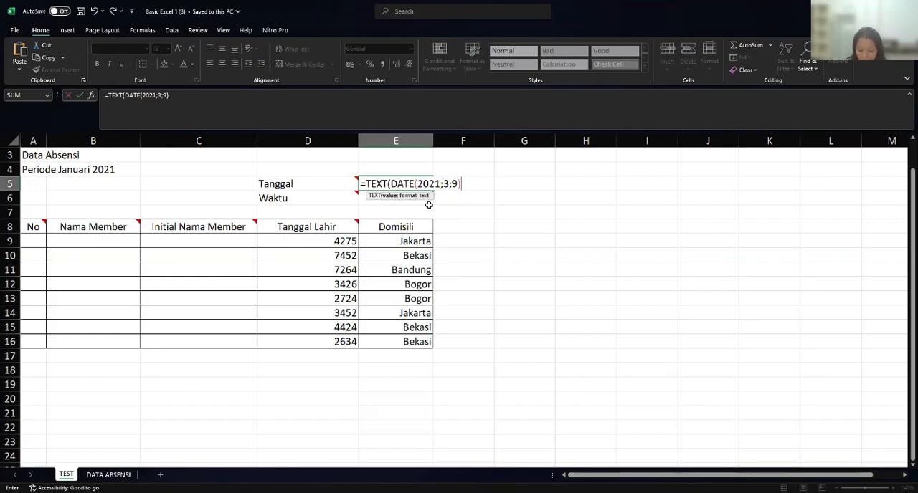
- Complete the TEXT formula in E5 with the format "DD MMMM YYYY"
type(";")
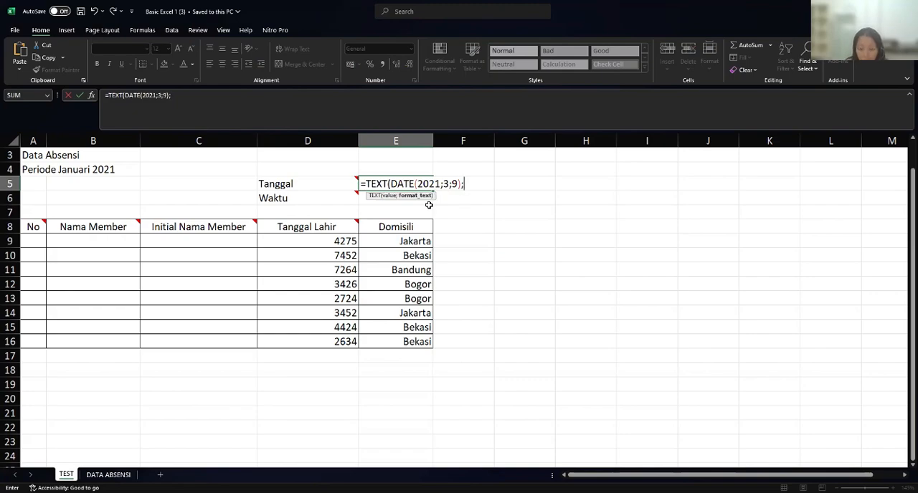
type("\"dd")
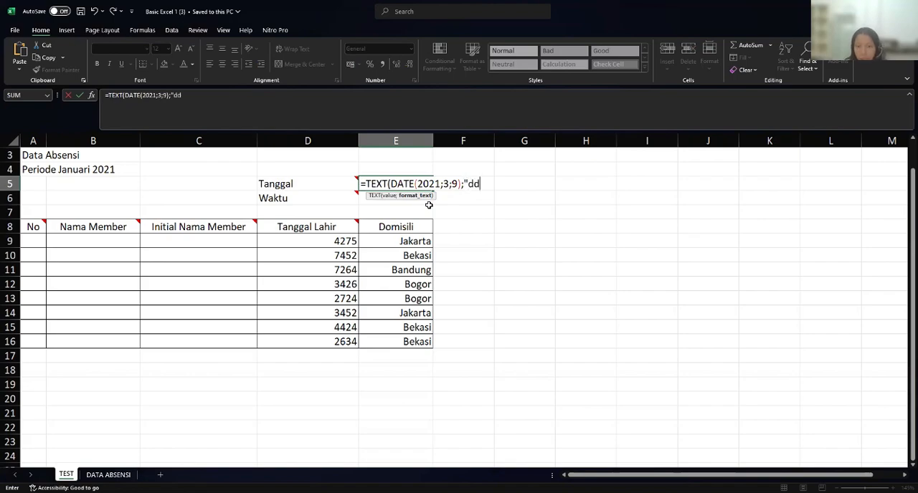
key("BackSpace")
key("BackSpace")
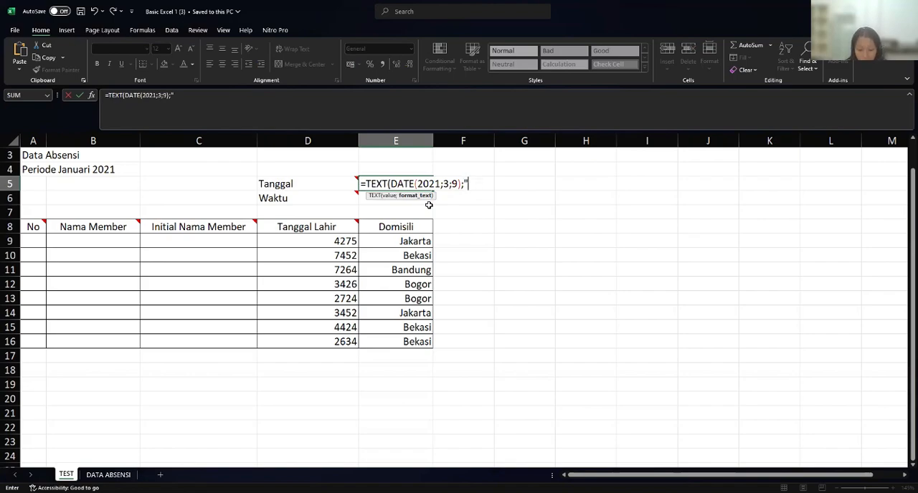
type("DD")
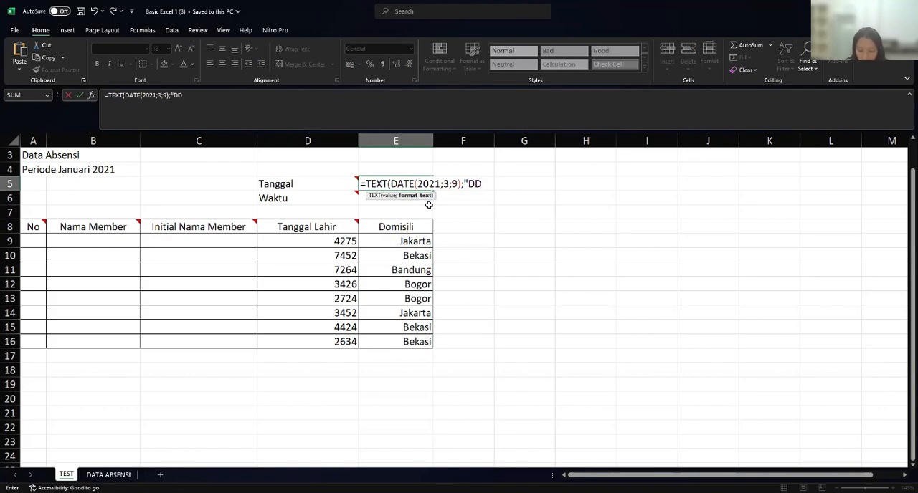
type(" MMMM")
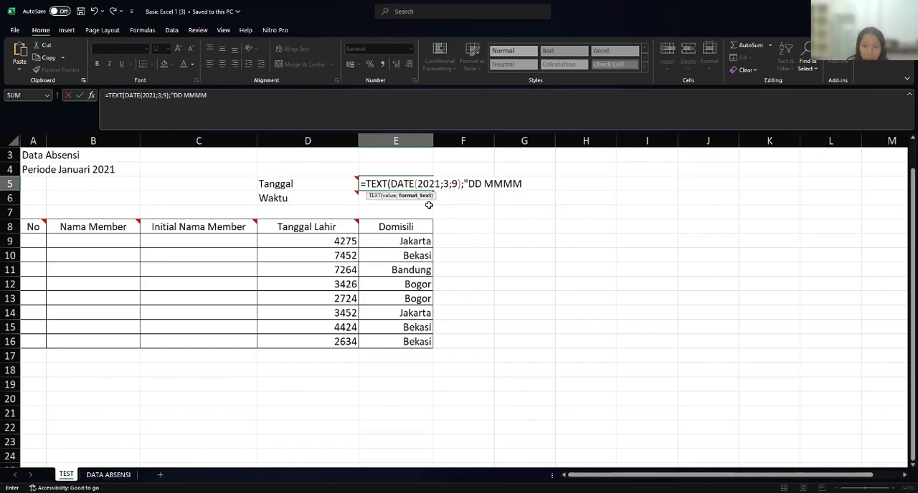
type(" YYYY")
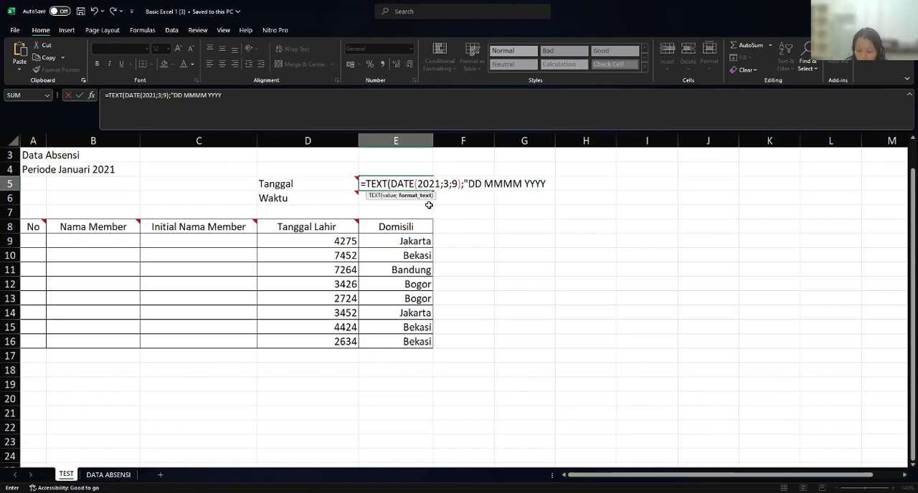
type("\"")
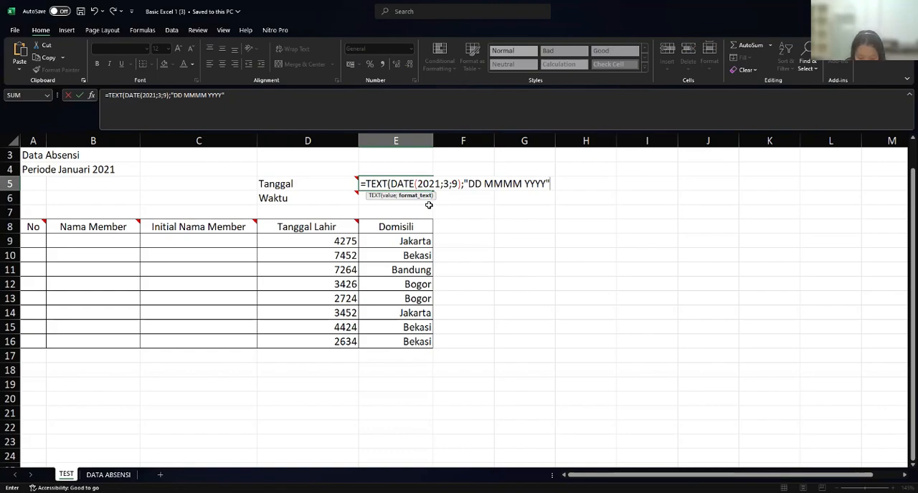
type(")")
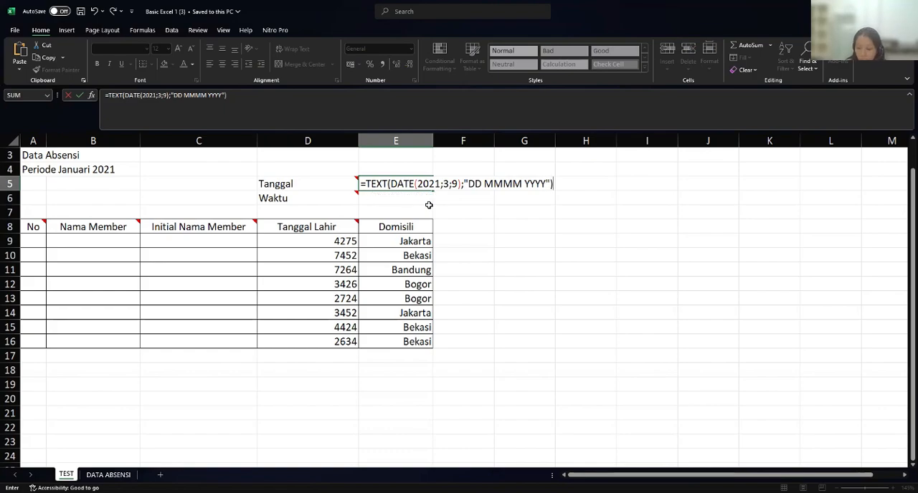
key("Return")
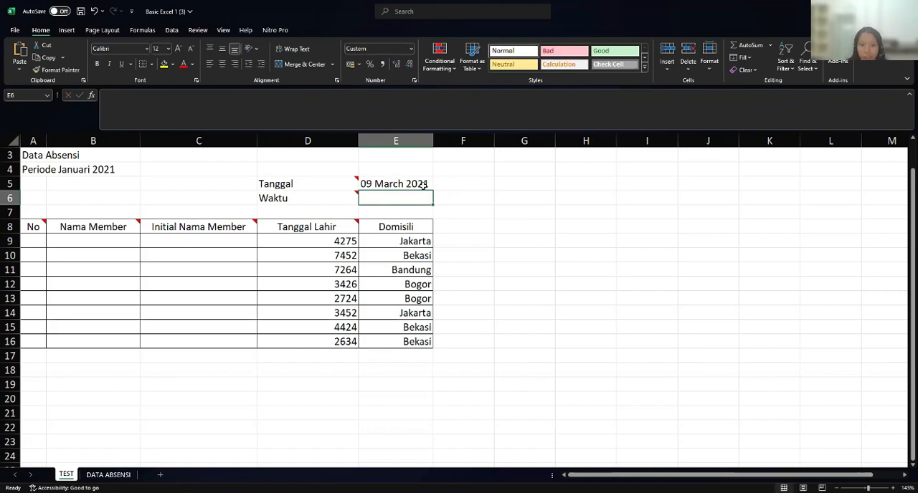
left_click(406, 185)
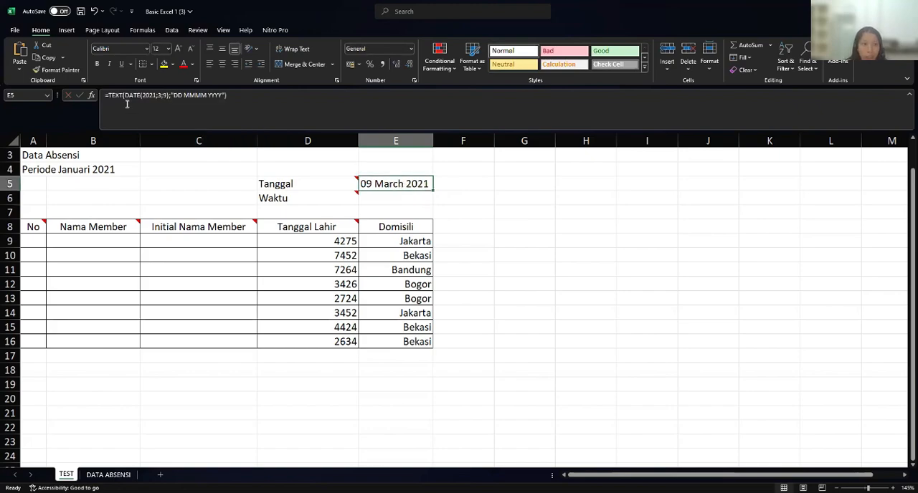
- Check the Waktu note and enter the formula =TIME(10;0;0) in E6
left_click(326, 201)
mouse_move(337, 198)
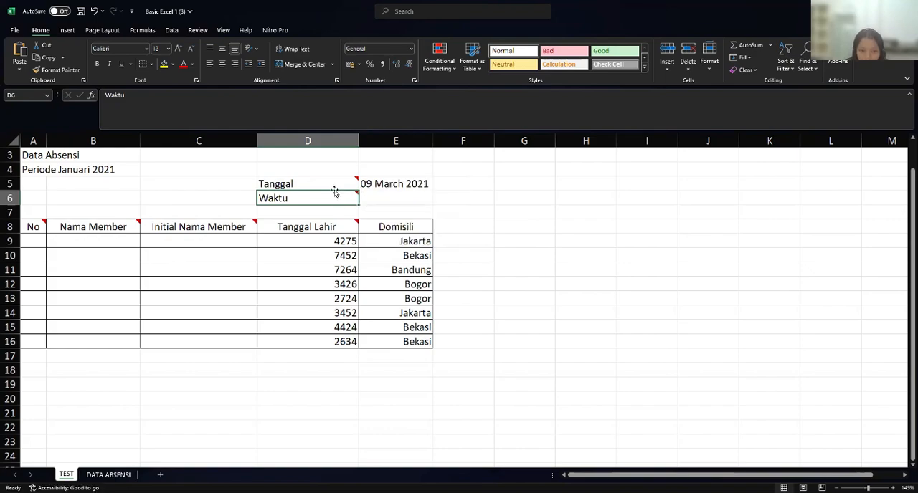
left_click(392, 204)
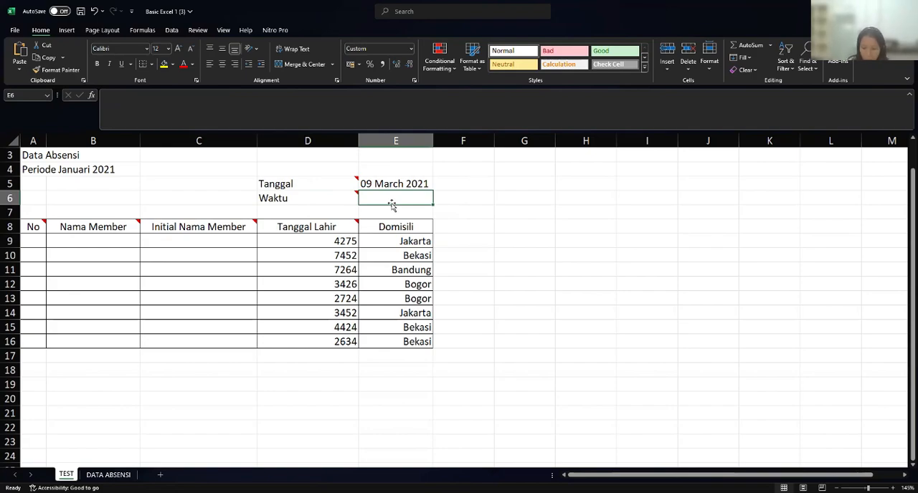
type("=")
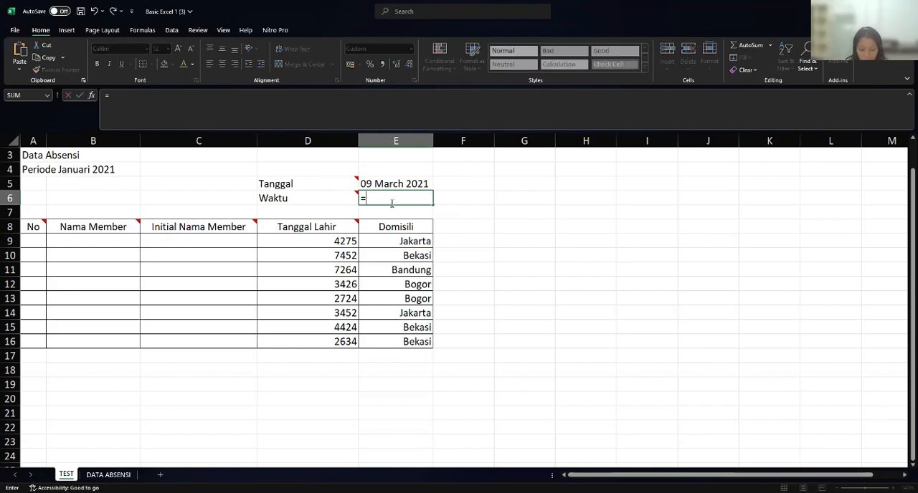
type("t")
key("BackSpace")
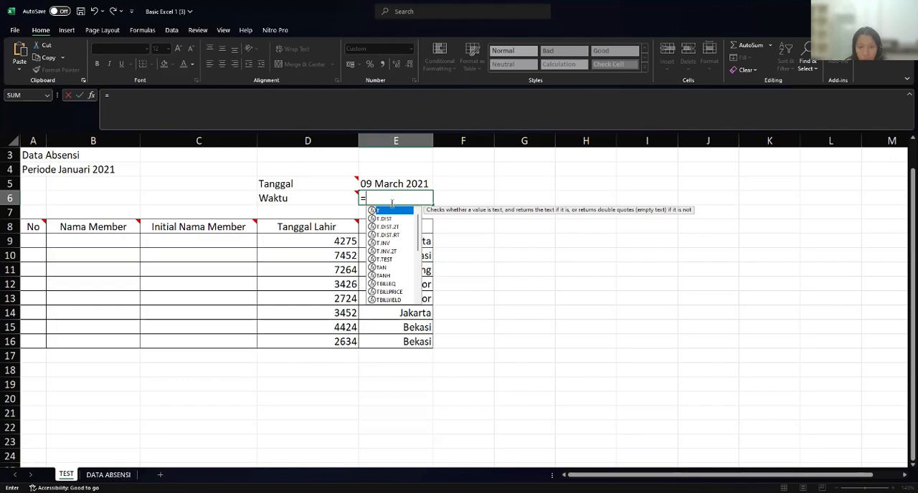
type("ti")
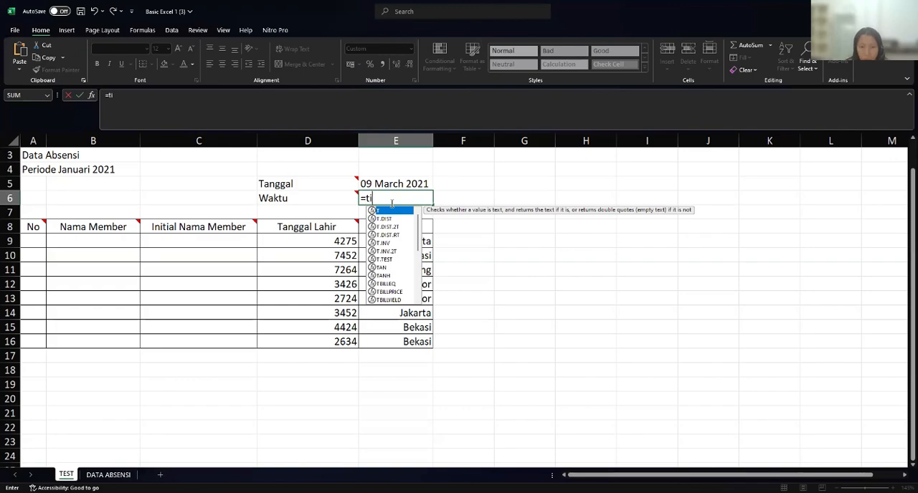
type("me")
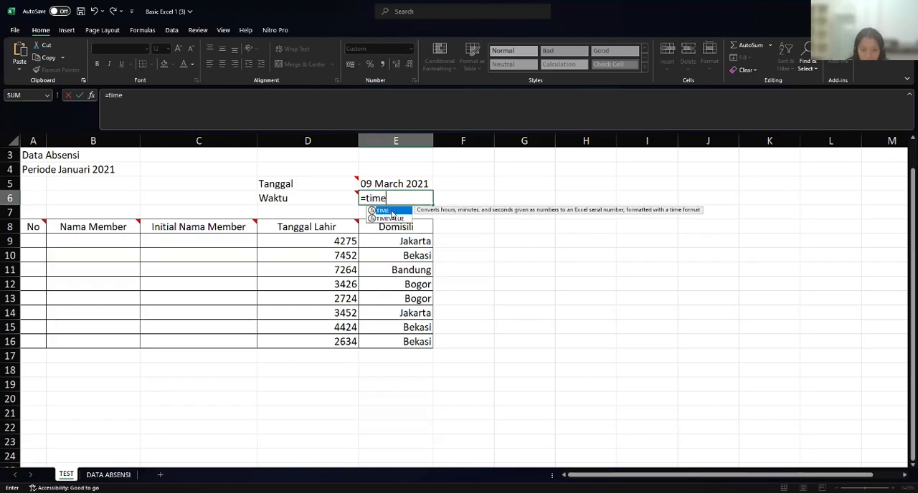
double_click(393, 215)
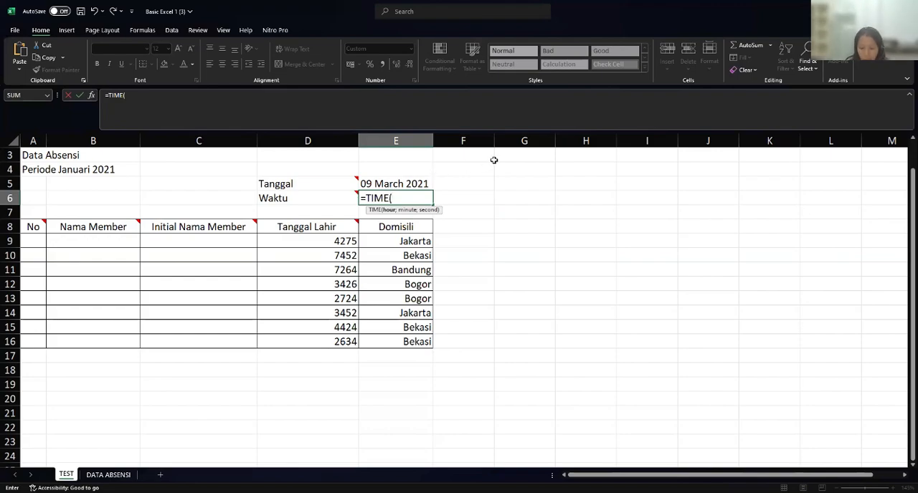
type("10:")
key("BackSpace")
type(";0")
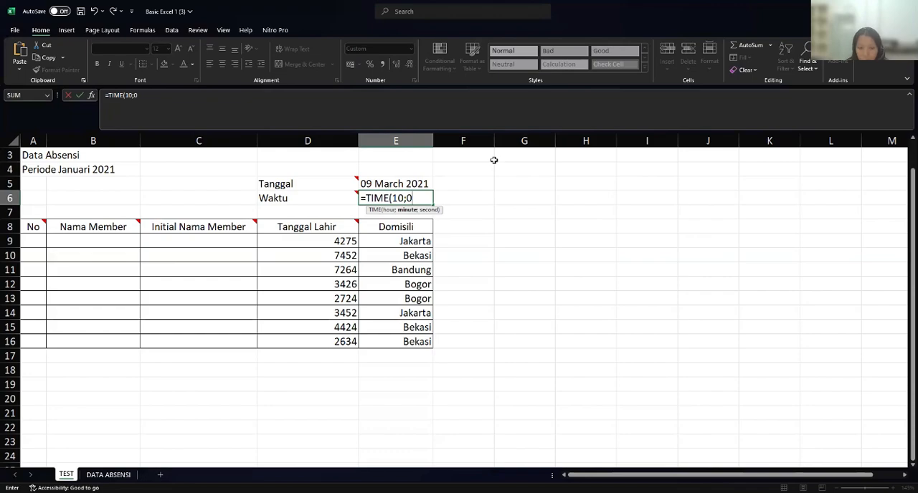
type(";")
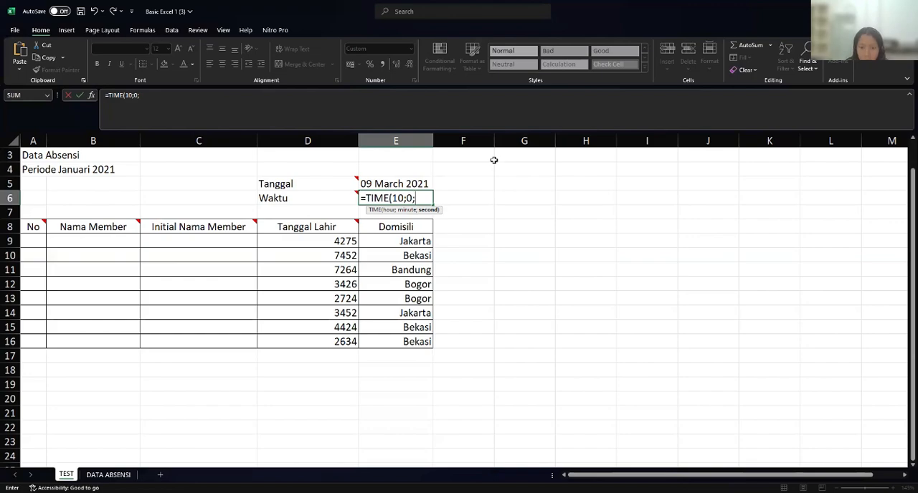
type("0")
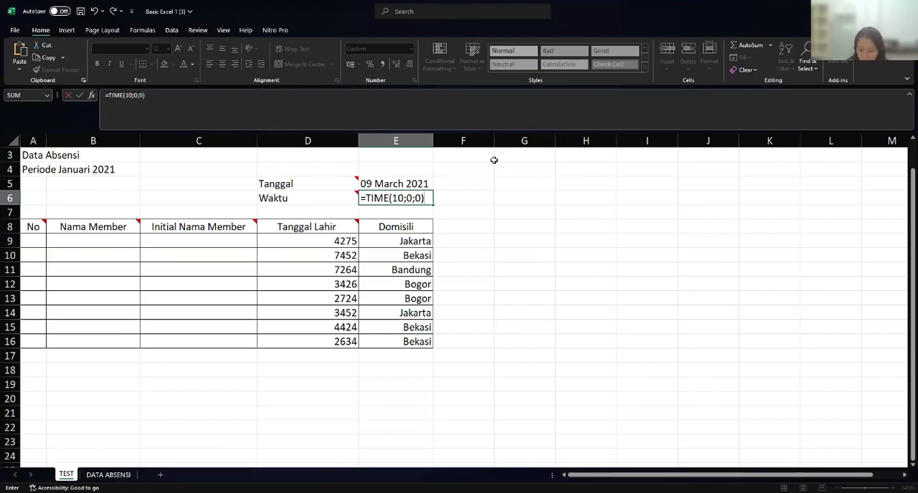
key("Return")
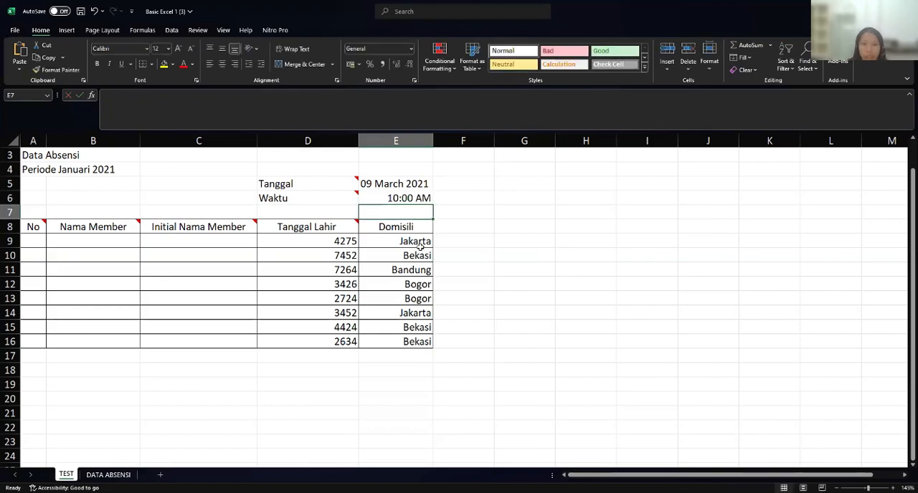
- Check the No column's note and enter 1 in A9 and 2 in A10
left_click(24, 240)
left_click(30, 226)
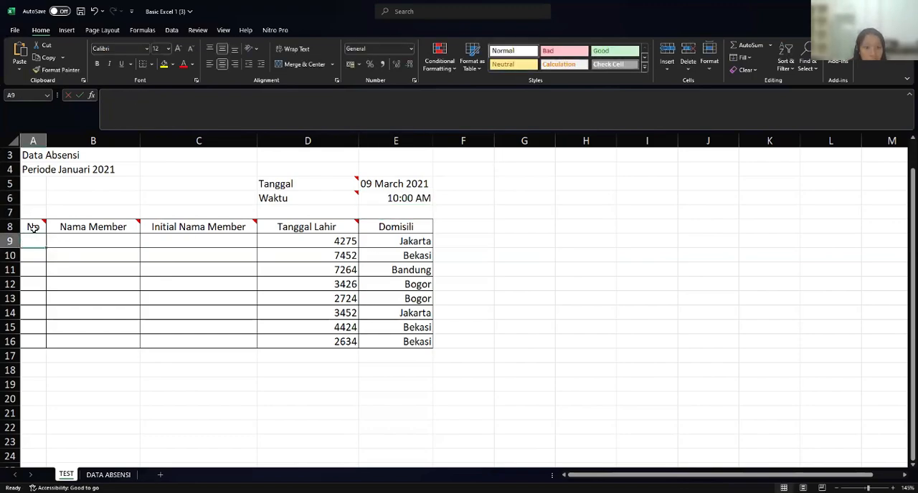
mouse_move(43, 227)
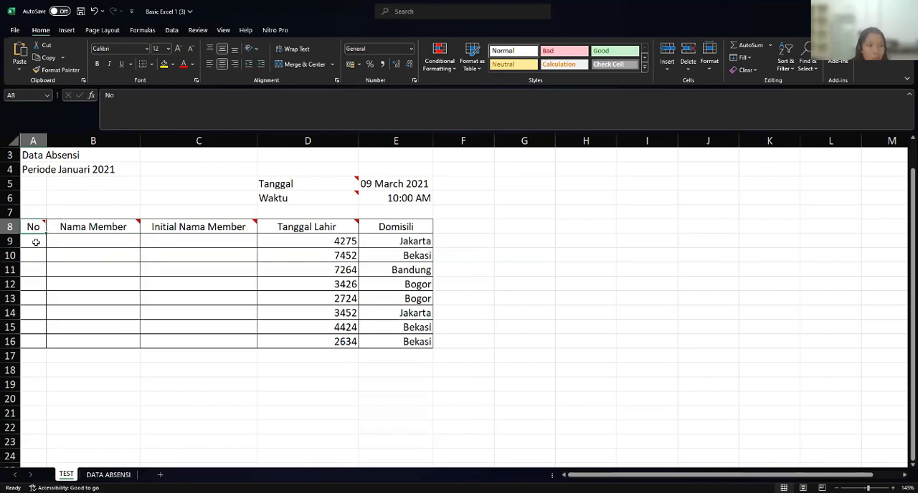
left_click(36, 243)
type("1")
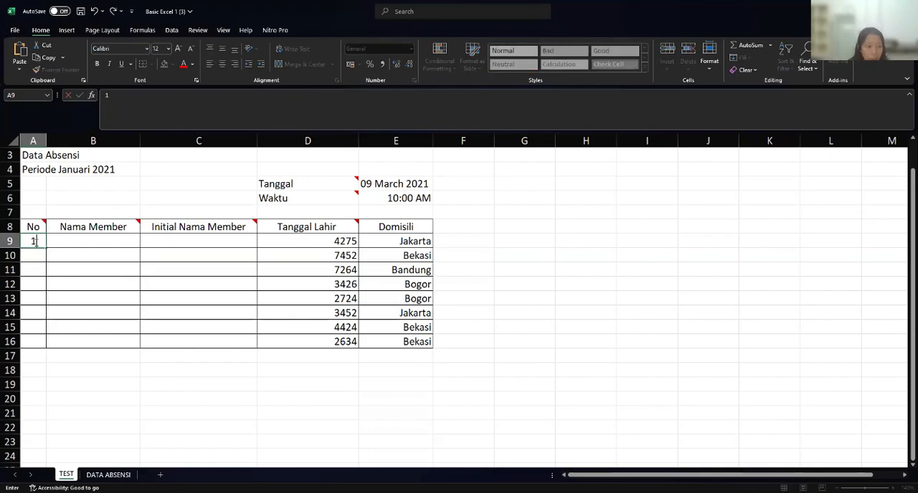
left_click(30, 255)
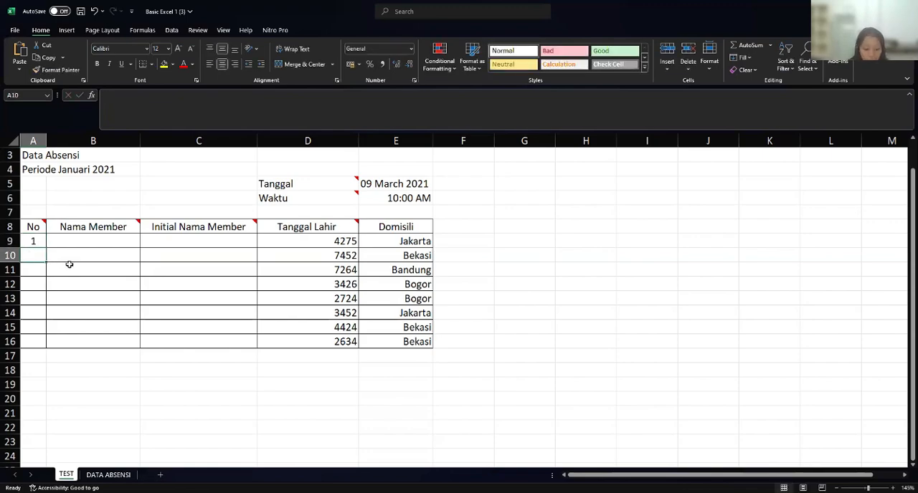
type("2")
- Extend the number series from A9:A10 down to A16
left_click(51, 244)
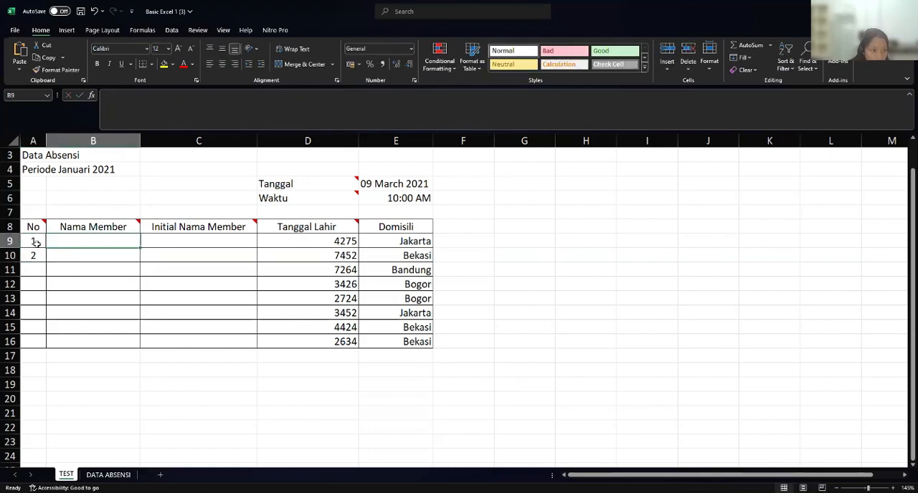
double_click(51, 246)
left_click_drag(41, 241, 40, 256)
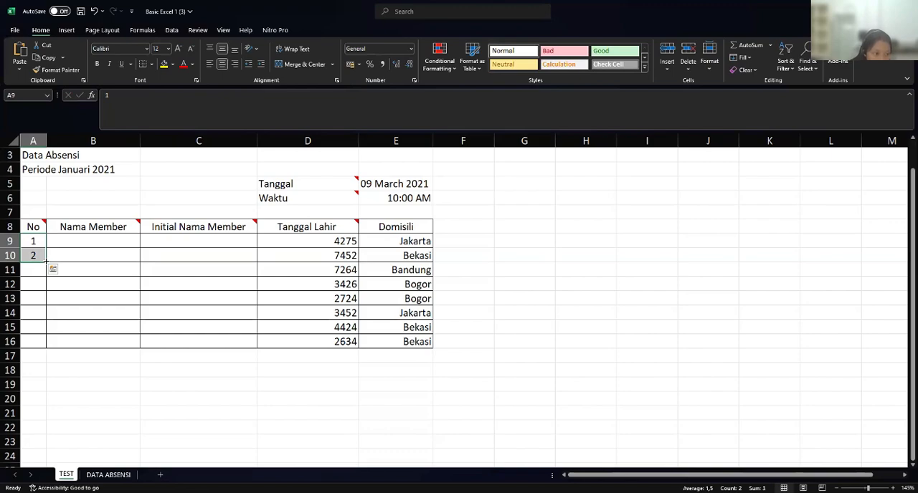
left_click_drag(45, 263, 49, 346)
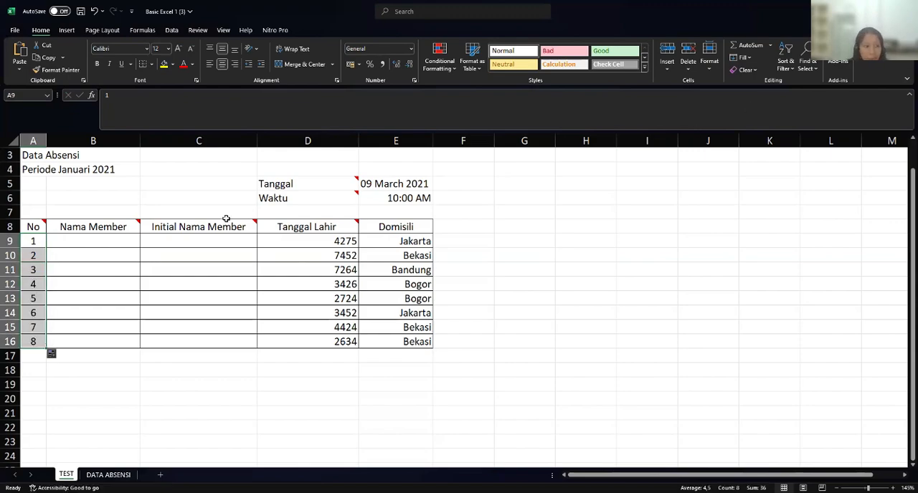
- Check the Nama Member note and enter the formula =PROPER('DATA ABSENSI'!B5) in B9
left_click(86, 242)
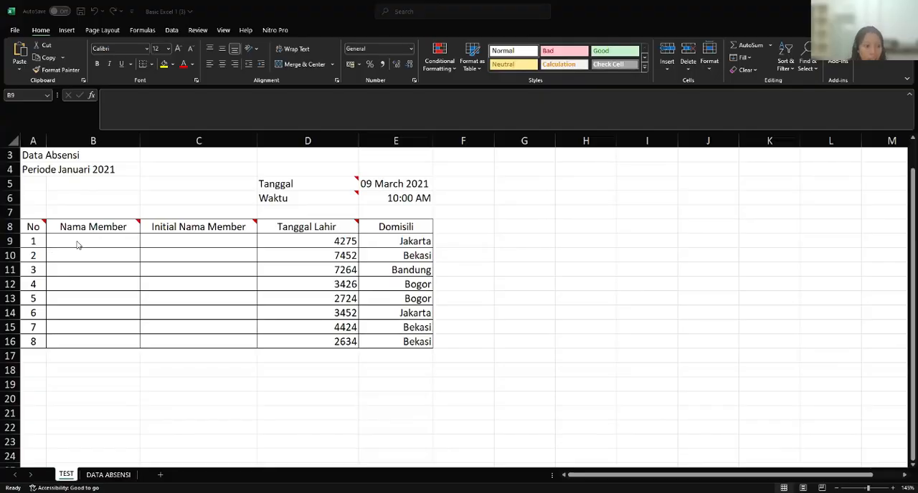
left_click(91, 227)
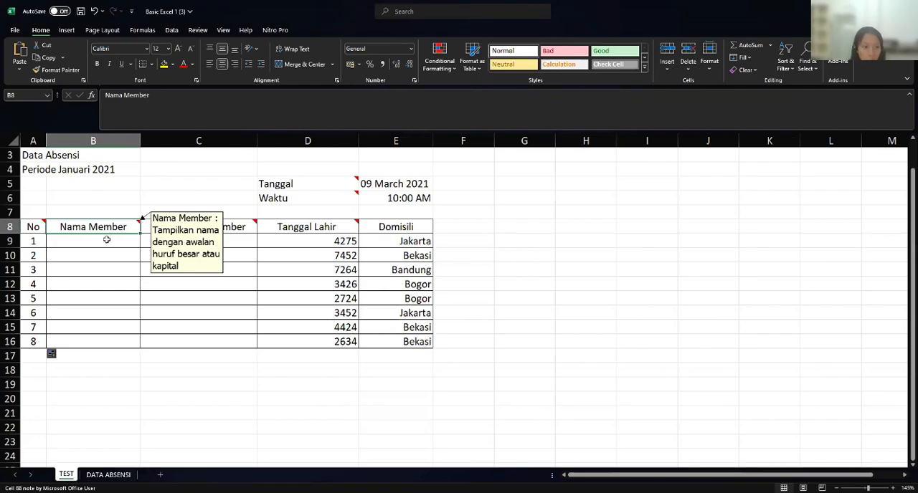
left_click(107, 242)
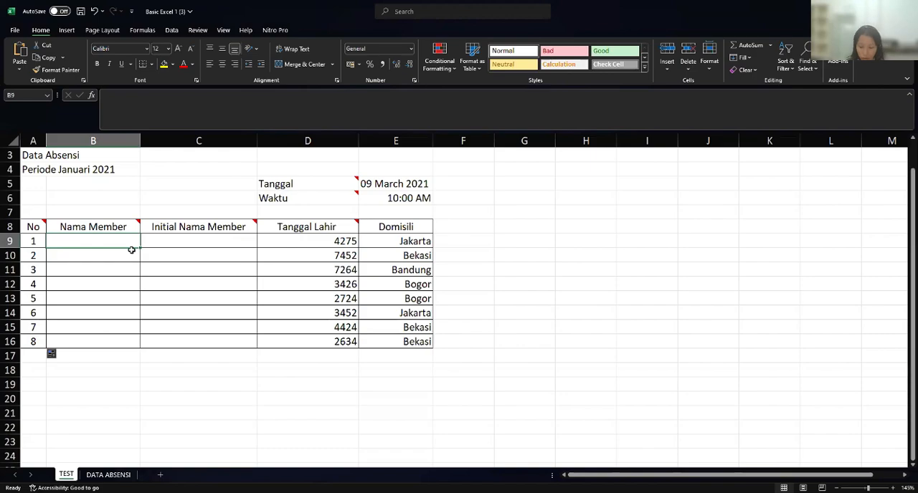
type("=")
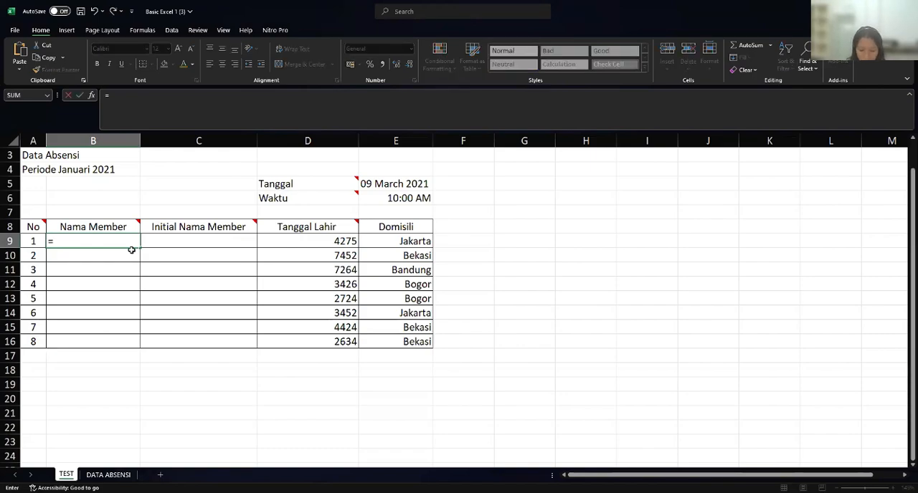
type("p")
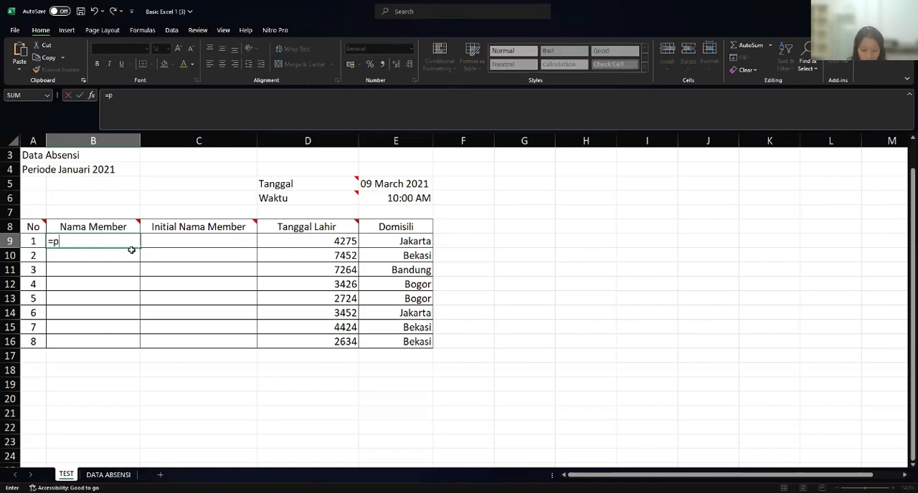
type("r")
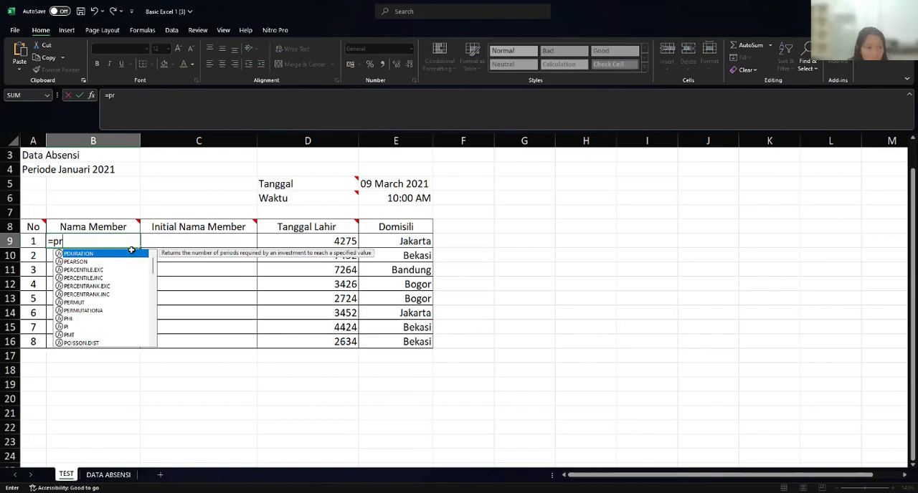
type("op")
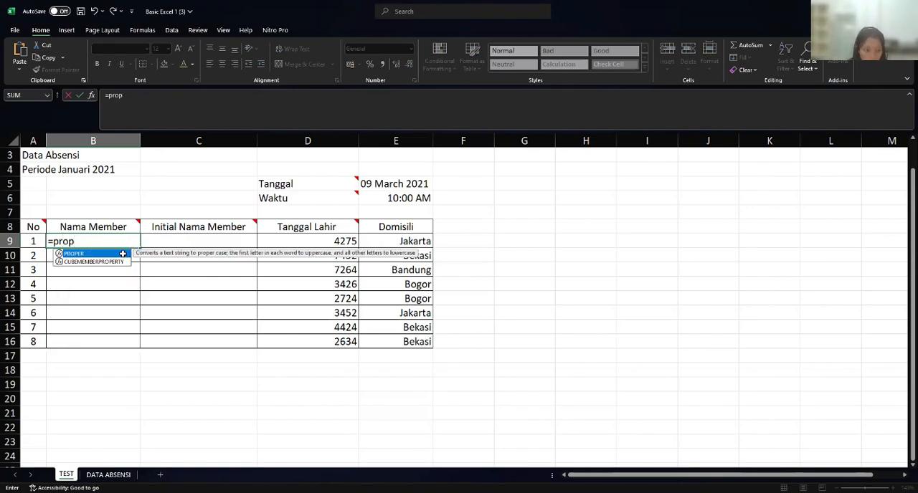
double_click(123, 254)
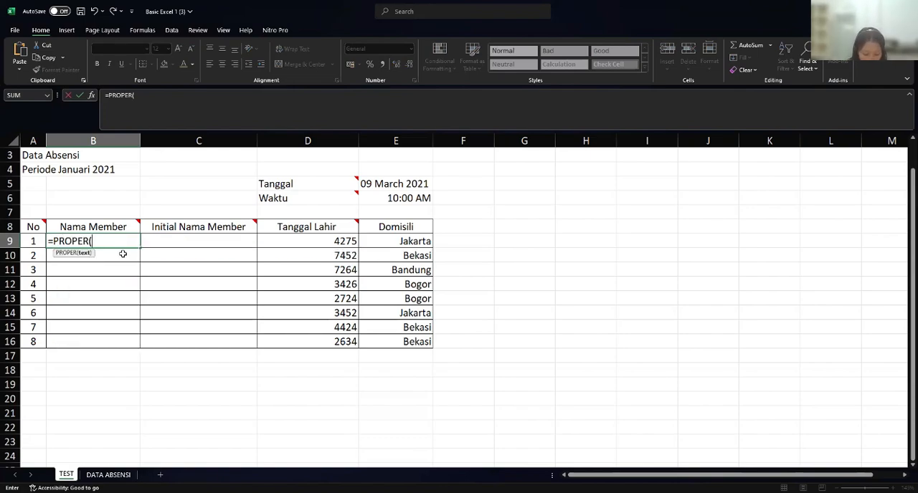
left_click(114, 475)
left_click(184, 263)
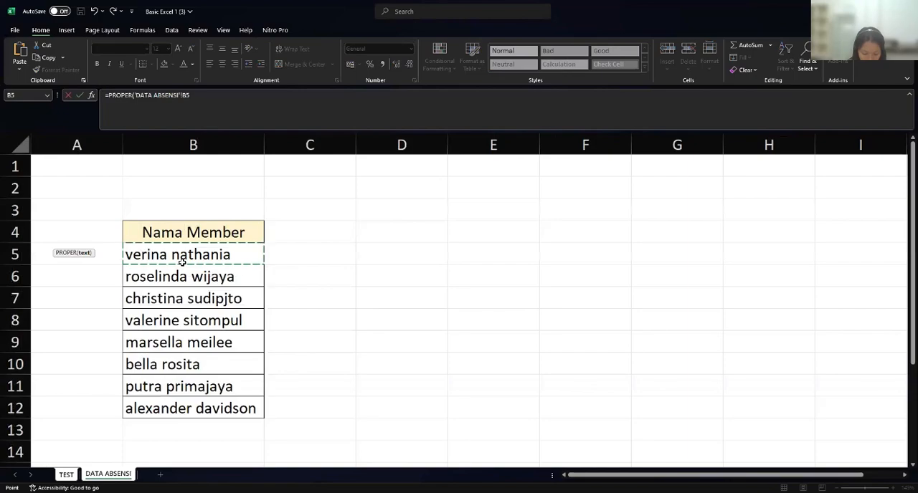
key("Return")
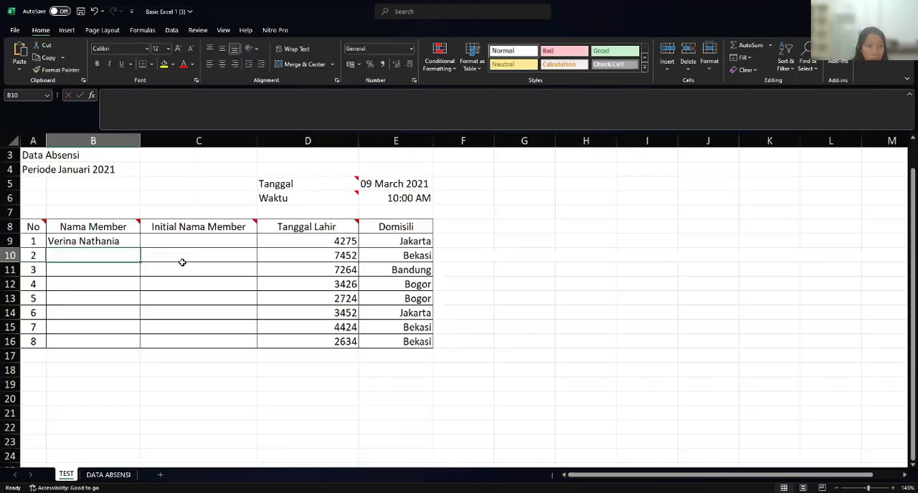
- Compare B9 with the source names on the DATA ABSENSI sheet and fill its PROPER formula down to B16
left_click(117, 242)
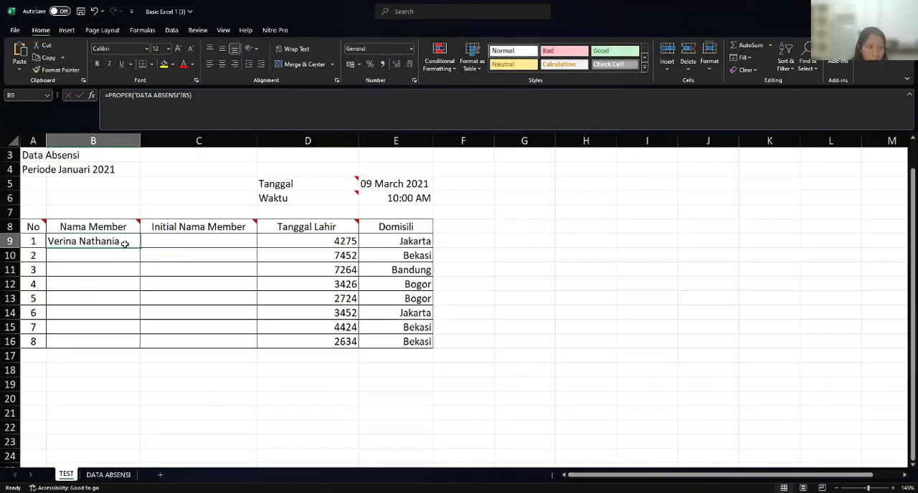
left_click(114, 475)
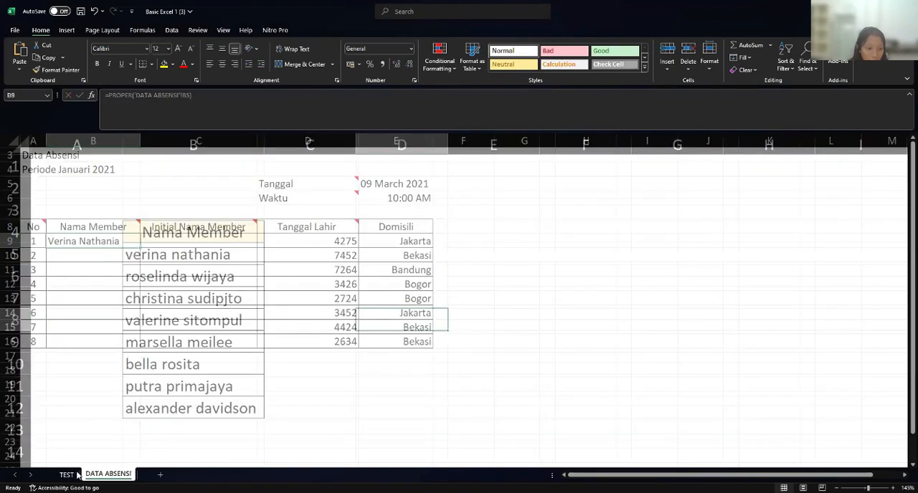
left_click(66, 476)
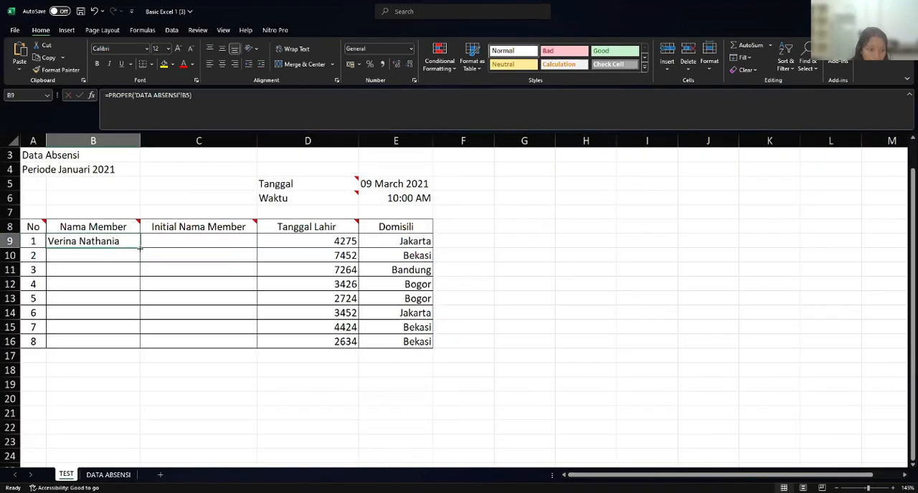
left_click_drag(141, 247, 140, 351)
- Check the Initial Nama Member note and start an UPPER formula in C9
left_click(193, 252)
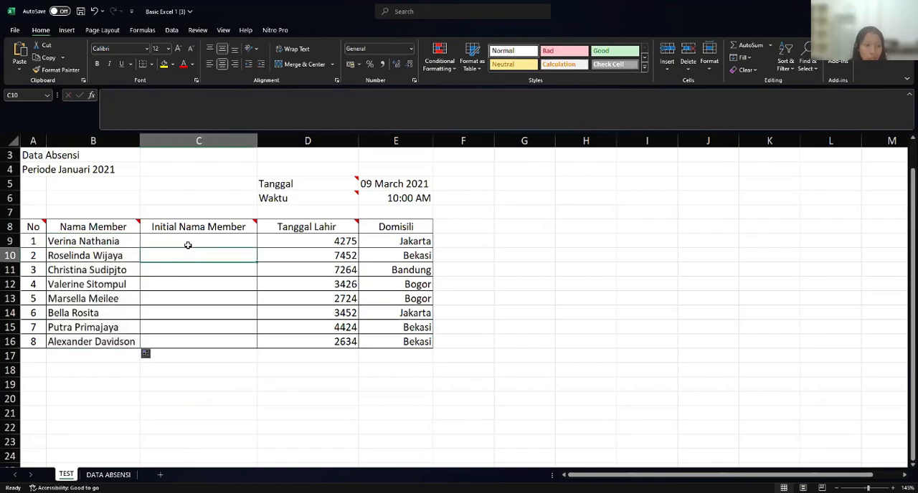
left_click(185, 244)
left_click(165, 224)
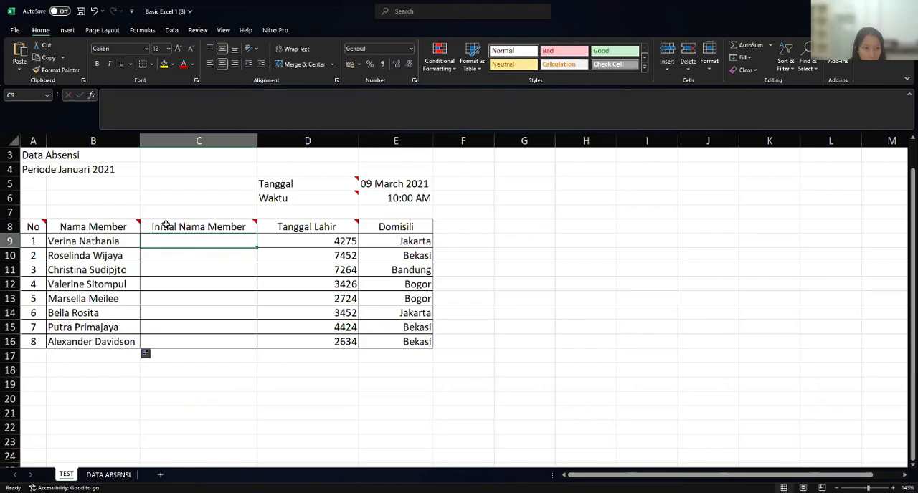
mouse_move(237, 226)
left_click(216, 238)
left_click(211, 228)
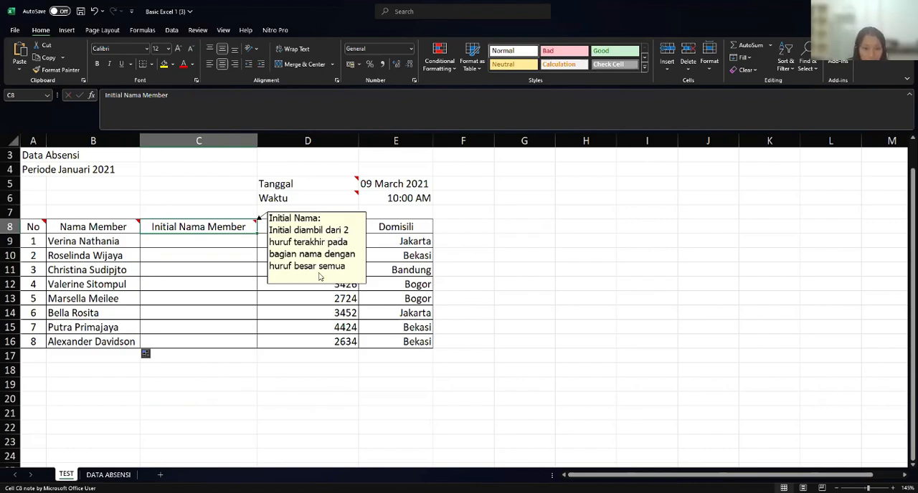
left_click(195, 244)
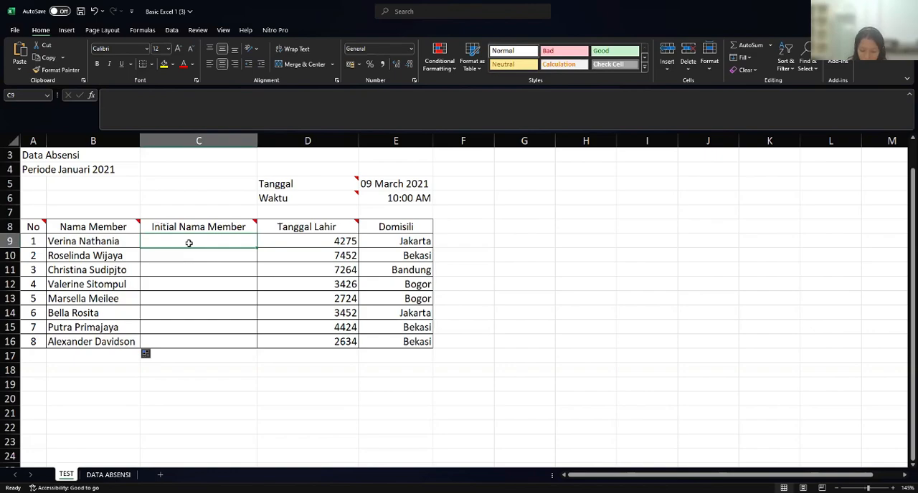
type("=")
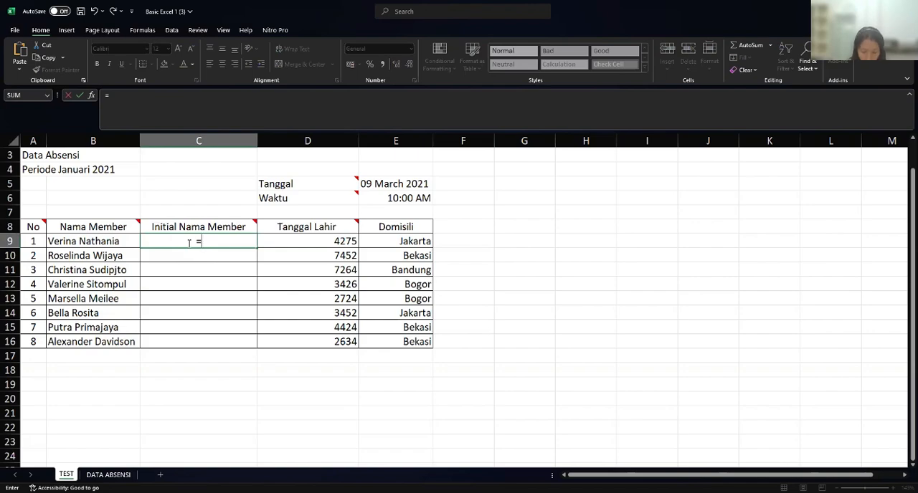
type("U")
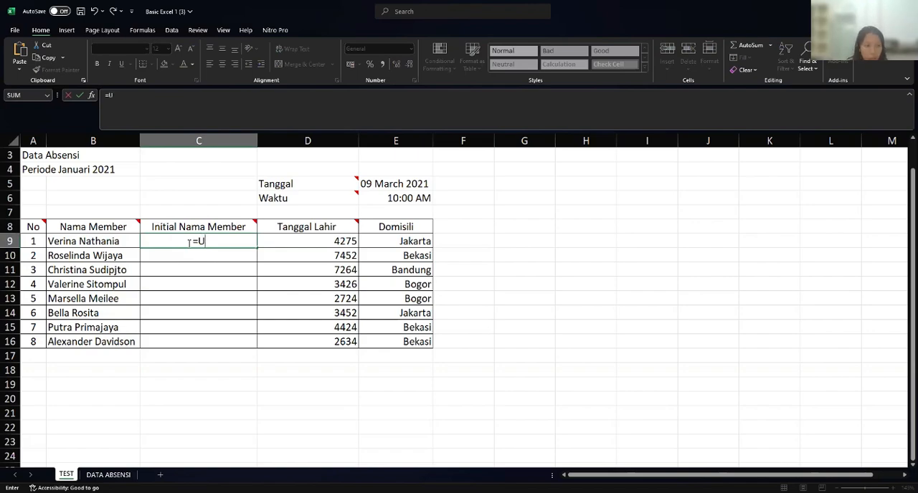
type("P")
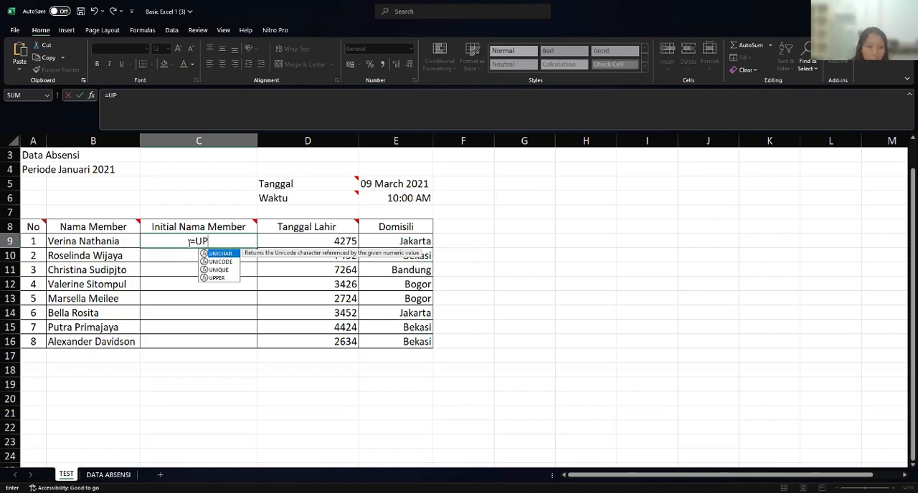
type("P")
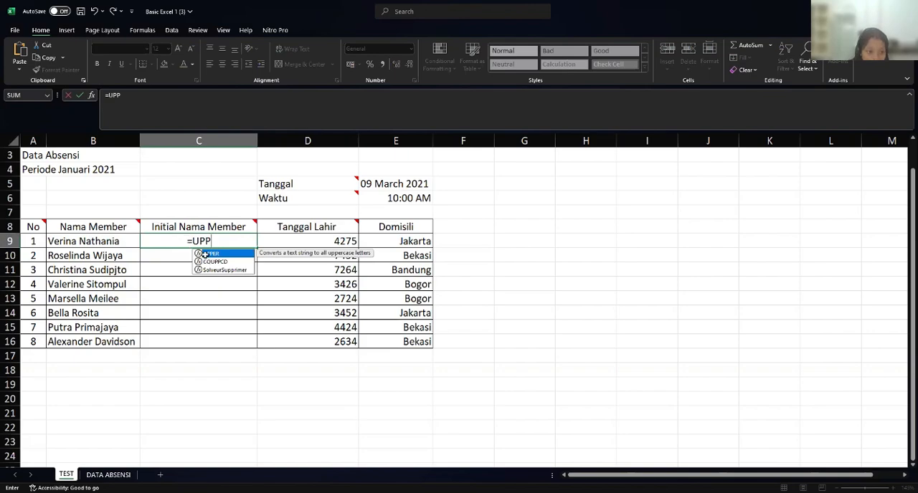
key("Tab")
left_click(206, 260)
key("BackSpace")
key("BackSpace")
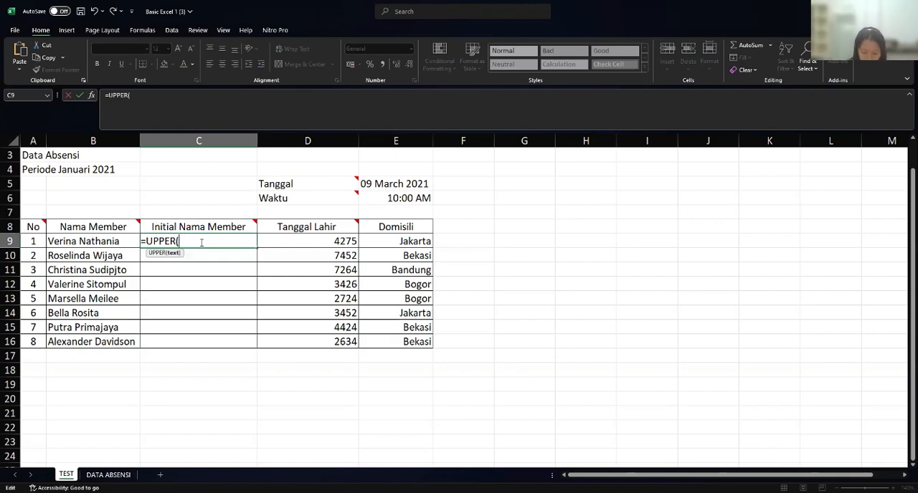
- Complete the UPPER formula in C9 with RIGHT(B9;2) as its text
type("R")
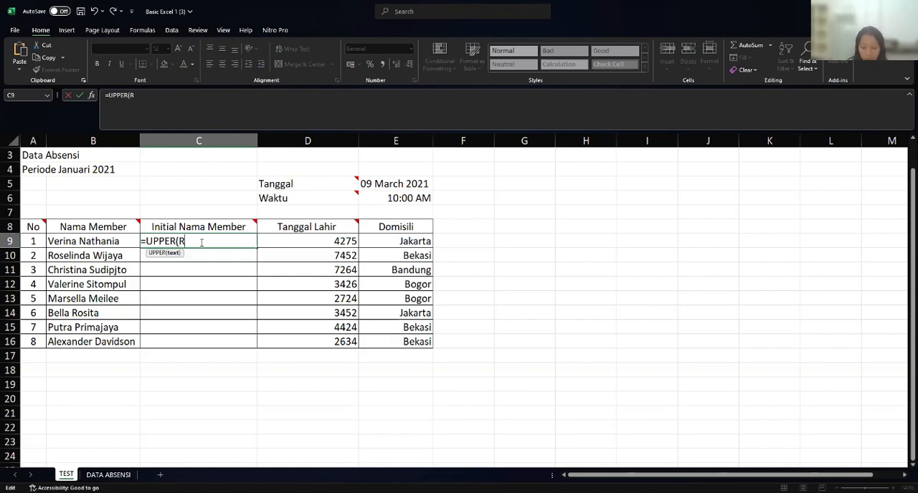
type("I")
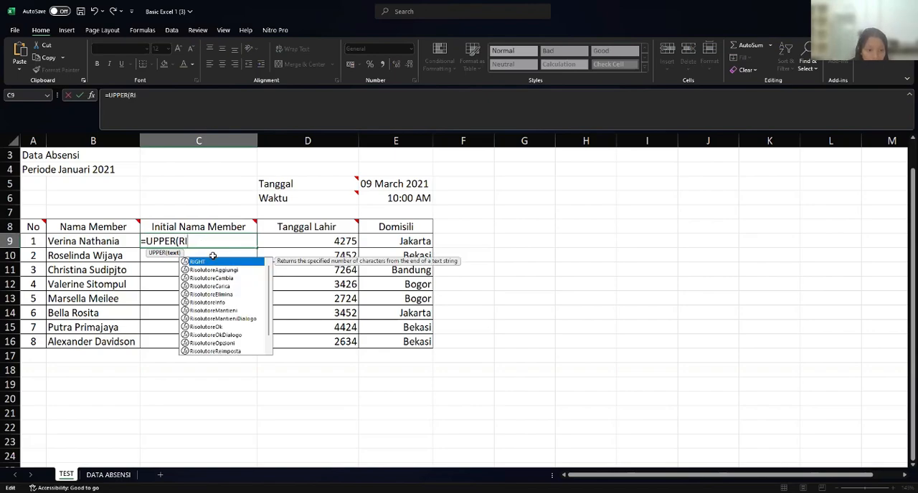
double_click(218, 263)
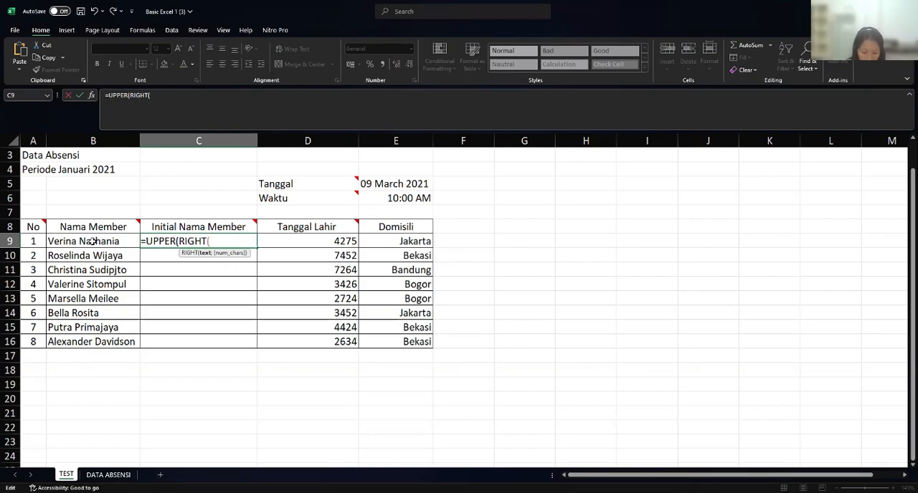
left_click(94, 243)
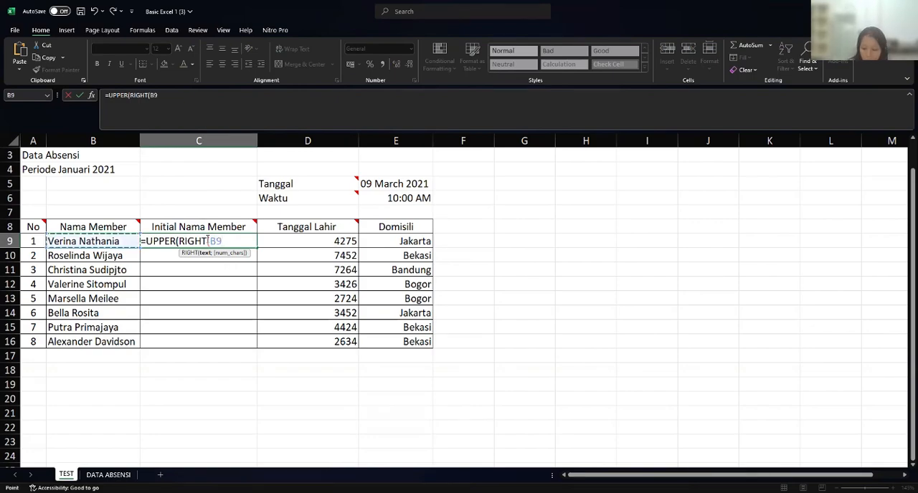
type(";")
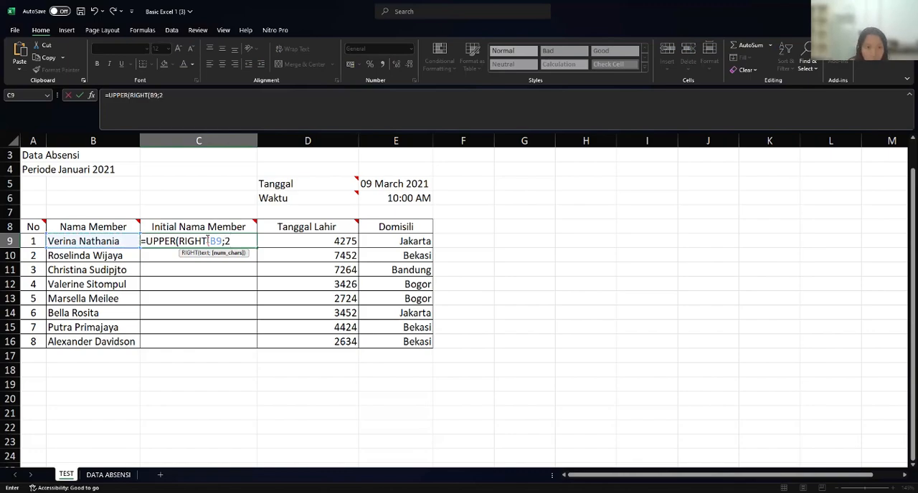
type("2))")
key("Return")
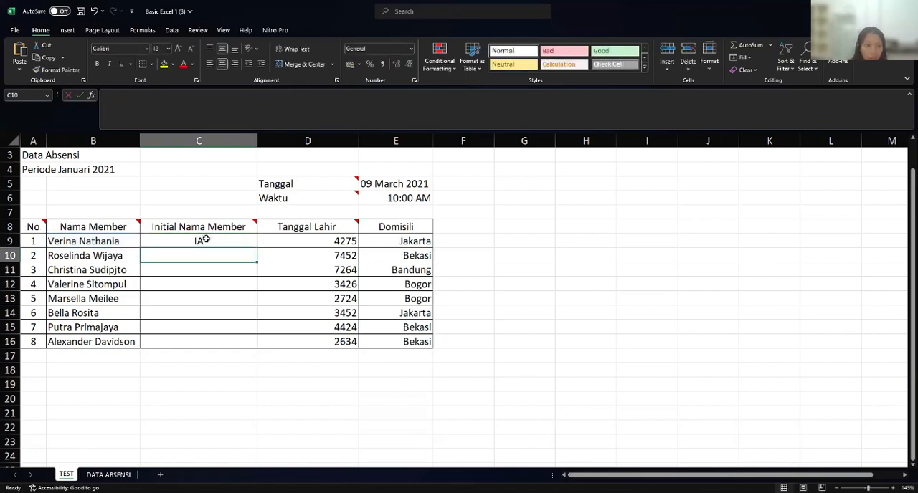
- Fill the initials formula in C9 down the Initial Nama Member column to C16
left_click(205, 242)
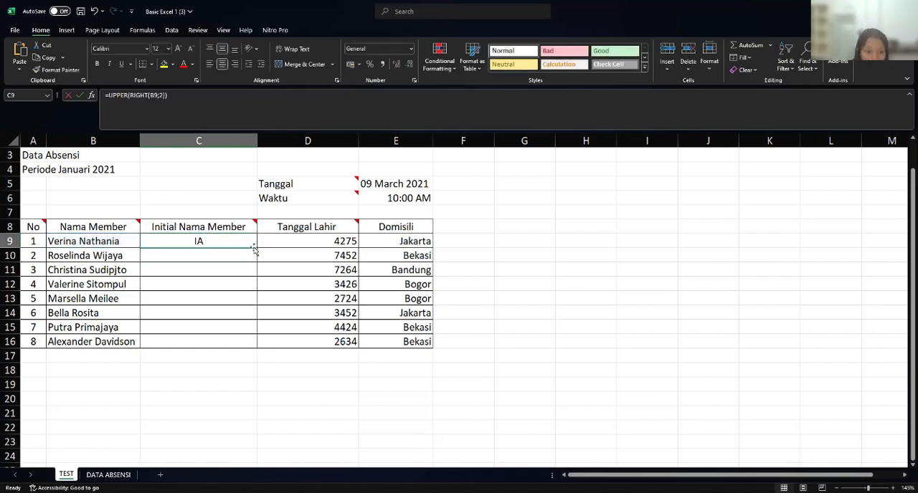
left_click_drag(256, 249, 262, 347)
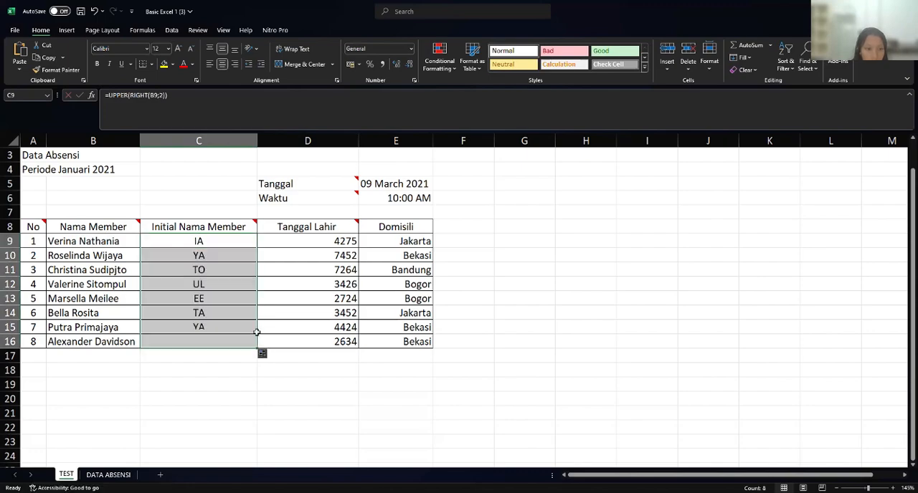
left_click(281, 240)
left_click(220, 240)
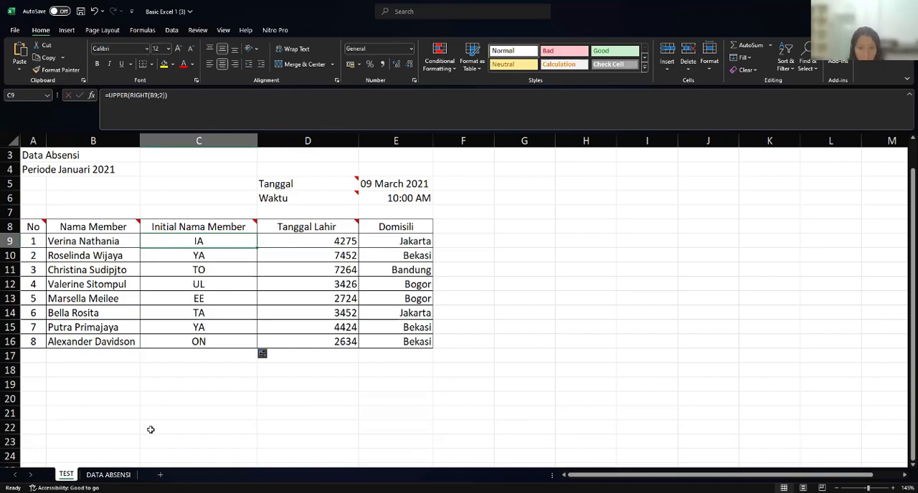
- Check the Tanggal Lahir note and format D9 as a date of type March 14, 2012, using the Gregorian (English) calendar
left_click(344, 227)
mouse_move(344, 226)
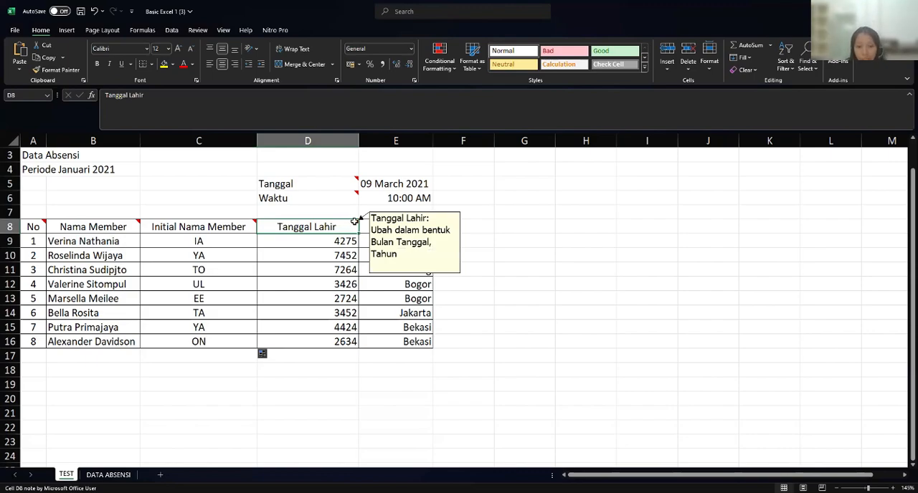
left_click(335, 242)
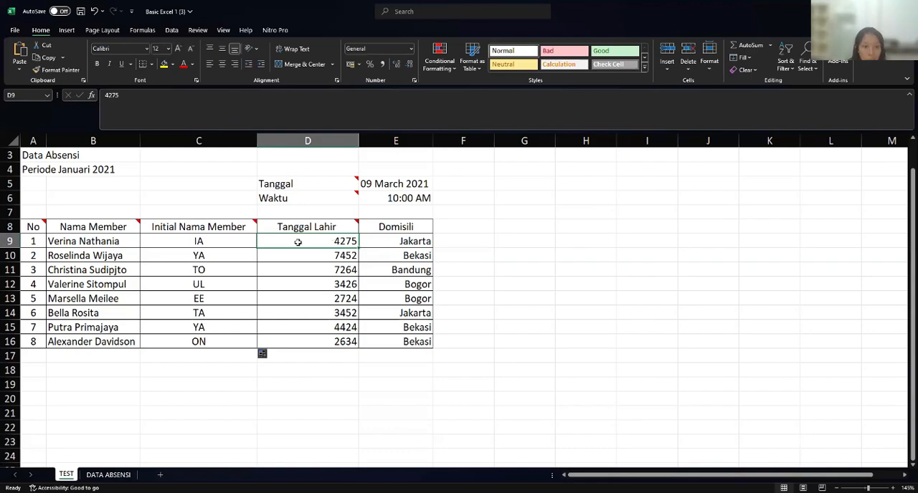
left_click(66, 30)
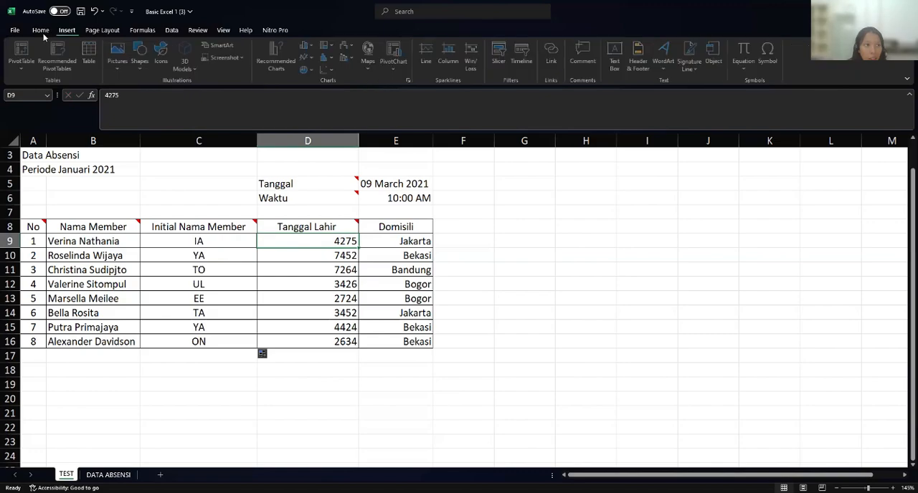
left_click(40, 30)
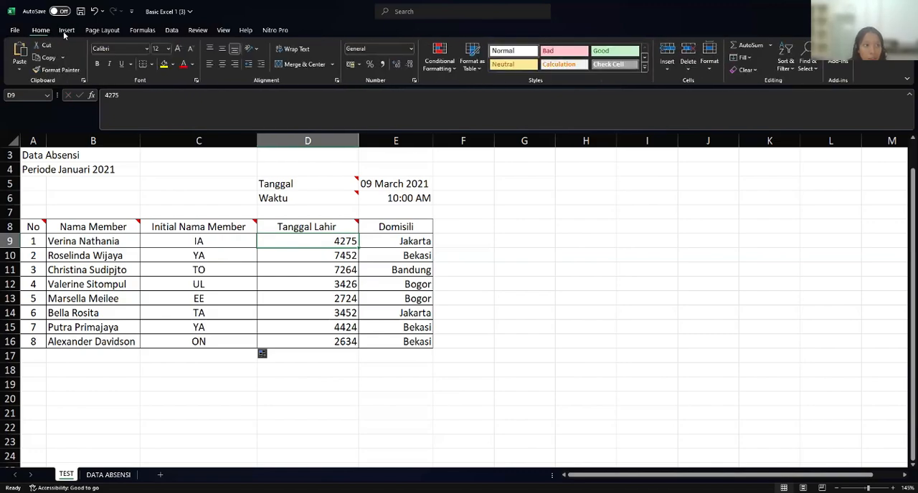
left_click(411, 53)
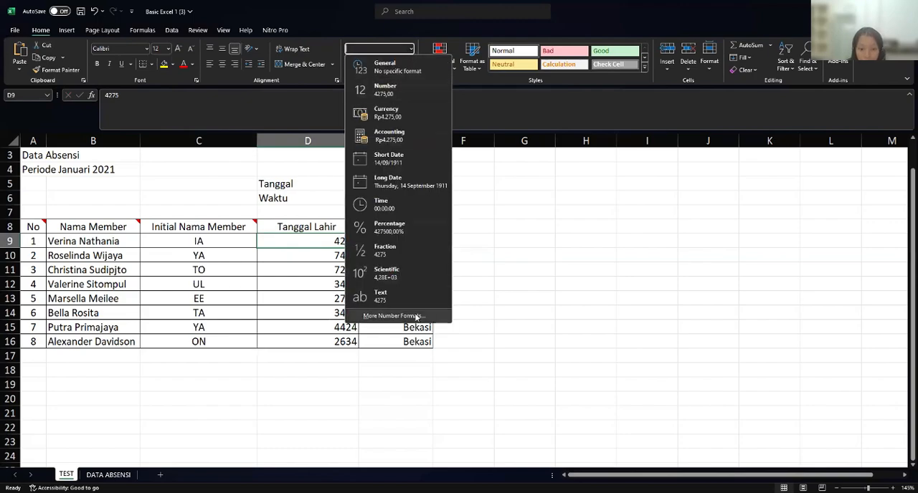
left_click(416, 316)
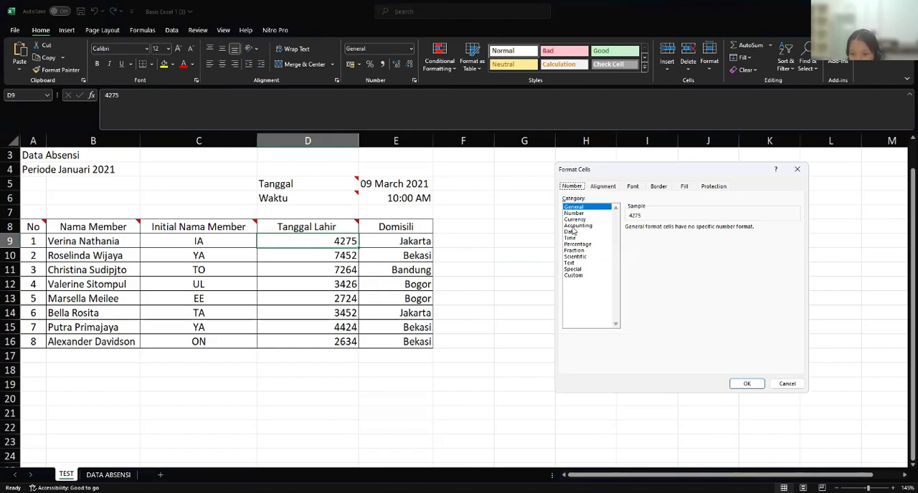
left_click(572, 233)
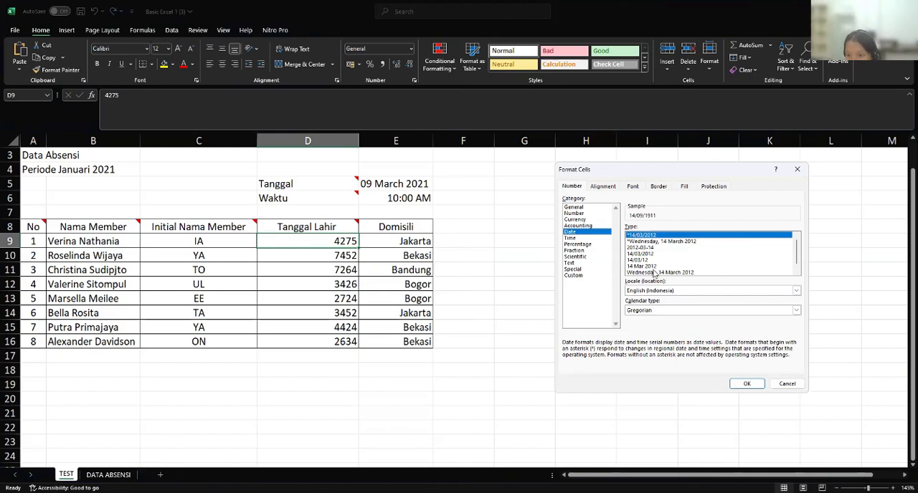
left_click(796, 310)
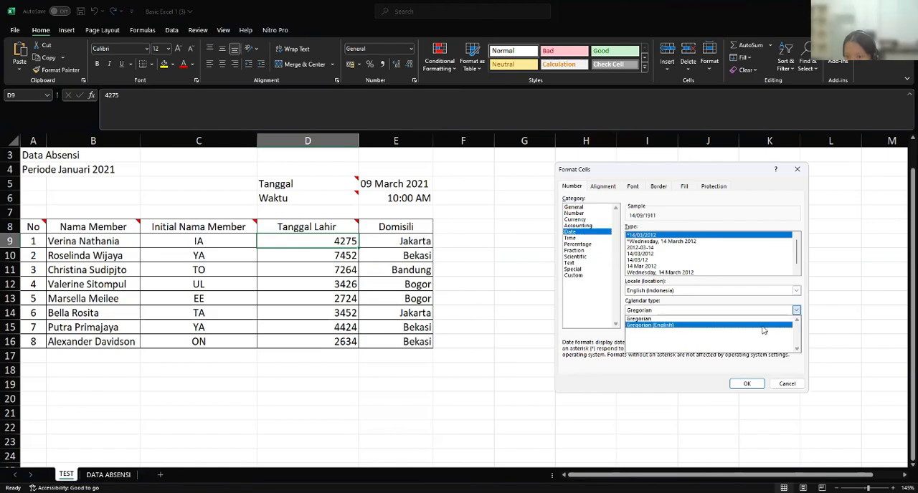
left_click(764, 327)
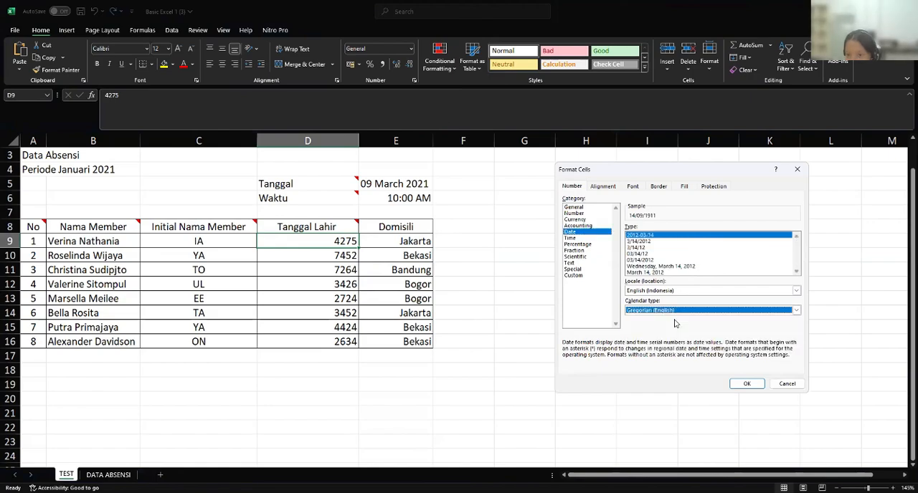
left_click(650, 273)
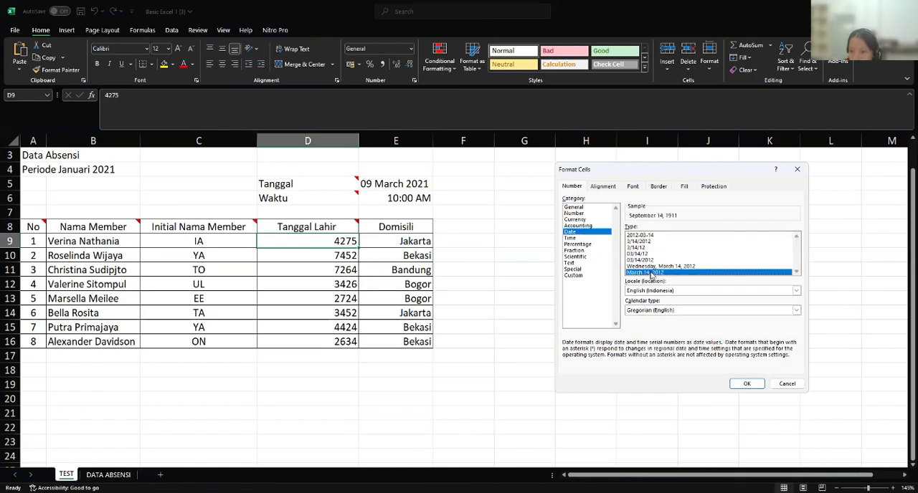
left_click(746, 384)
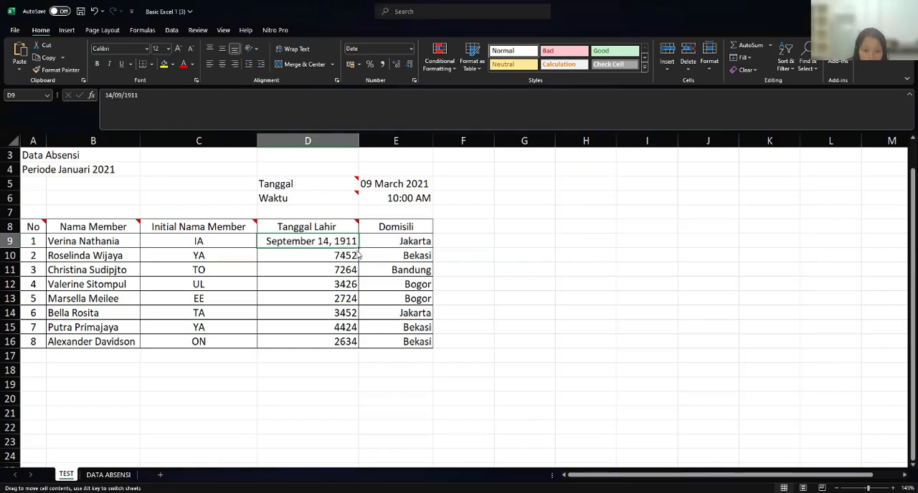
left_click(473, 239)
left_click(340, 255)
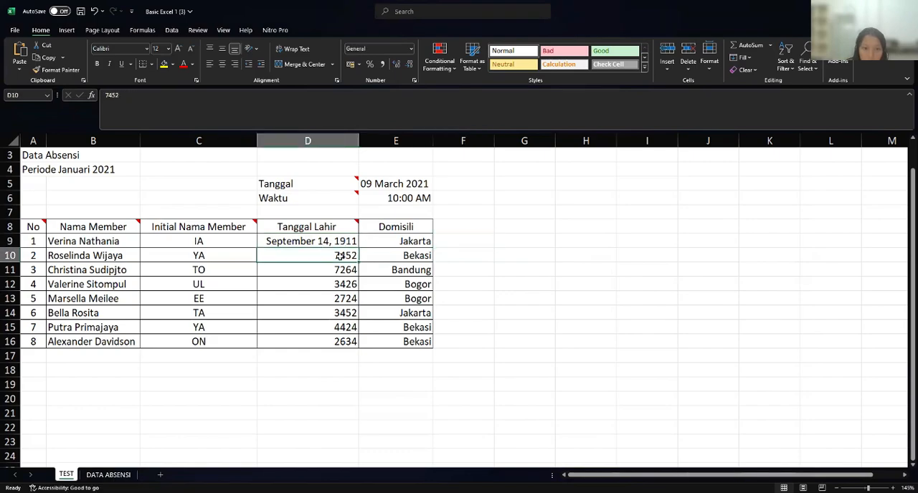
double_click(344, 254)
left_click(281, 242)
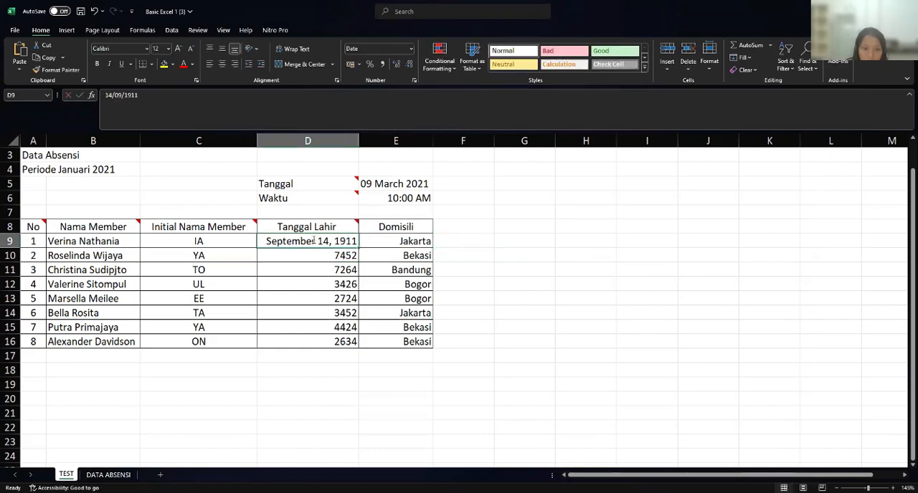
double_click(281, 242)
left_click(470, 242)
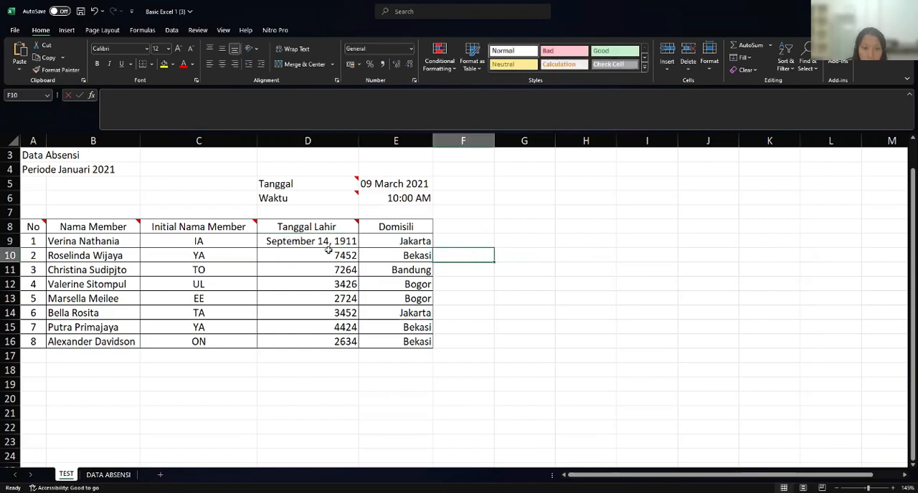
left_click_drag(330, 255, 343, 331)
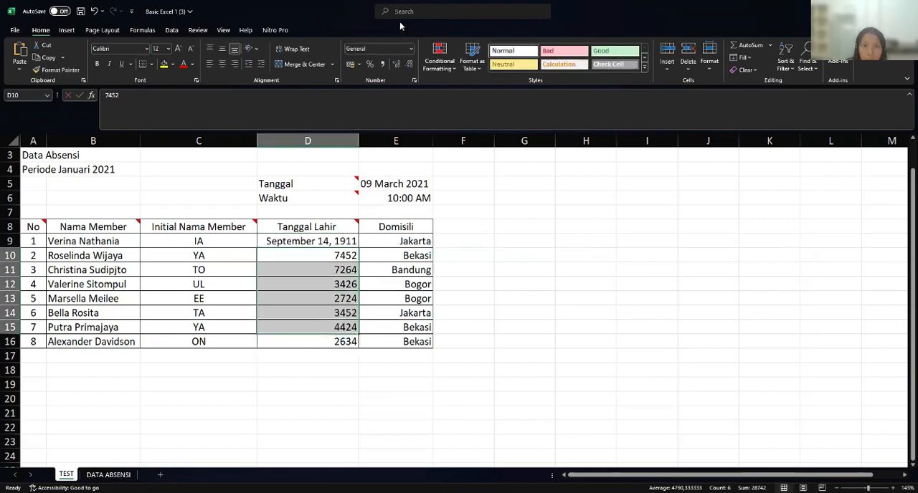
left_click(411, 49)
left_click(510, 203)
left_click(483, 258)
- Format the remaining Tanggal Lahir values in D10:D16 as dates of type March 14, 2012
left_click_drag(343, 252, 353, 344)
left_click(412, 49)
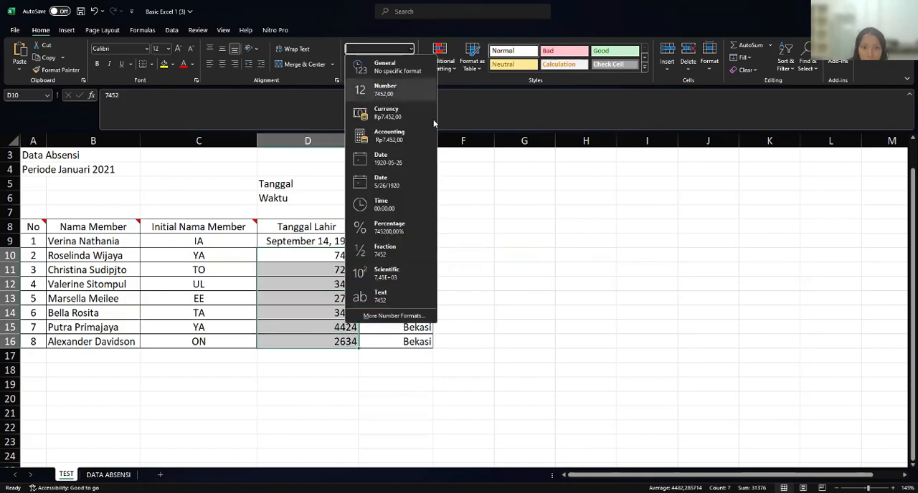
left_click(397, 316)
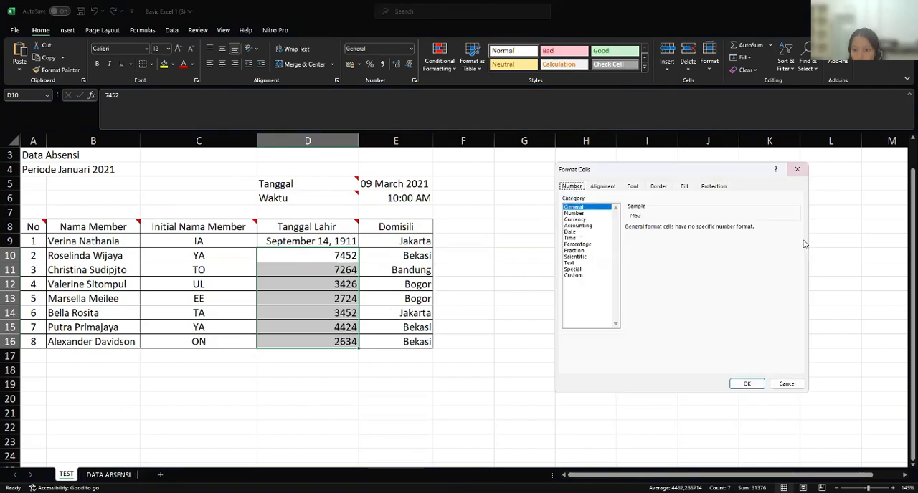
left_click(570, 232)
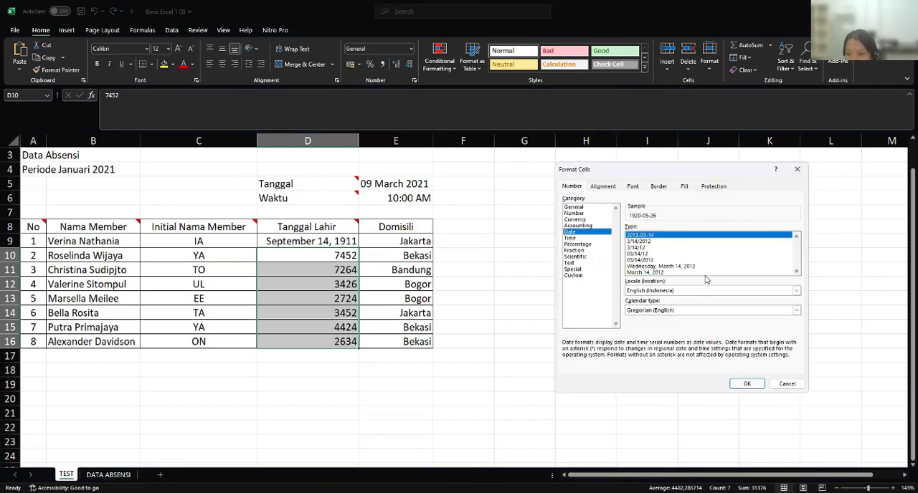
left_click(656, 272)
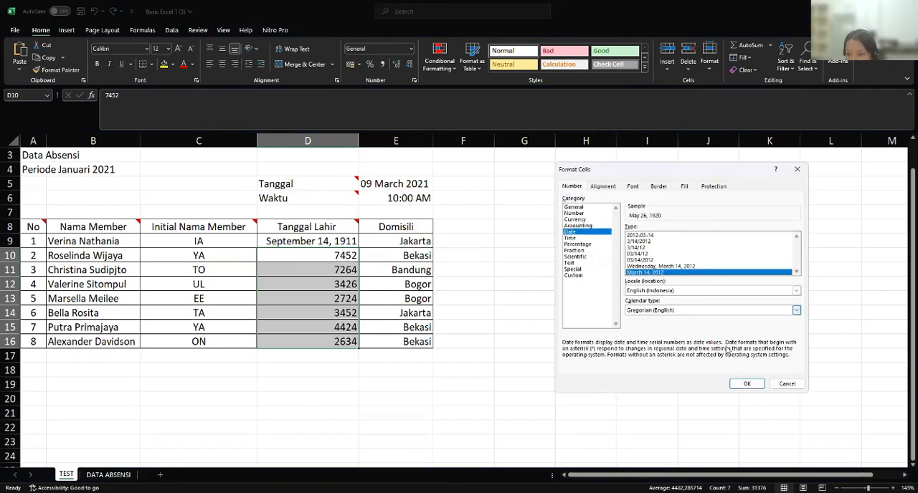
left_click(744, 385)
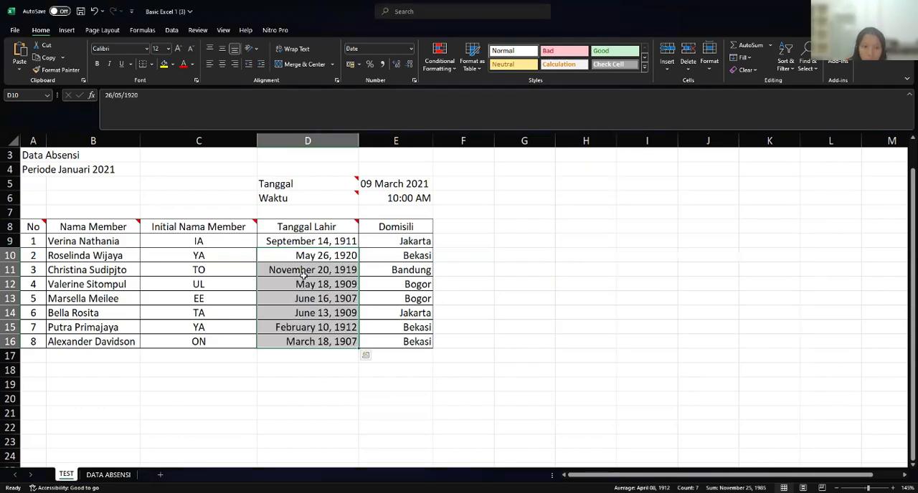
left_click(485, 255)
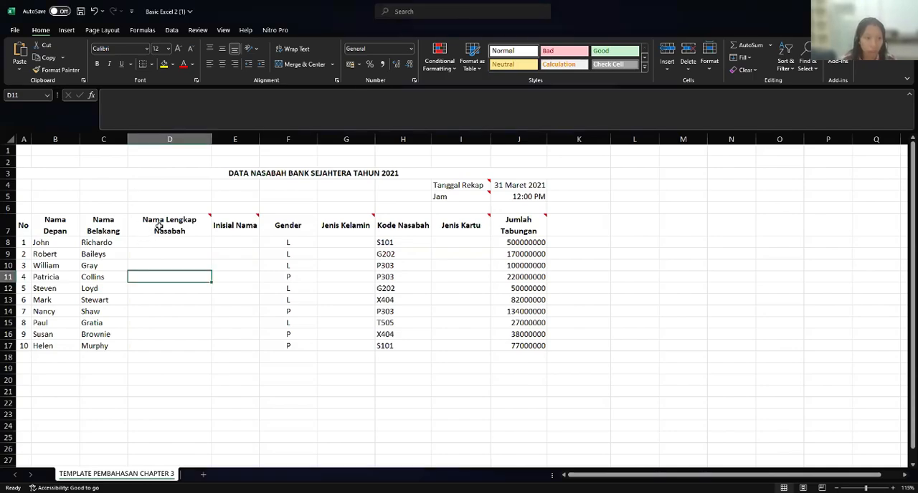
- Check the Nama Lengkap Nasabah note and start a PROPER formula in D8
left_click(159, 226)
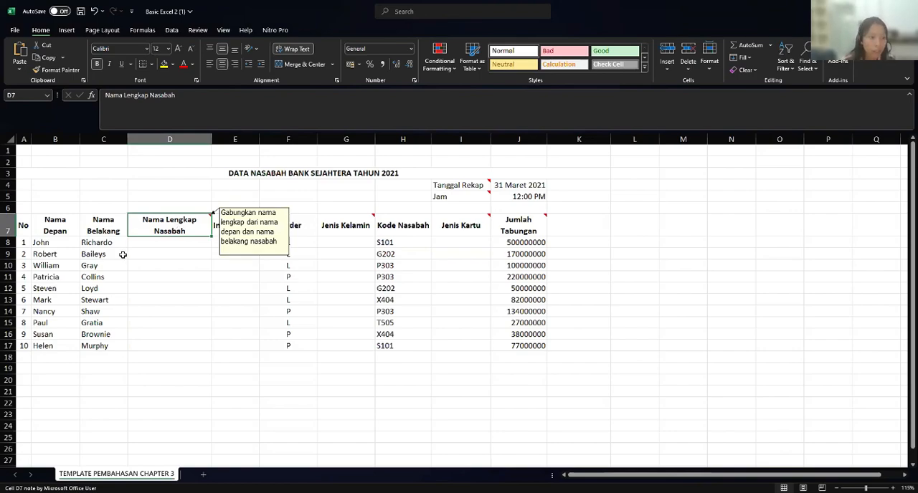
left_click(159, 250)
left_click(156, 242)
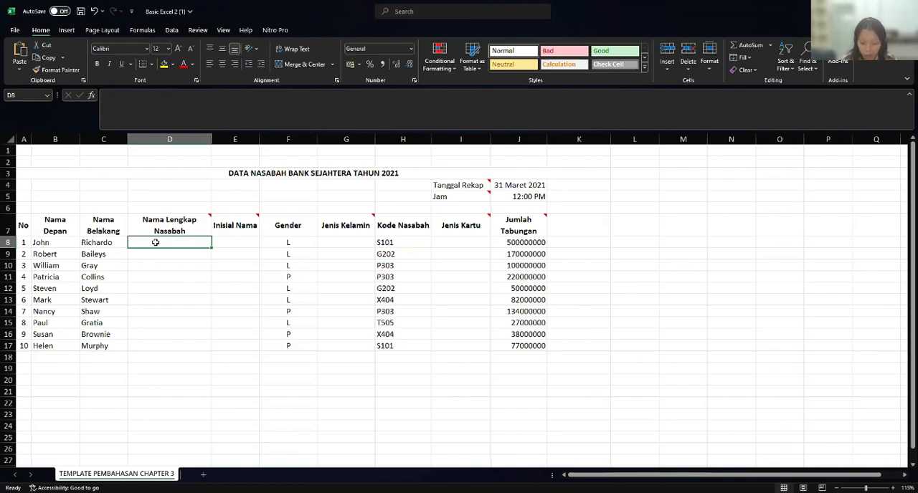
type("=")
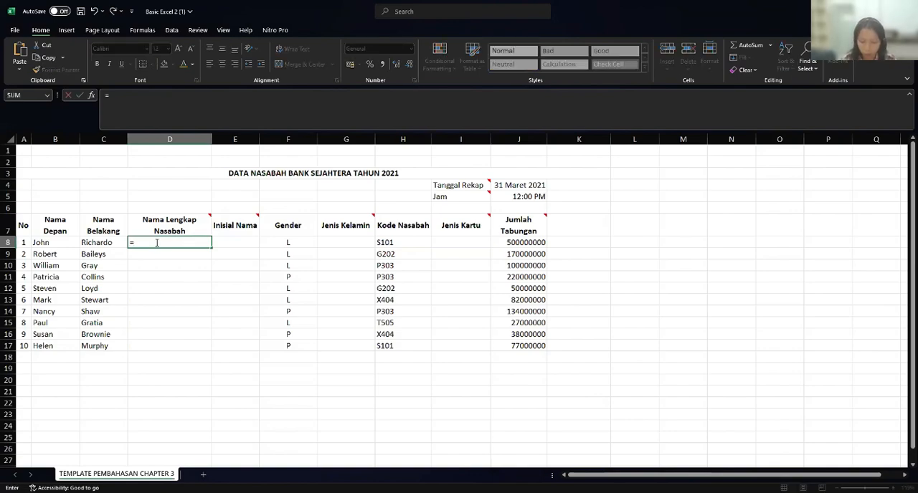
type("PROP")
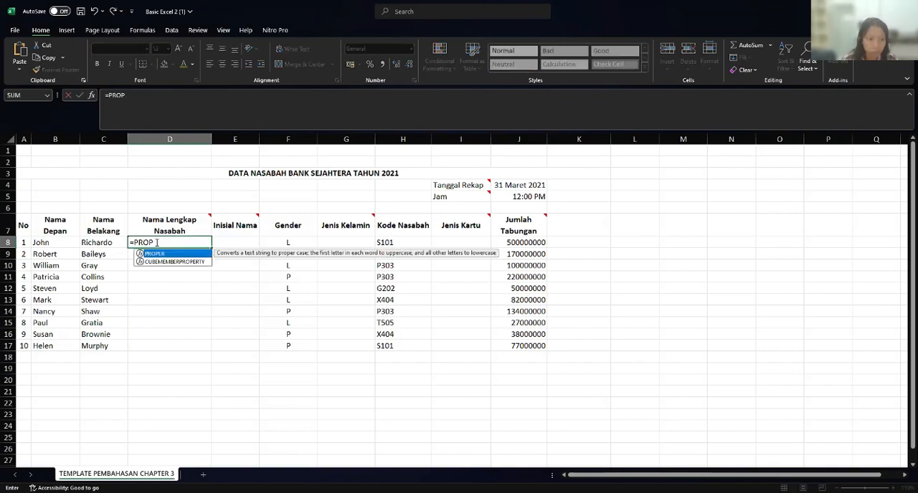
double_click(159, 255)
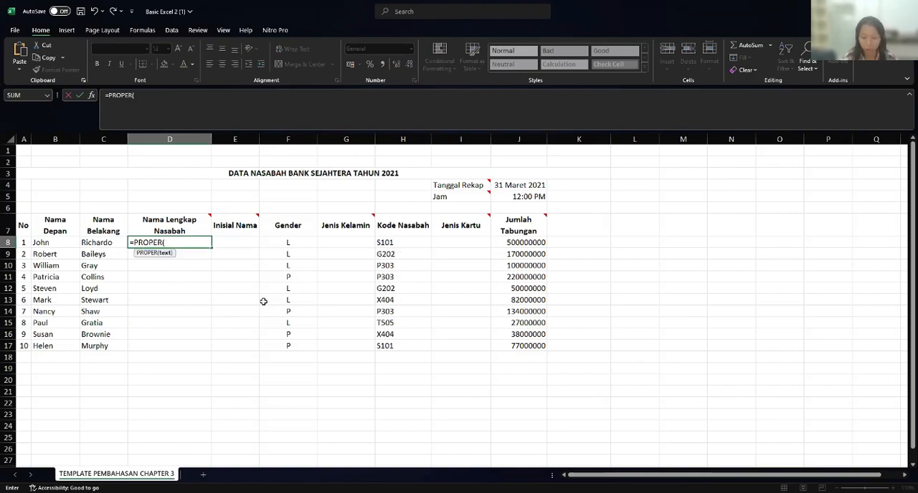
- Complete the PROPER formula in D8 with a nested CONCATENATE joining B8, a space, C8 and a trailing space
type("ON")
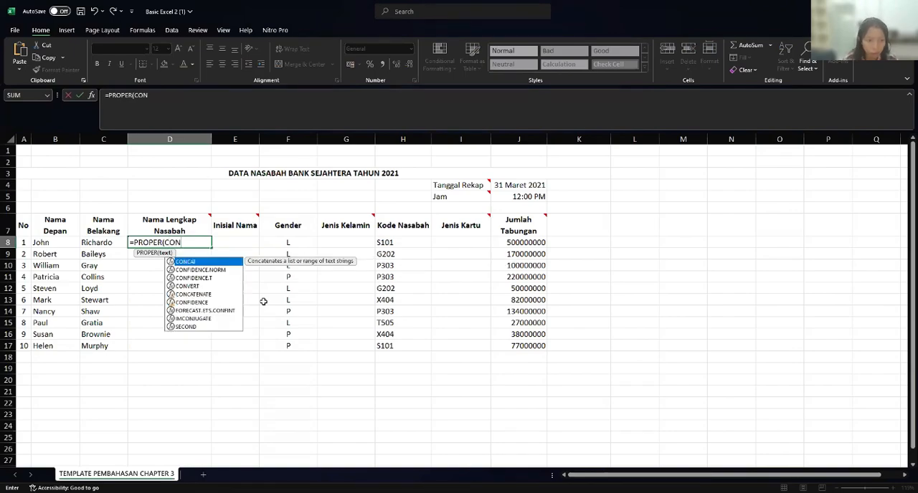
type("C")
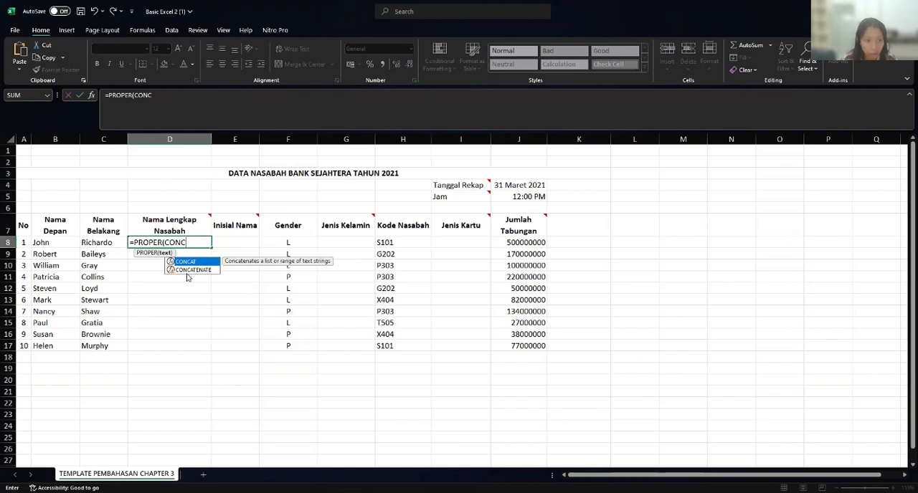
double_click(187, 271)
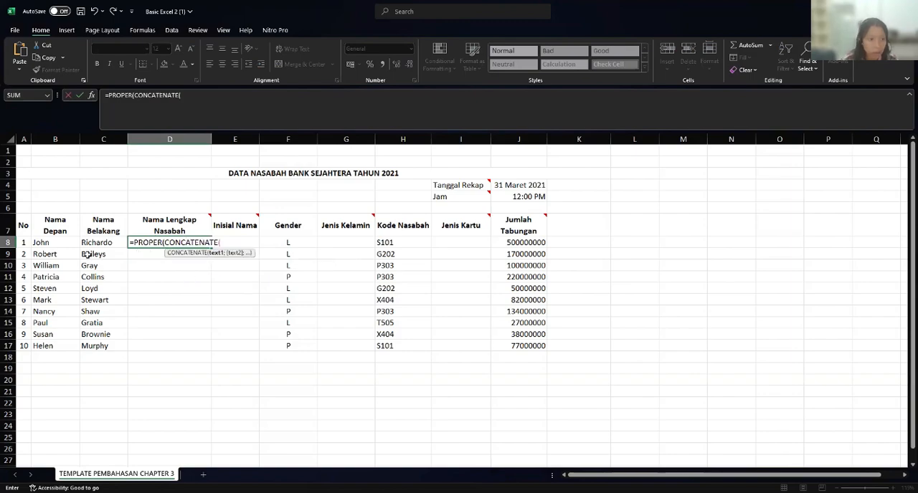
left_click(66, 244)
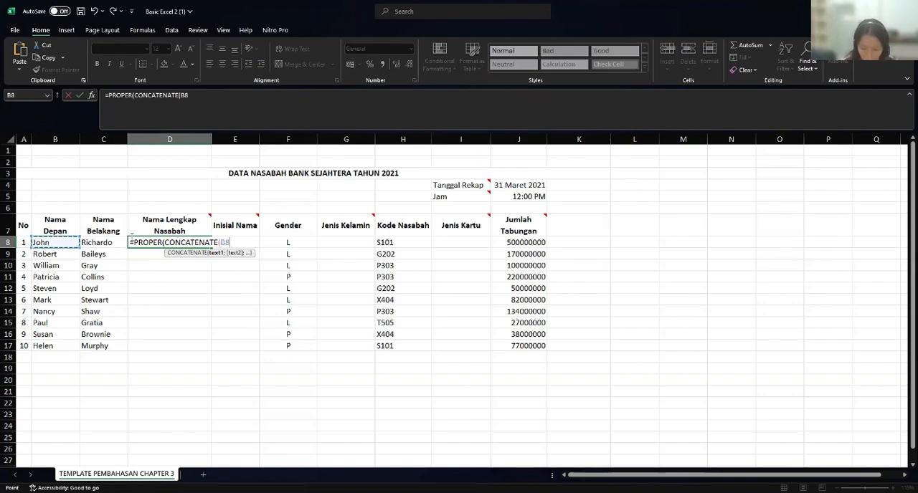
type(";")
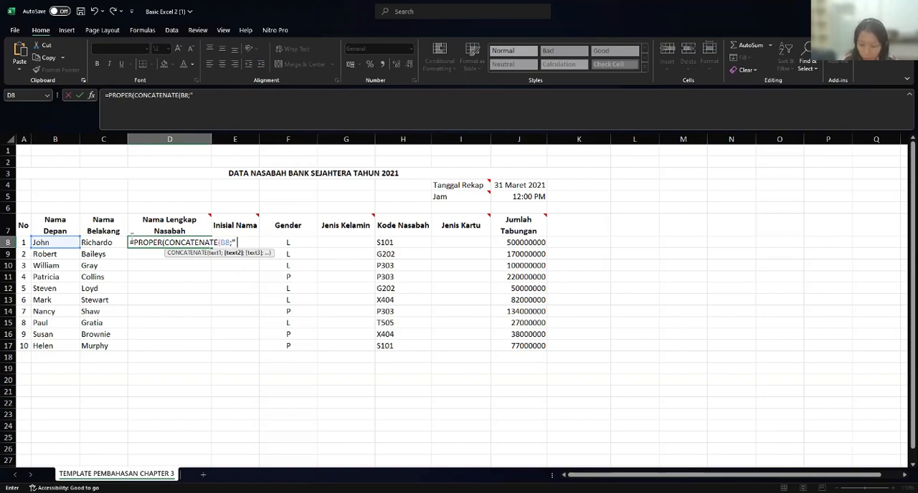
type(";")
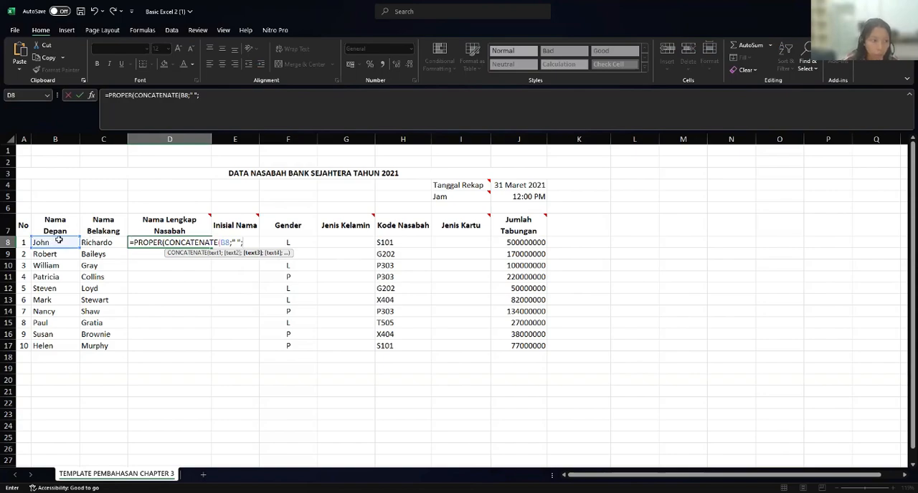
left_click(108, 244)
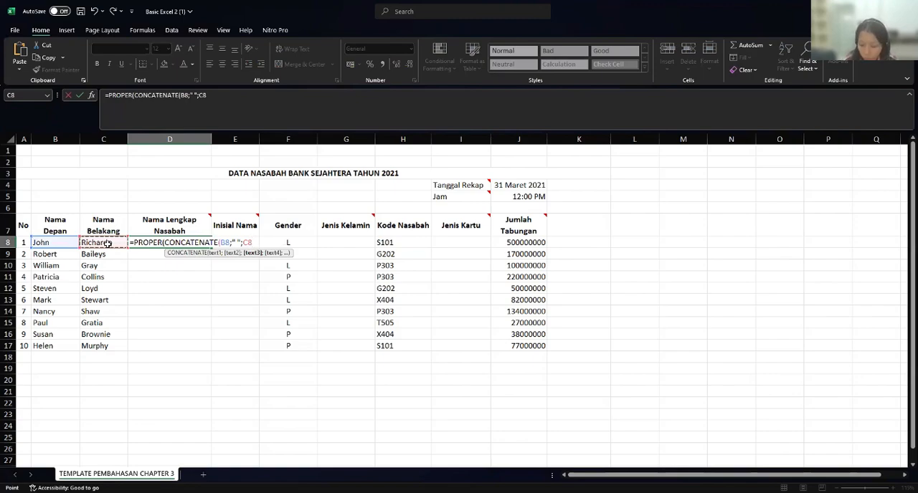
type(";")
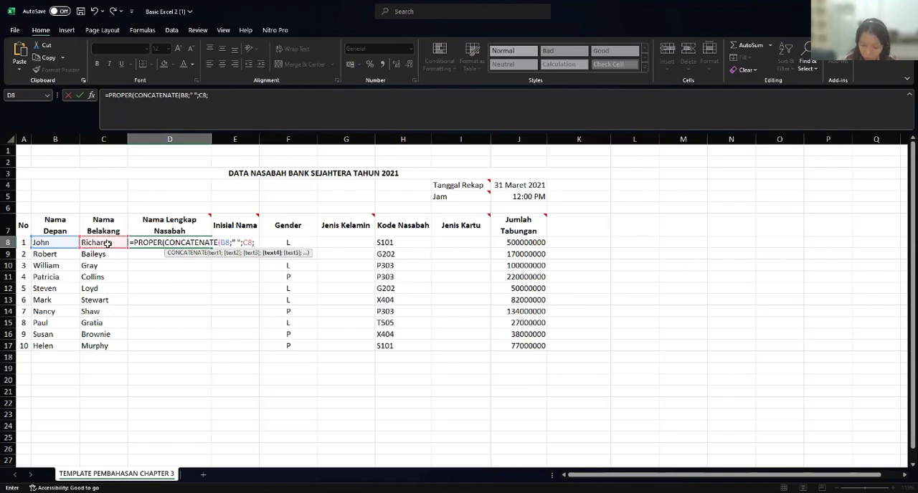
type("\"")
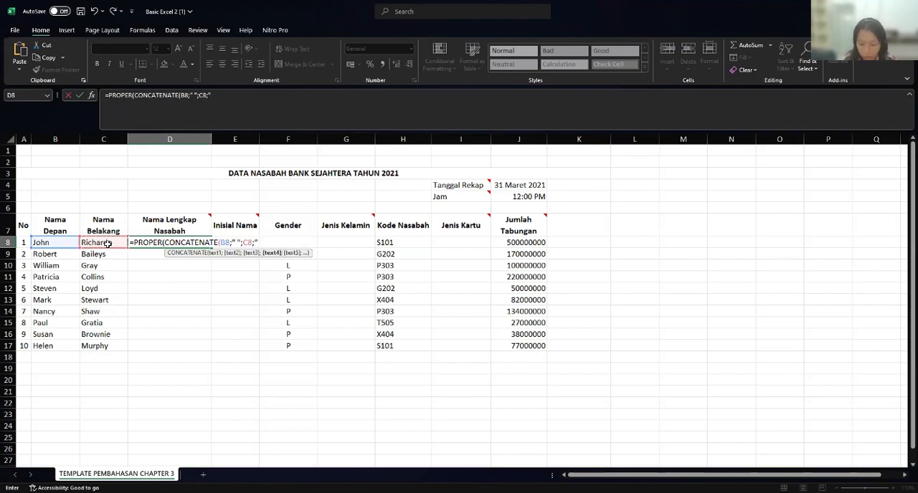
type(" \")")
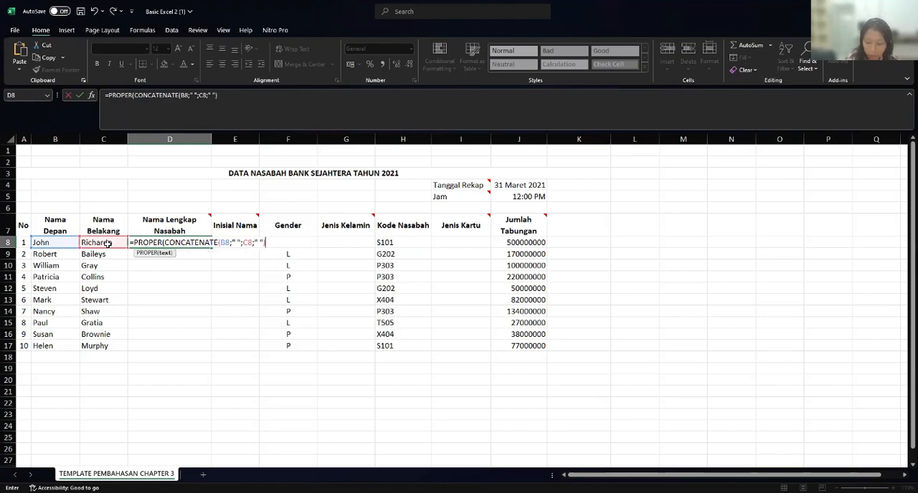
type(")")
key("Return")
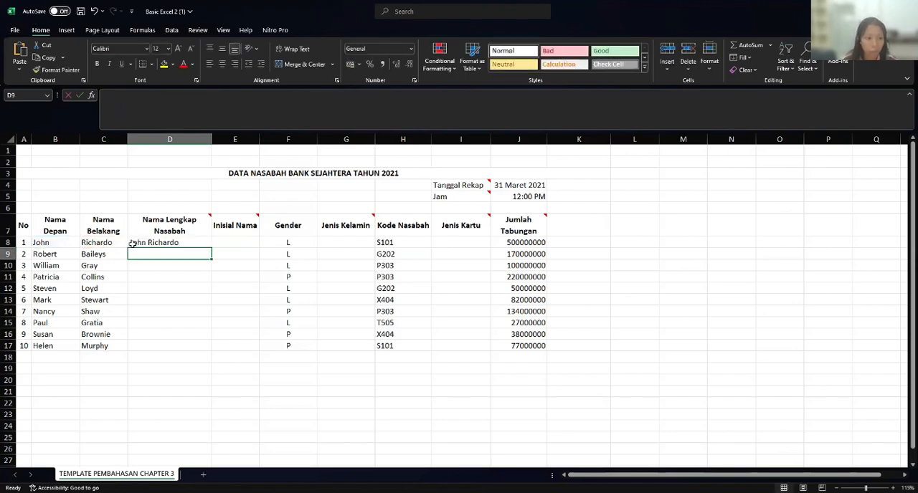
left_click(132, 243)
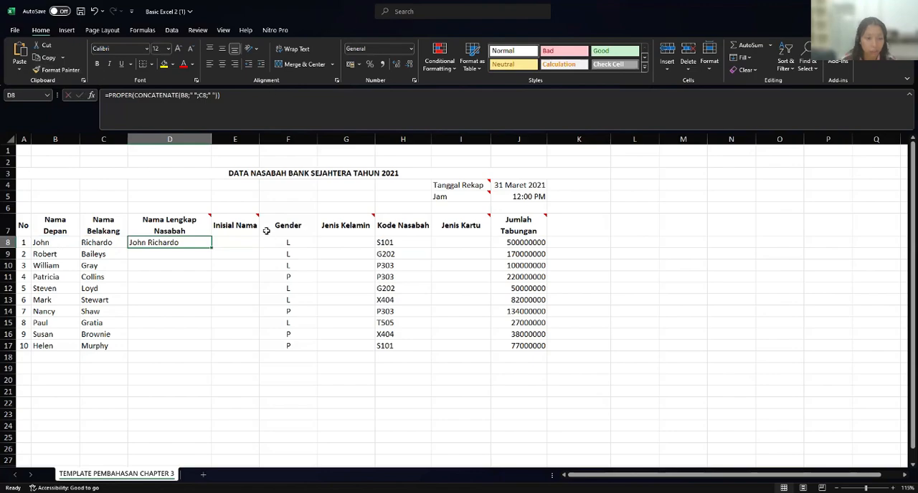
left_click(176, 253)
left_click(179, 242)
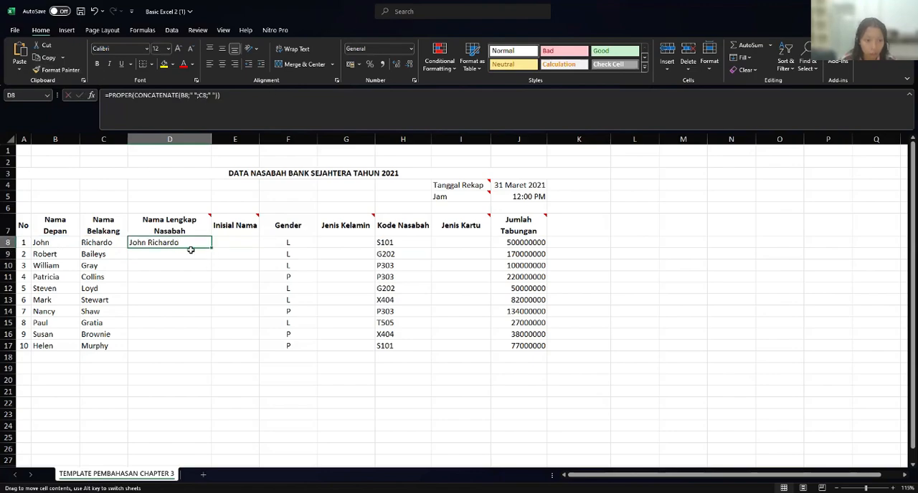
left_click_drag(191, 250, 232, 253)
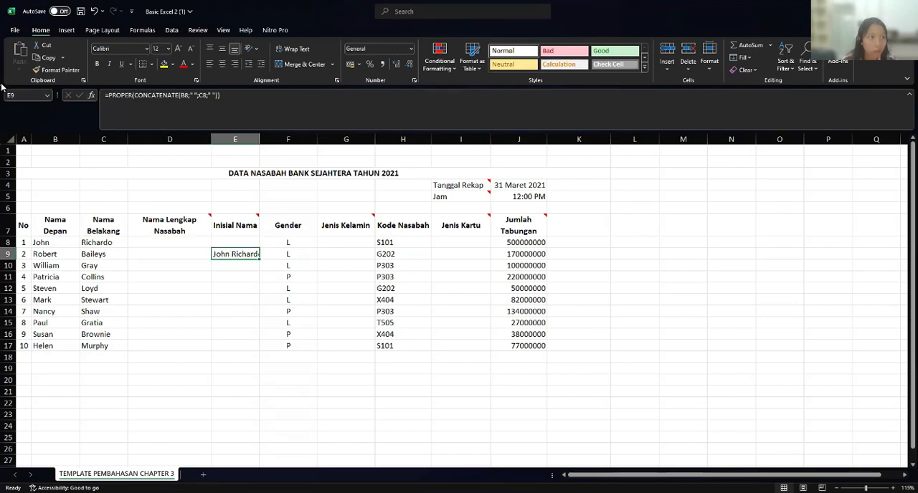
left_click(94, 11)
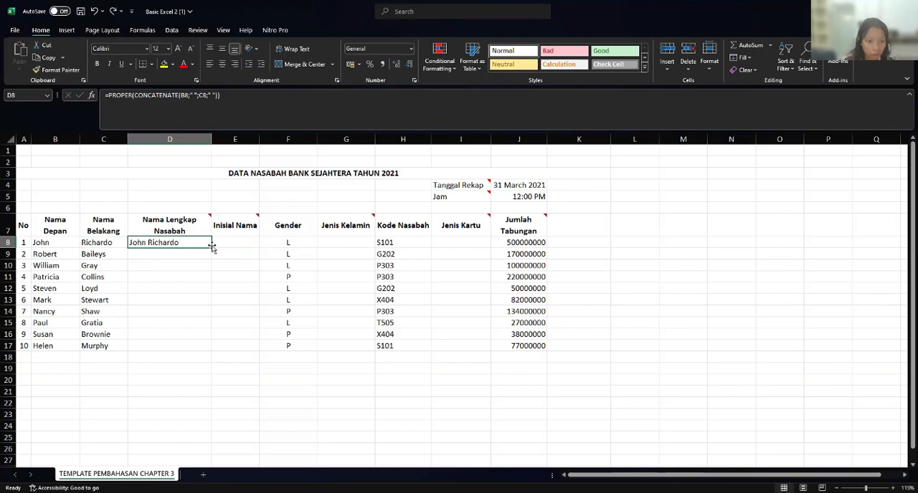
- Fill the full-name formula in D8 down the Nama Lengkap Nasabah column to D17
left_click_drag(212, 246, 212, 354)
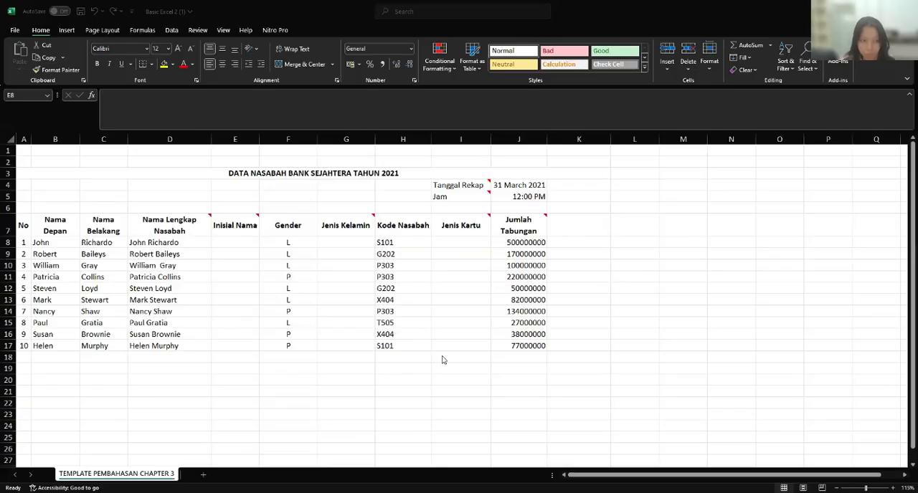
- Start the Inisial Nama formula in E8 with CONCATENATE nested inside UPPER
left_click(234, 224)
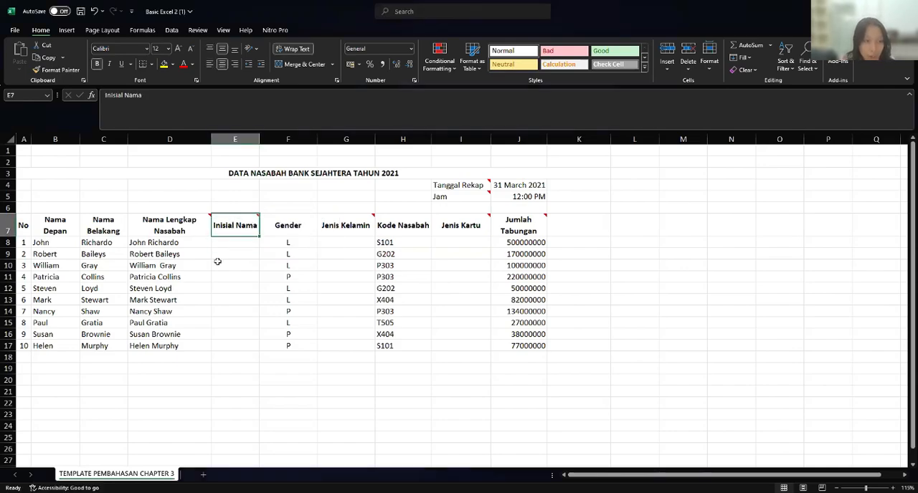
left_click(170, 242)
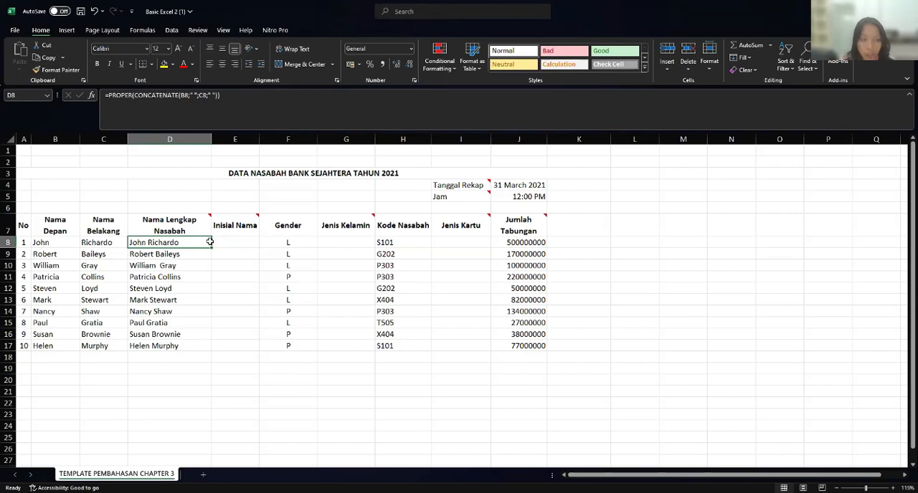
left_click(226, 243)
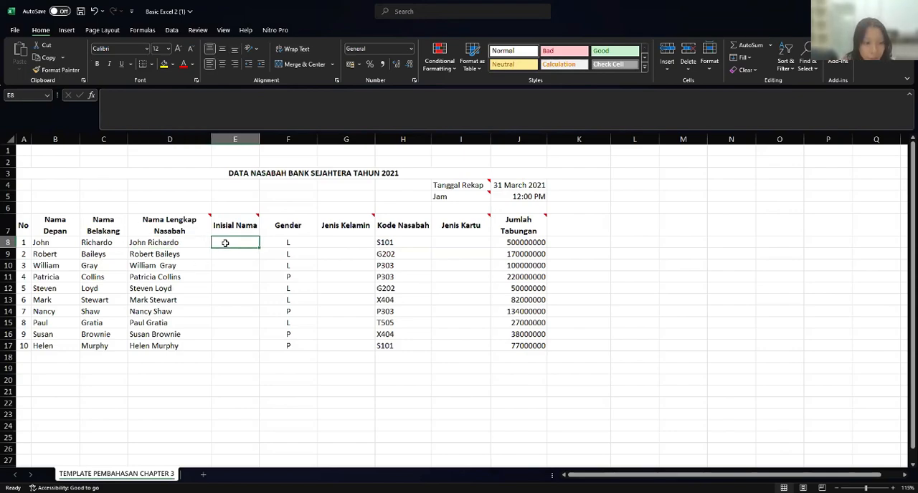
type("=")
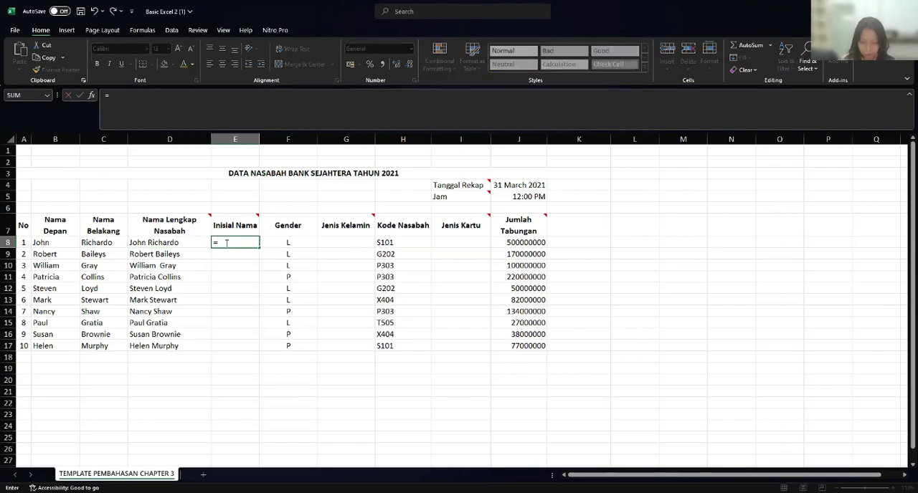
type("U")
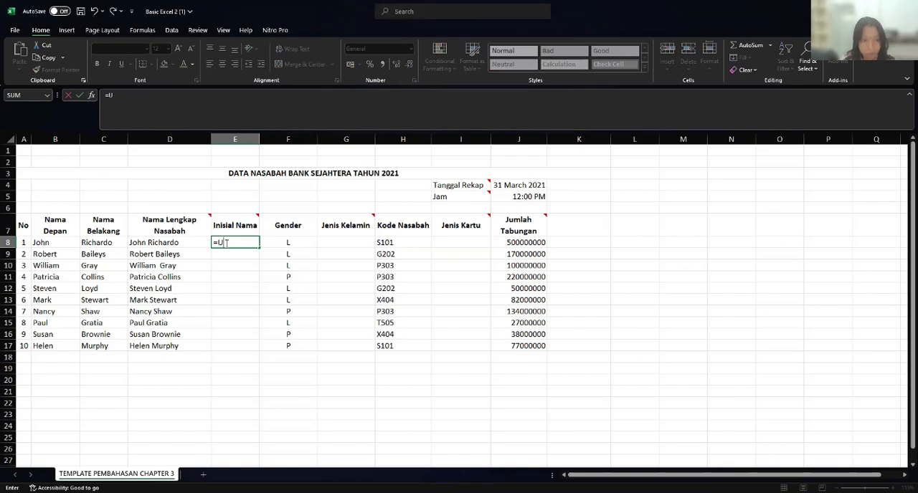
type("P")
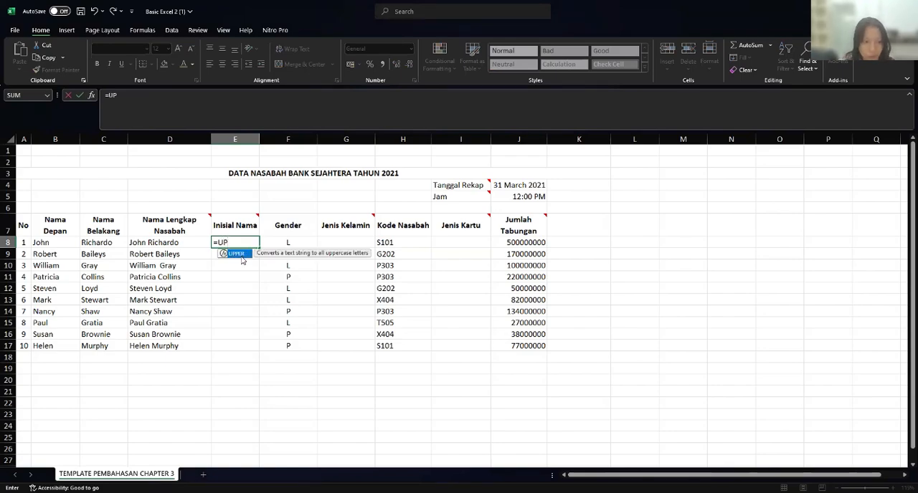
key("Tab")
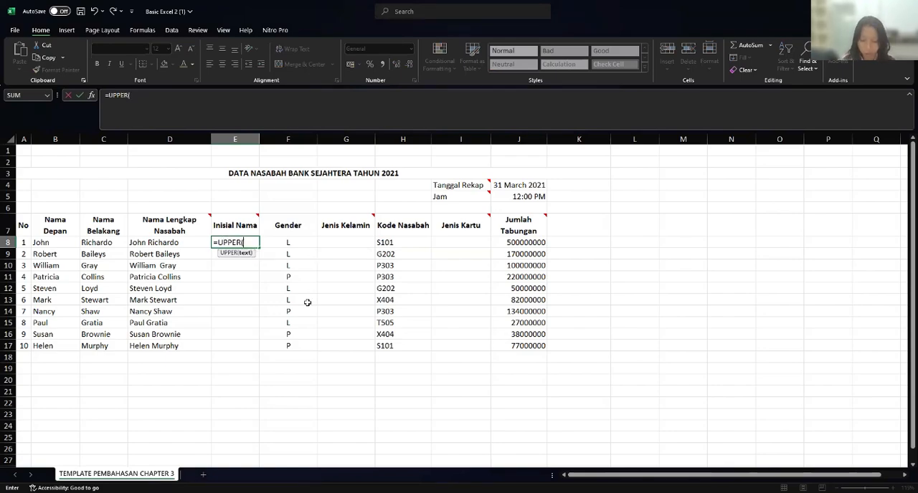
type("CON")
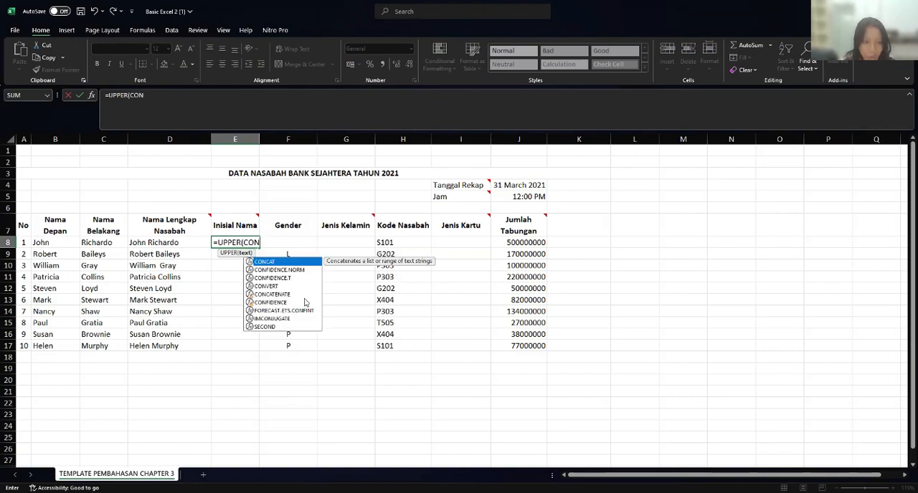
left_click(282, 295)
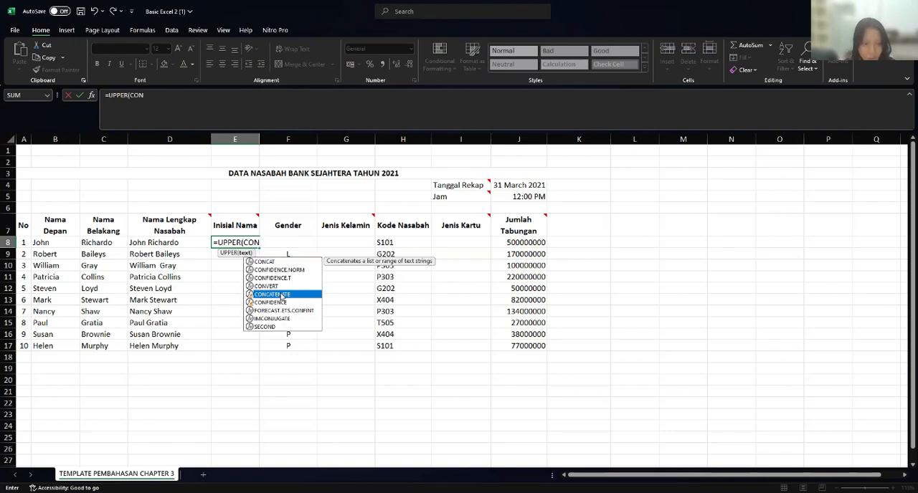
double_click(280, 294)
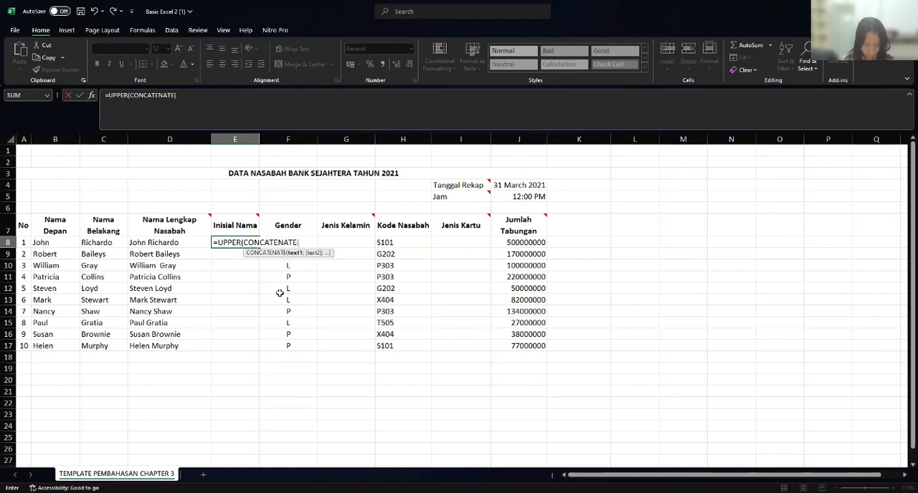
- Add LEFT(D8;1) as the first CONCATENATE argument in the E8 formula
type("LEF")
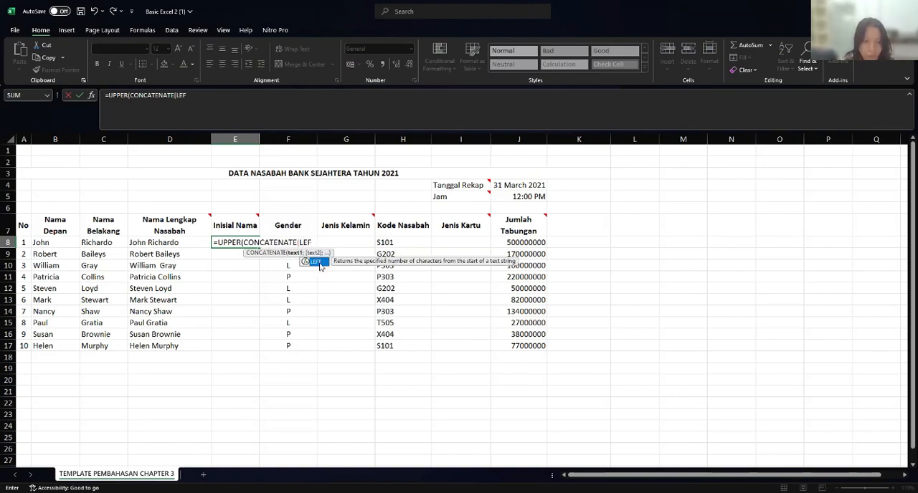
double_click(319, 265)
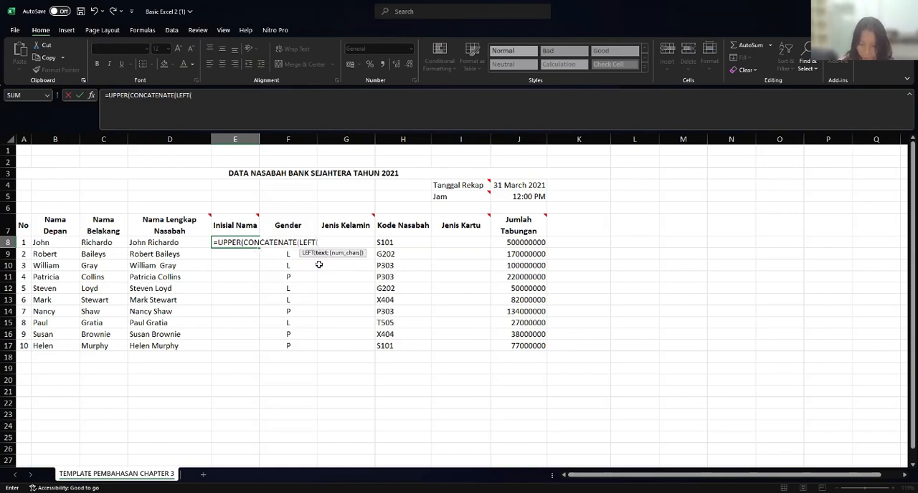
type("D")
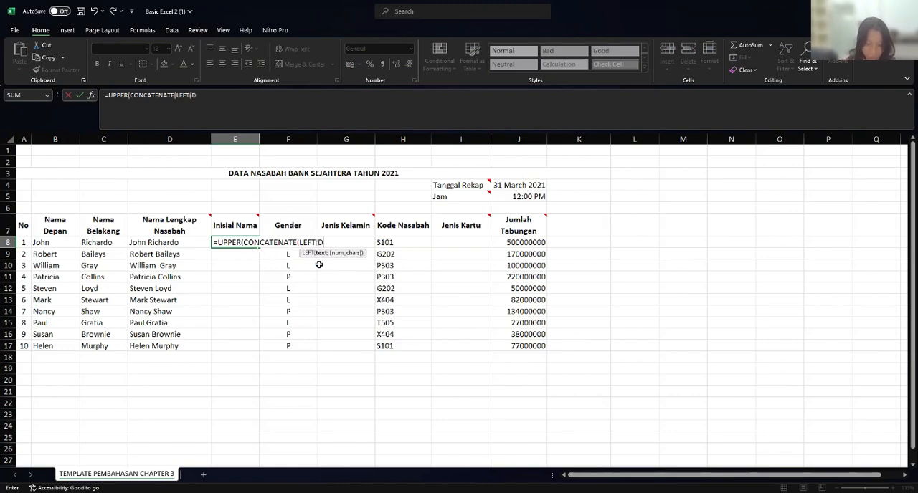
type("8")
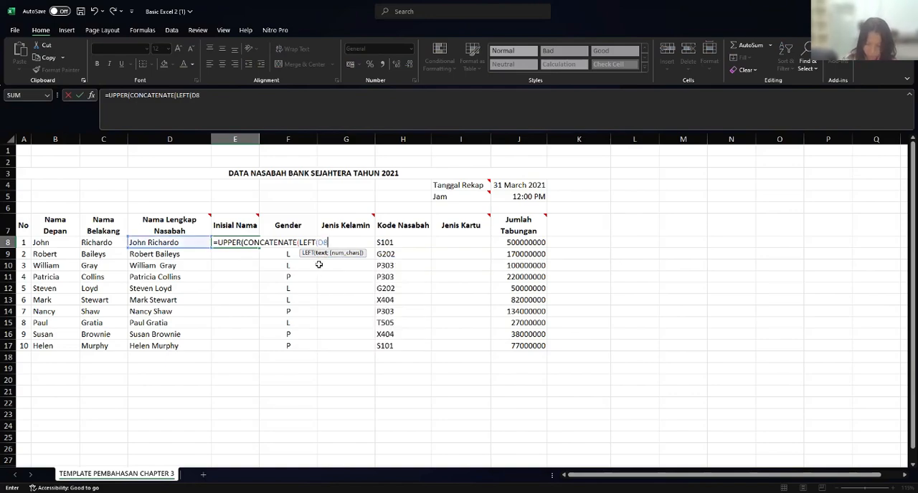
type(";1")
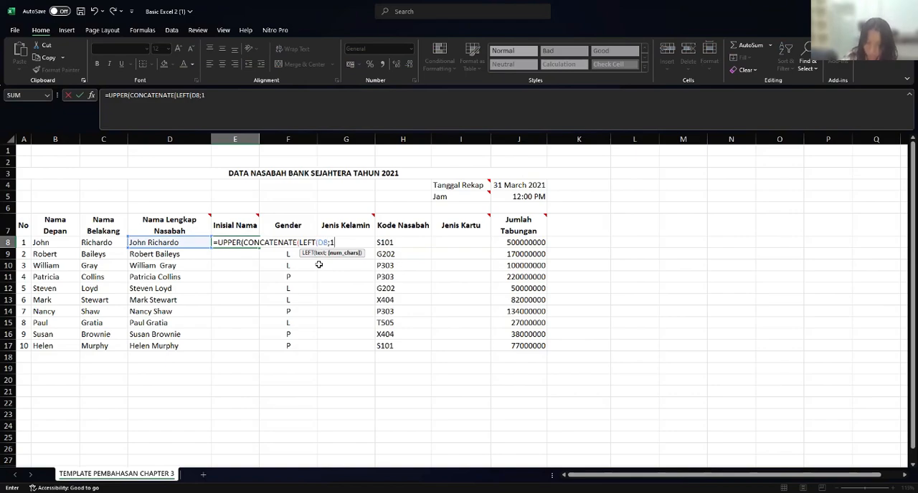
type(")")
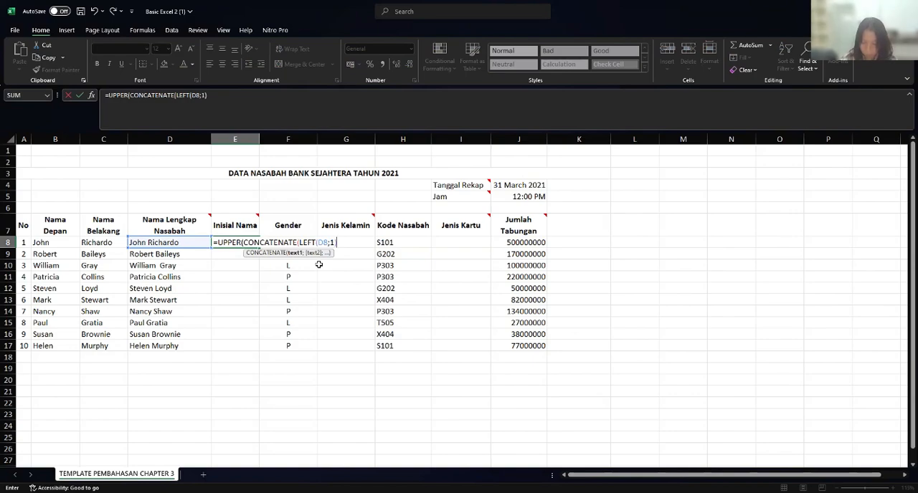
type(";")
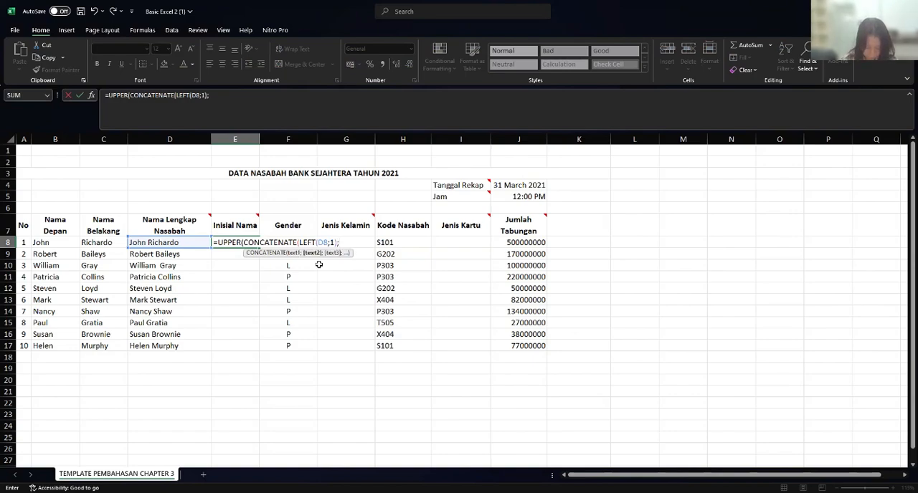
type("M")
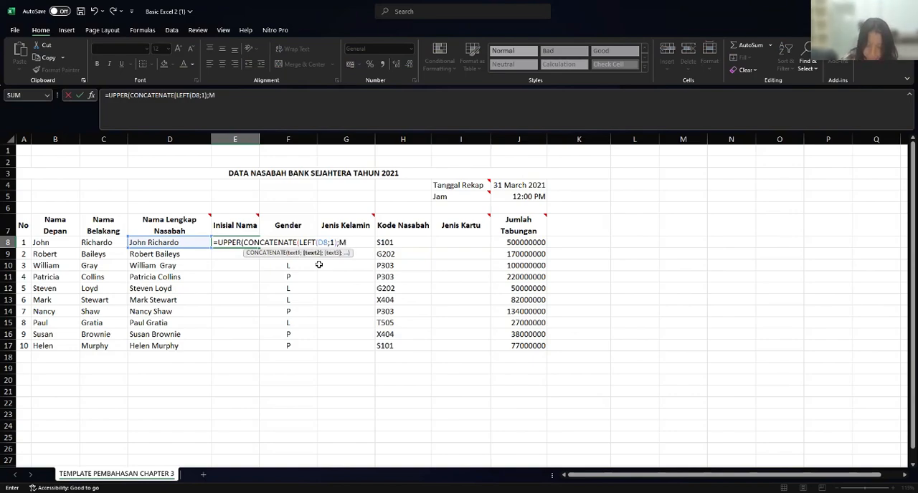
type("ID")
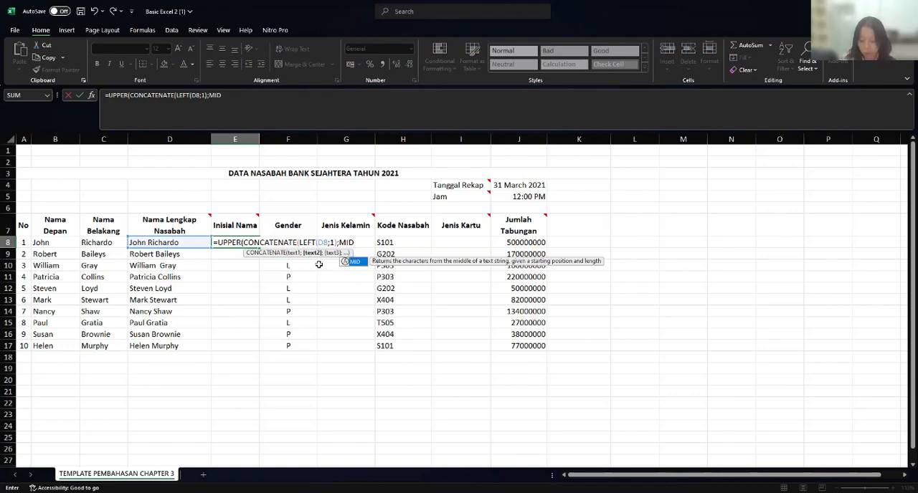
type("(")
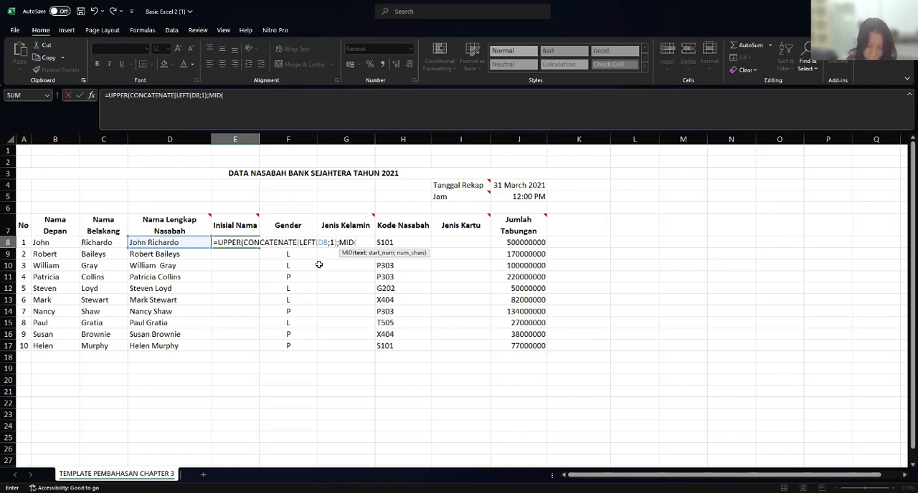
type("D8")
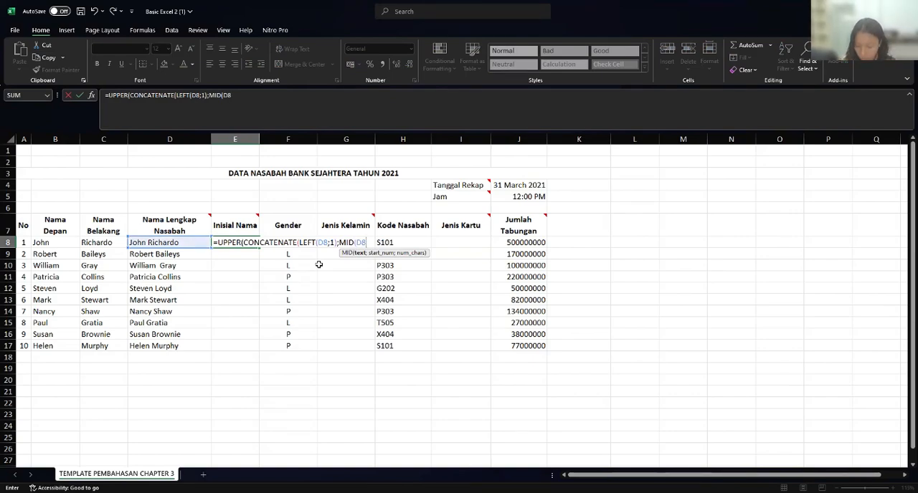
type(";")
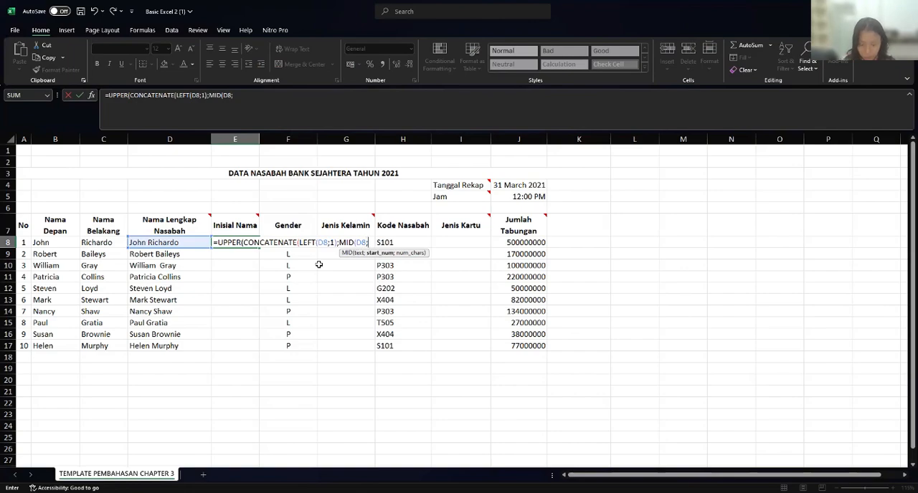
type("F")
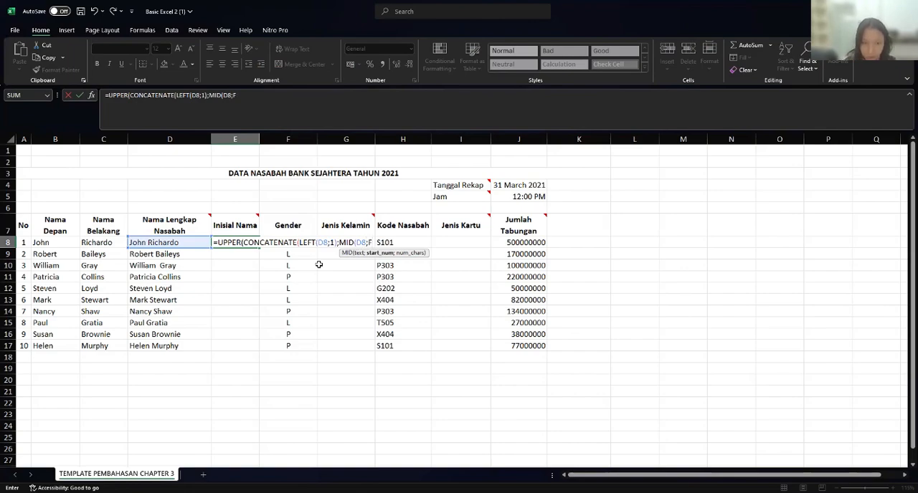
type("I")
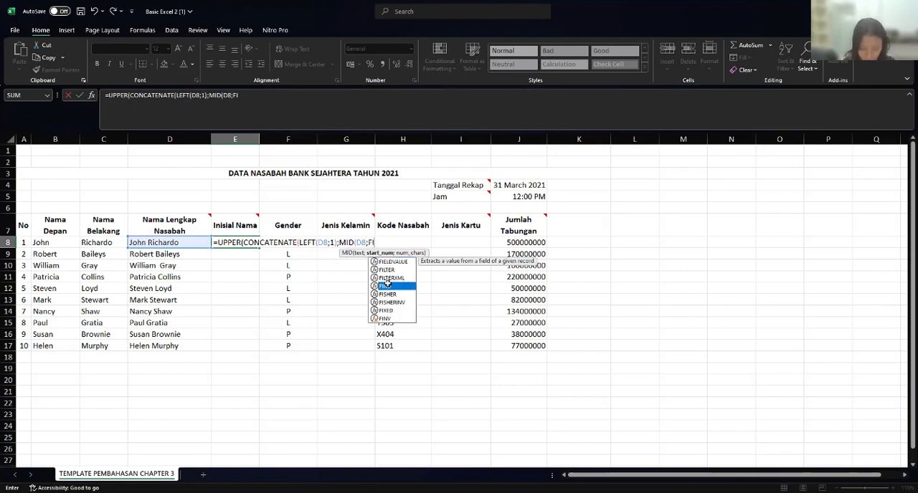
- Nest FIND(" ";D8;1) as MID's start position in the E8 formula
double_click(388, 286)
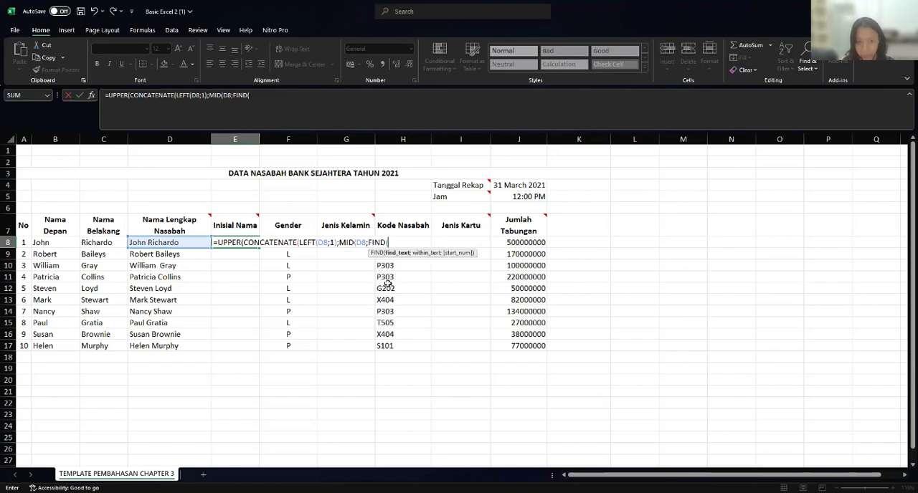
type("\"")
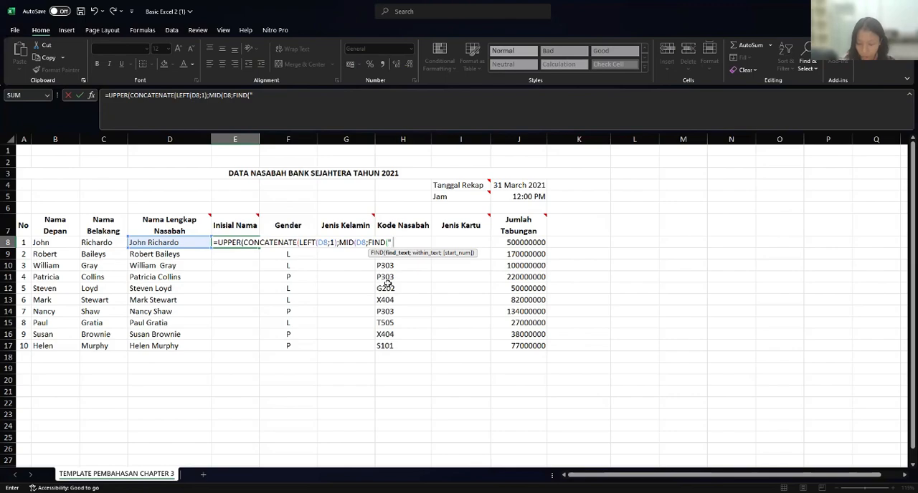
type(" \"")
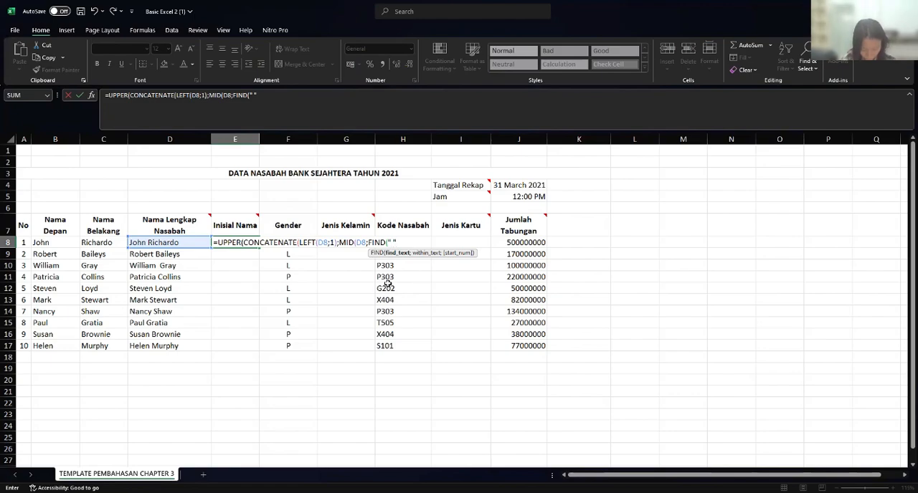
type(";")
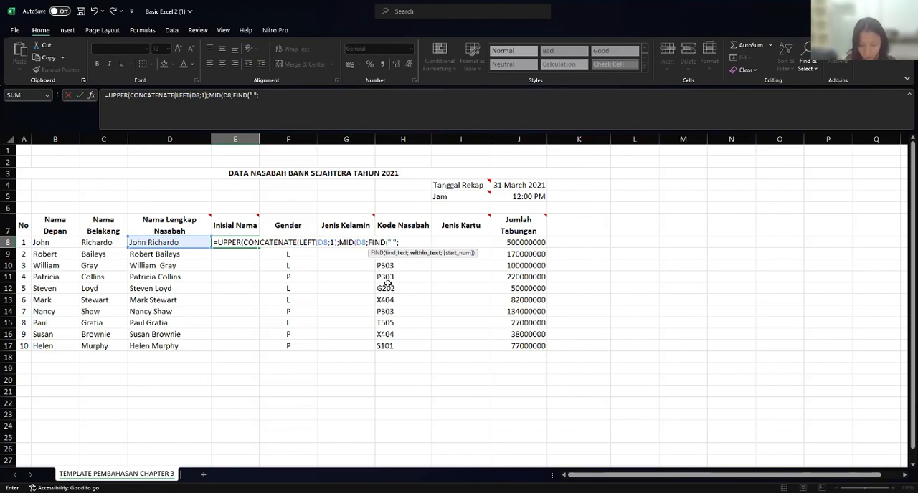
type("D8")
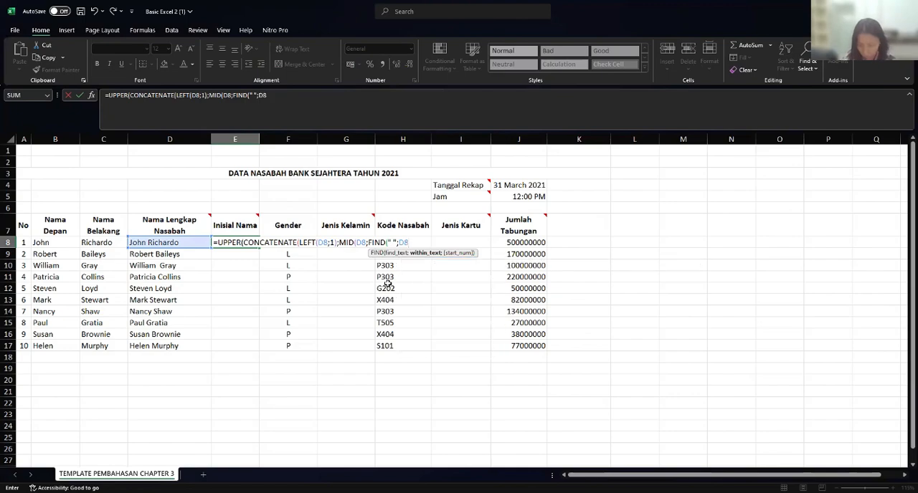
type(";1")
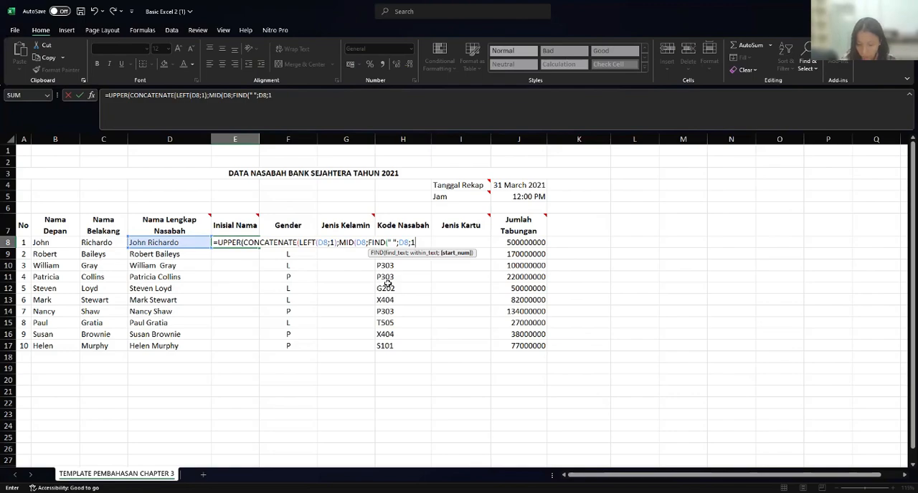
type(")")
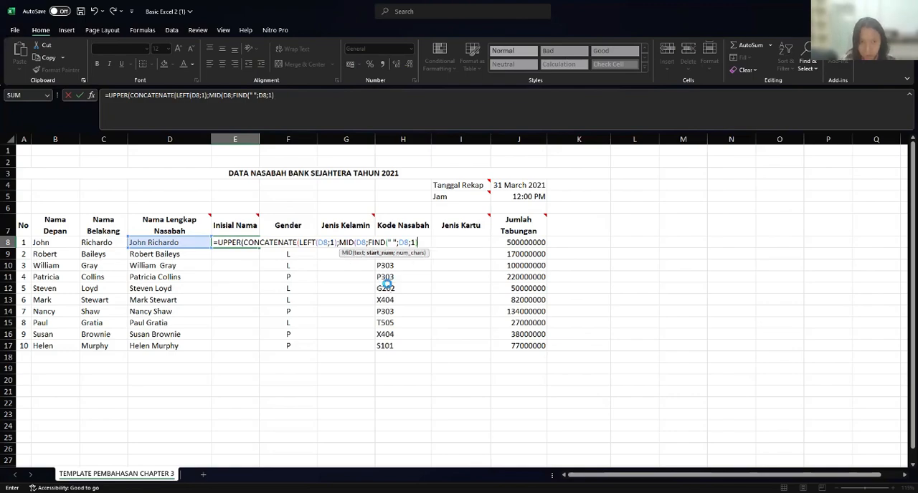
- Re-enter FIND's start number 1 and closing parenthesis, and try to commit the E8 formula
key("Left")
key("BackSpace")
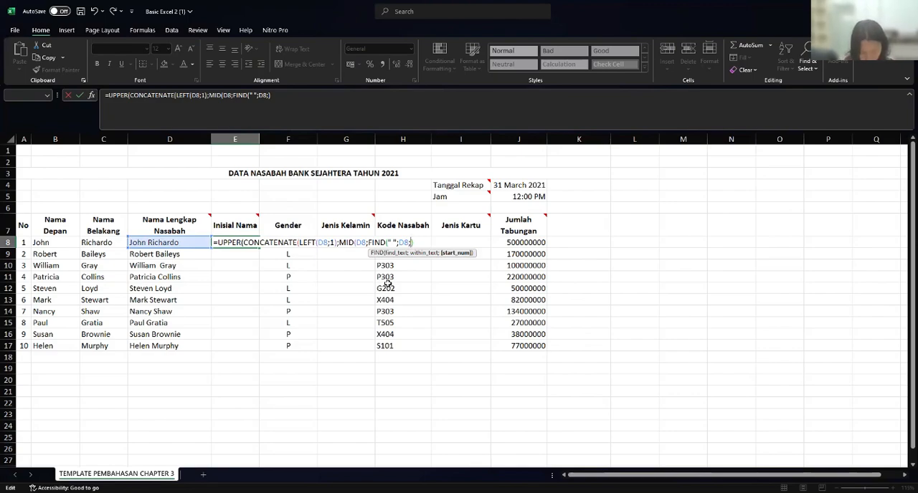
key("Right")
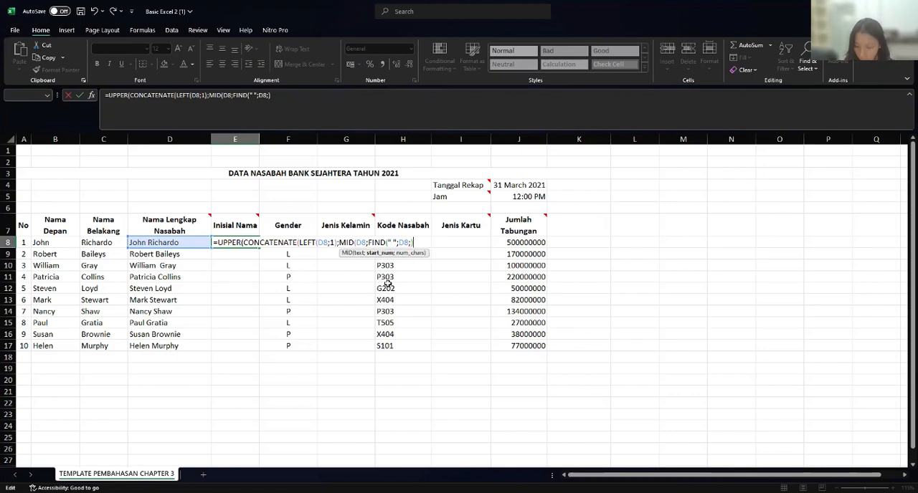
key("BackSpace")
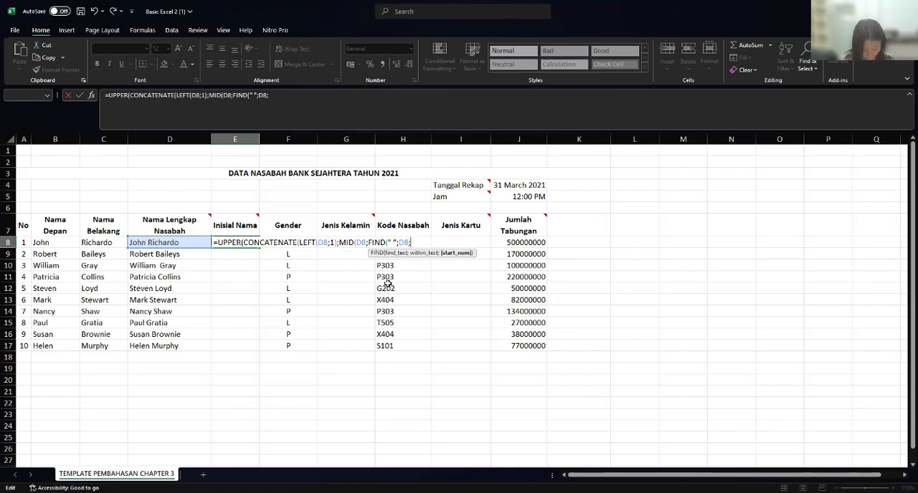
type("1")
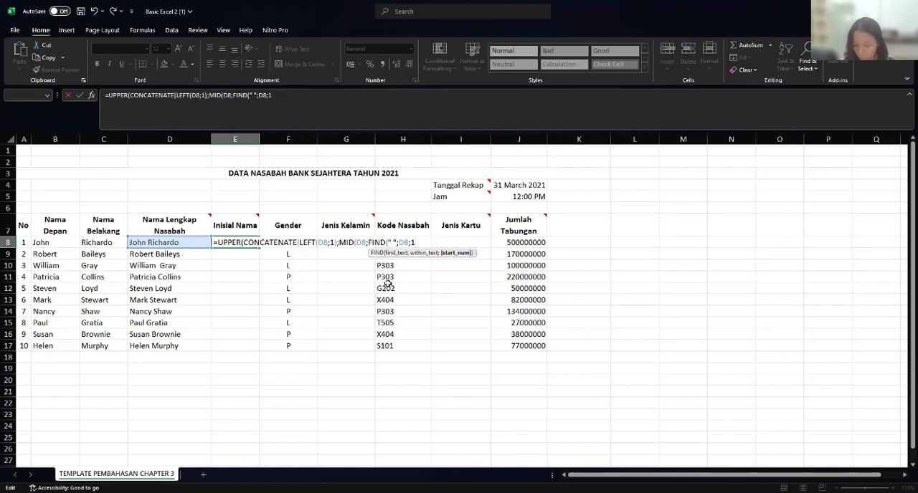
type(")")
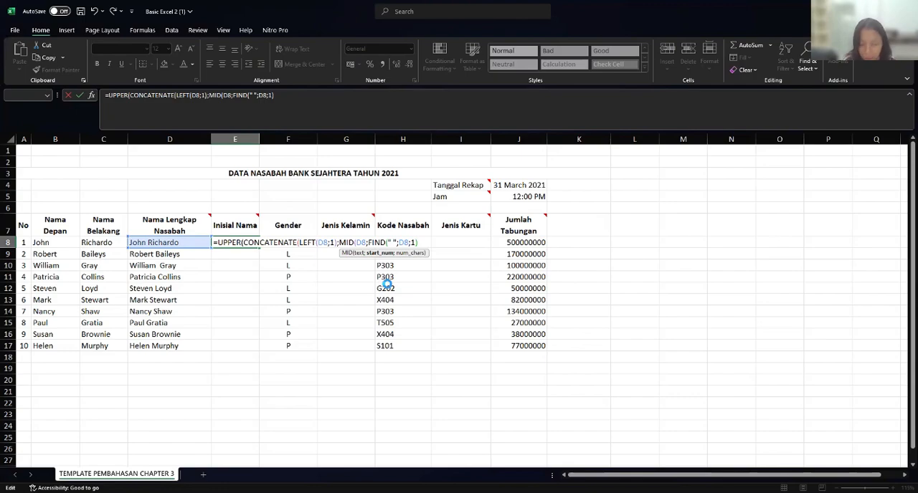
key("Return")
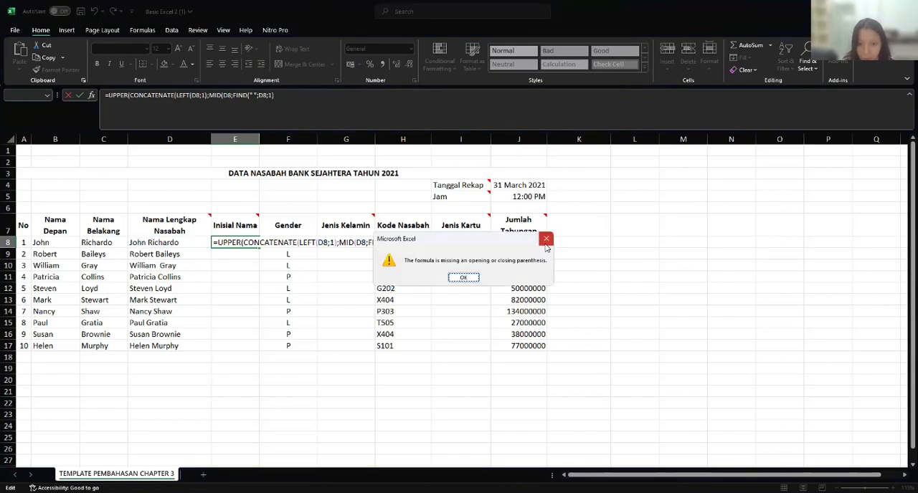
left_click(545, 242)
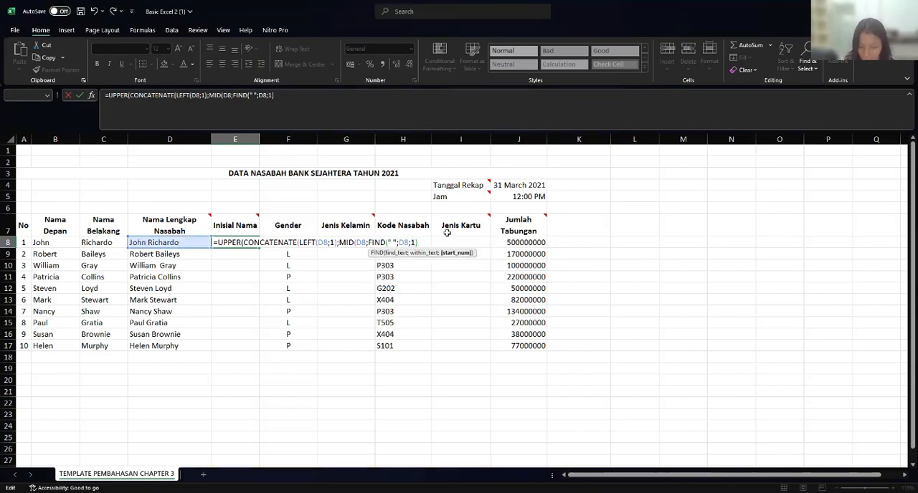
- Complete the E8 formula by adding +1 after FIND, setting MID's length to 1 character, and closing all functions
key("Right")
mouse_move(446, 233)
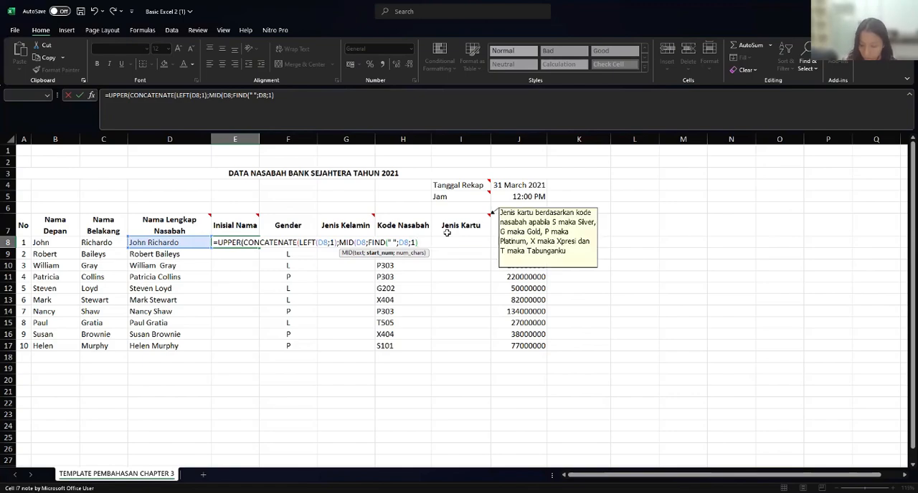
type(")+")
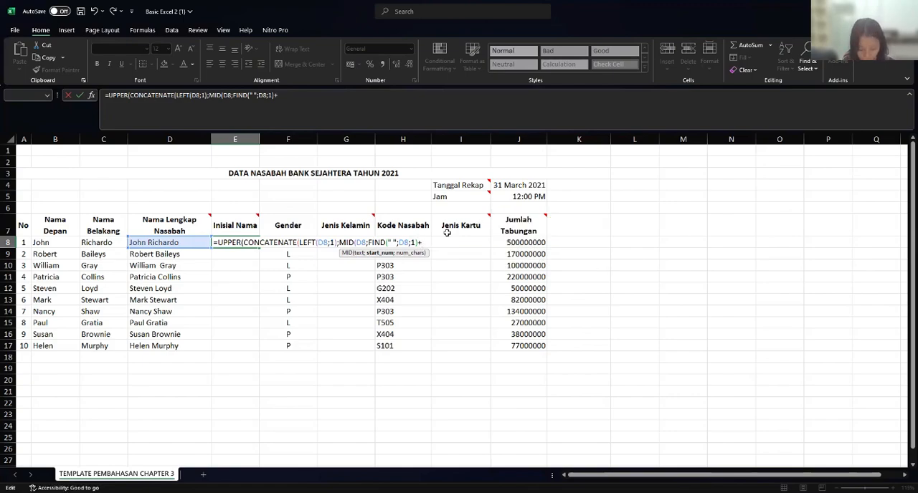
type("1")
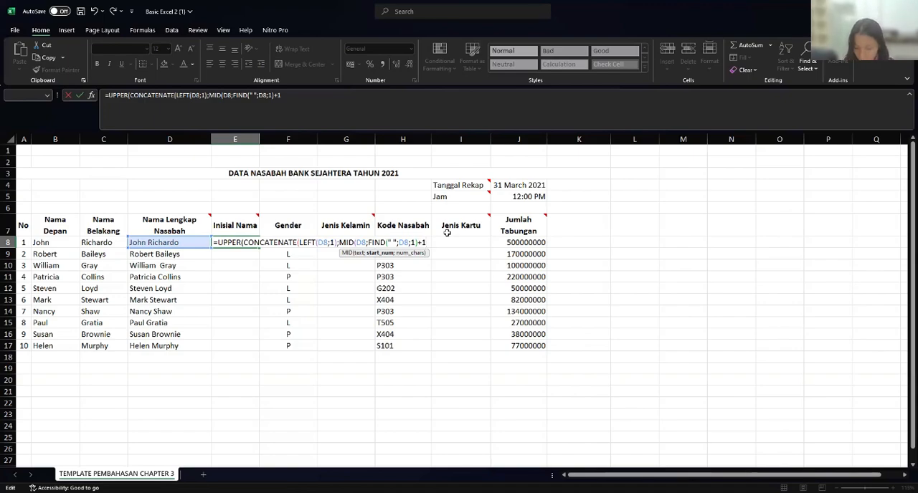
type(";1")
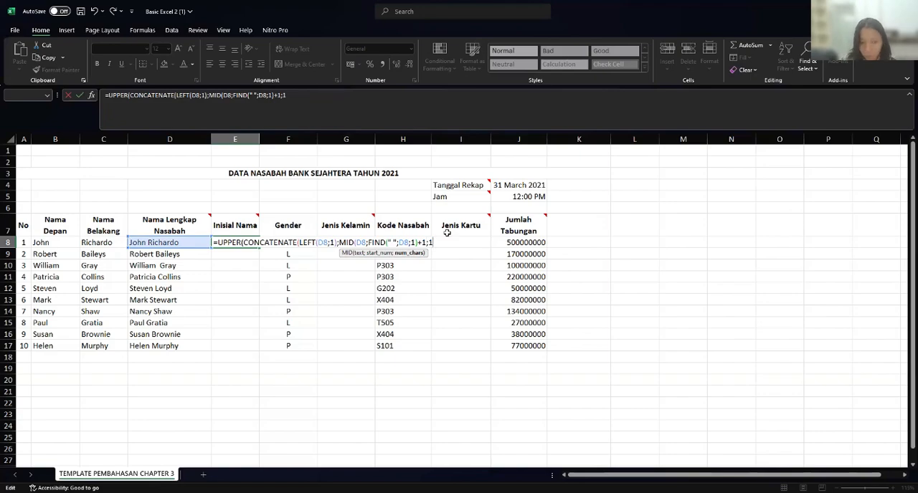
type(")))")
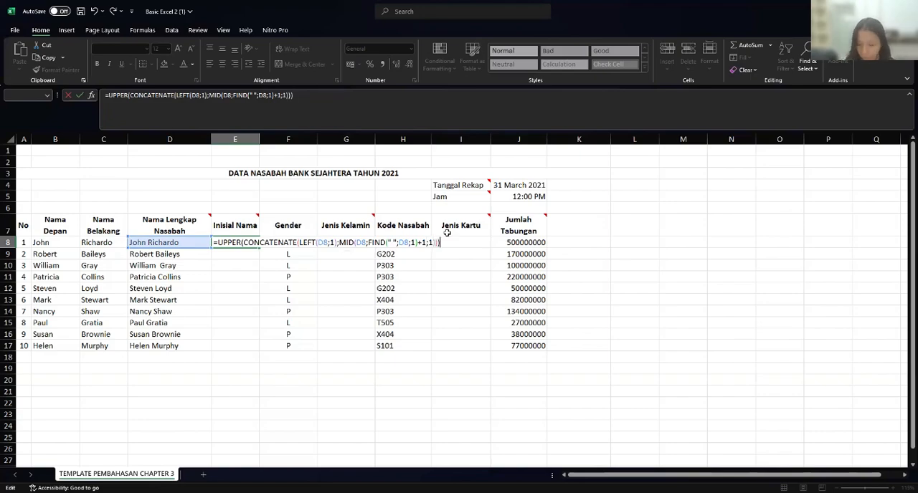
key("Return")
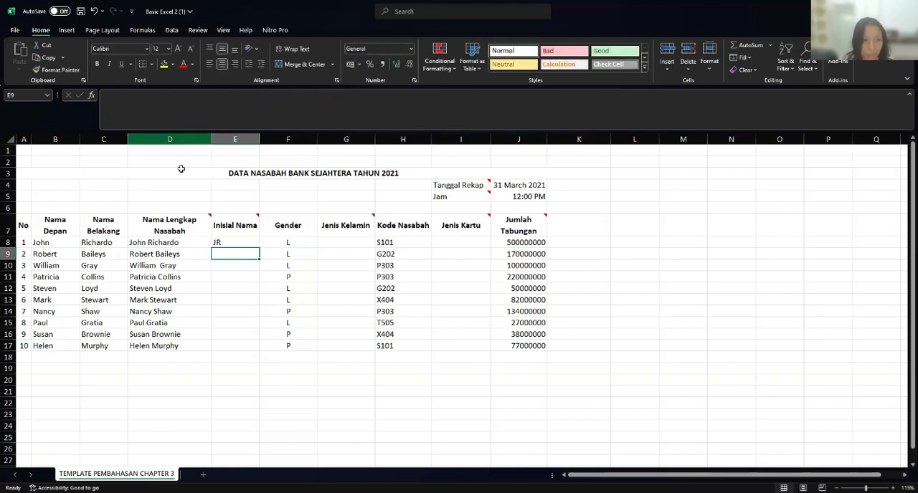
- Fill the initials formula in E8 down the Inisial Nama column to E17
left_click(241, 243)
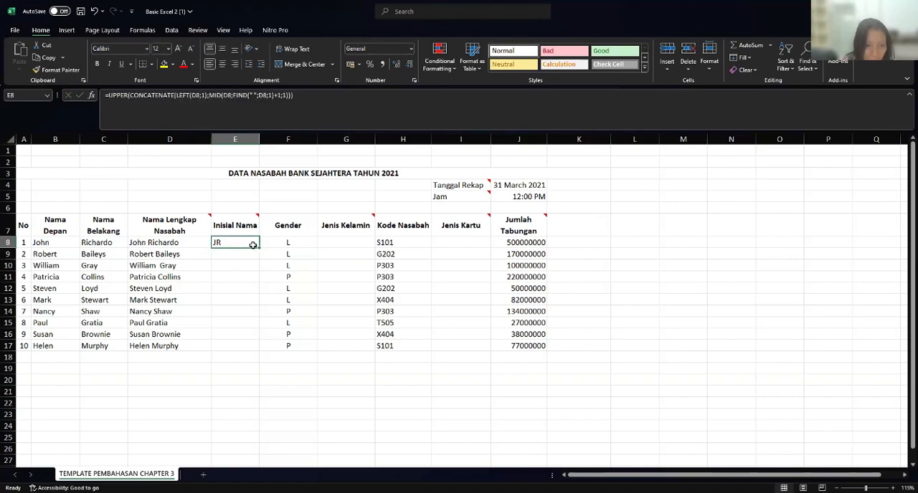
left_click_drag(258, 248, 256, 354)
left_click(223, 358)
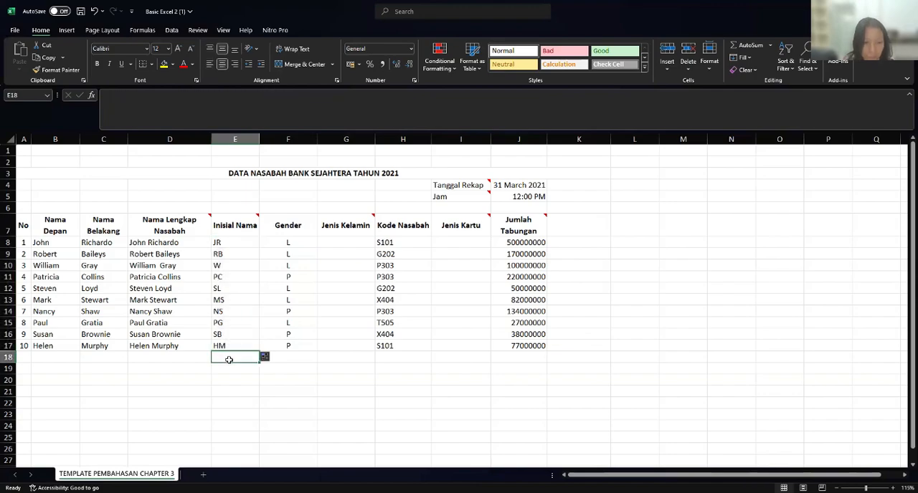
left_click(290, 359)
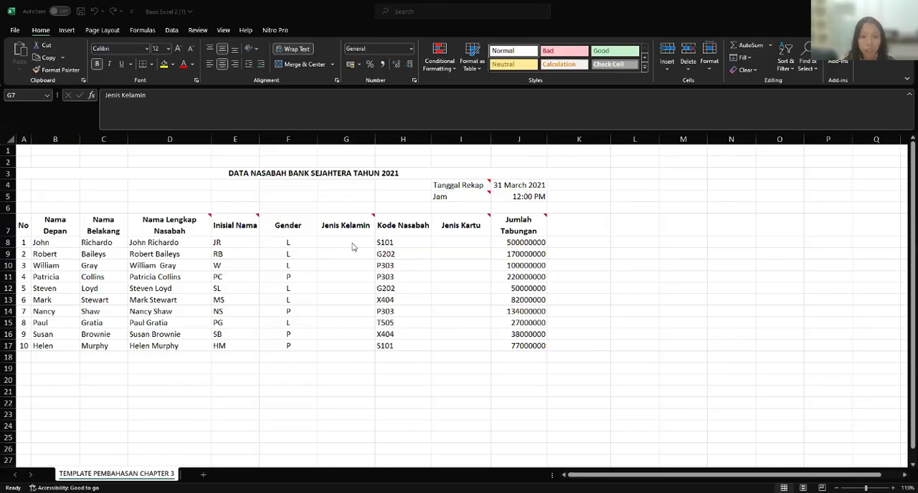
- Start an IF formula in G8, the first Jenis Kelamin cell, testing whether gender cell F8 equals "L"
left_click(346, 244)
left_click(348, 231)
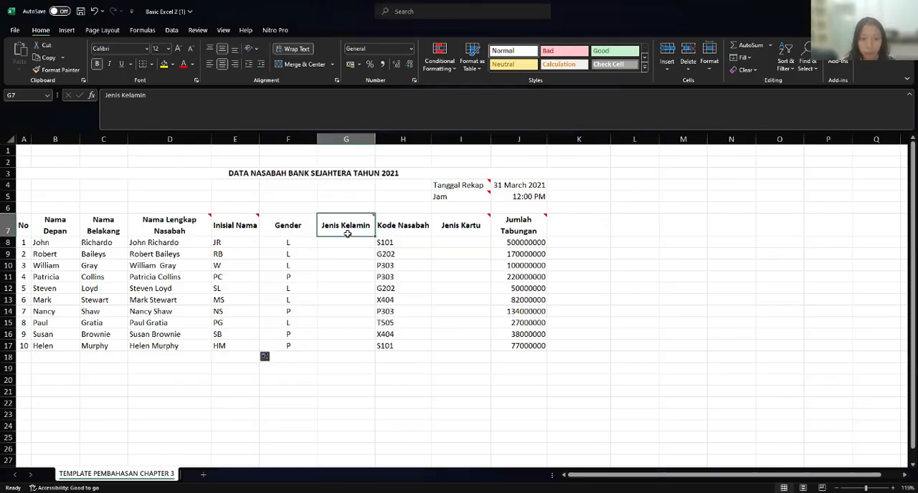
left_click(350, 244)
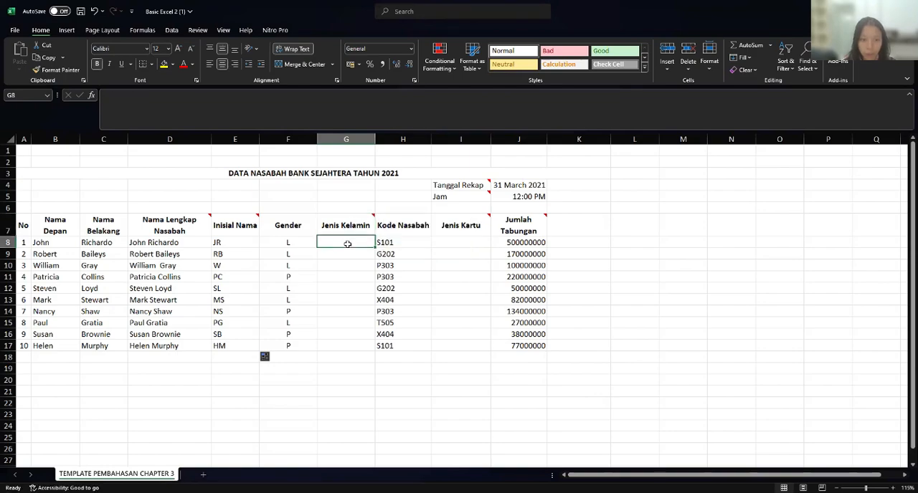
left_click(288, 244)
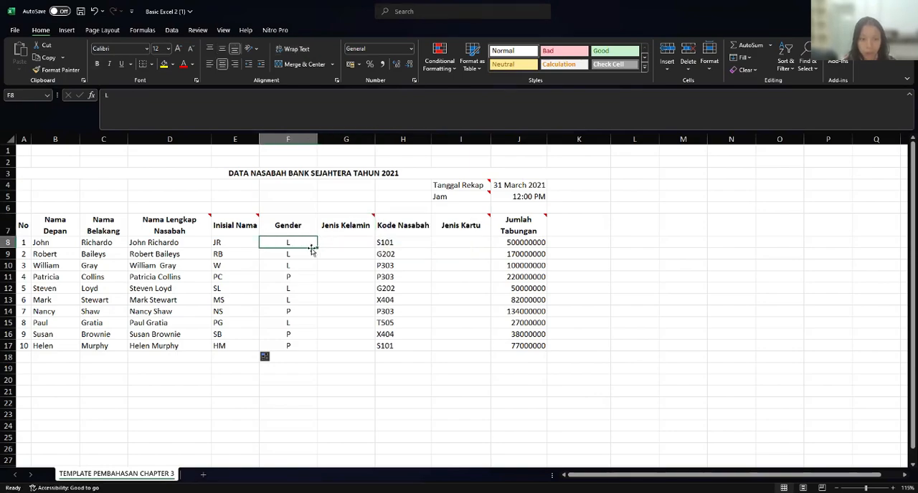
left_click(353, 240)
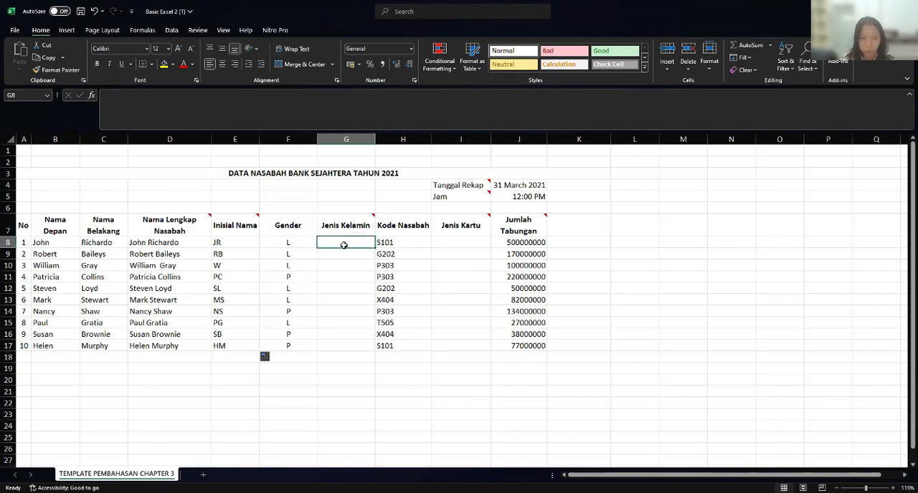
type("=I")
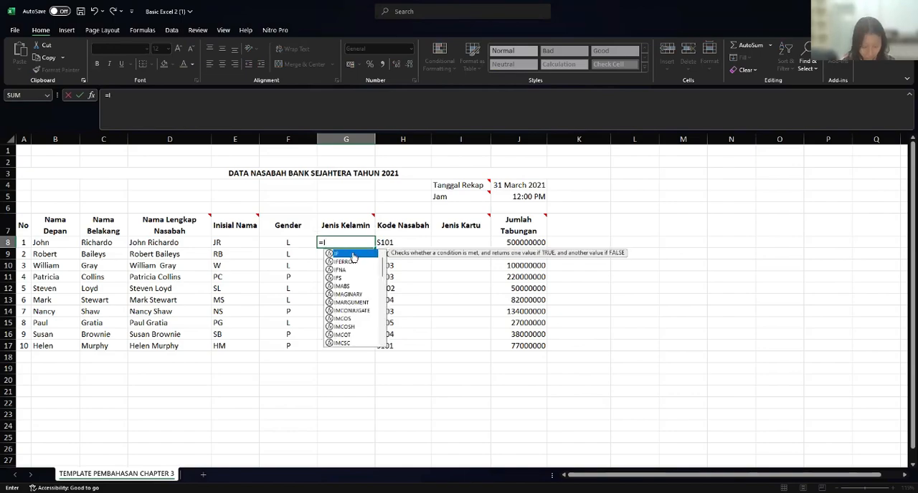
double_click(351, 255)
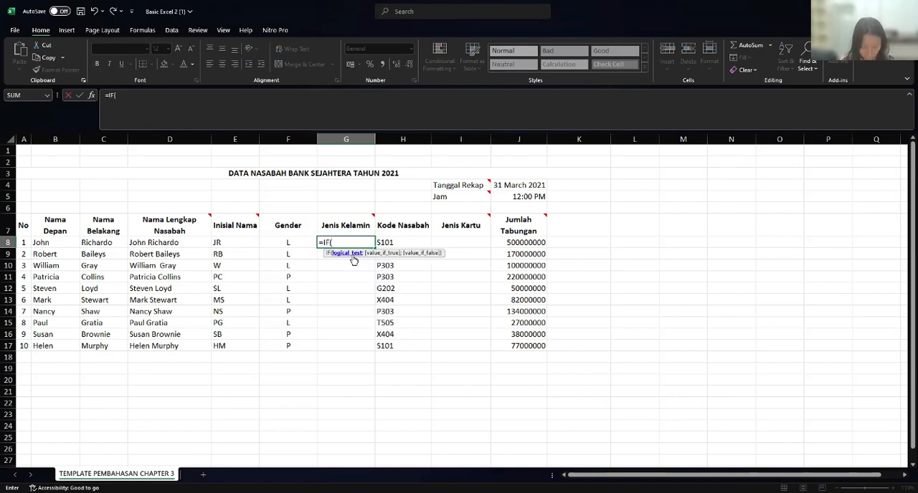
left_click(287, 242)
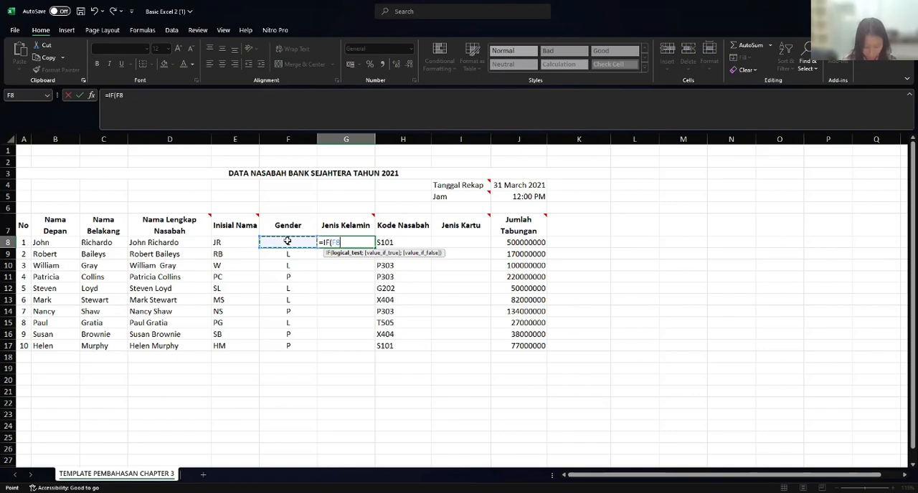
type("=")
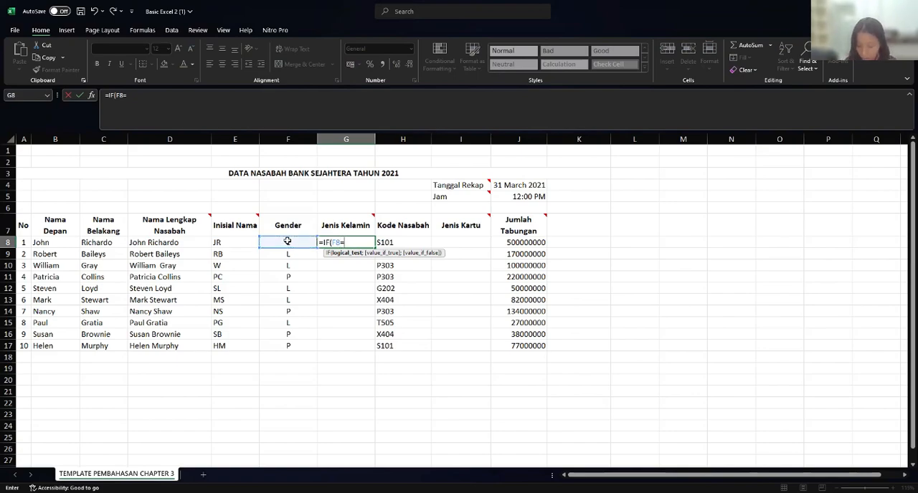
type("\"")
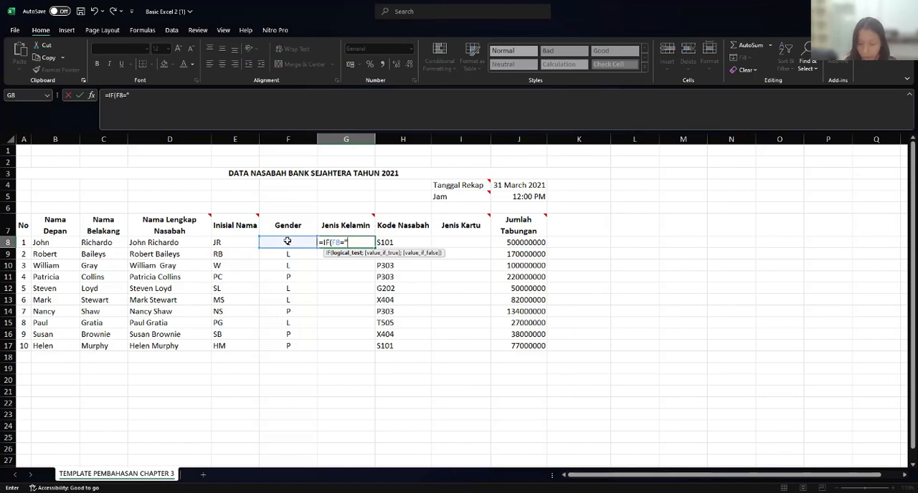
type("L")
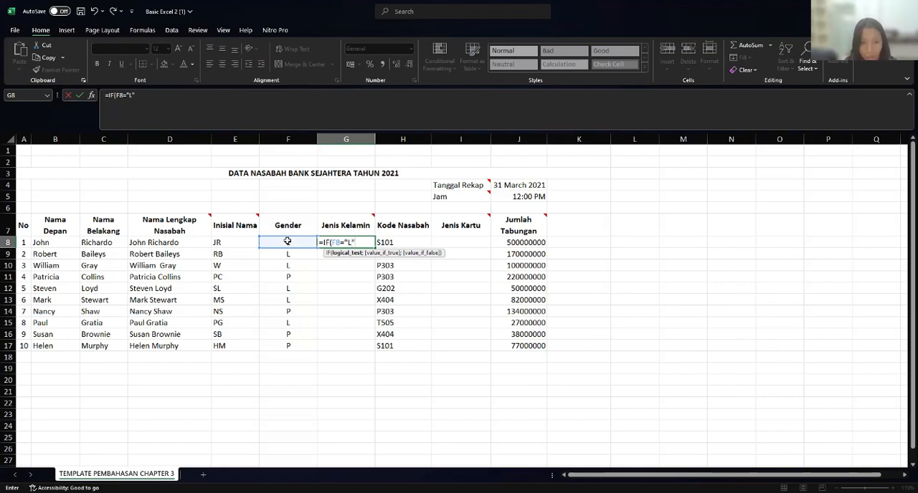
type("\";")
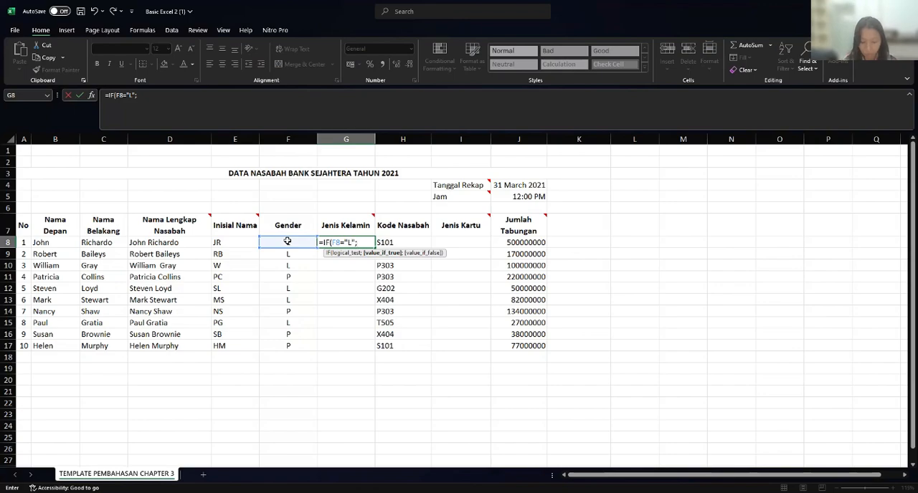
type("Laki-")
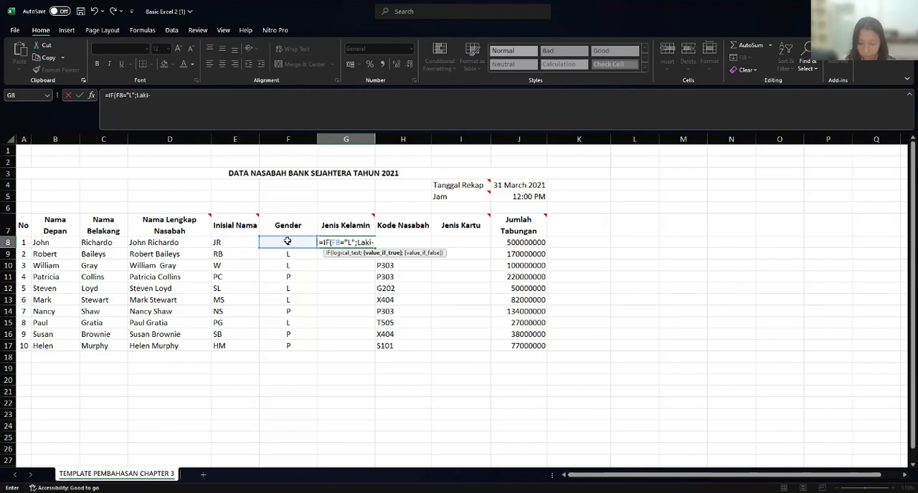
type("laki")
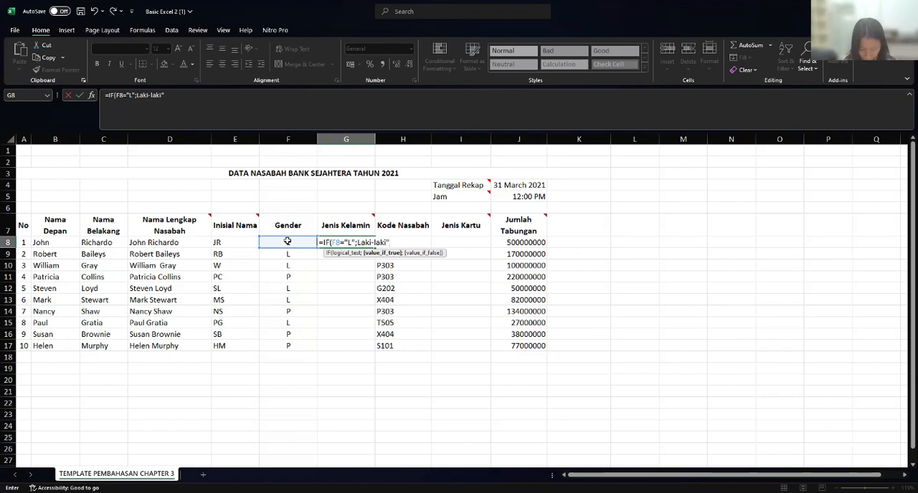
- Enter Laki-laki as the IF function's value if true in the G8 formula
type("\";")
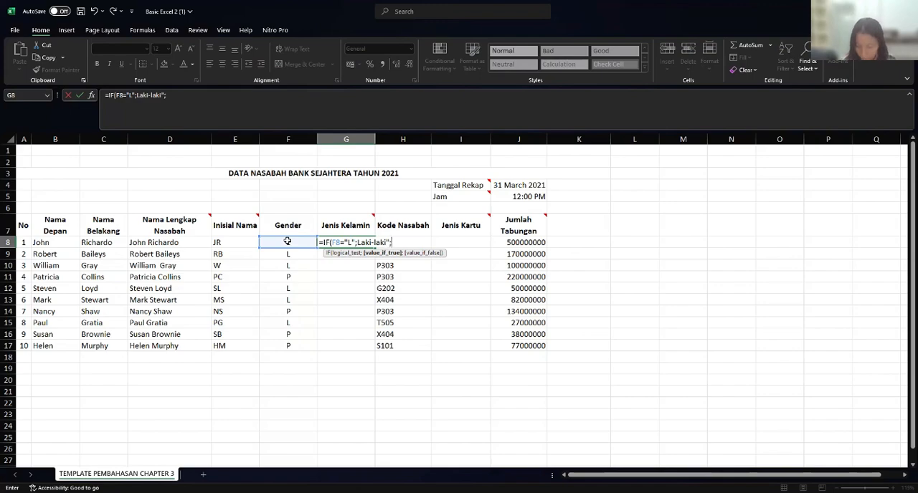
type("\"")
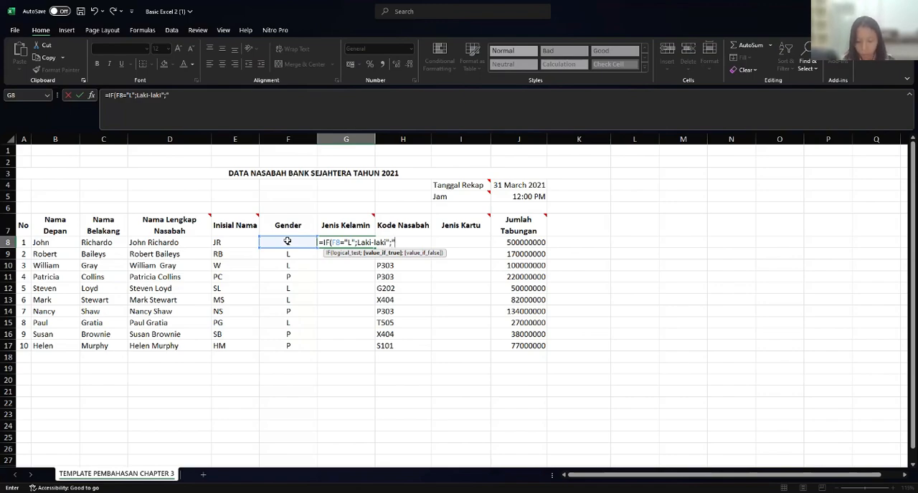
type("p")
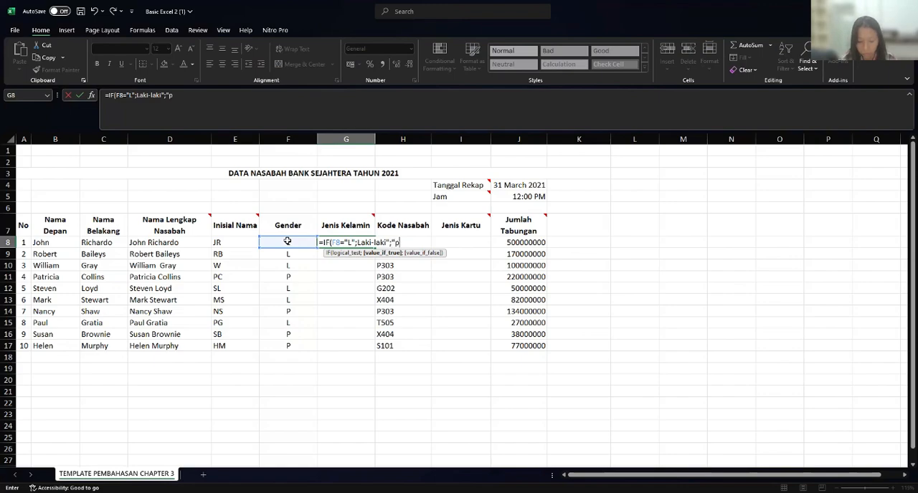
type("ER")
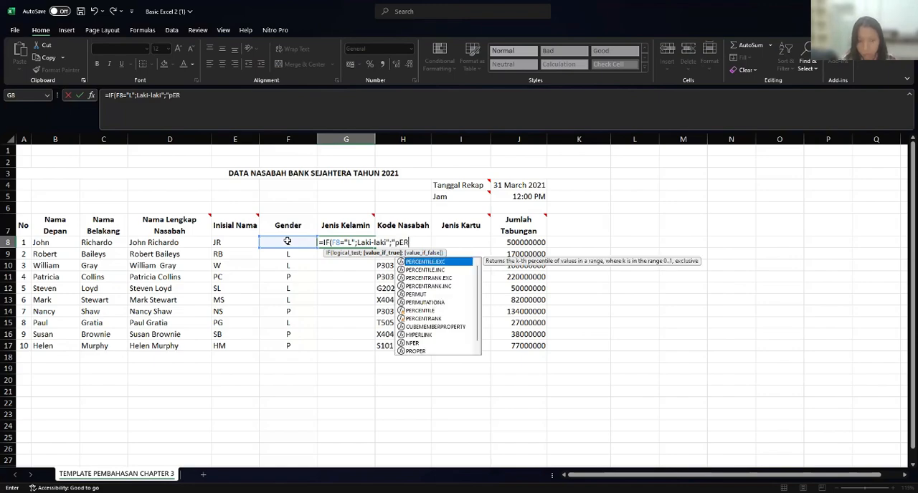
- Enter "Perempuan" as the value if false, close the IF function, and try to commit the G8 formula
key("BackSpace")
key("BackSpace")
key("BackSpace")
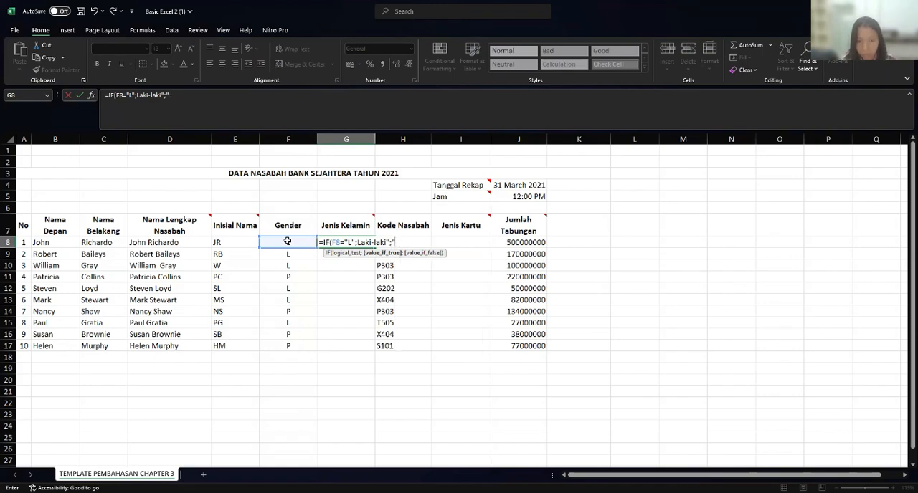
type("p")
key("BackSpace")
type("Pe")
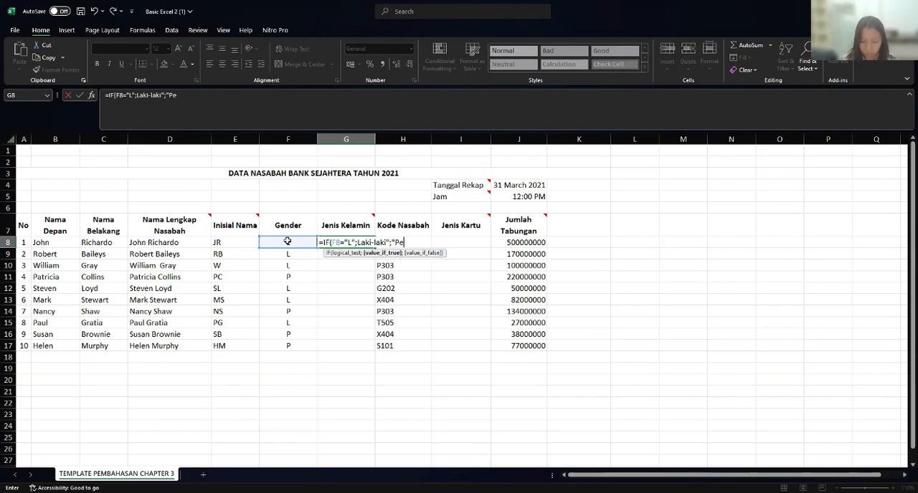
type("rempuan")
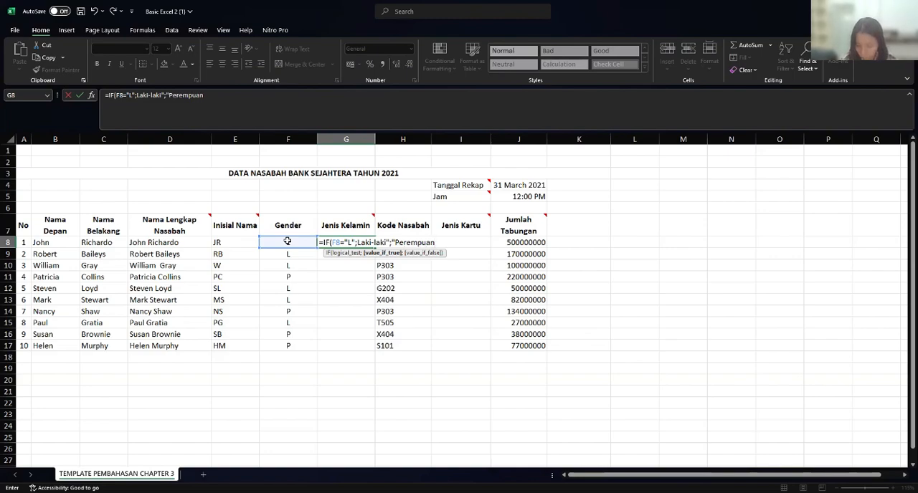
type("\"")
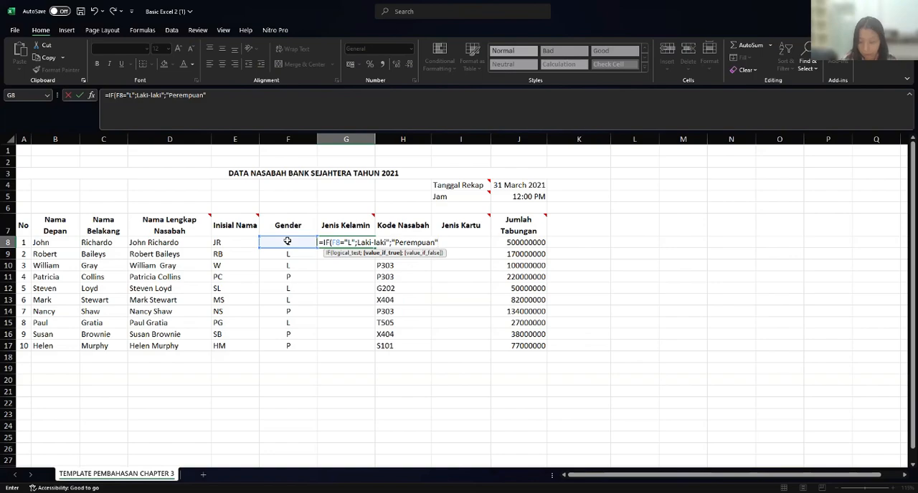
type(")")
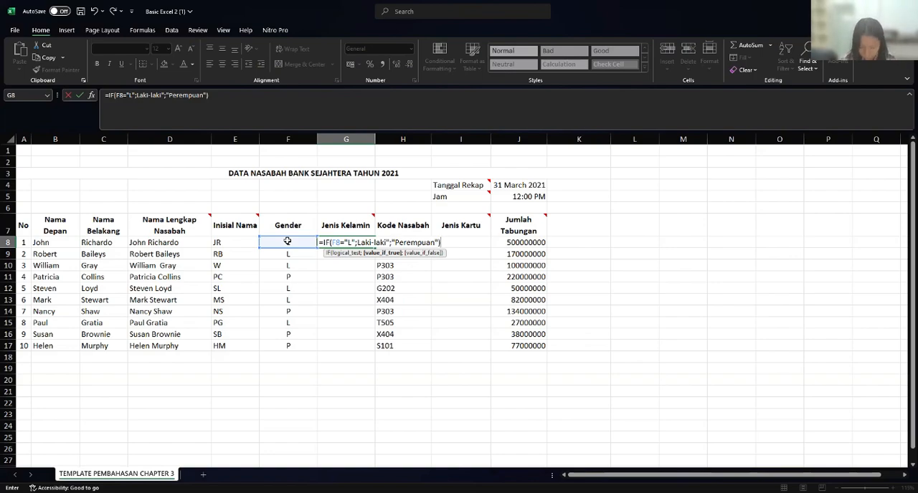
key("Return")
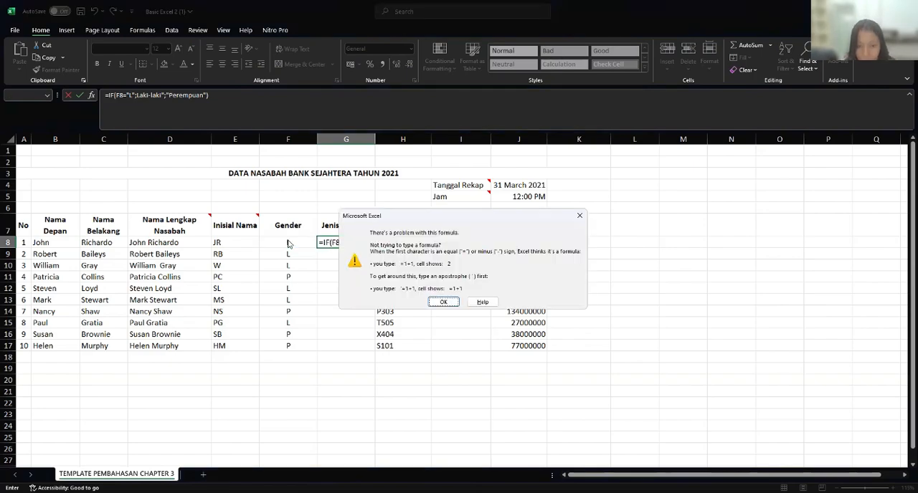
- Add the missing opening quotation mark before Laki-laki in the G8 formula and commit it
left_click(443, 302)
left_click(452, 245)
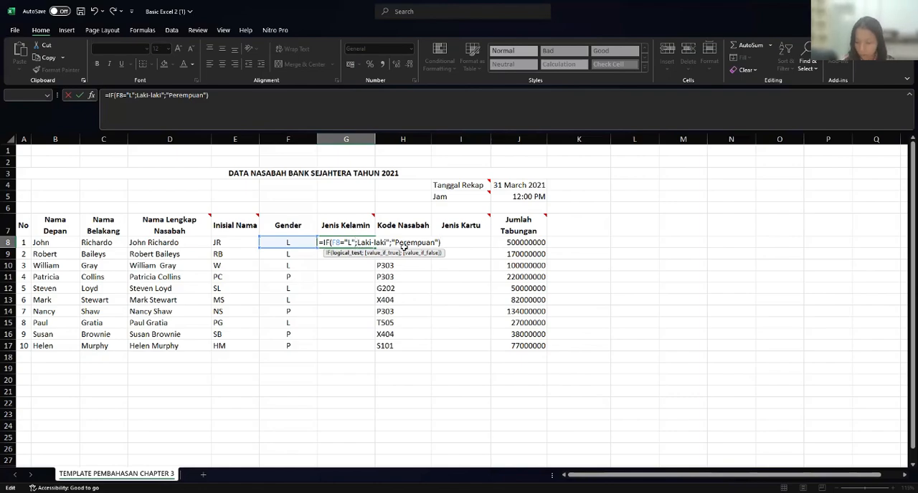
type("\"")
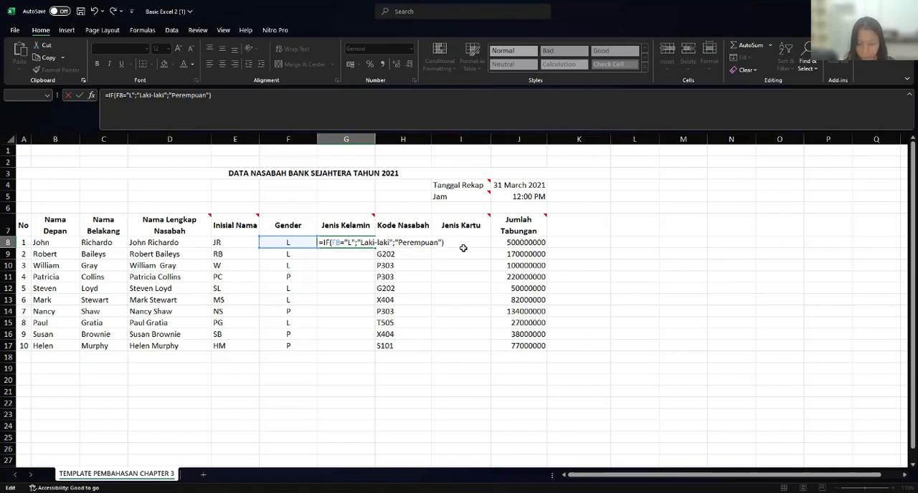
key("Return")
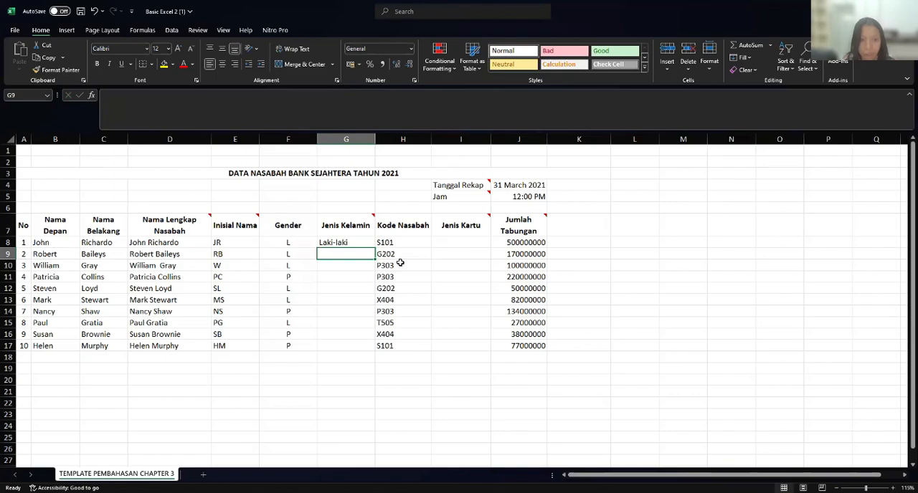
- Fill the IF formula in G8 down the Jenis Kelamin column to G17
left_click(345, 242)
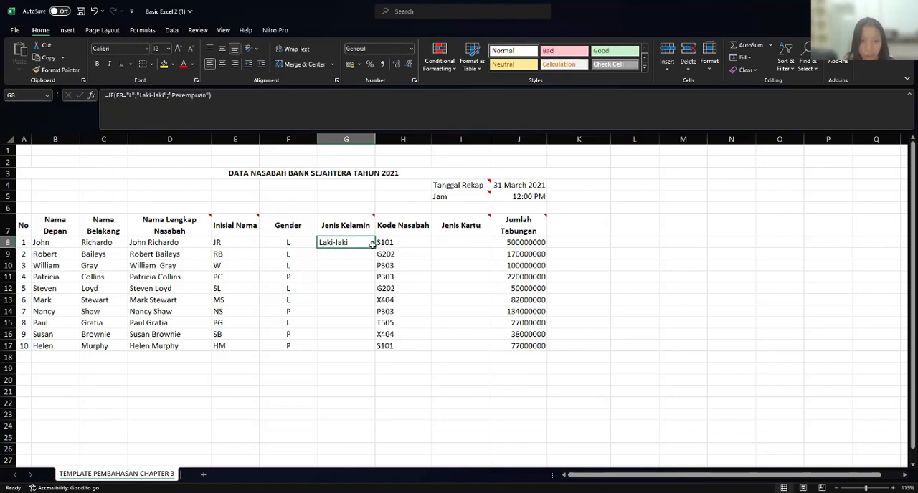
left_click_drag(374, 247, 376, 352)
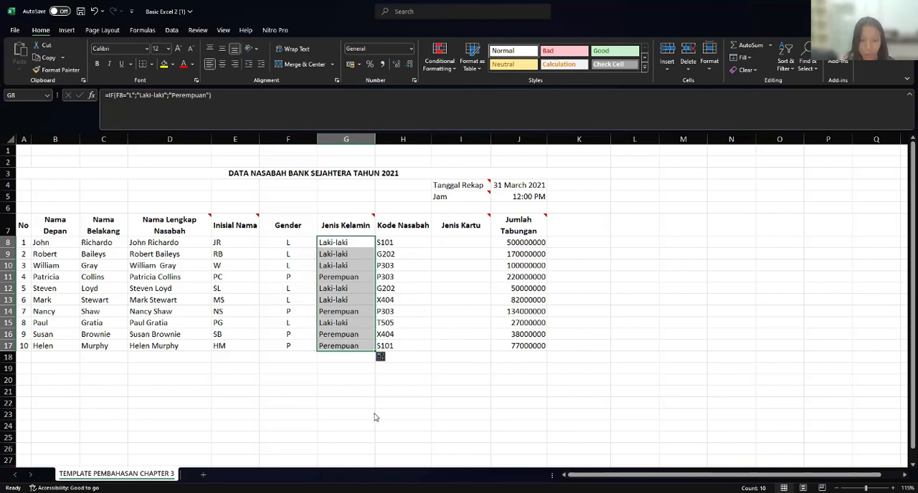
left_click(374, 416)
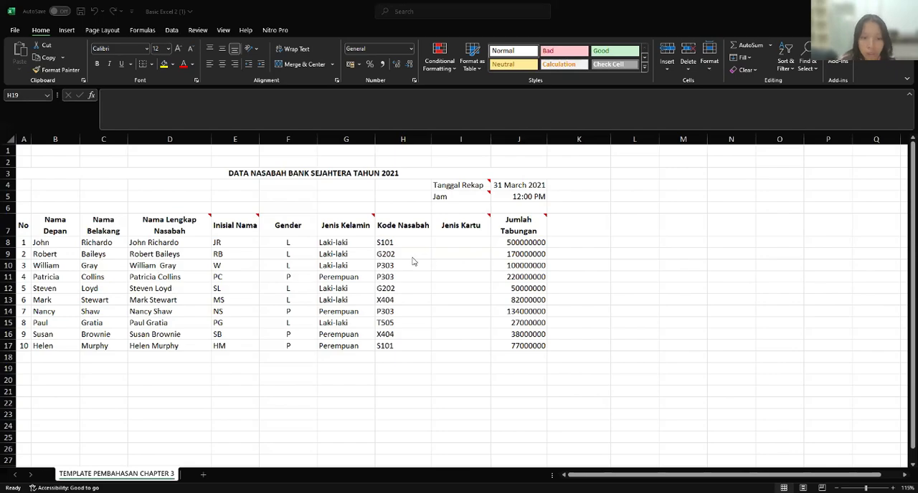
- Examine the notes on the Jenis Kartu and Jumlah Tabungan headers and the codes in the Kode Nasabah column
left_click(451, 228)
left_click(485, 243)
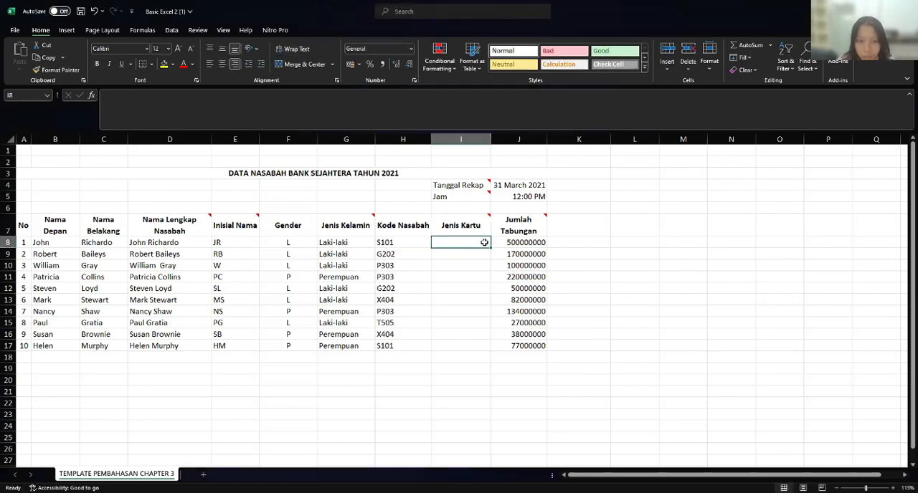
left_click(486, 231)
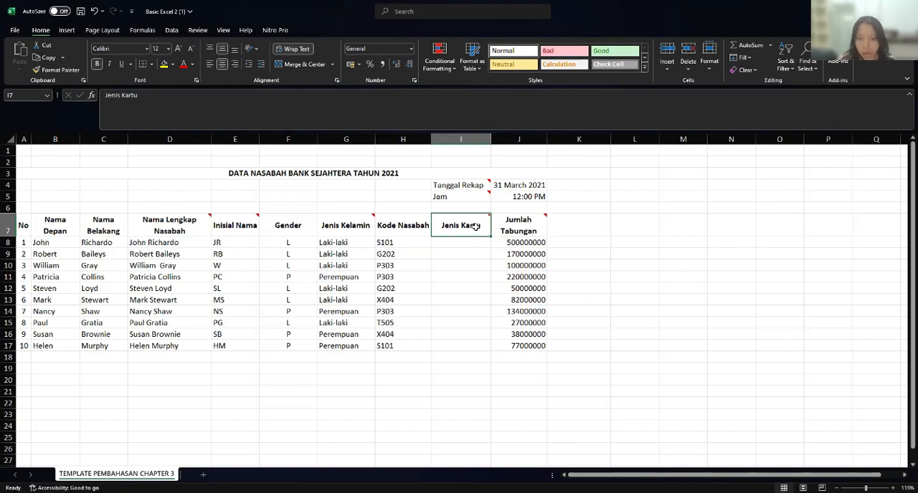
left_click(408, 252)
left_click(450, 242)
left_click(467, 232)
left_click(542, 223)
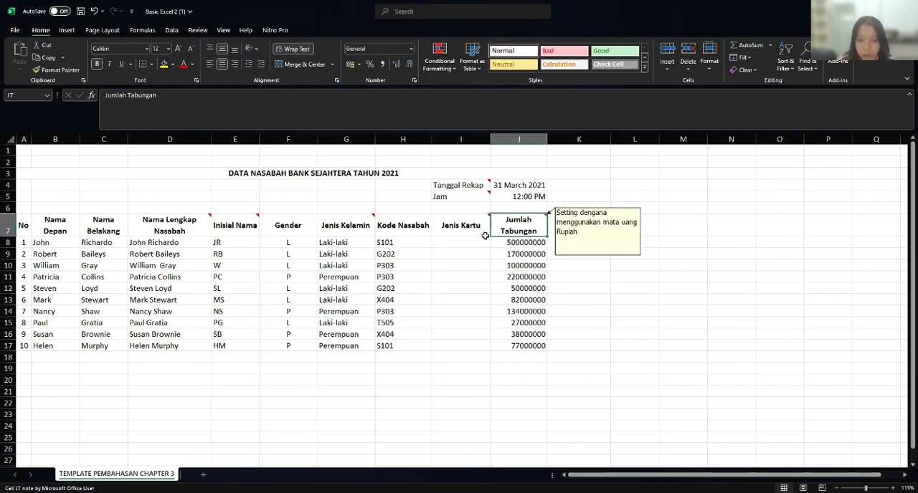
left_click(479, 236)
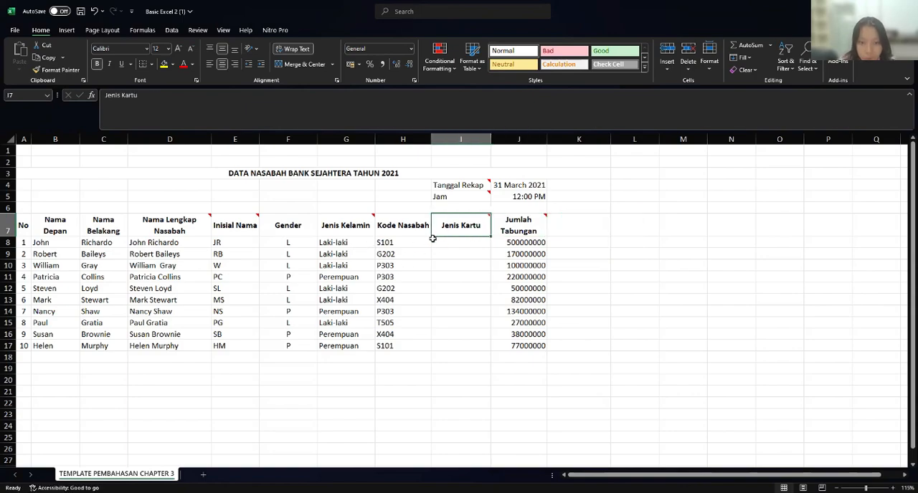
left_click(472, 242)
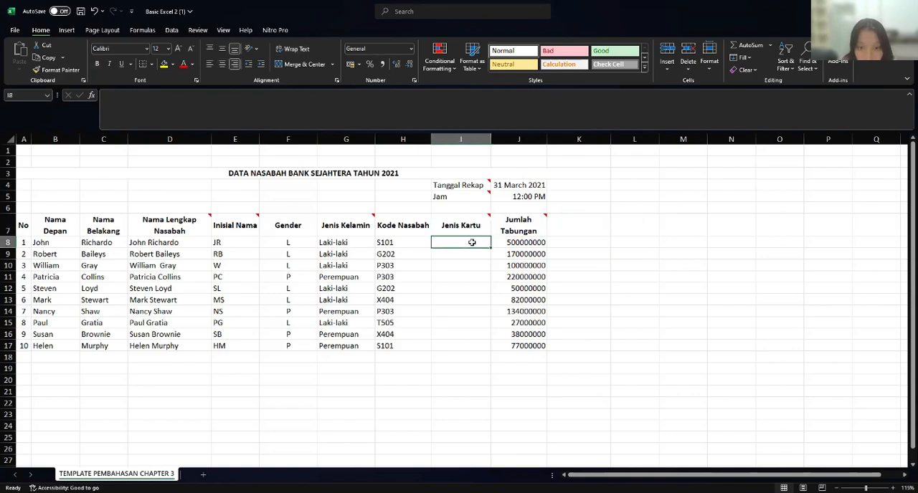
left_click(409, 270)
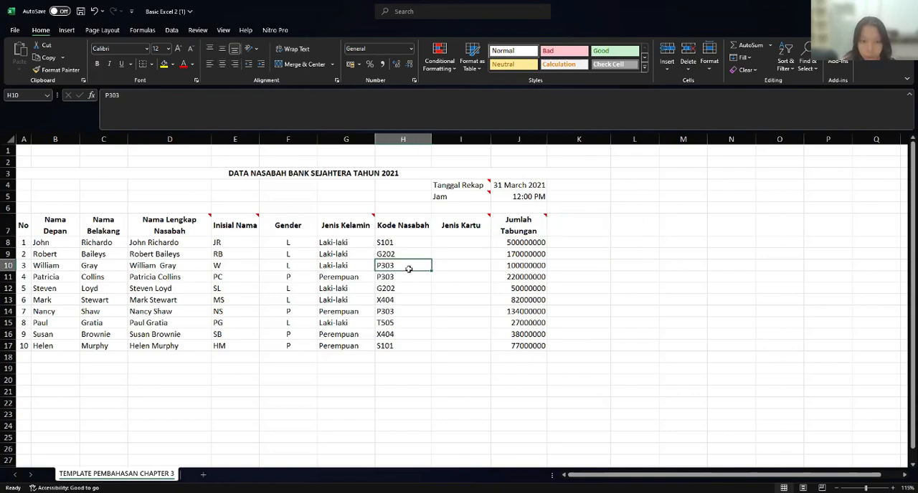
- Start the Jenis Kartu formula in I8 with a PROPER function that contains an IF function
left_click(393, 302)
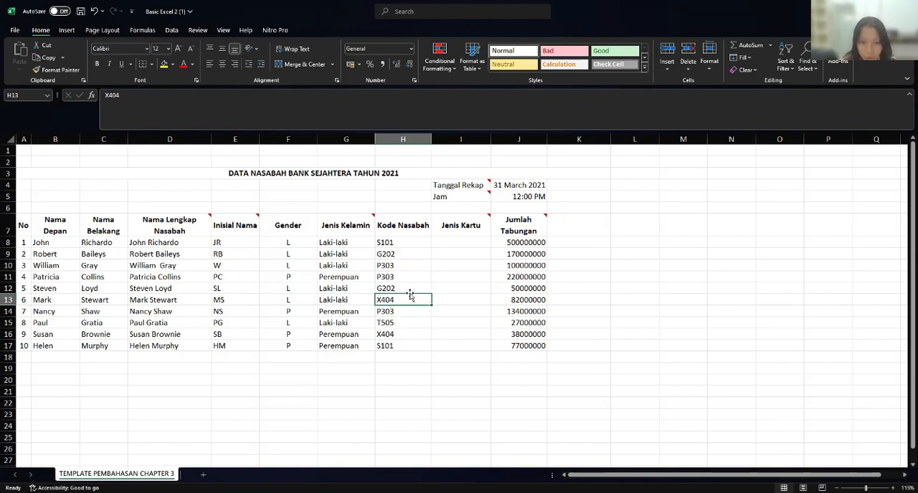
left_click(452, 244)
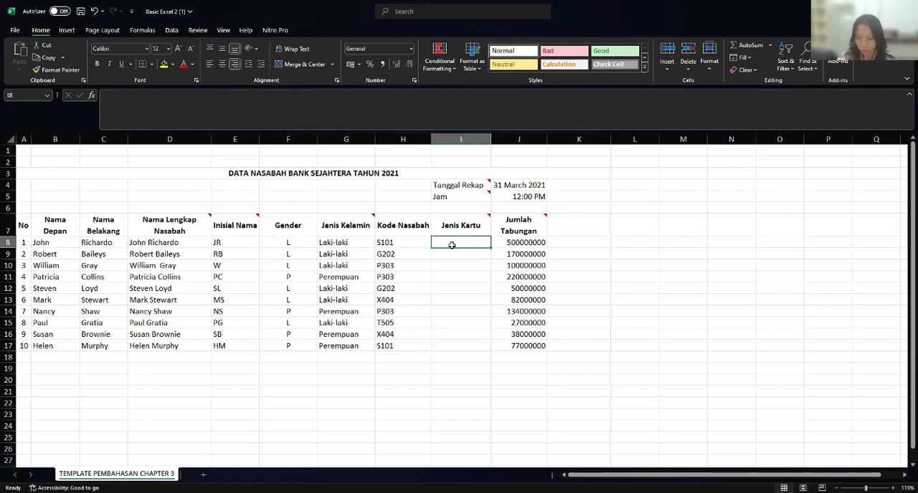
type("=")
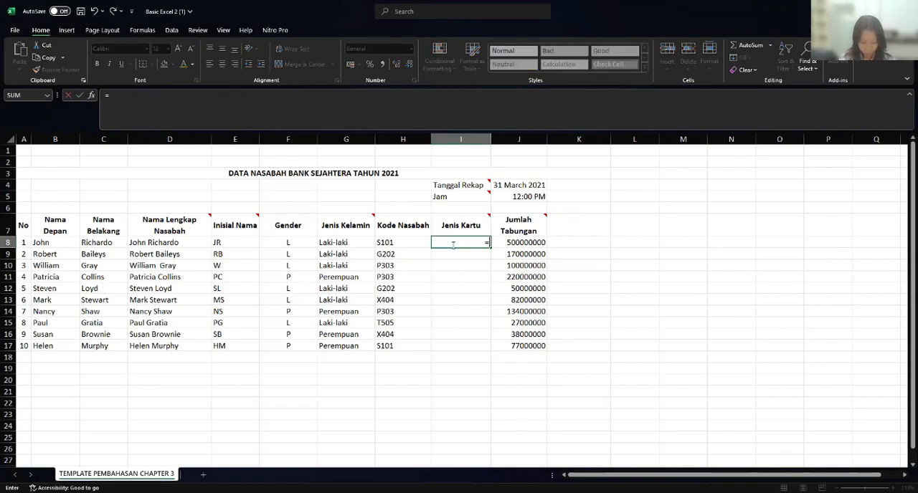
type("PROPER")
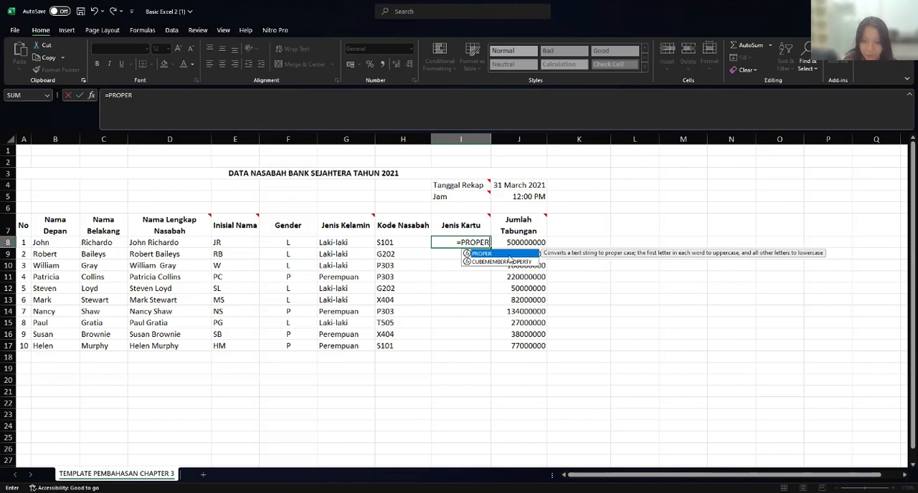
double_click(509, 254)
type("I")
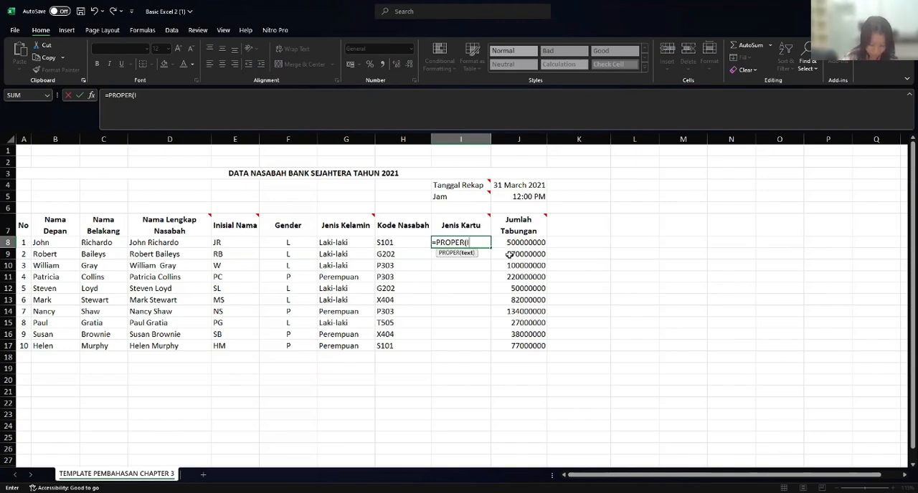
type("F")
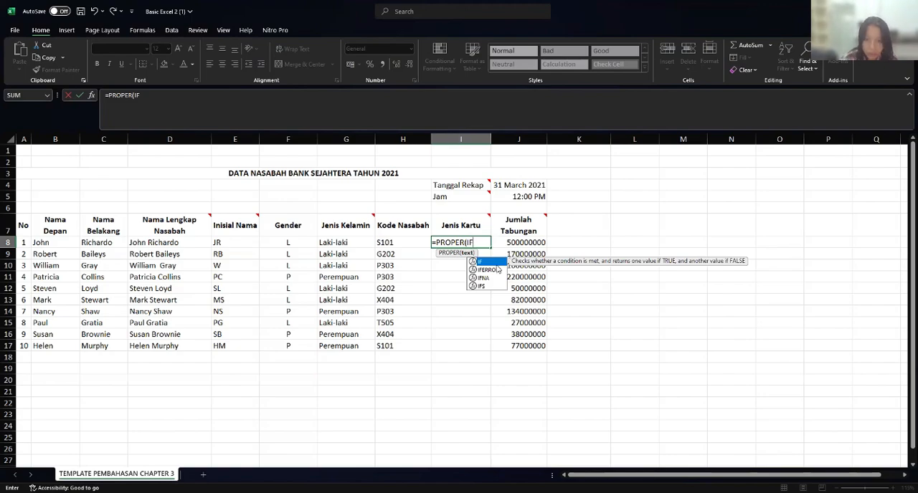
type("(L")
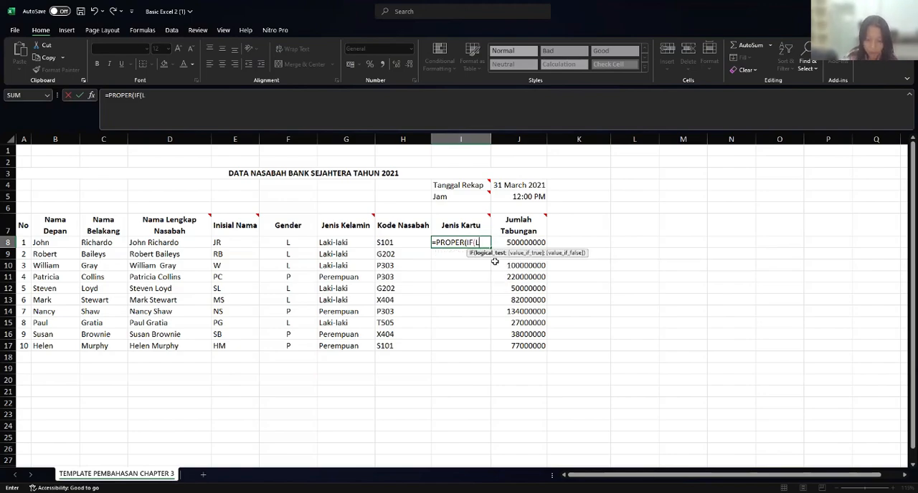
type("EFT")
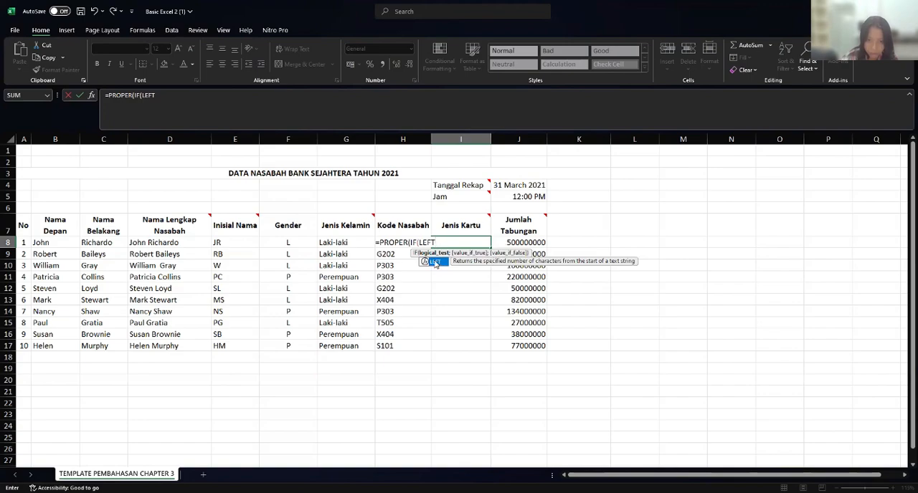
type("(")
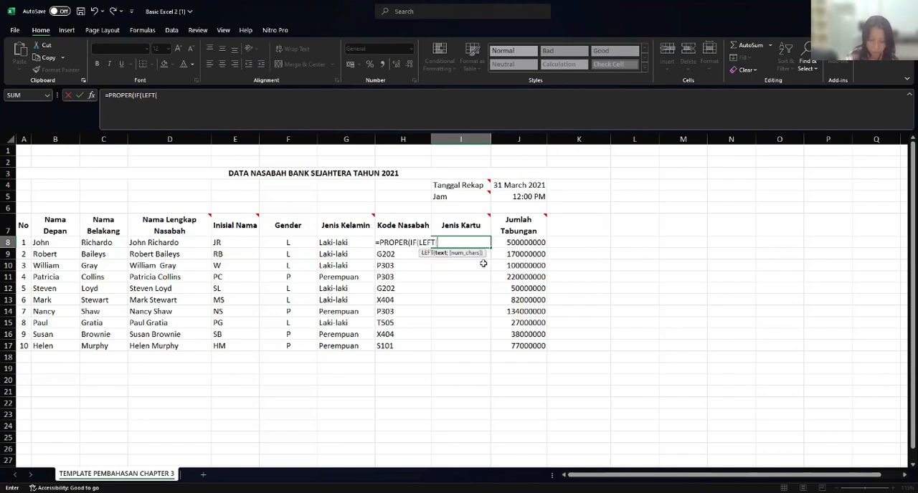
type("H")
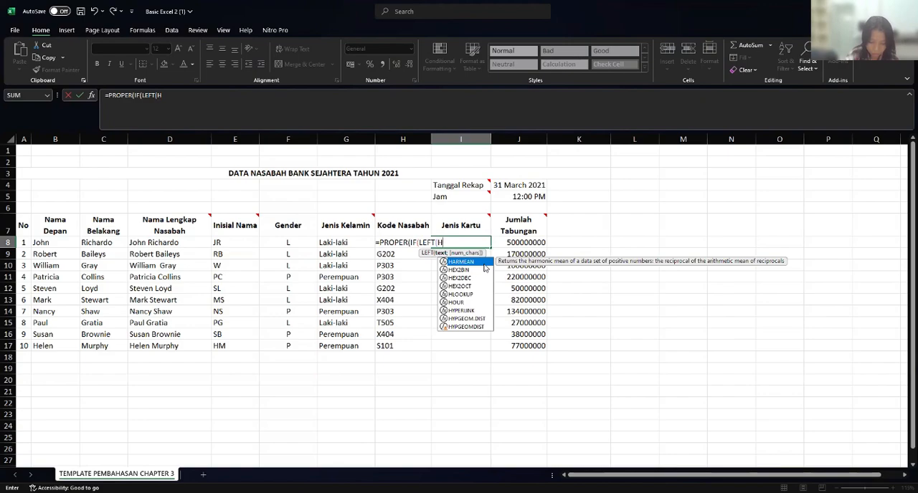
type("8")
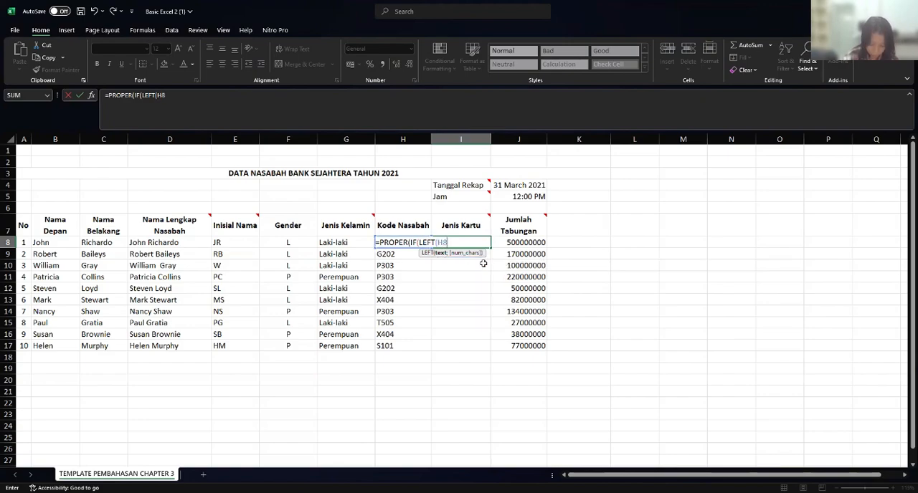
type(";1")
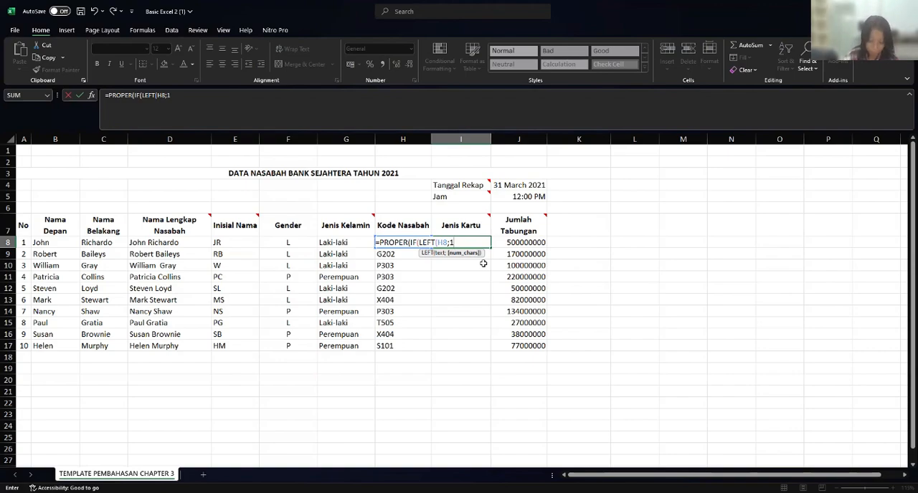
type(")")
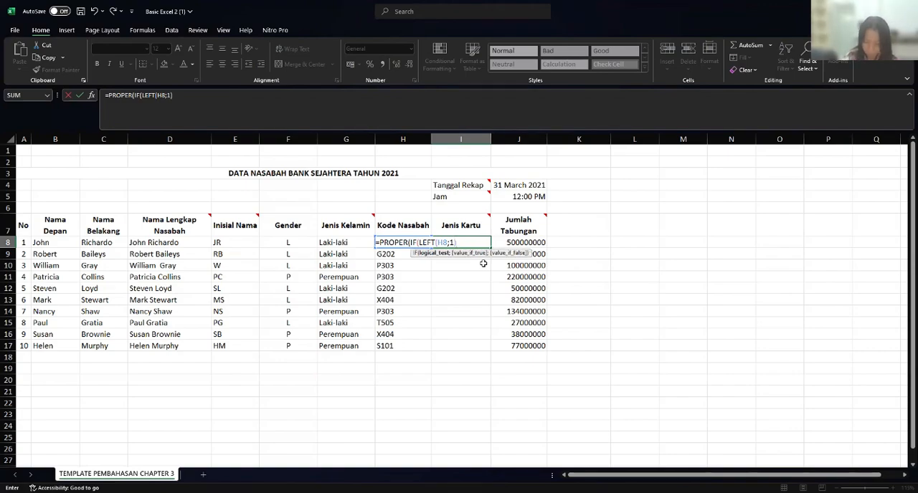
type("=")
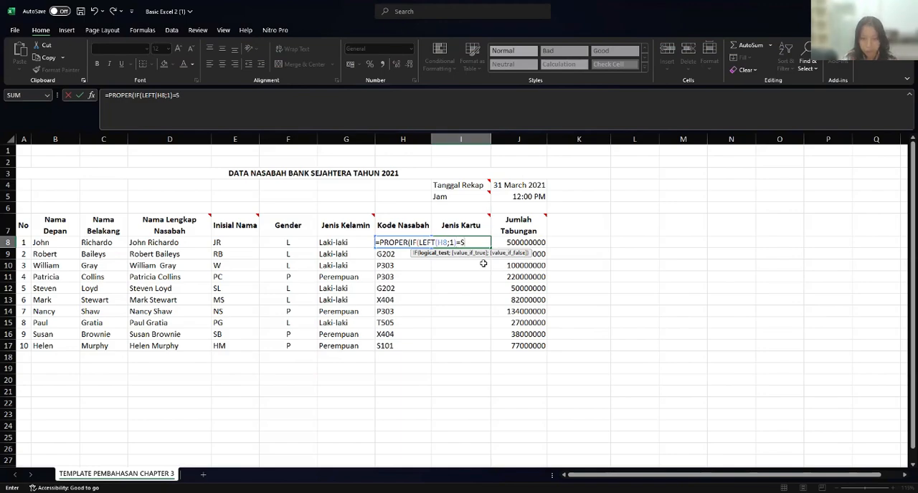
type("S")
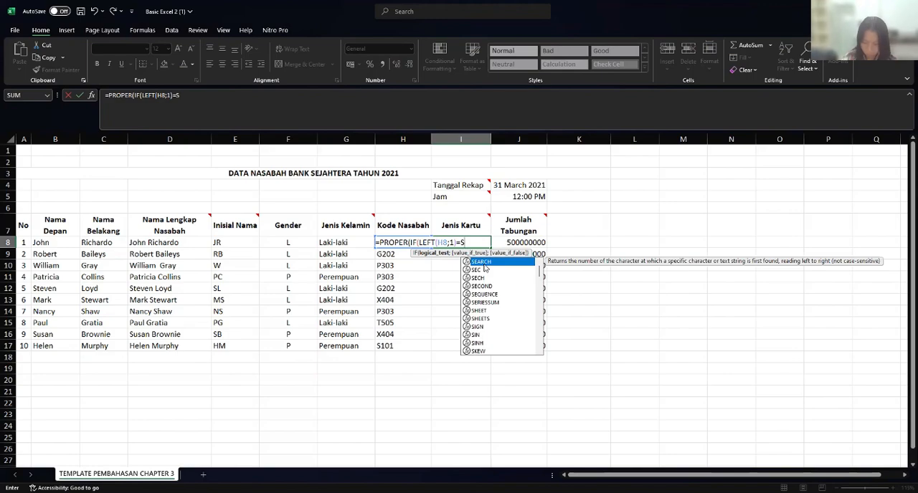
- Complete the IF's logical test by comparing it with "S" and enter "Silver" as the value if true
key("BackSpace")
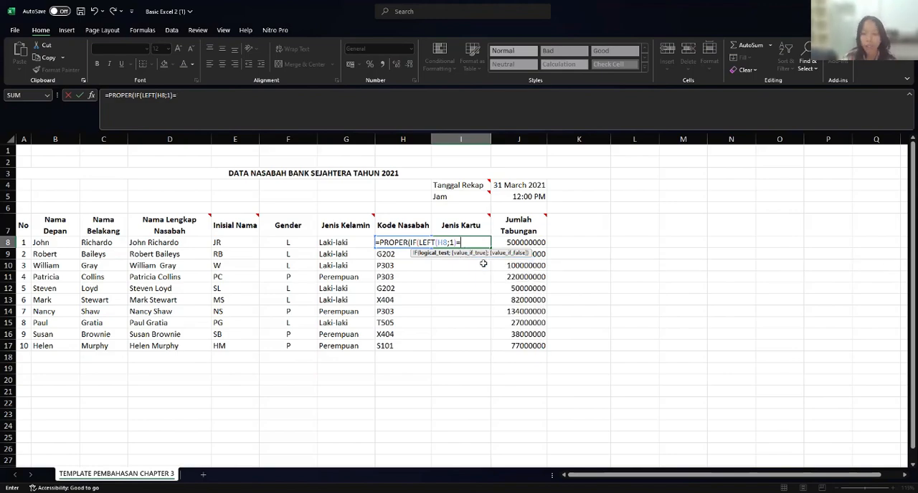
type("\"S")
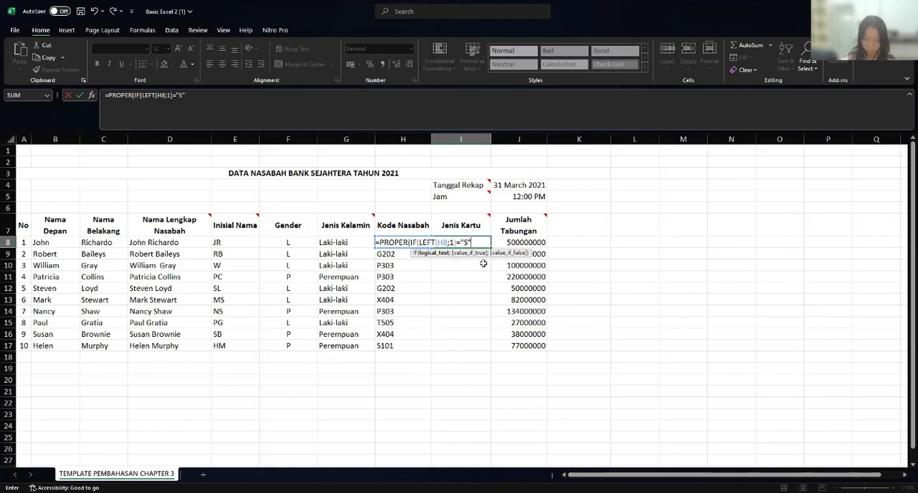
type("\";\"")
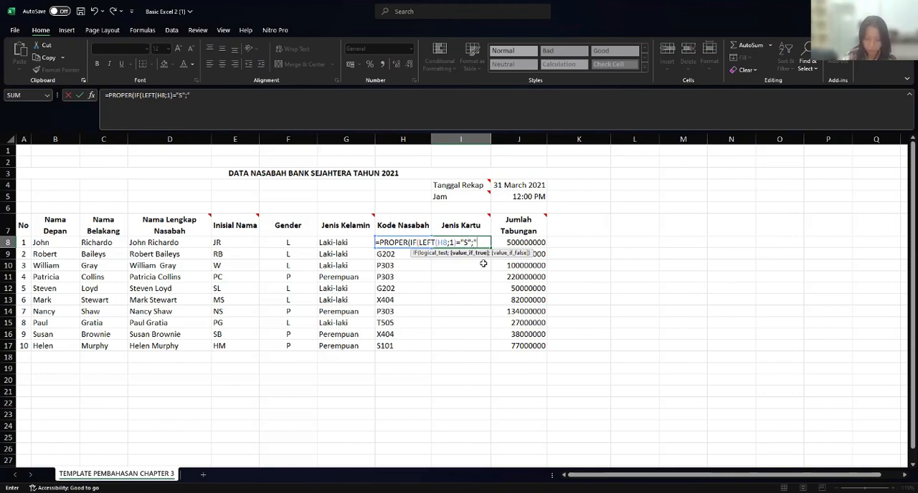
type("S")
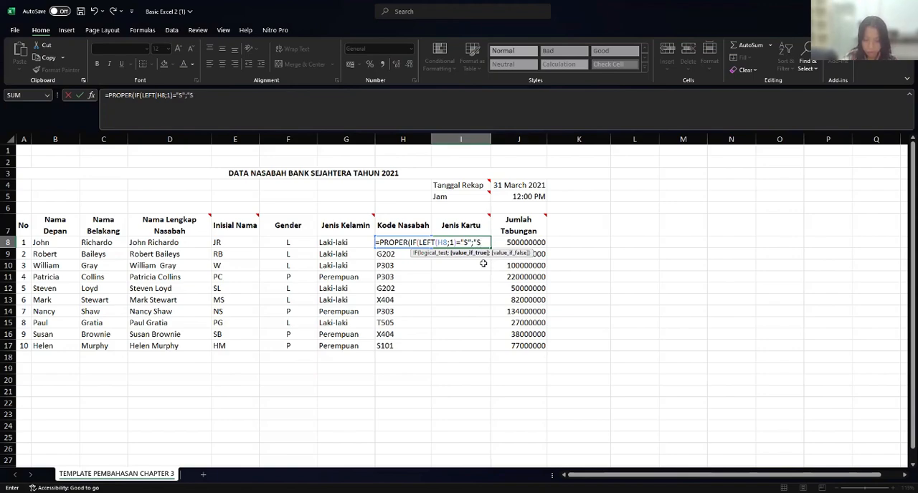
type("il")
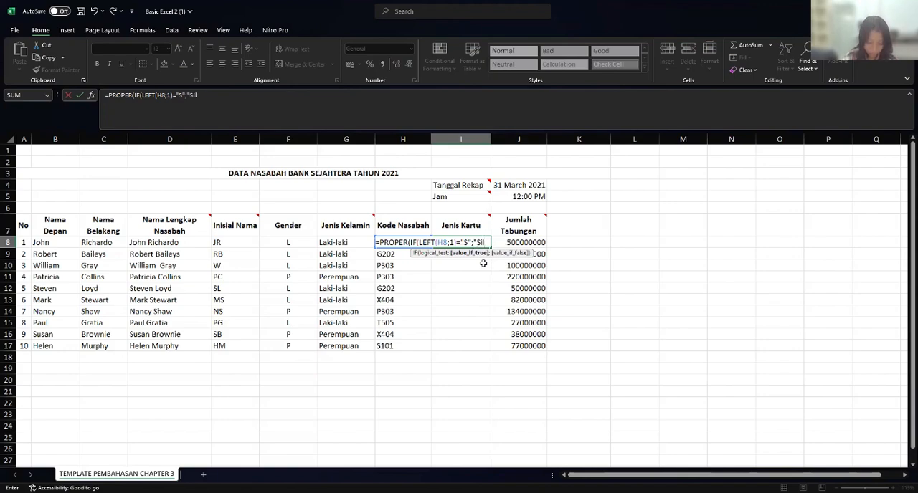
type("ver\"")
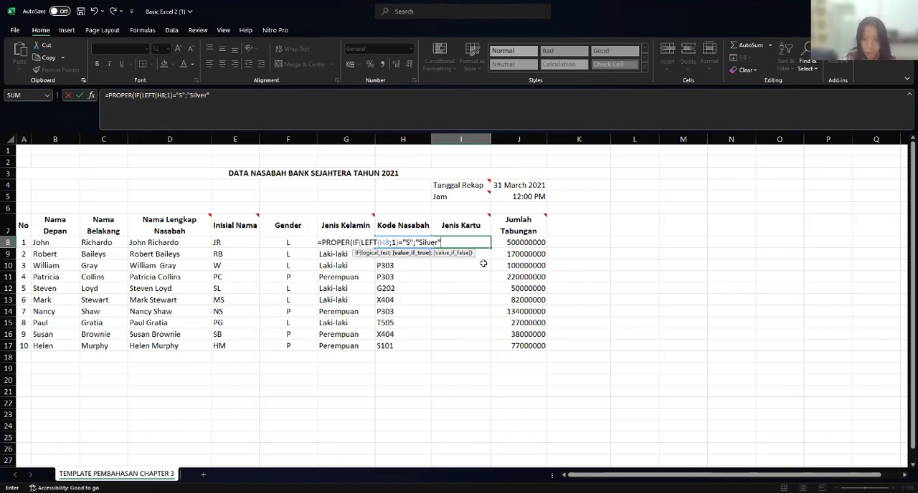
type(";i")
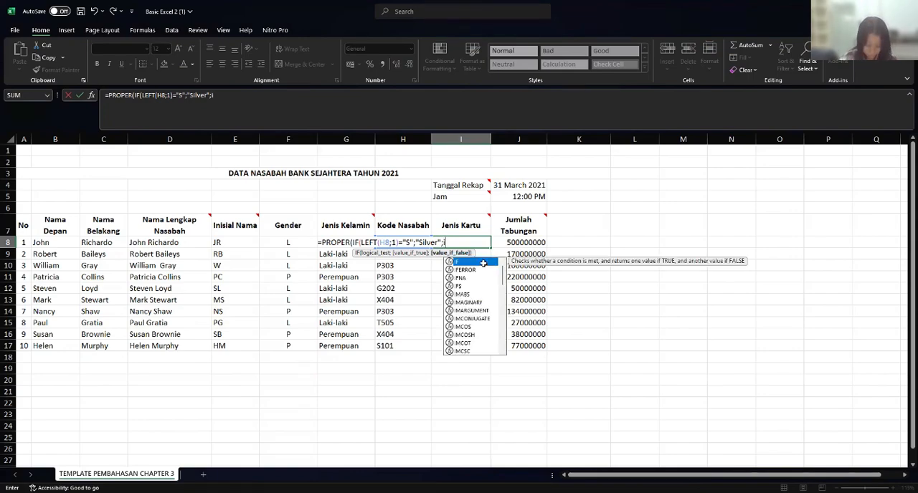
- Nest a second IF as the value if false in I8, starting its logical test with LEFT(H8;1)
key("Tab")
type("l")
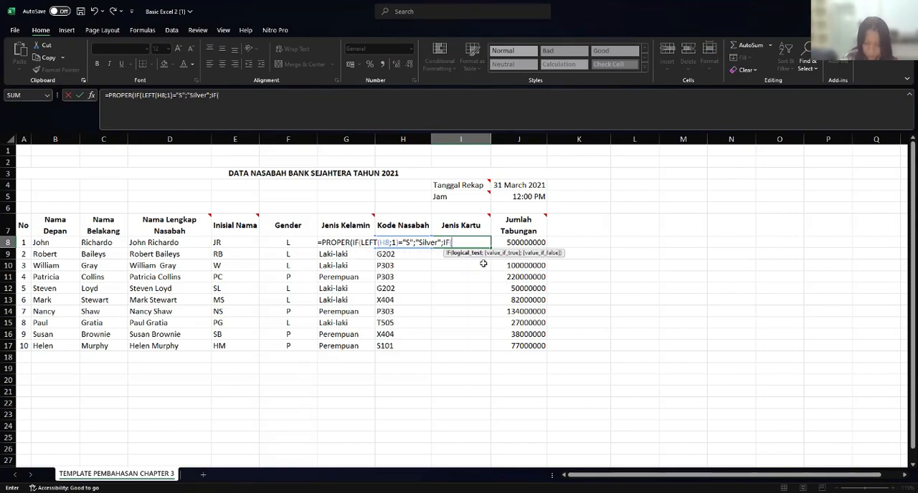
type("eft")
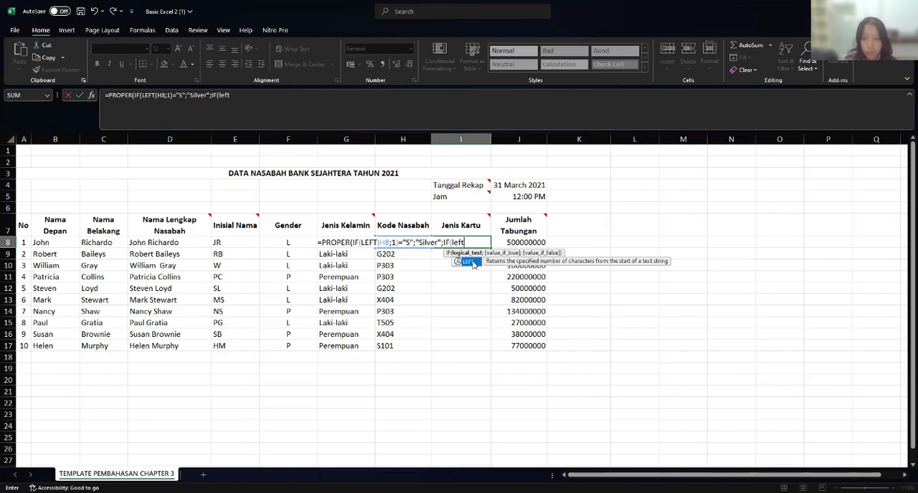
double_click(472, 261)
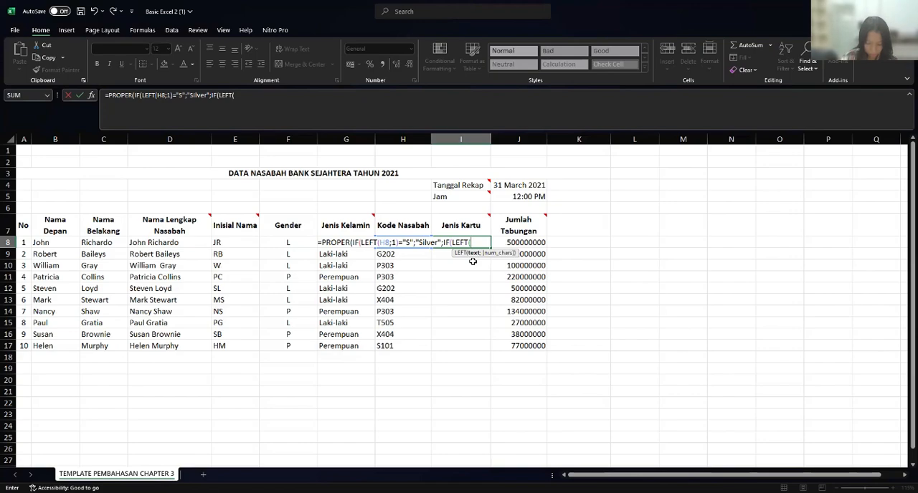
type("h")
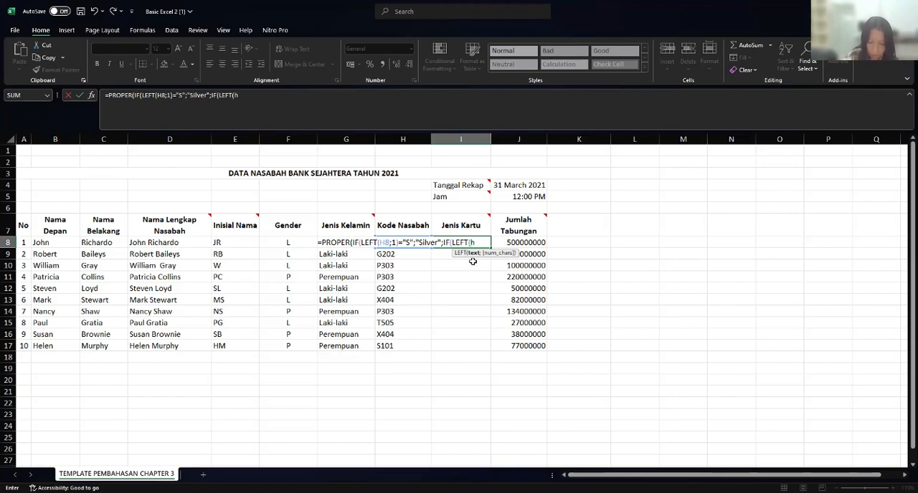
type("8")
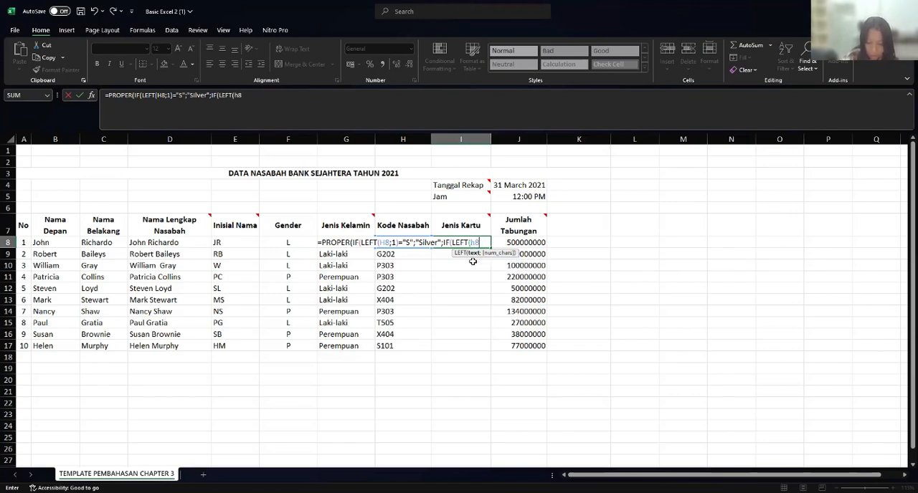
type(";1")
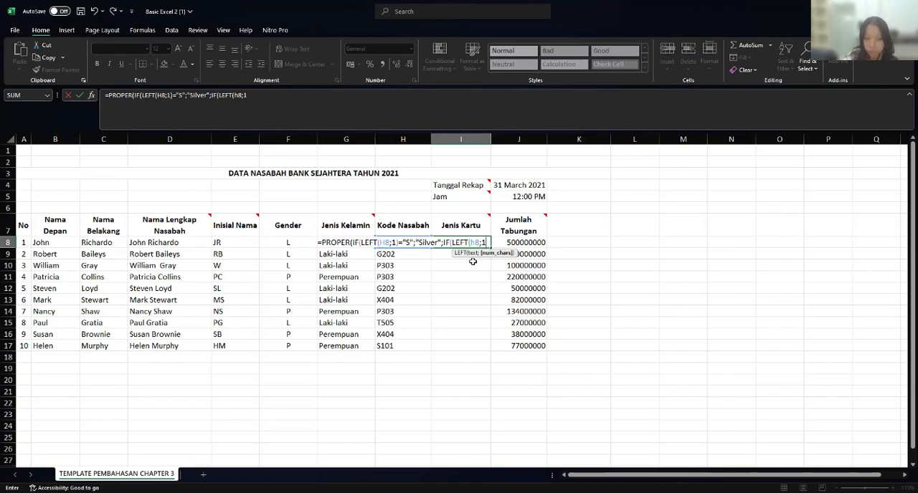
type(")")
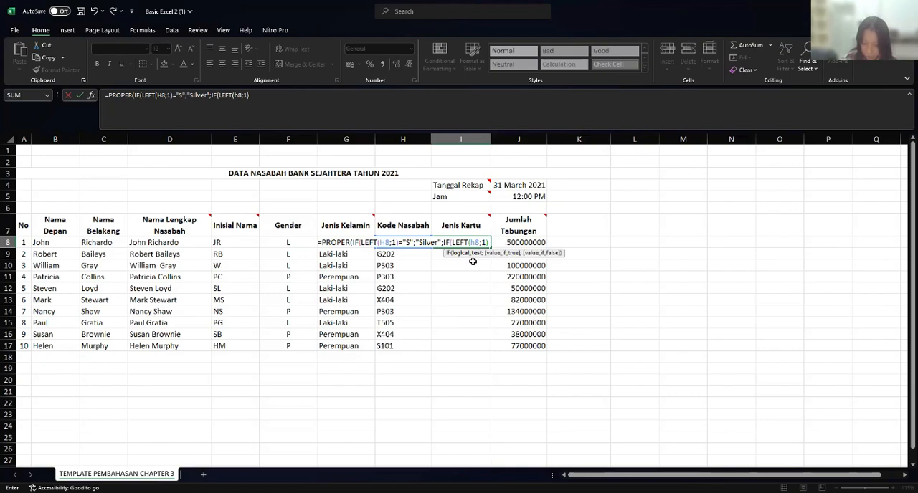
type("=")
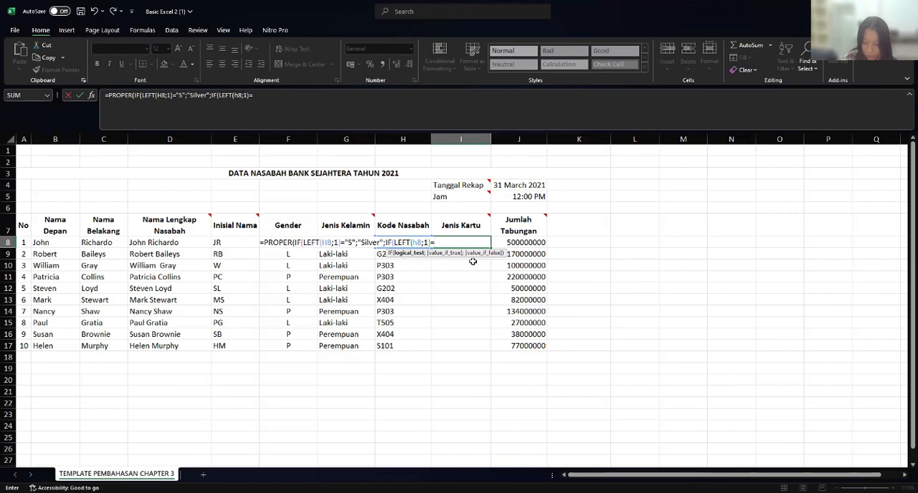
type("\"g")
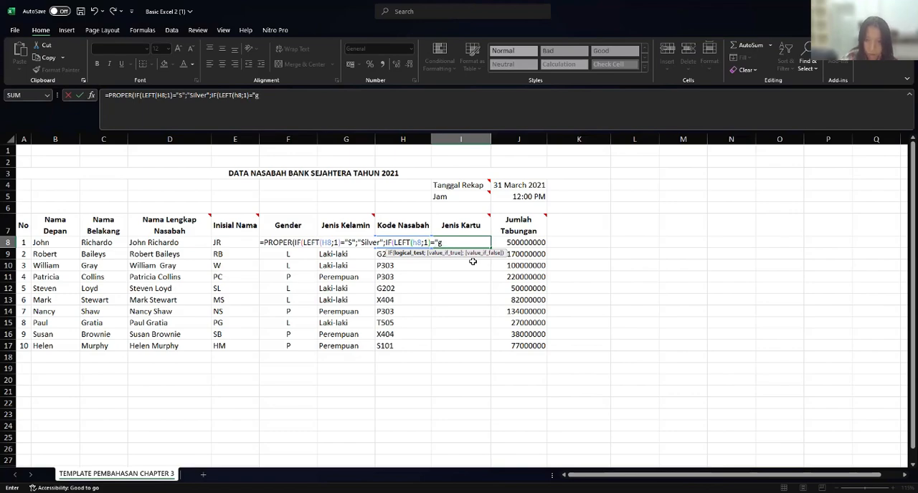
- Complete the second IF's logical test in I8 by comparing it with "G" and enter "Gold" as the value if true
key("BackSpace")
type("G\"")
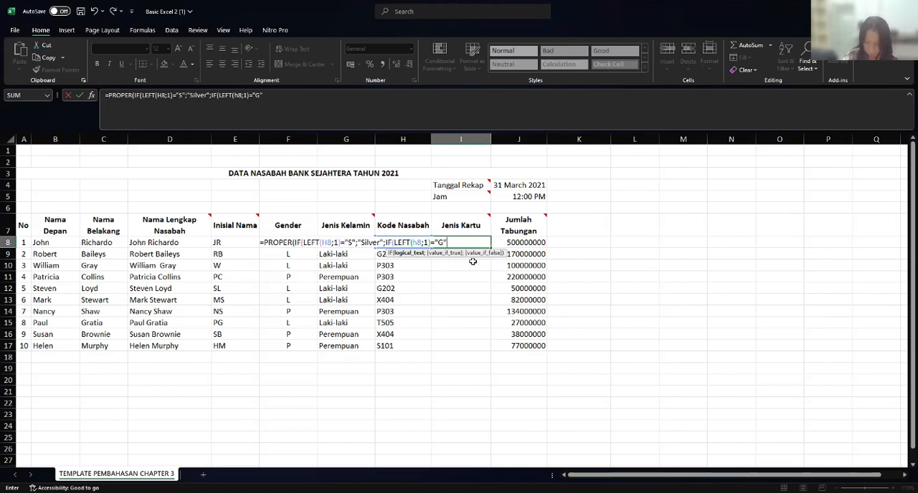
type(";\"")
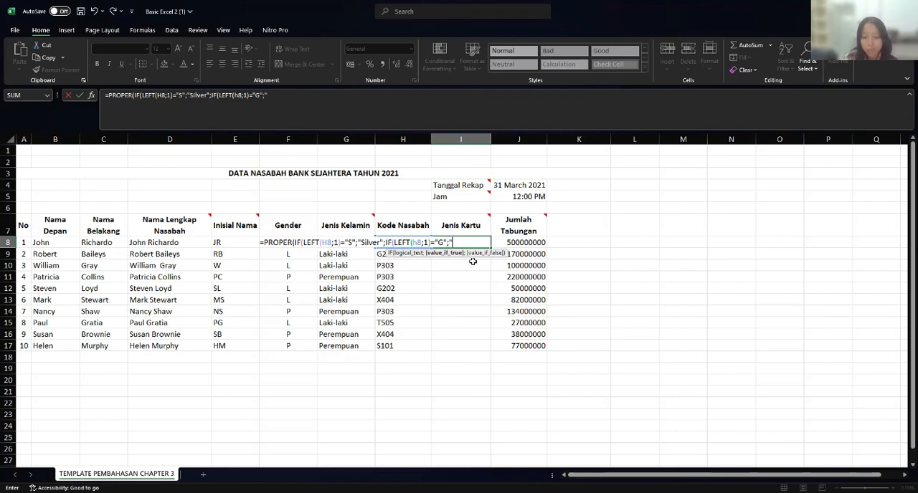
type("G")
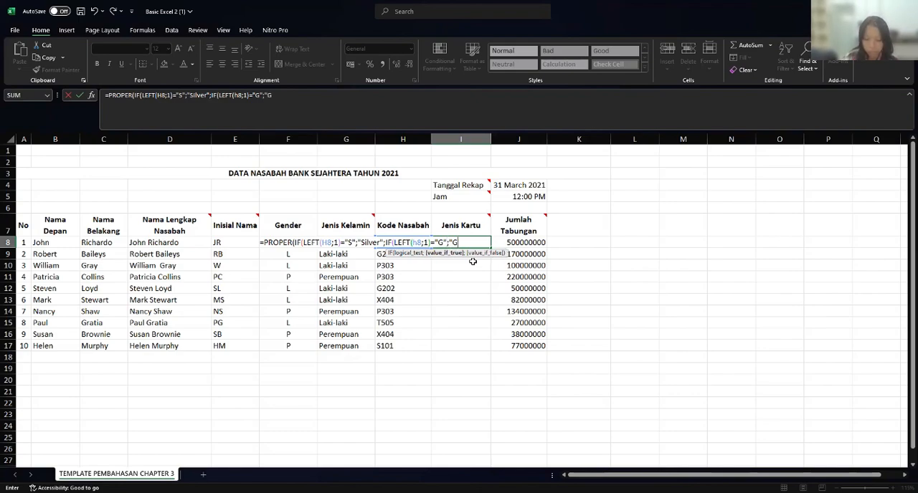
type("old")
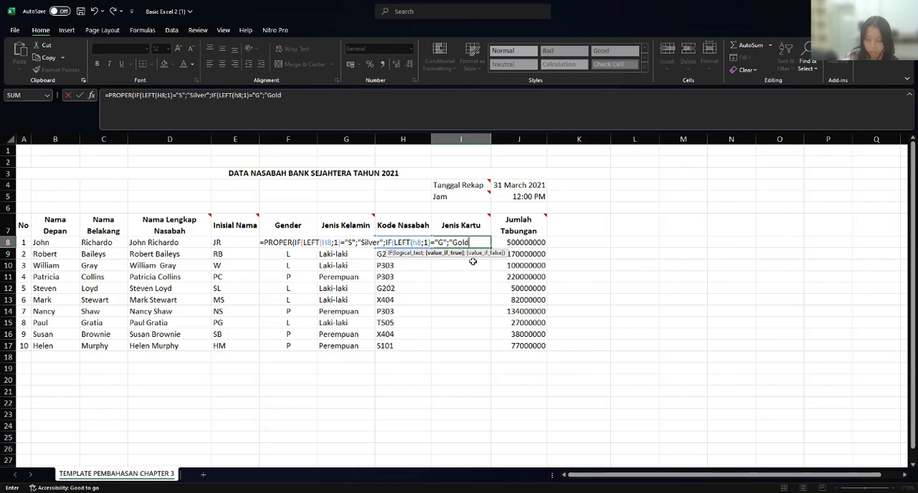
type("\"")
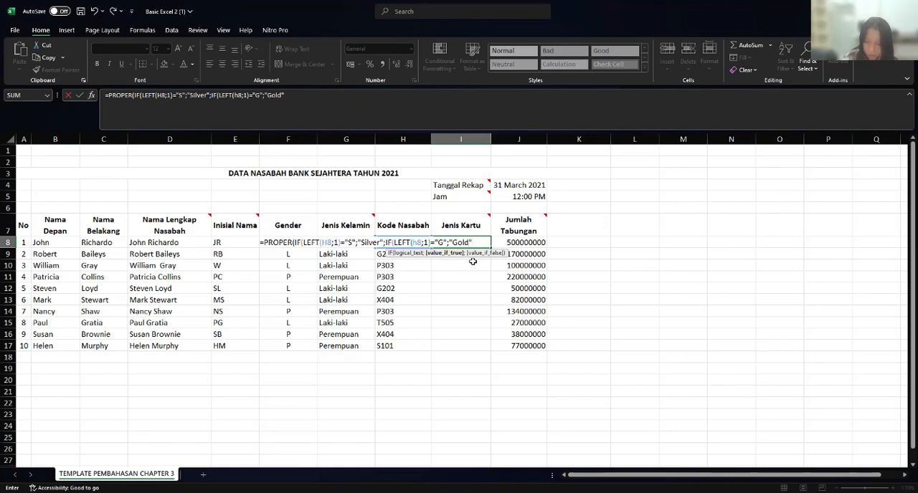
type(";")
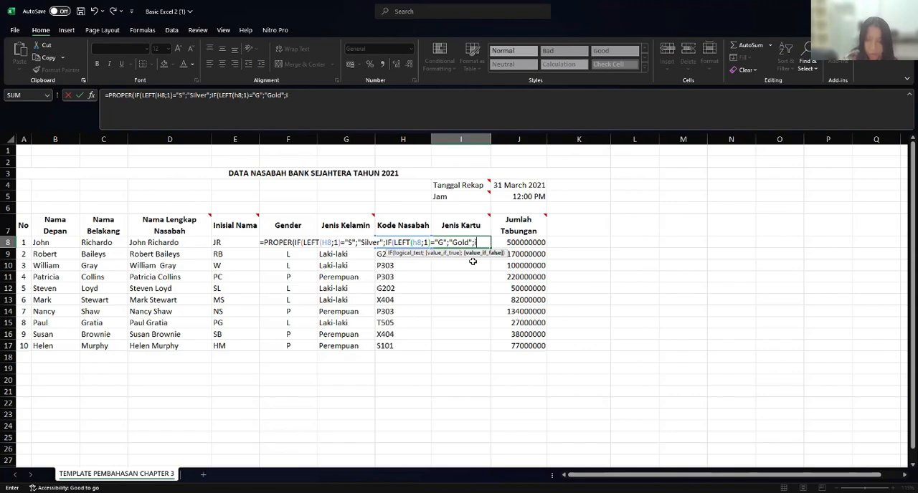
type("if")
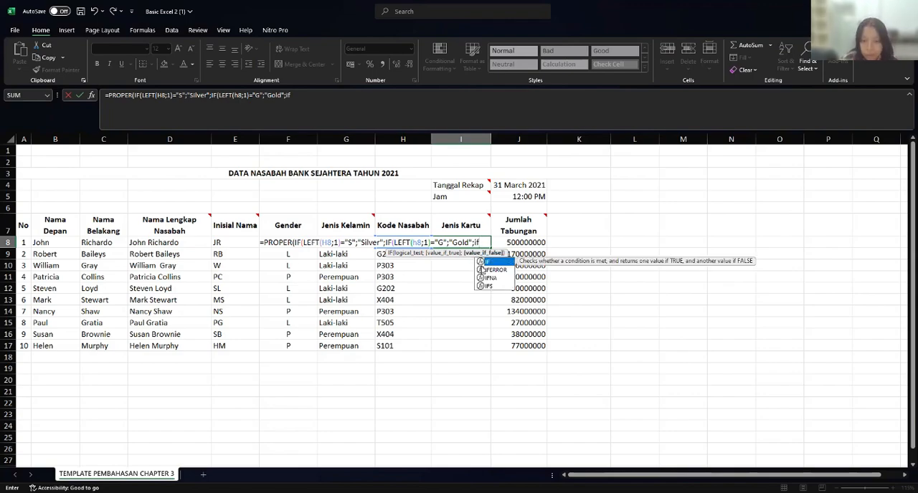
- Nest a third IF as the second IF's value if false in I8, starting its logical test with LEFT(H8;1)
key("Tab")
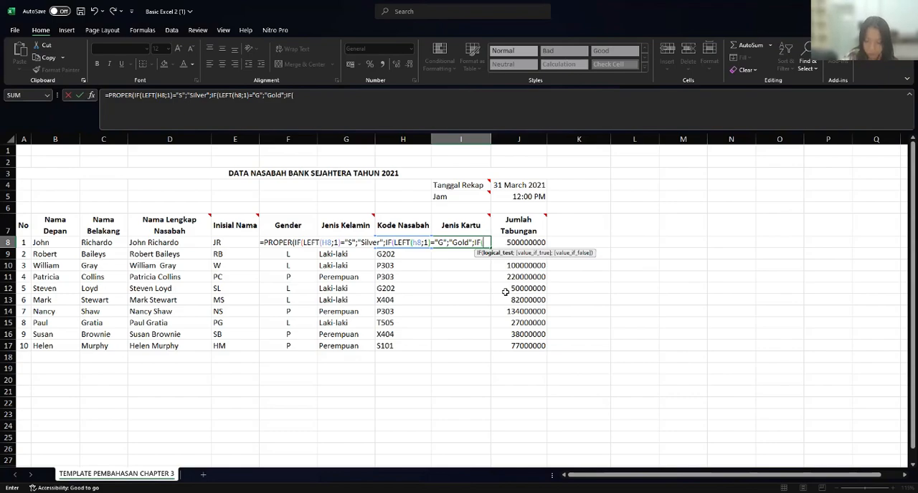
type("L")
left_click(513, 279)
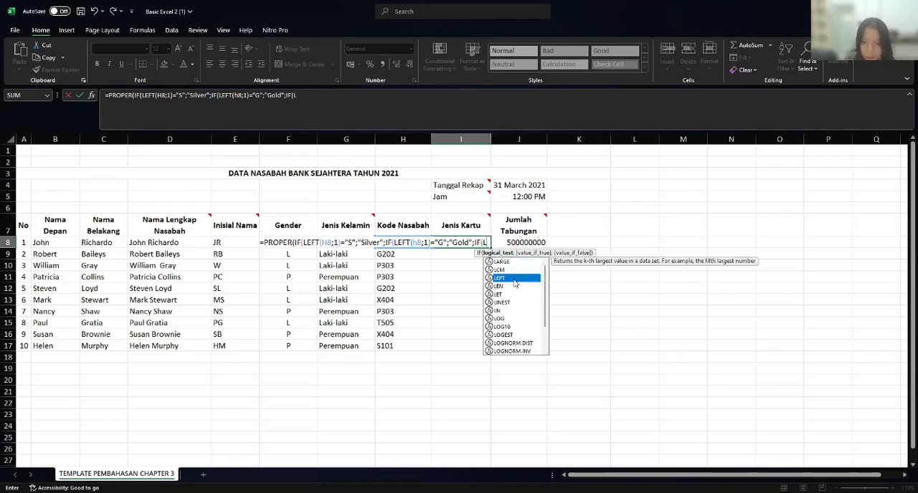
double_click(513, 279)
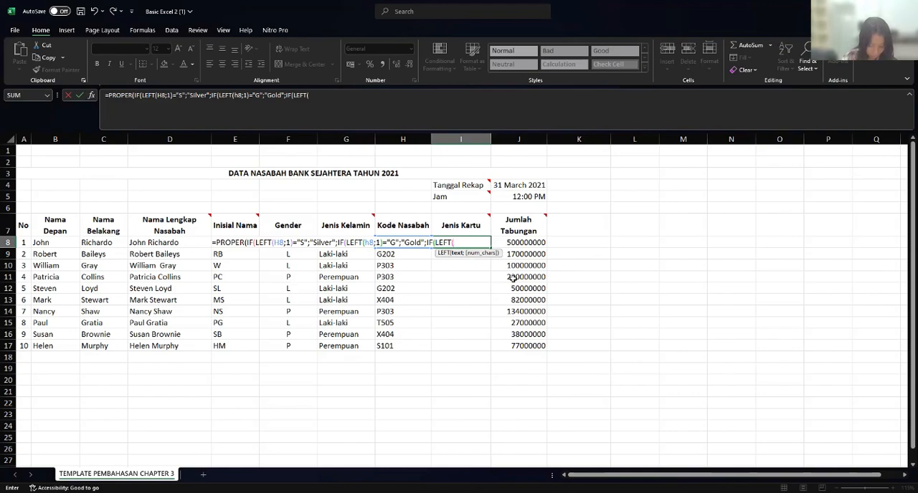
type("H")
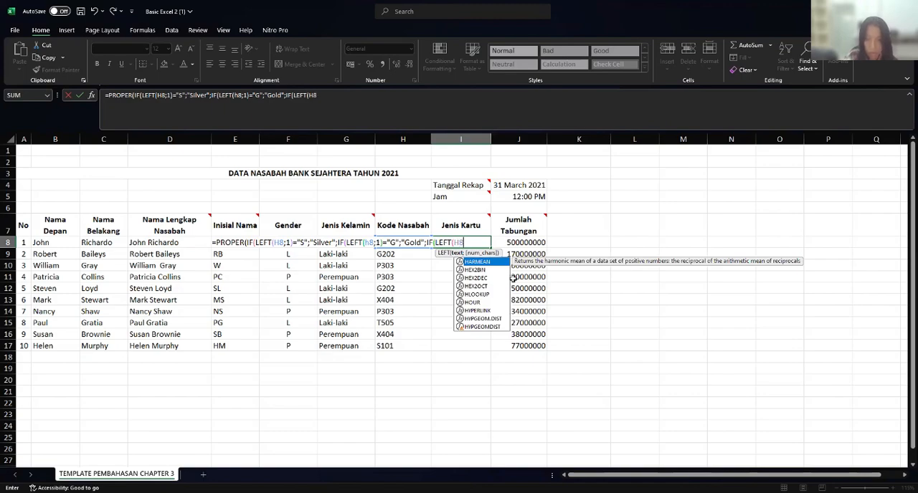
type("8")
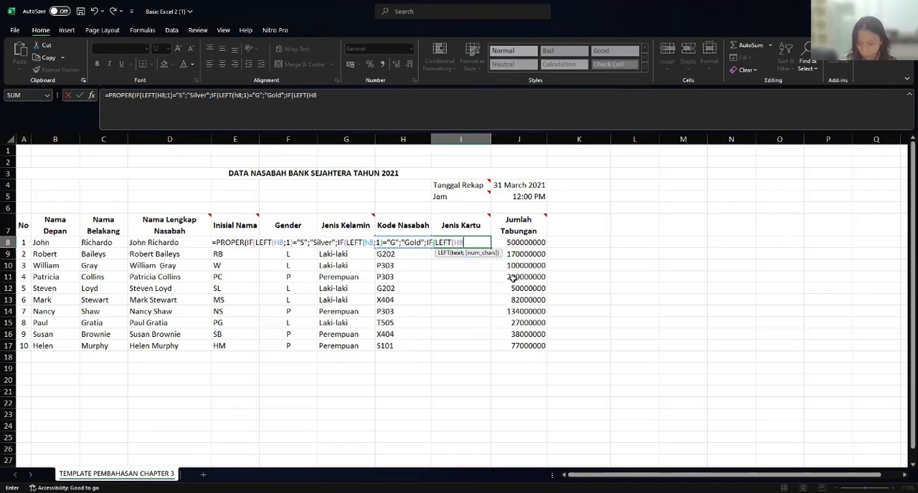
type(";1")
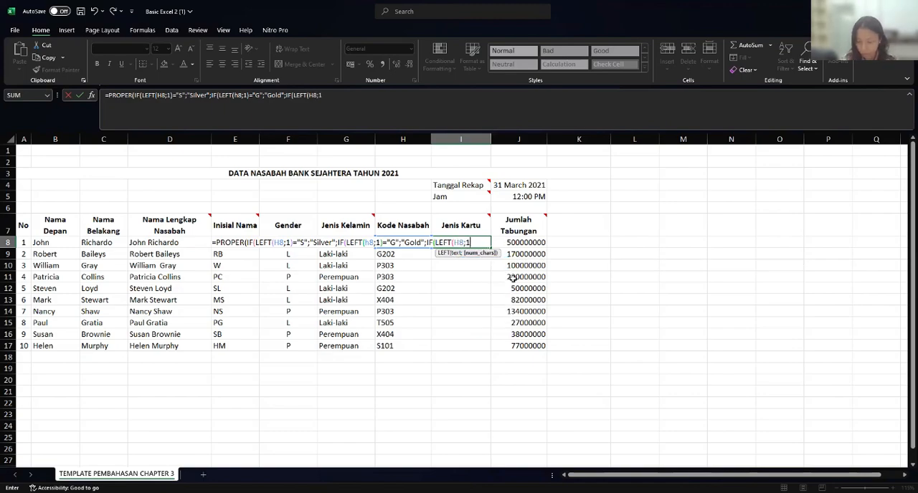
type(")")
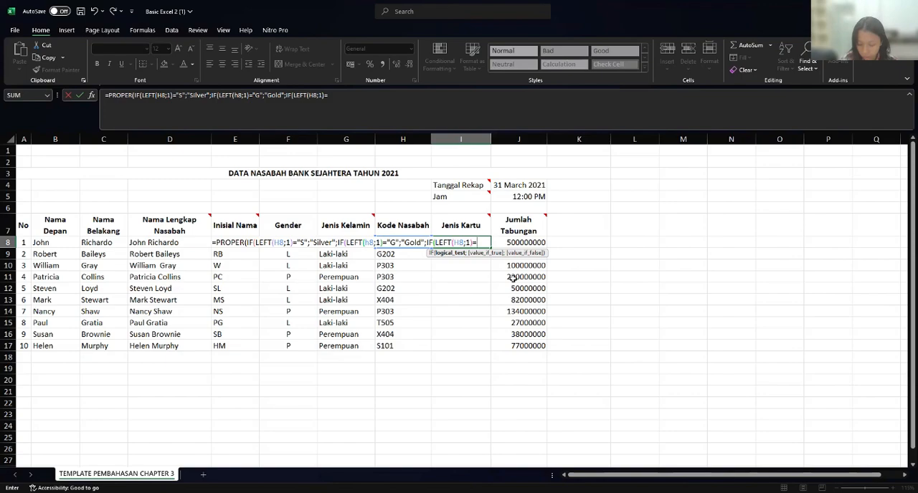
- Complete the third IF's logical test by comparing it with "P" and enter "Platinum" as the value if true
type("=")
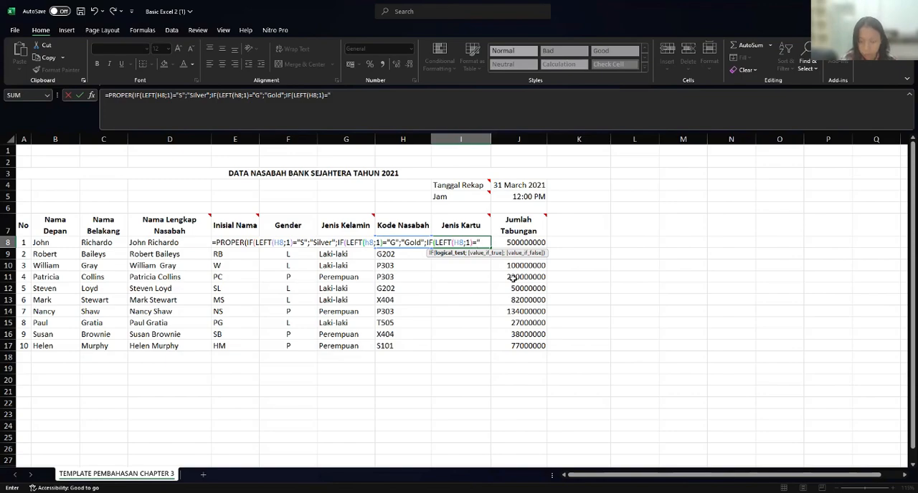
type("\"P\"")
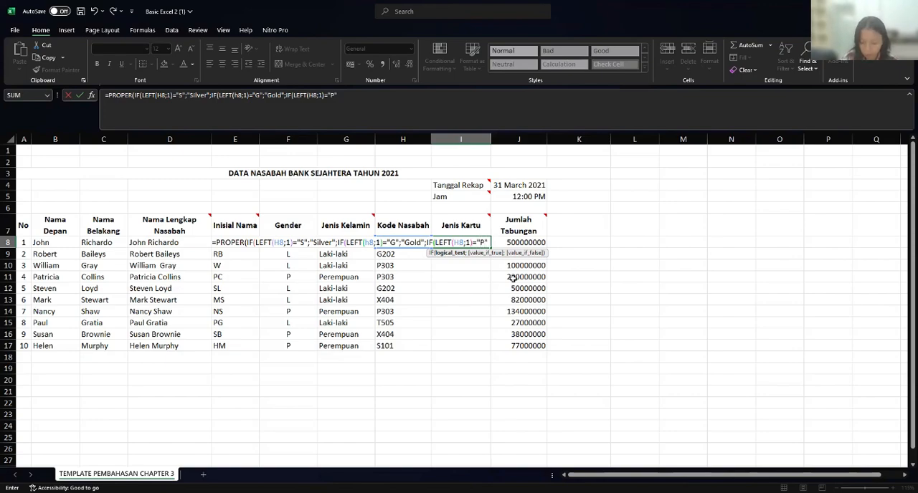
type(";\"")
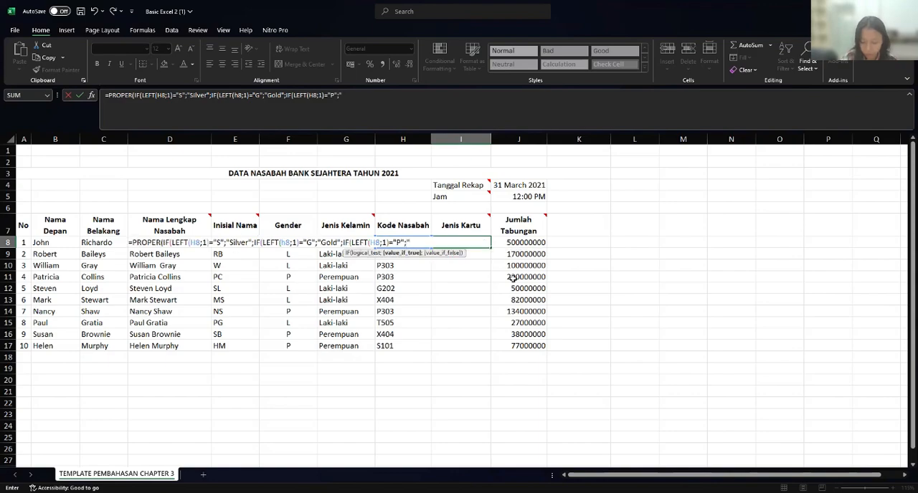
type("Pl")
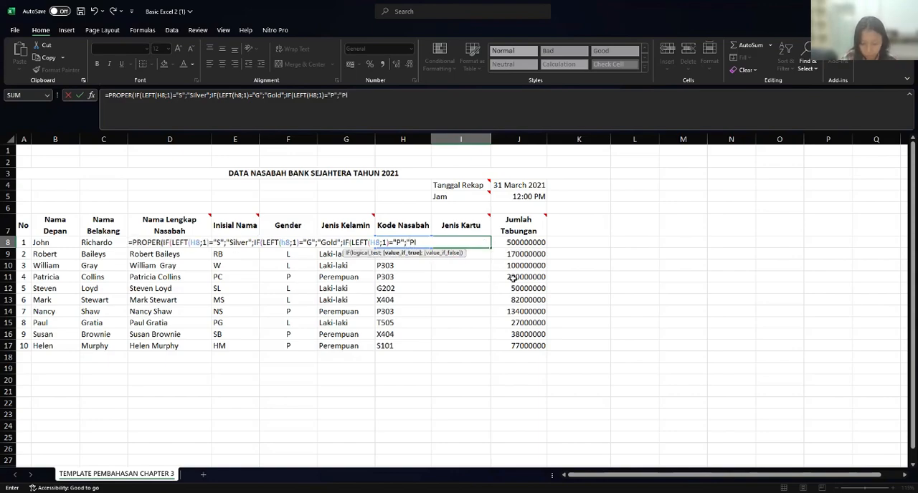
type("atinu")
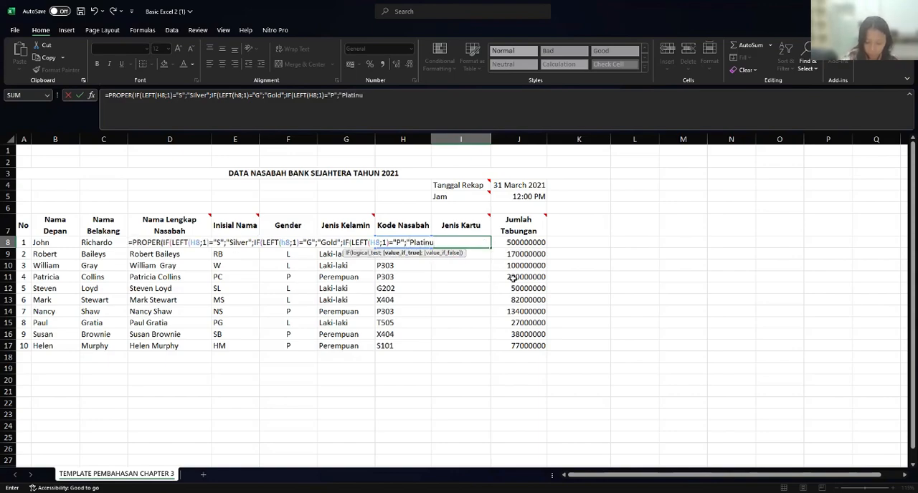
type("m")
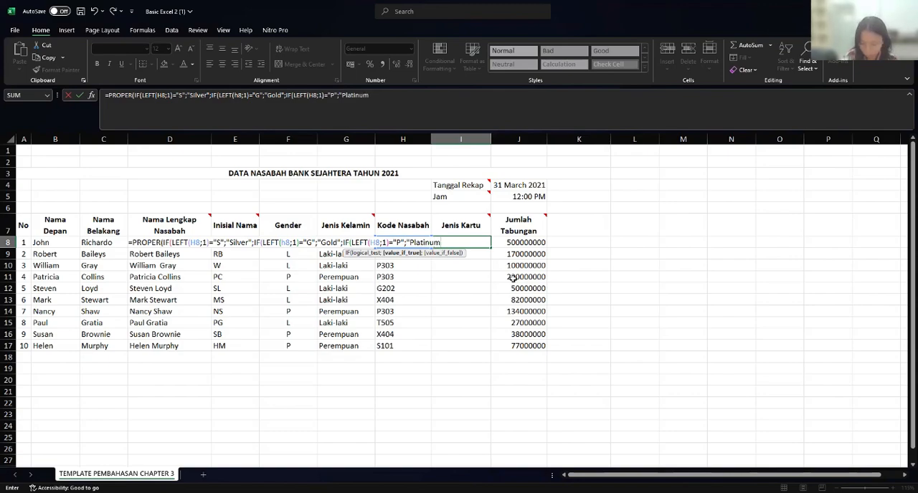
type("\"")
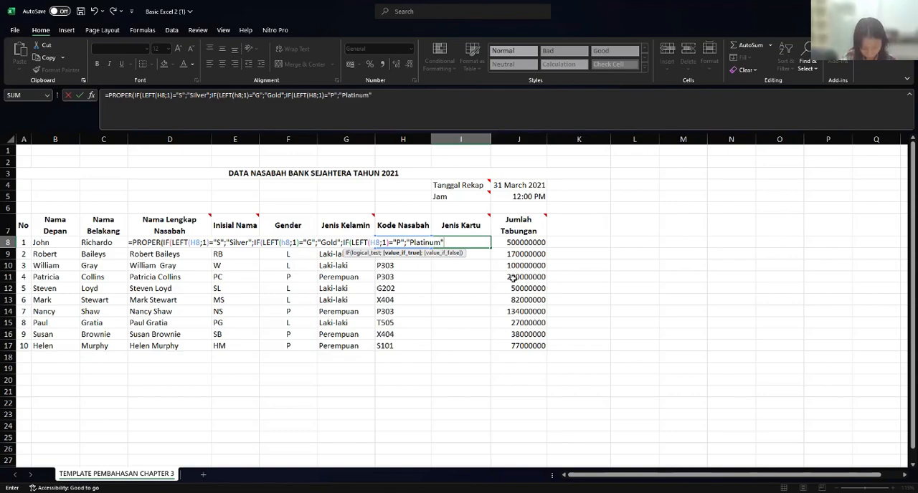
type(";i")
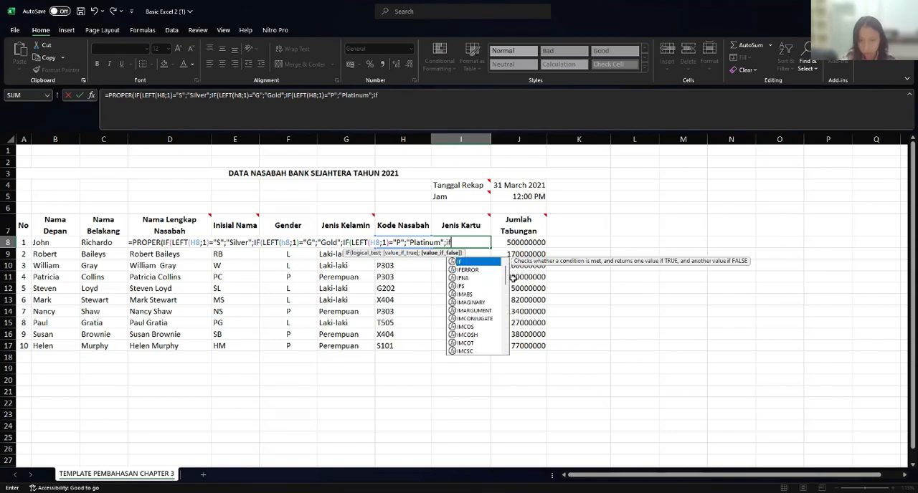
type("f")
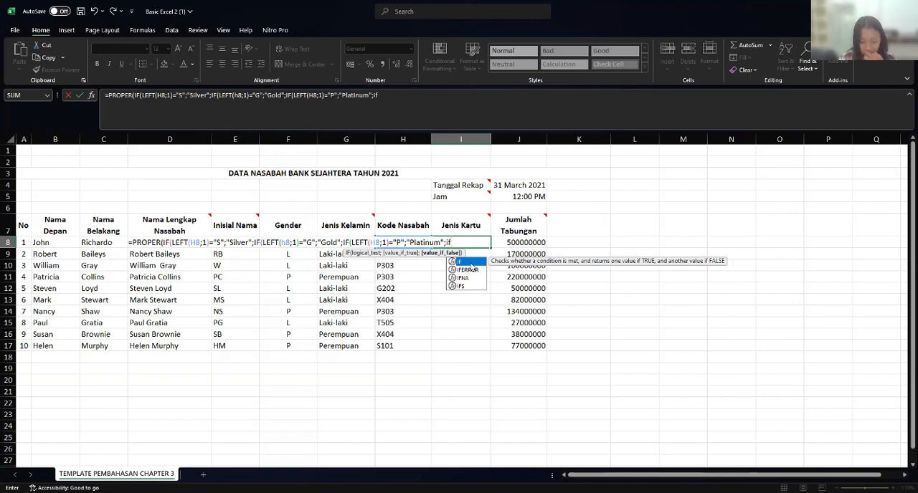
- Nest a fourth IF as the third IF's value if false in I8, with the logical test LEFT(H8;1)="X"
double_click(470, 262)
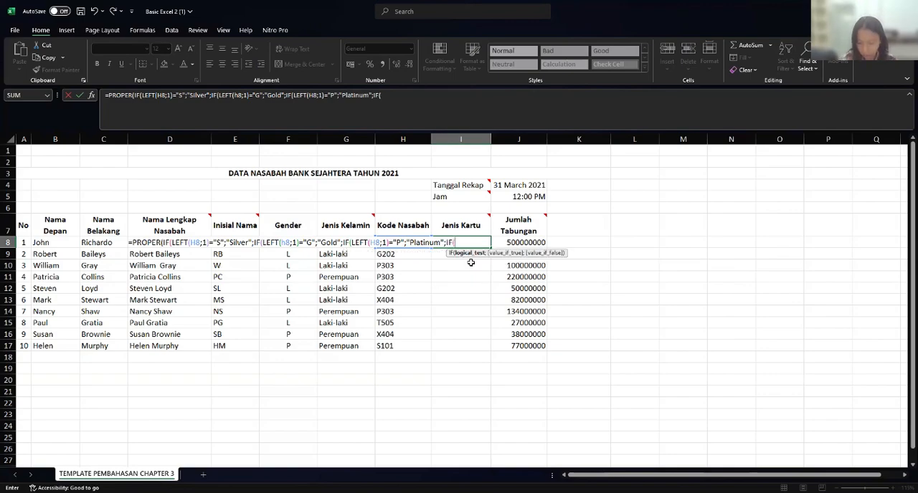
type("L")
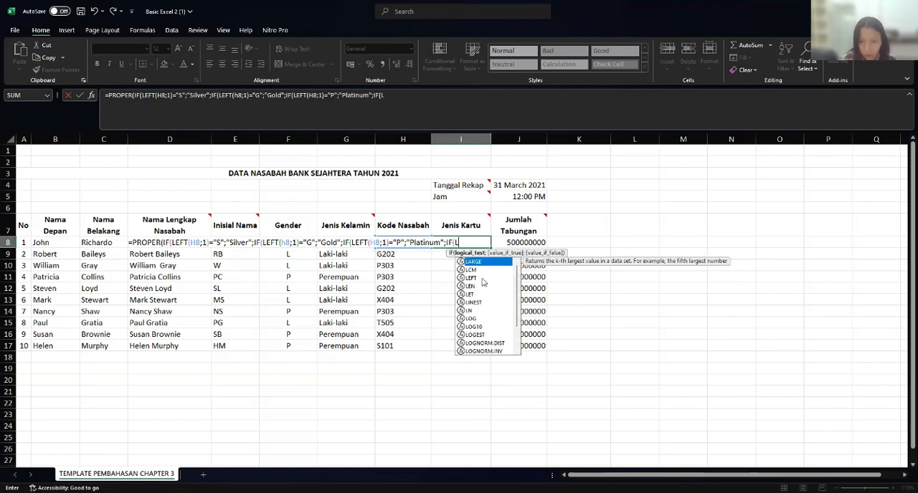
double_click(481, 278)
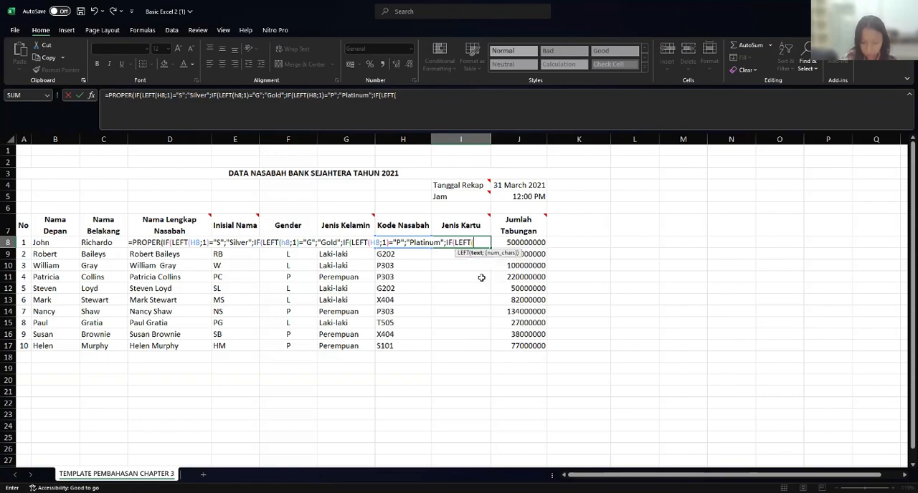
type("H")
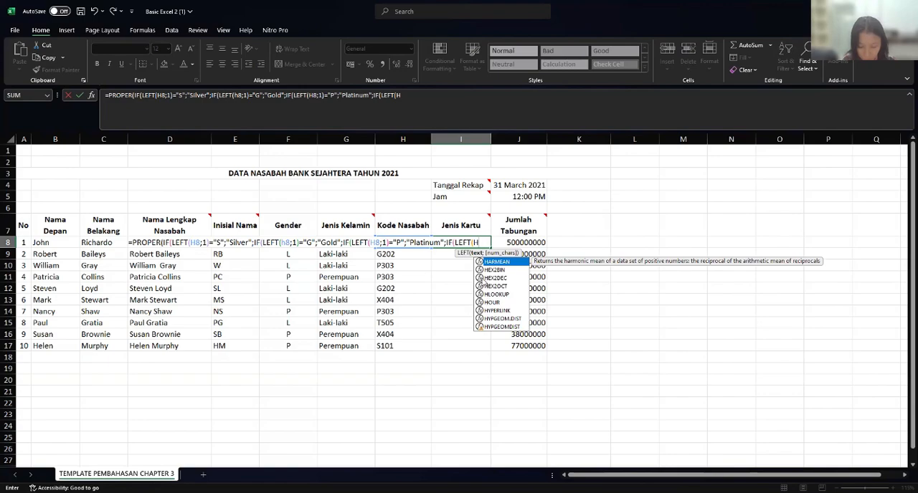
type("8")
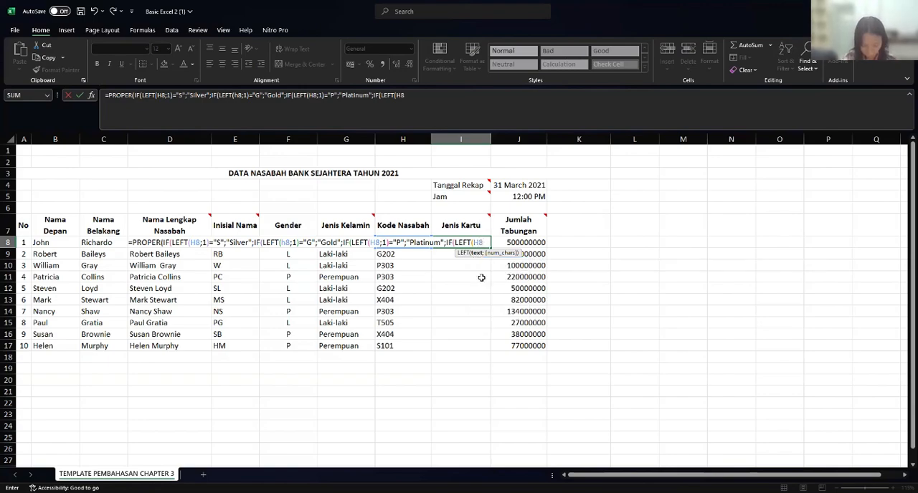
type(";1")
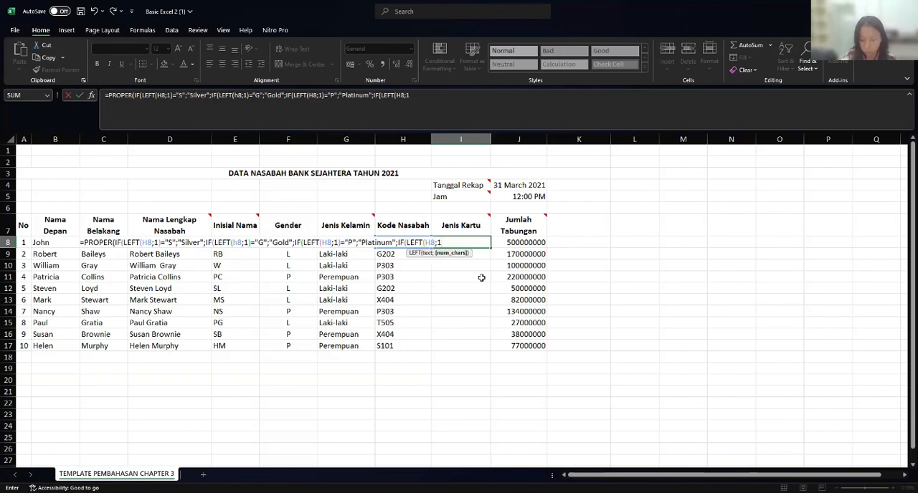
type(")")
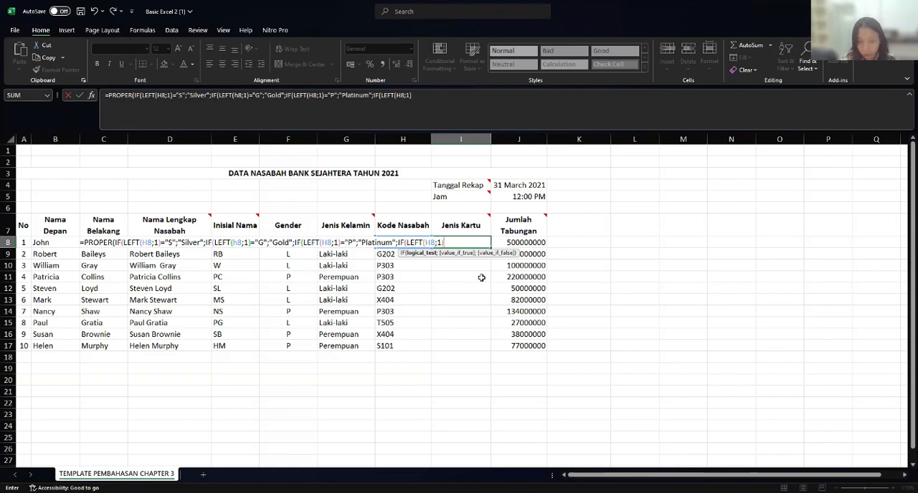
type("=")
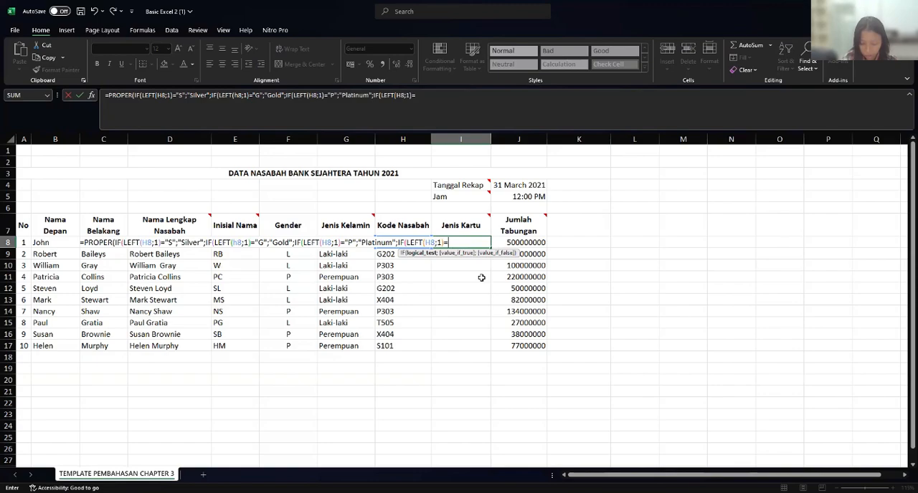
type("\"")
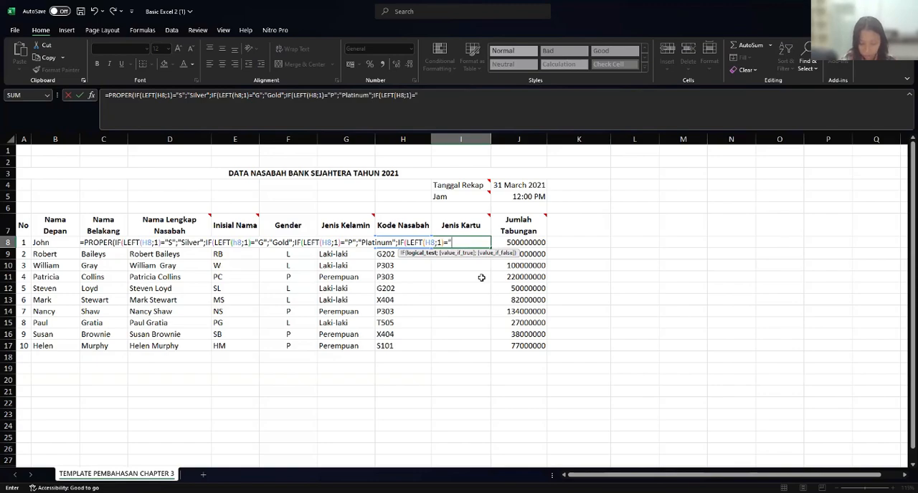
type("X\"")
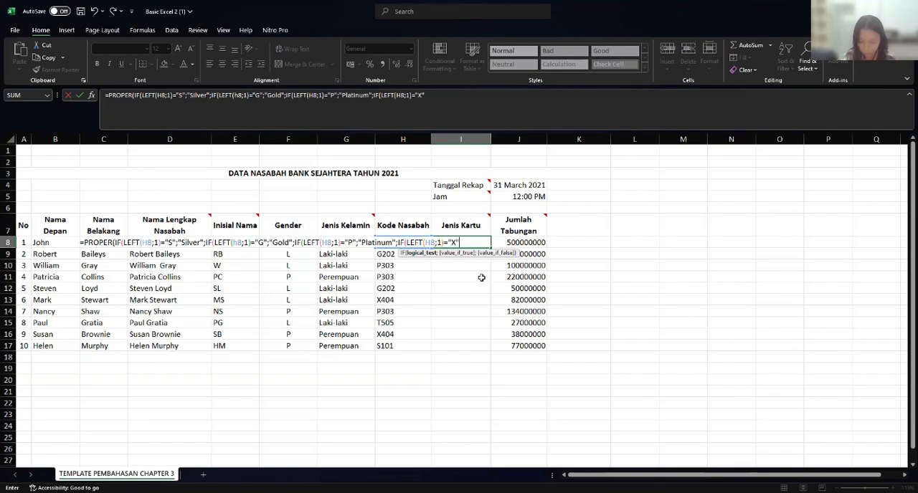
type(";\"")
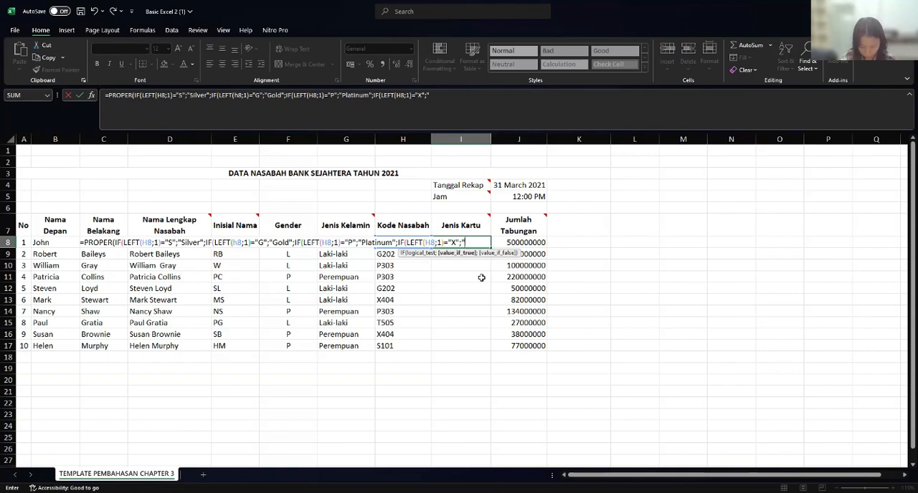
type("Xp")
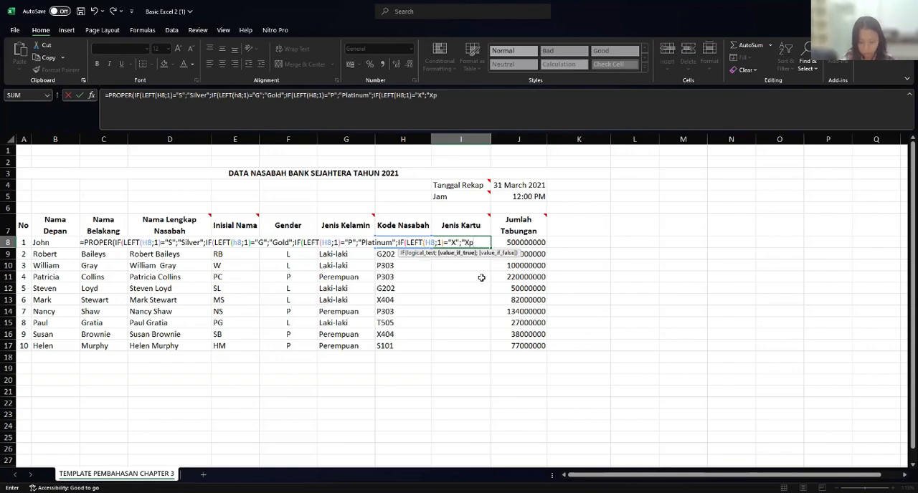
type("re")
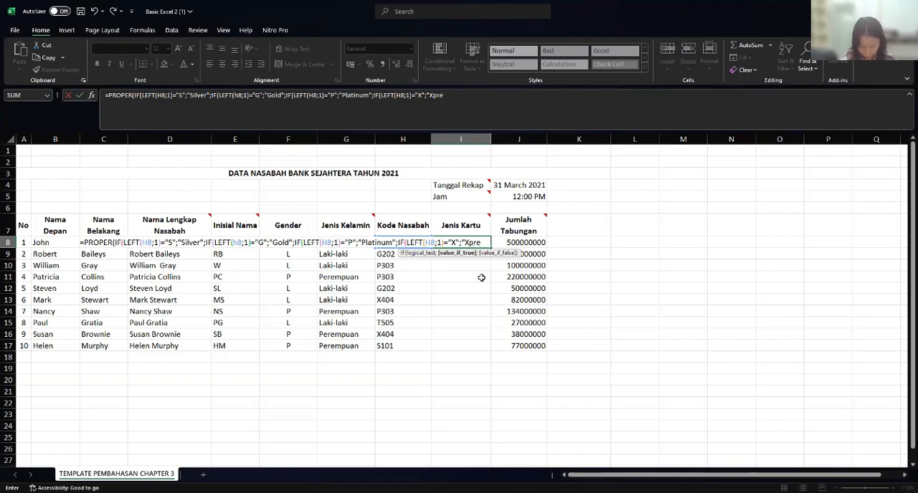
type("si")
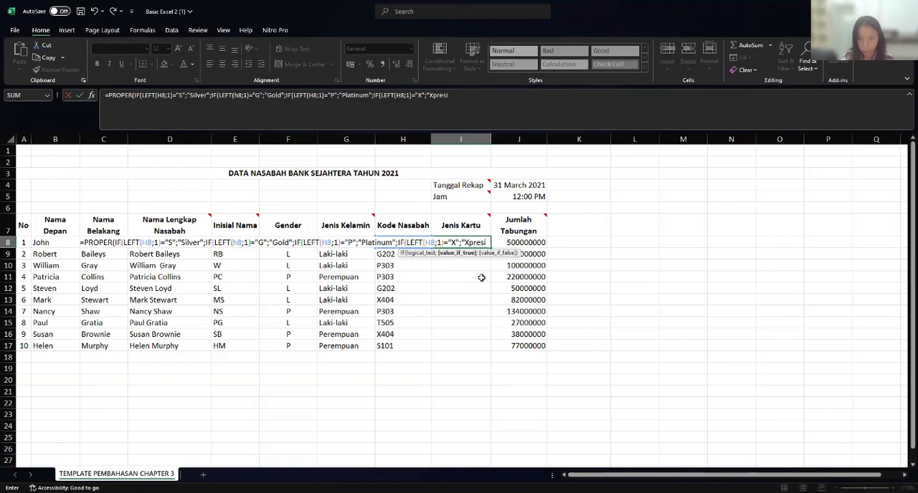
type("\"")
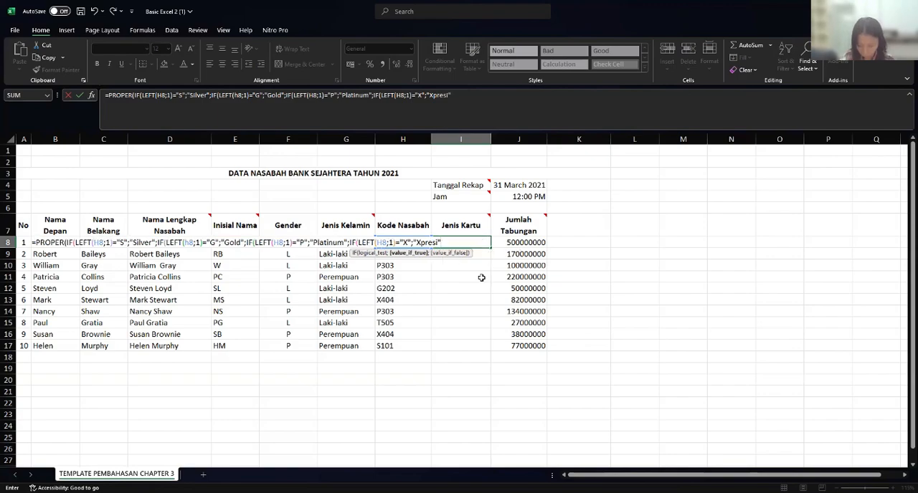
type(";\"")
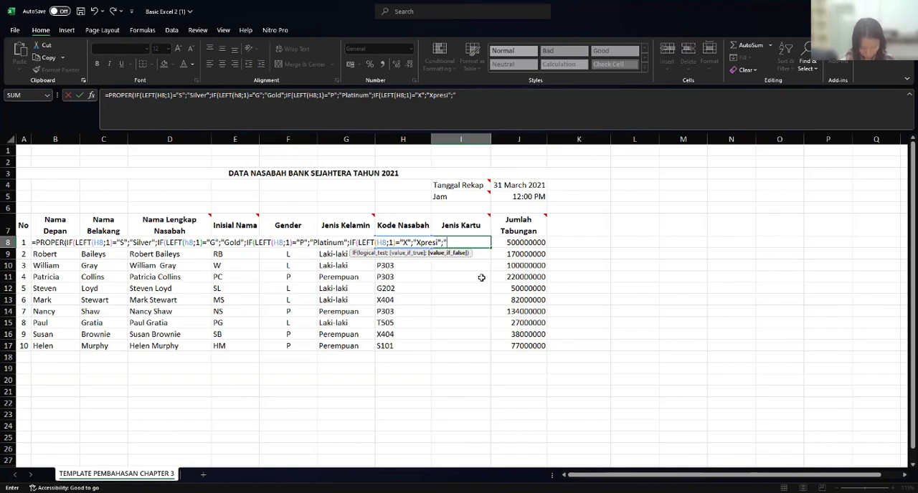
- Enter "Tabunganku" as the fourth IF's value if false, then close and commit the I8 formula, accepting the proposed parenthesis correction
type("T")
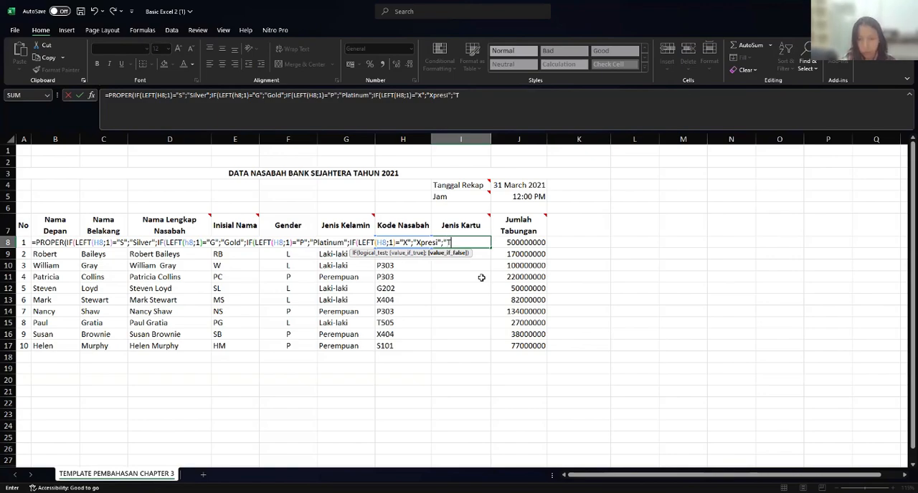
type("abu")
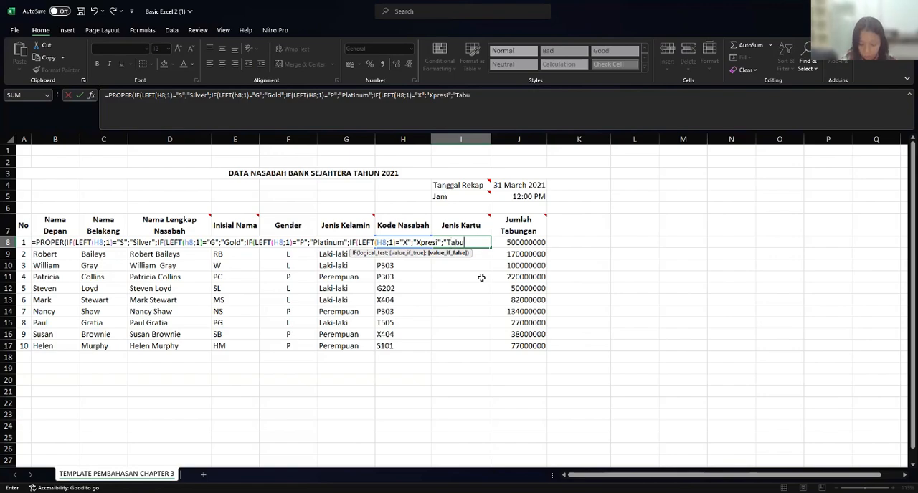
type("nganku")
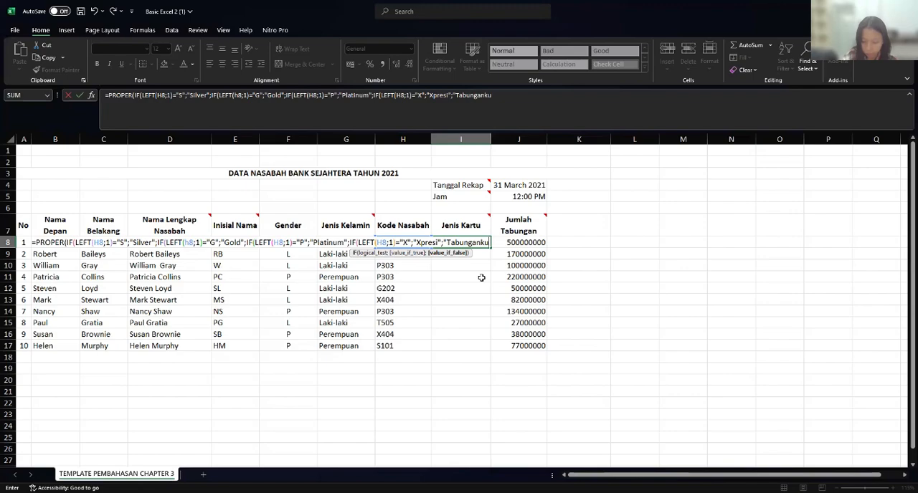
type("\"")
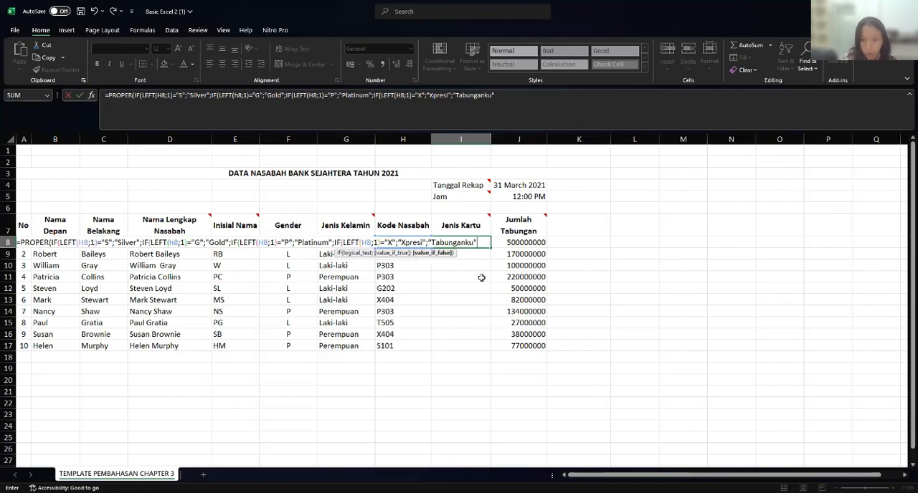
type("))")
key("Return")
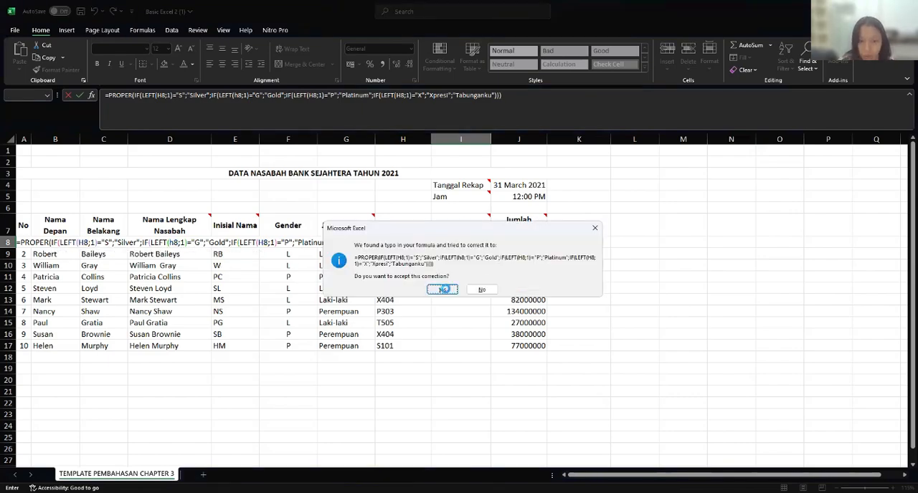
left_click(443, 289)
- Fill the Jenis Kartu formula from I8 down to I17
left_click(452, 241)
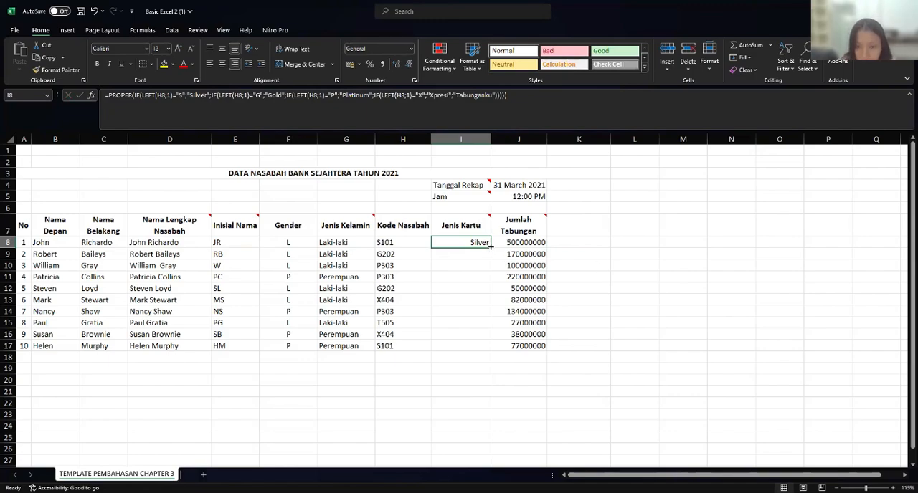
left_click_drag(491, 246, 494, 347)
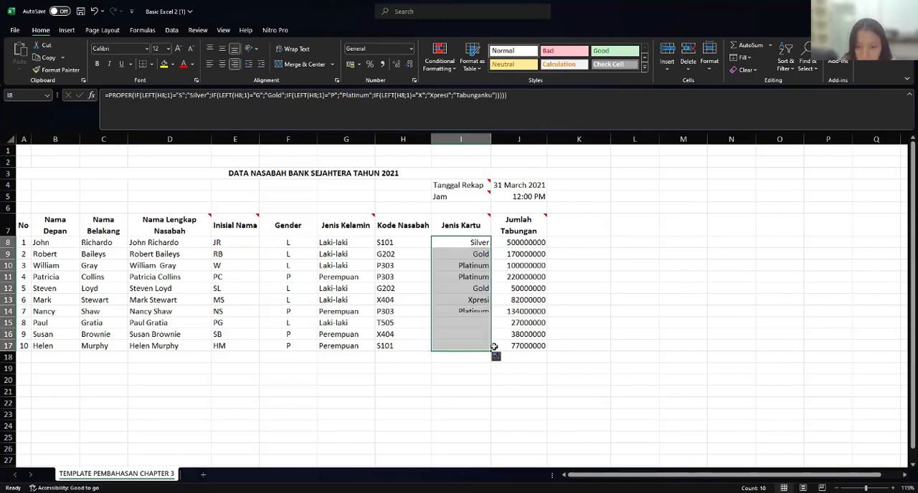
left_click(465, 360)
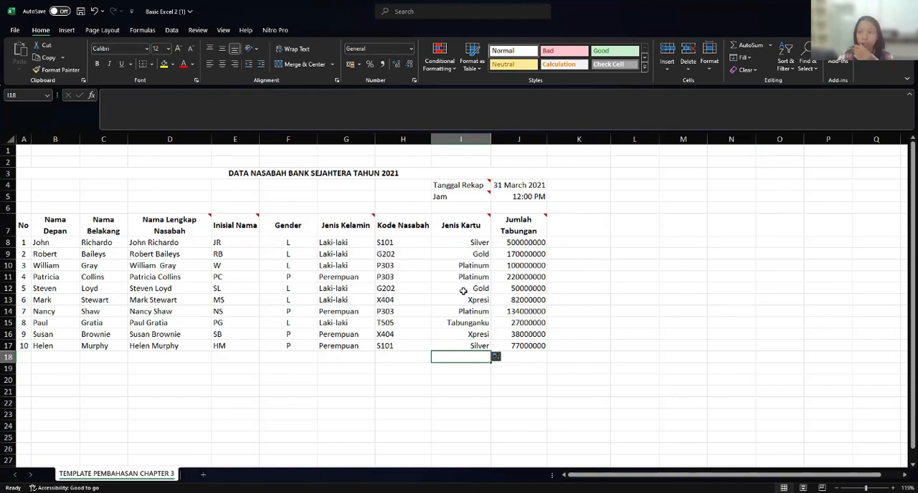
- Check the Jumlah Tabungan header's note and apply the Accounting number format in Rupiah to J8:J17
left_click(523, 232)
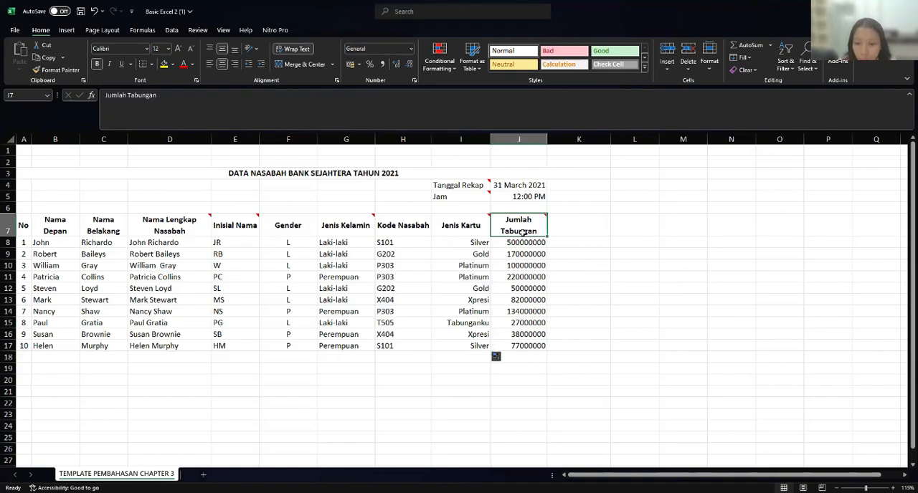
mouse_move(525, 231)
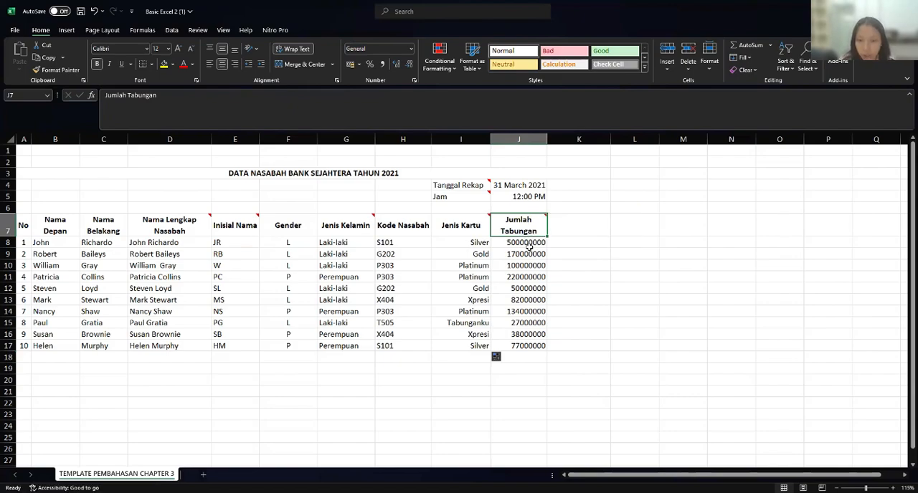
left_click(529, 244)
left_click(524, 229)
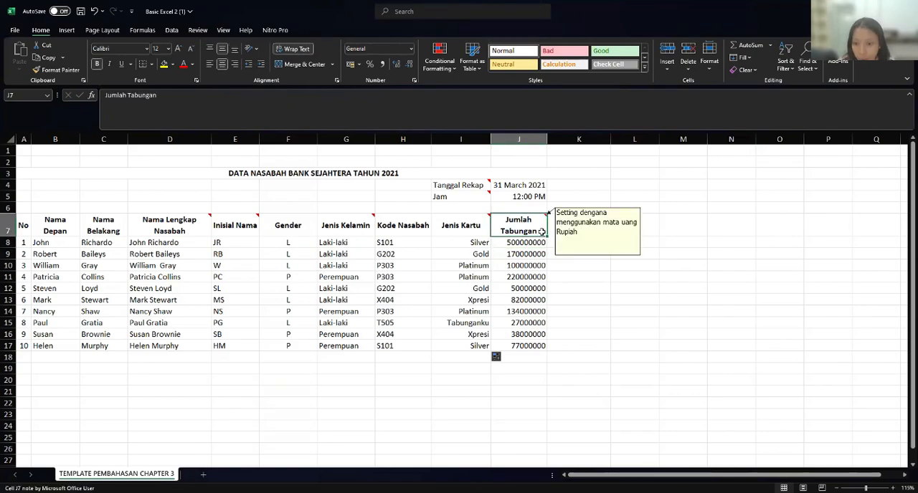
left_click_drag(536, 244, 534, 346)
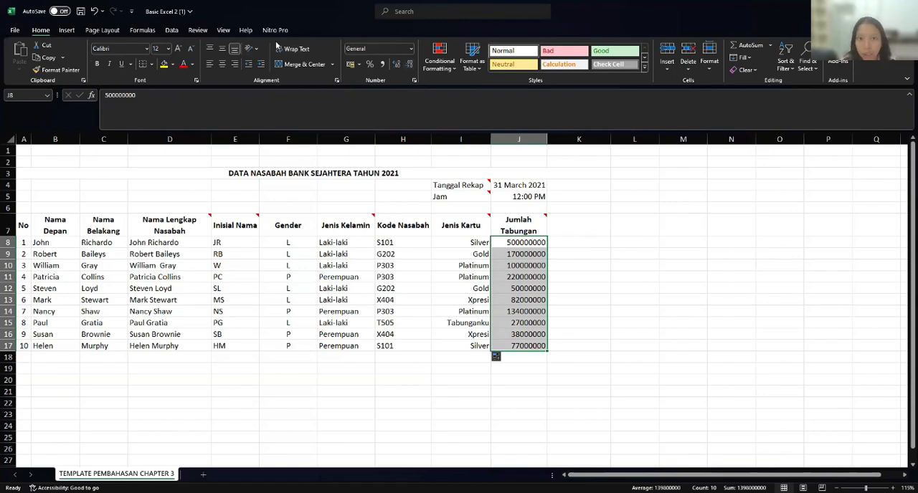
left_click(411, 49)
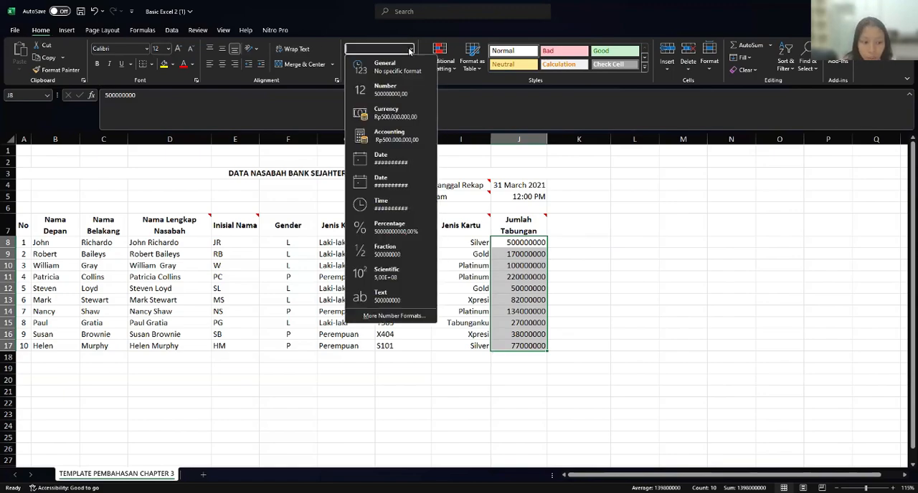
left_click(407, 138)
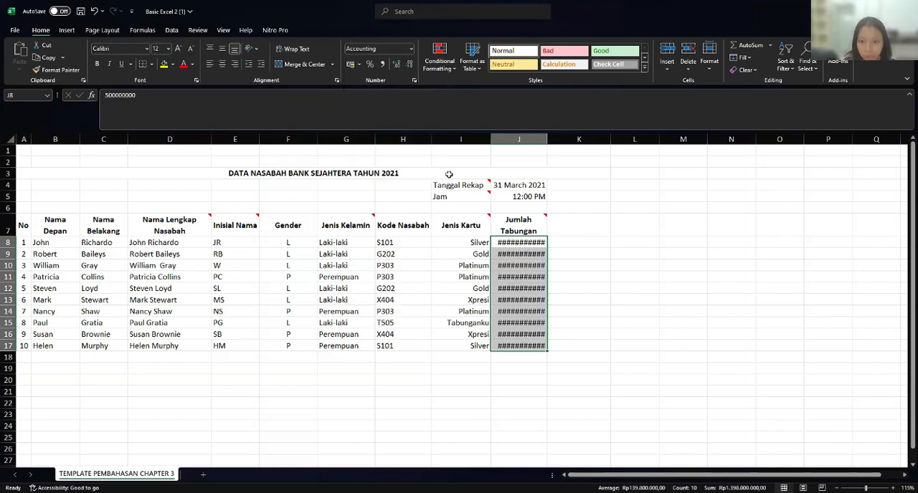
- Widen column J enough to show the full Rupiah amounts under Jumlah Tabungan
left_click(559, 241)
left_click(549, 223)
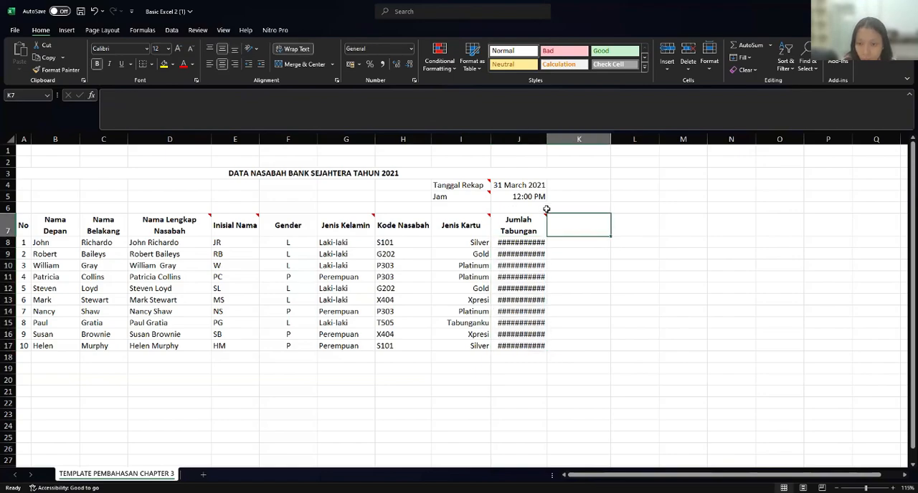
left_click(543, 225)
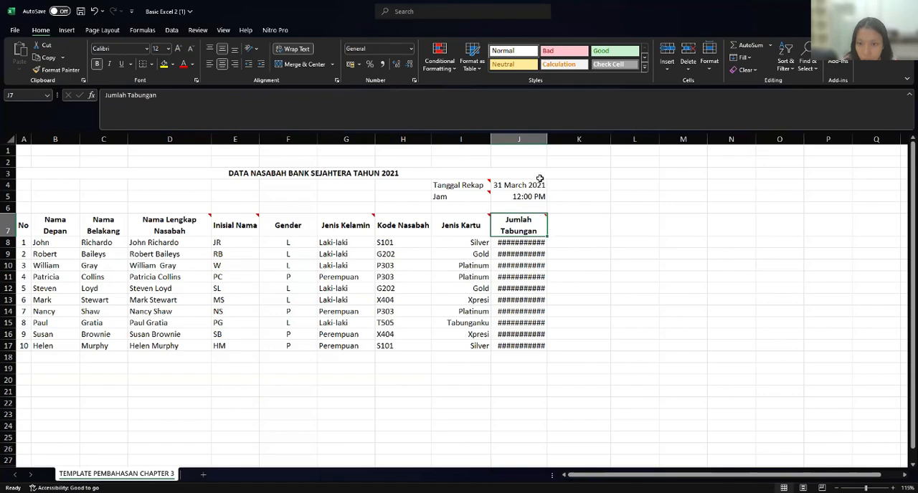
left_click_drag(547, 142, 571, 142)
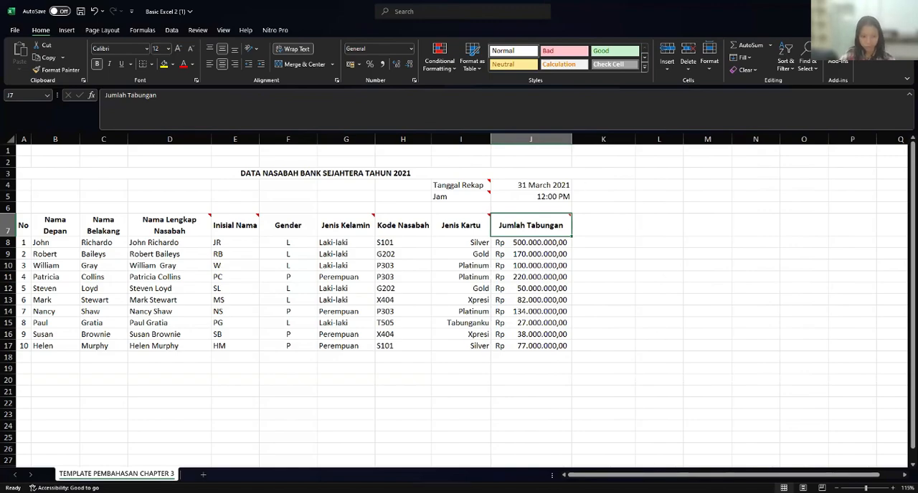
key("alt+Tab")
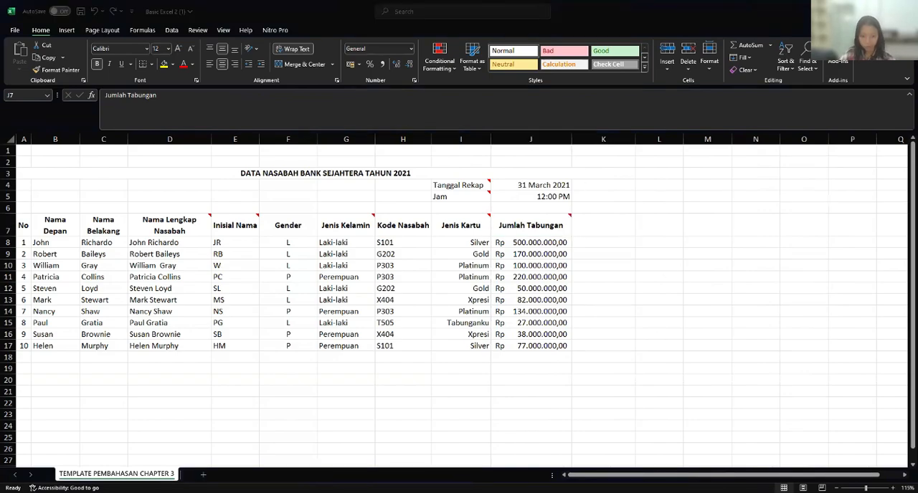
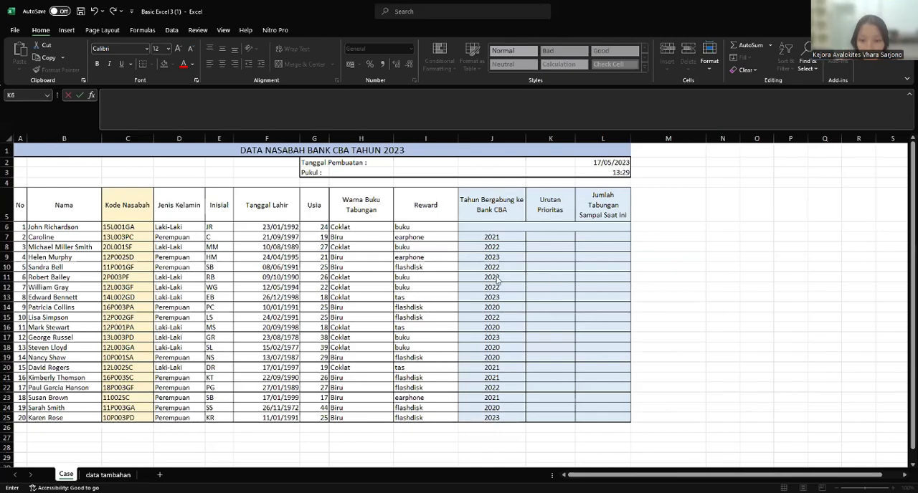
- Review the Tabel Urutan Prioritas range B20:C23 on the data tambahan sheet and return to the Case sheet
left_click(553, 259)
left_click(550, 237)
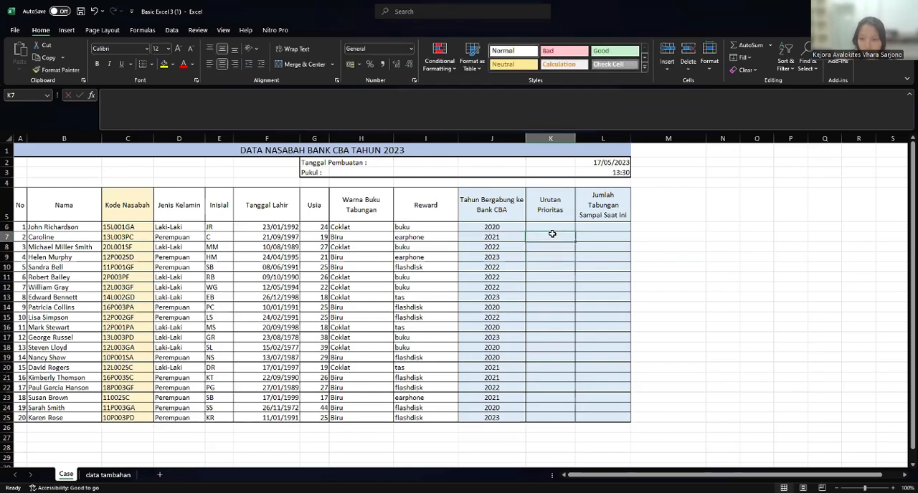
left_click(107, 475)
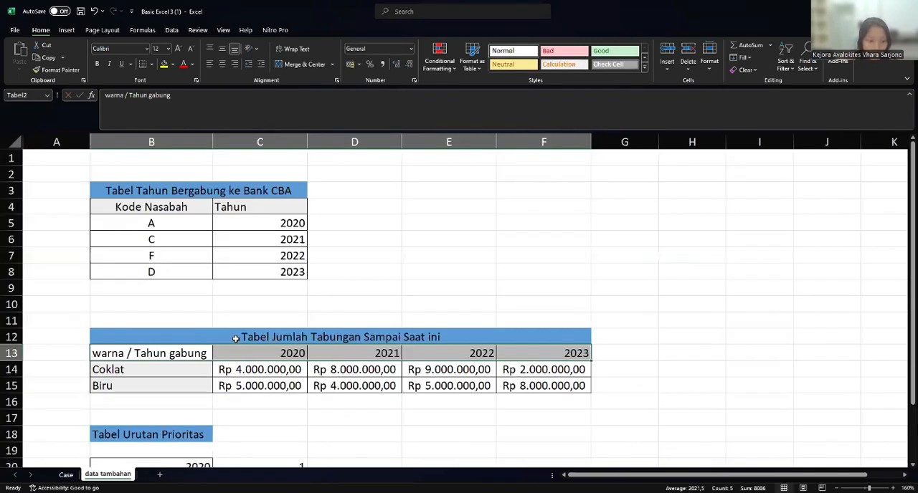
scroll(237, 339, "down", 4)
left_click(151, 269)
left_click_drag(151, 270, 303, 320)
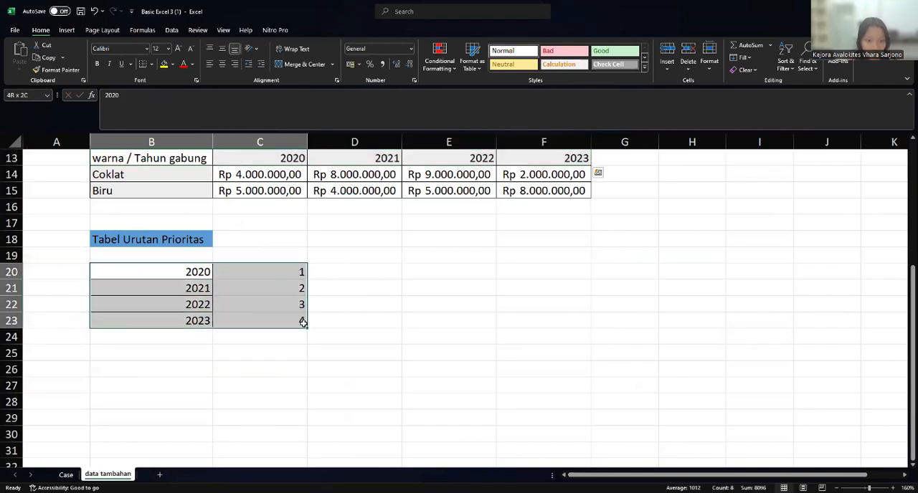
left_click(65, 475)
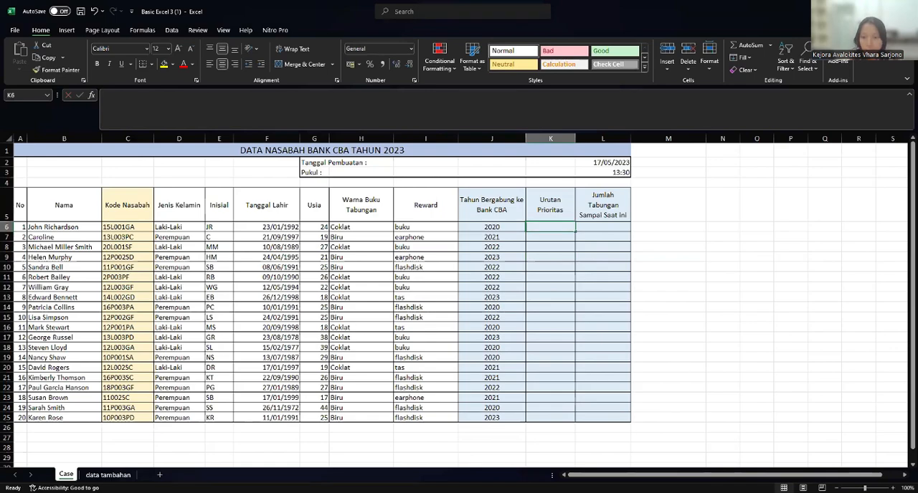
- Start a MATCH formula in K6 under Urutan Prioritas with J6 as the lookup value
type("=")
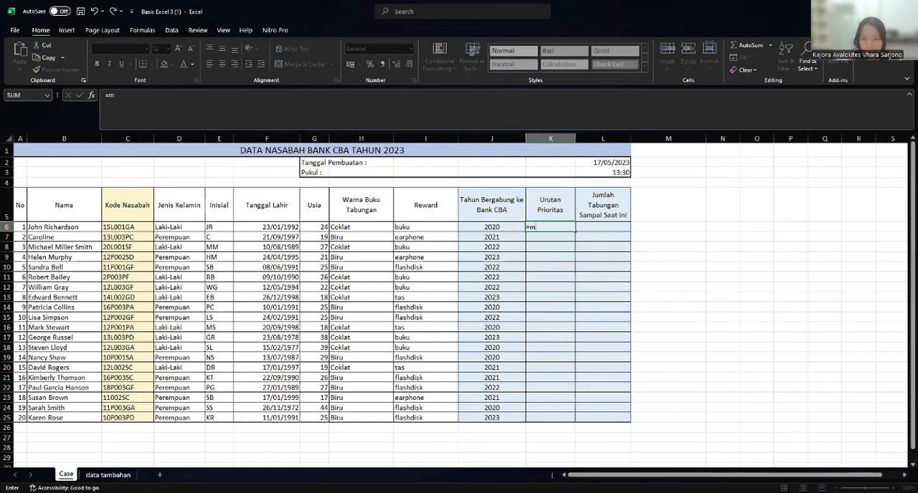
type("ma")
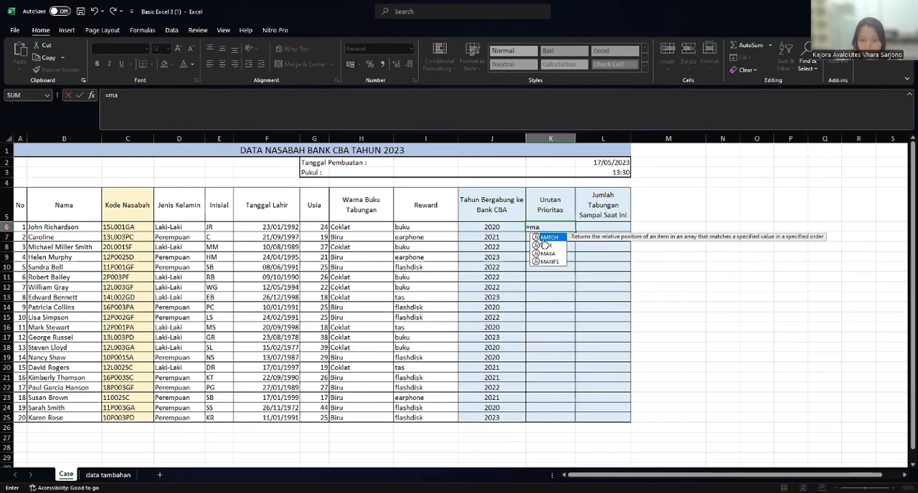
double_click(554, 239)
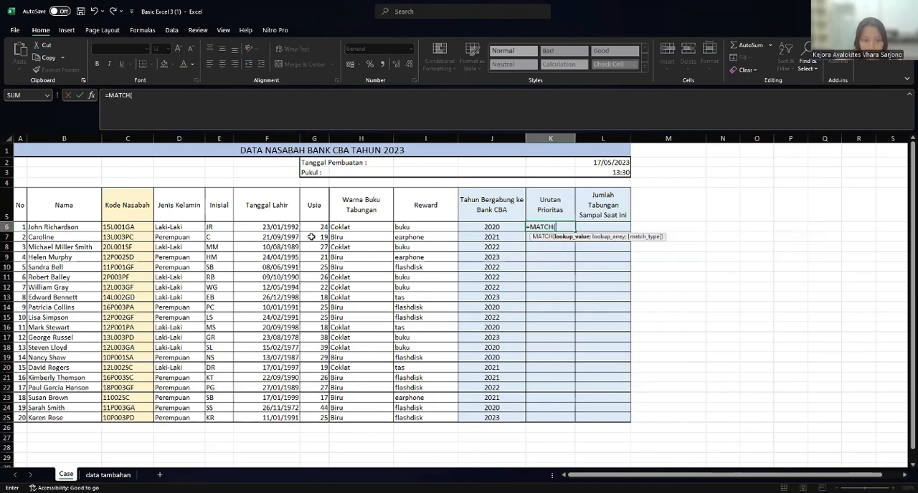
left_click(487, 227)
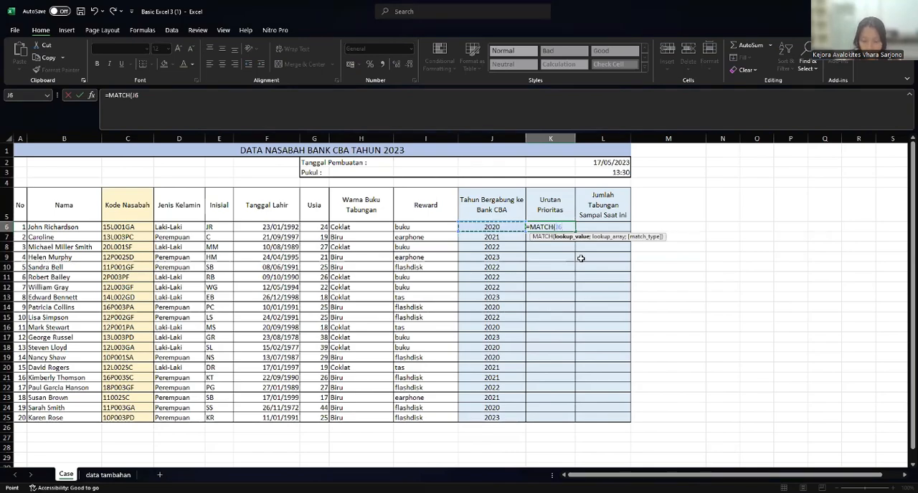
type(";")
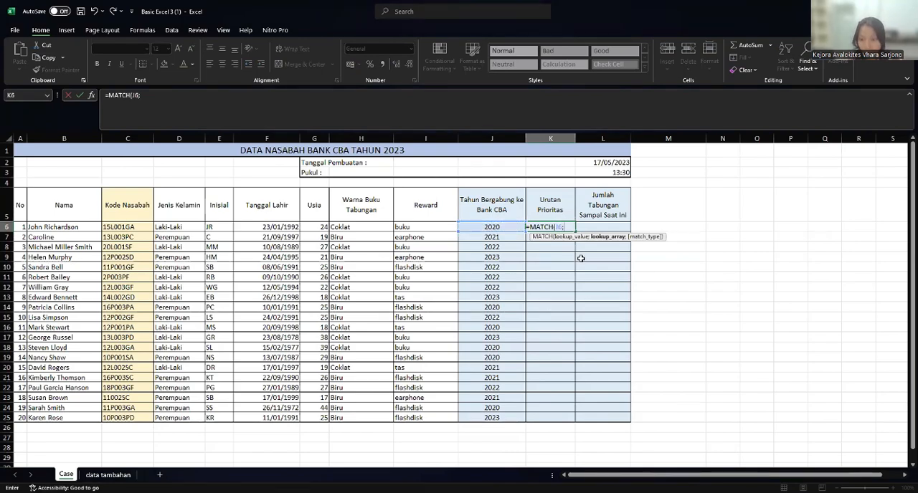
type("p")
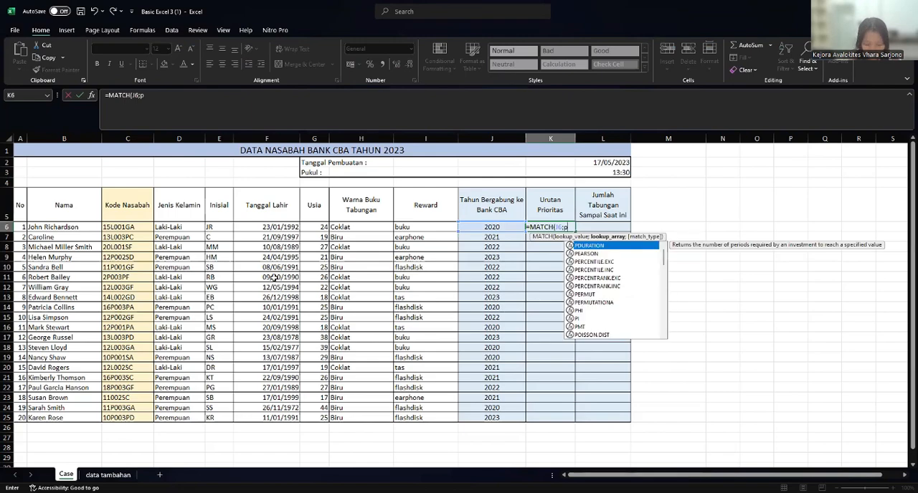
type("rio")
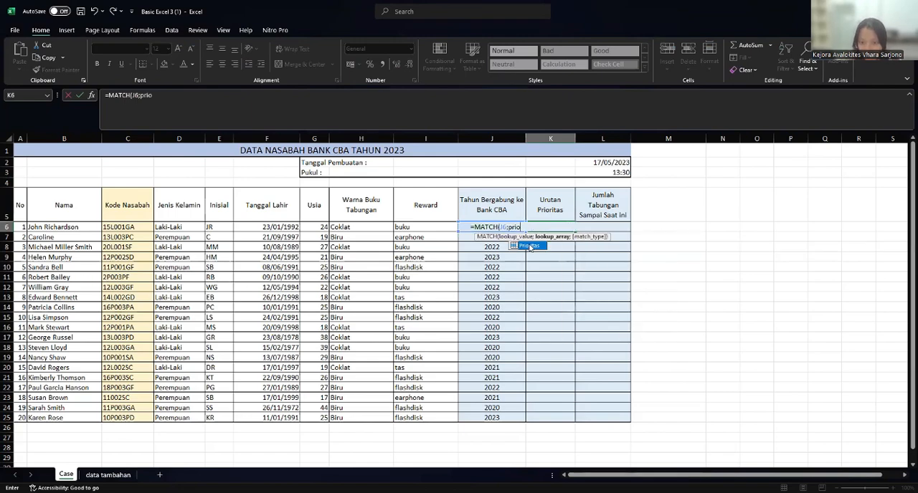
- Complete the K6 MATCH formula with the named range Prioritas and match type 0, and commit it
double_click(530, 247)
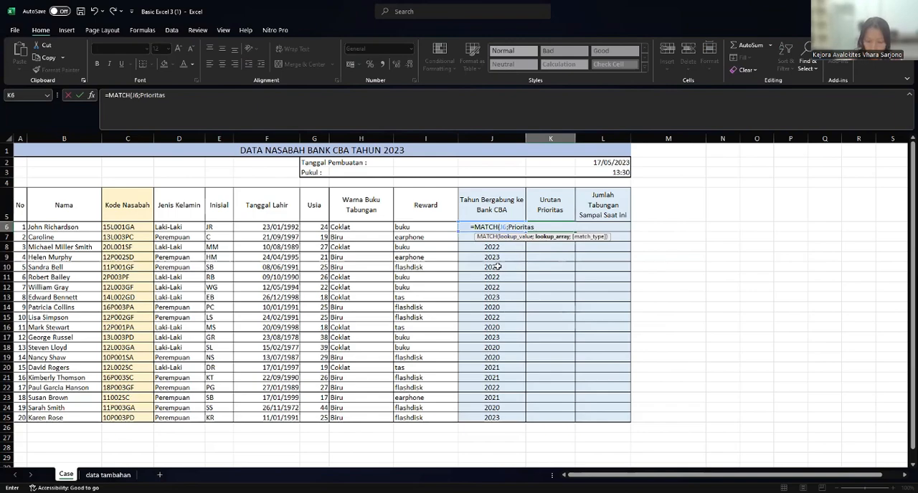
type(";0")
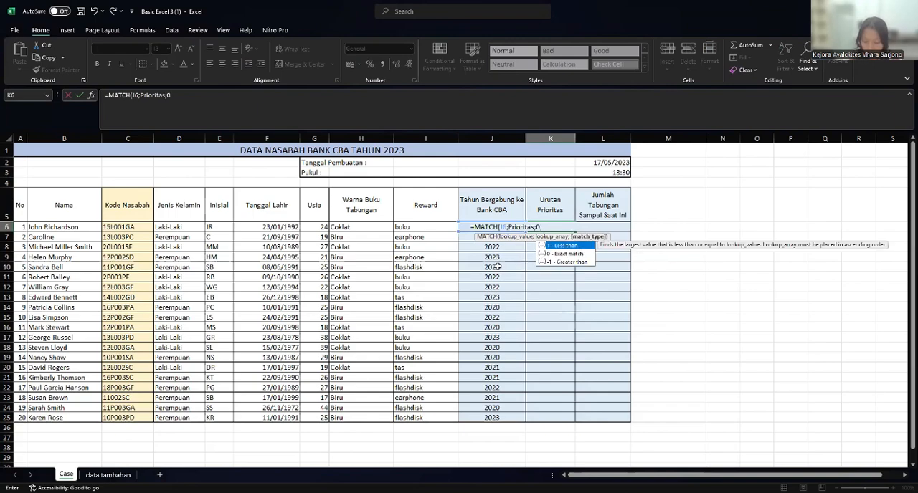
type(")")
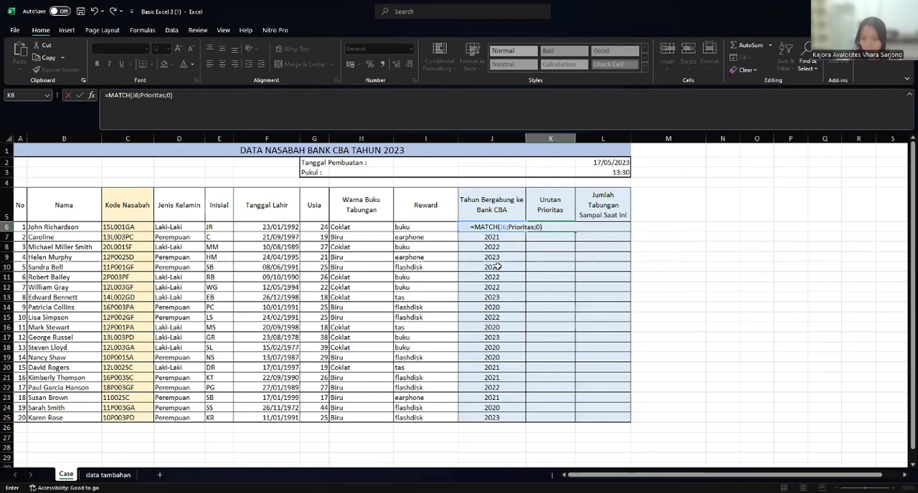
key("Return")
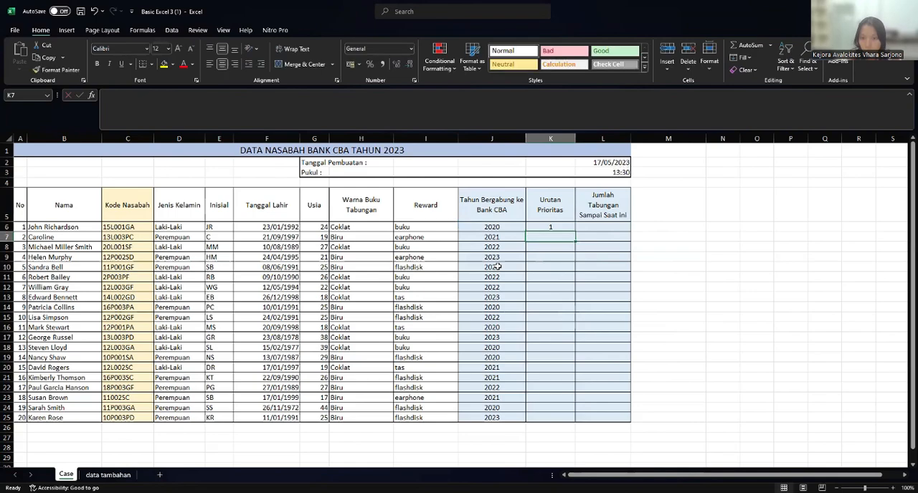
- Fill the Urutan Prioritas formula from K6 down to K25
left_click(570, 227)
left_click_drag(575, 231, 588, 426)
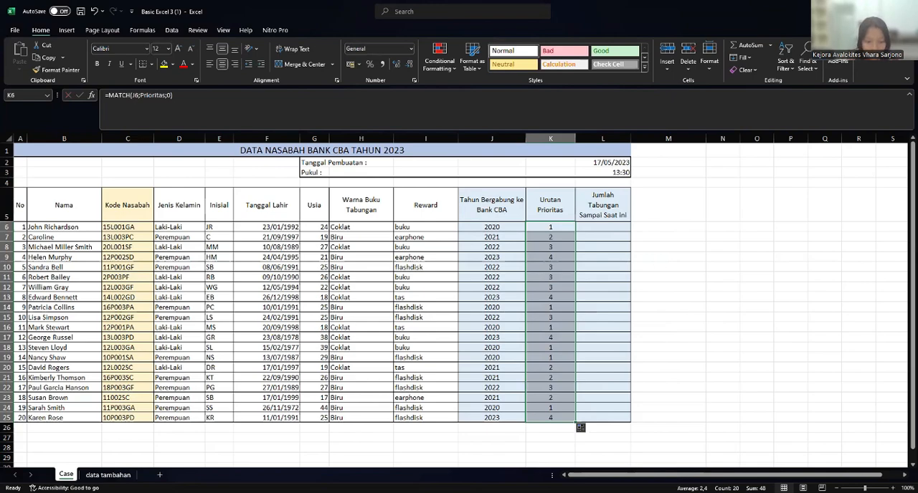
left_click(550, 258)
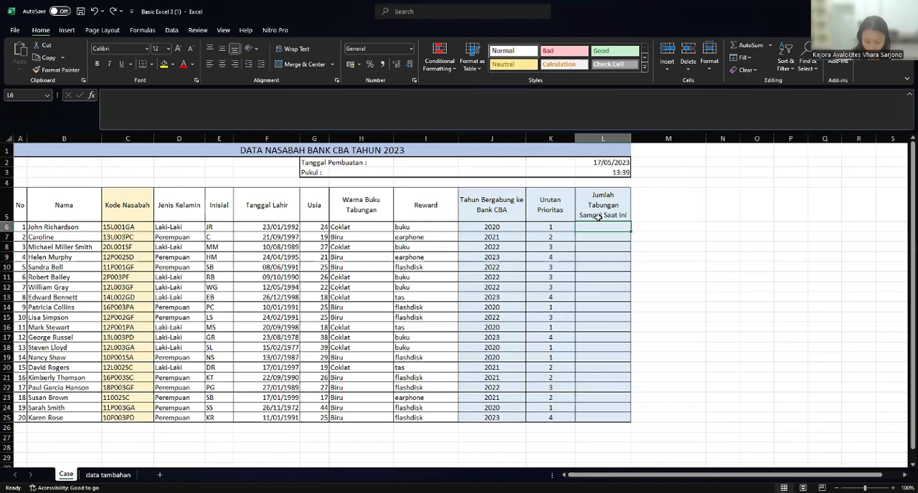
- Start a VLOOKUP formula in L6 with H6 as the lookup value and the named range Tabel1 as the table array
type("=v")
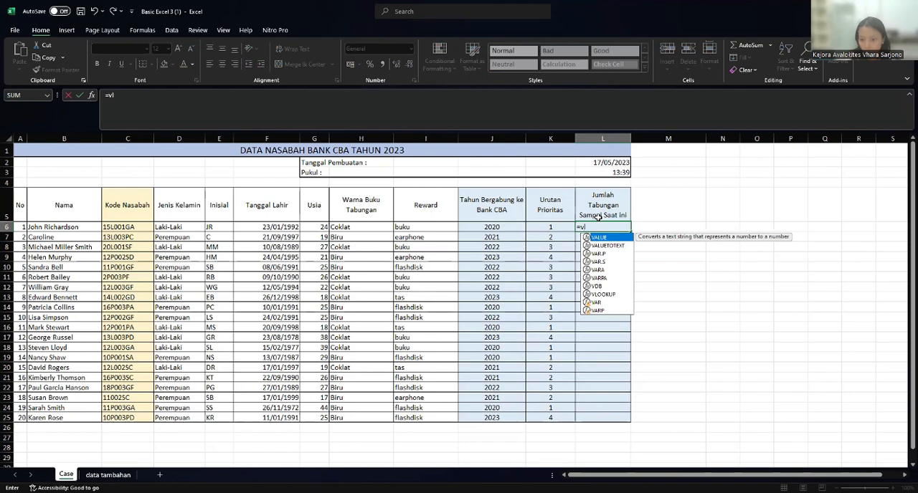
type("l")
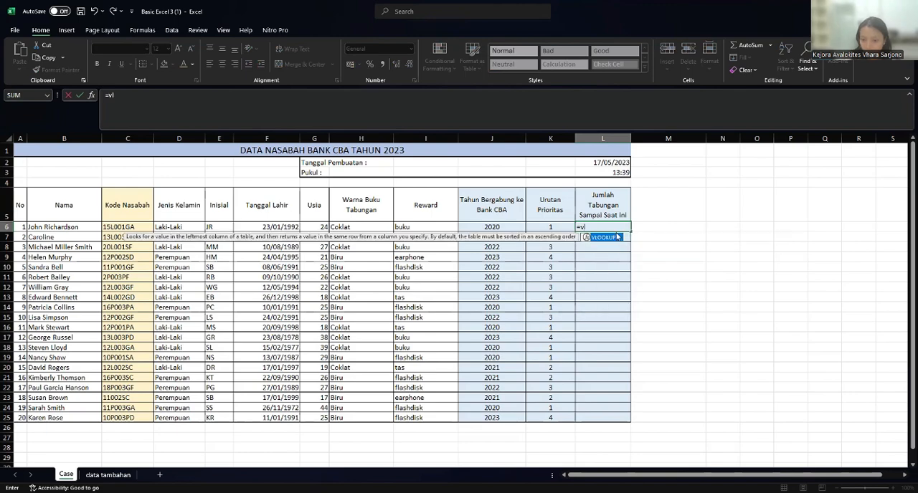
double_click(596, 238)
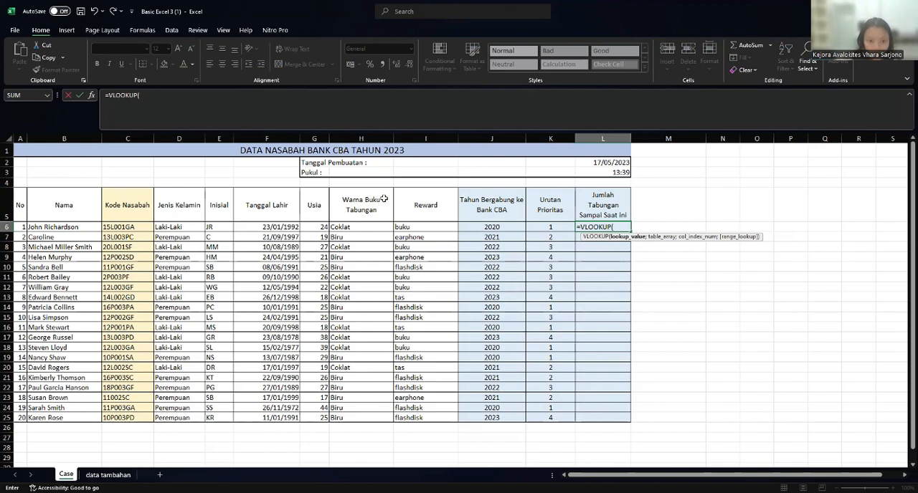
left_click(343, 228)
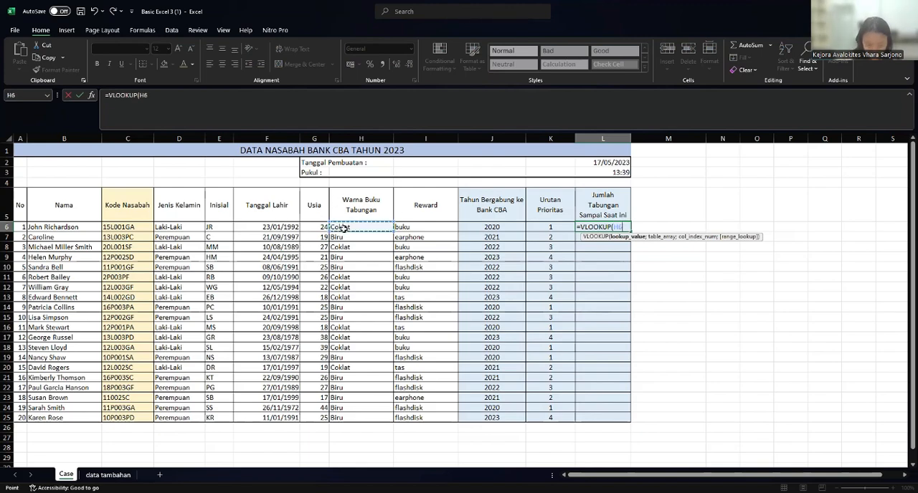
type(";tab")
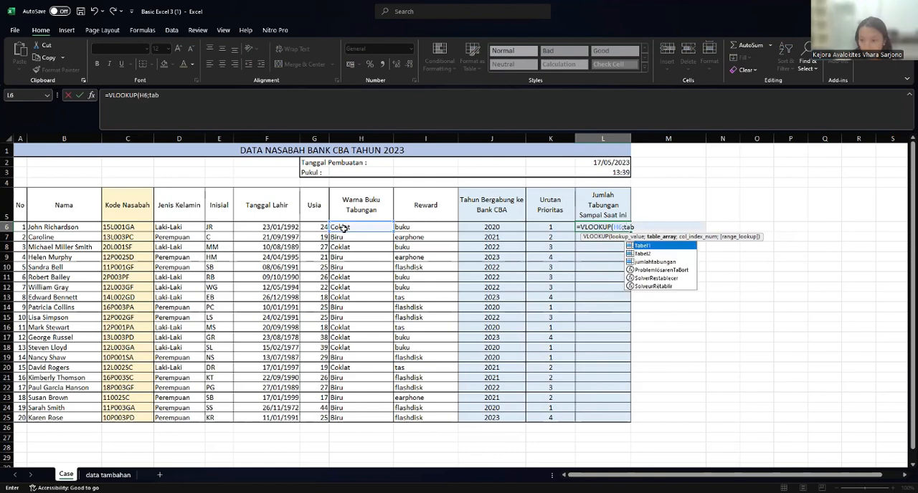
double_click(646, 244)
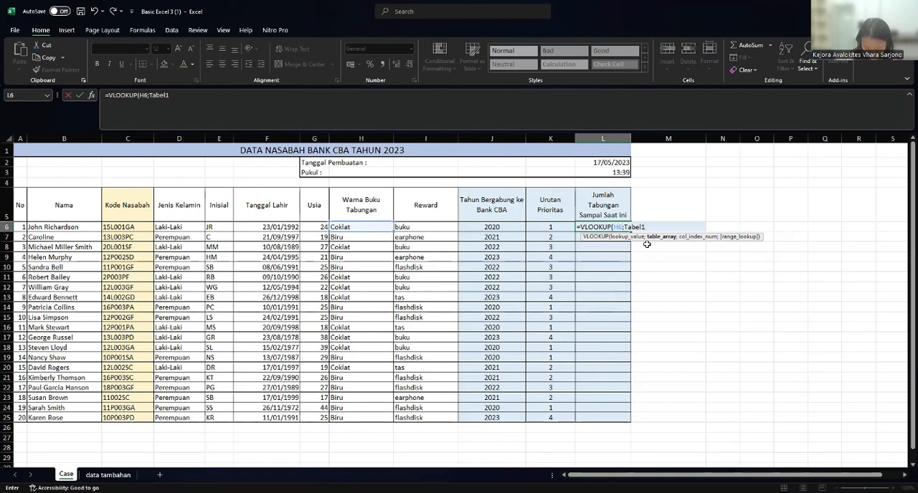
- Nest a MATCH as the VLOOKUP's column index, looking up J6 in the named range Tabel2
type(";")
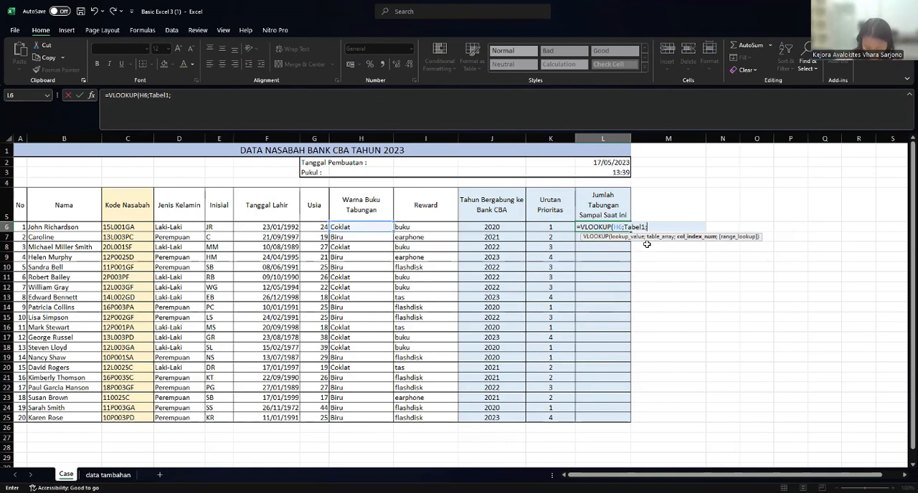
type("ma")
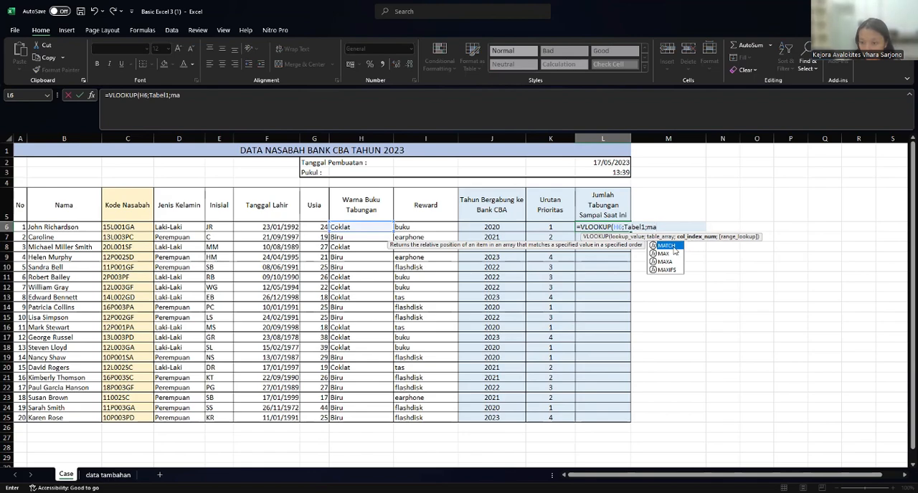
key("Tab")
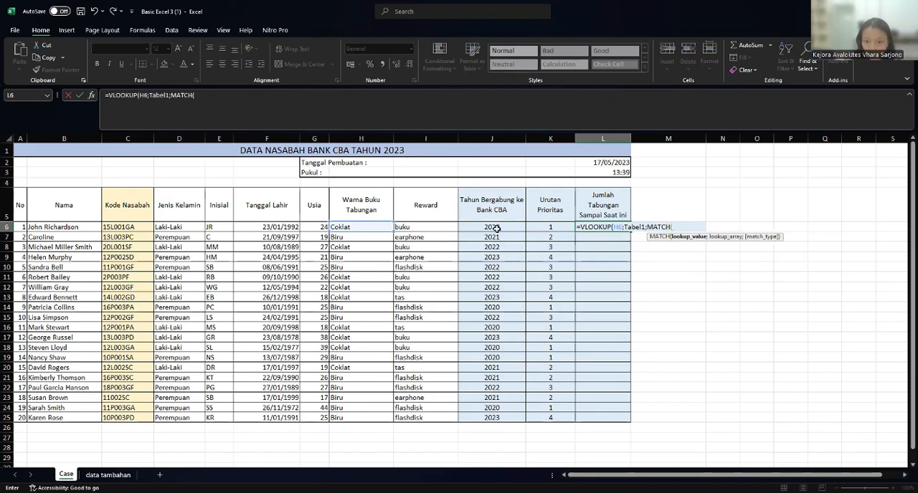
left_click(496, 227)
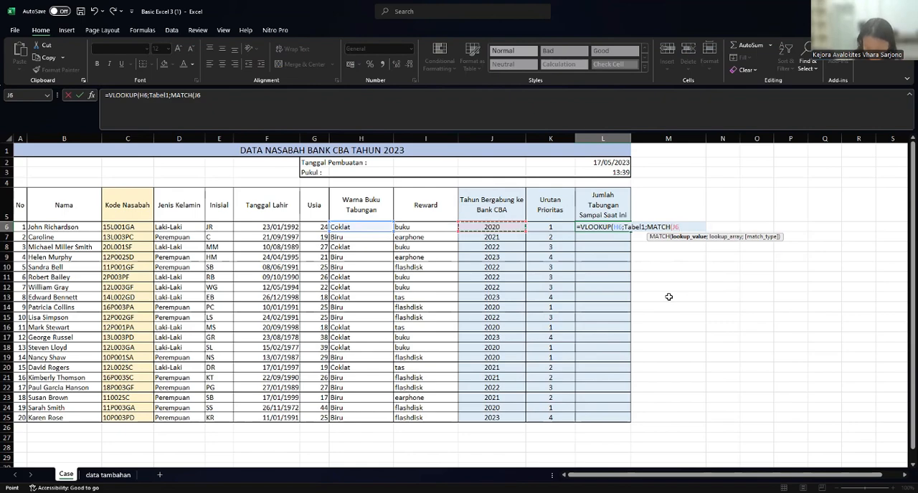
type(";")
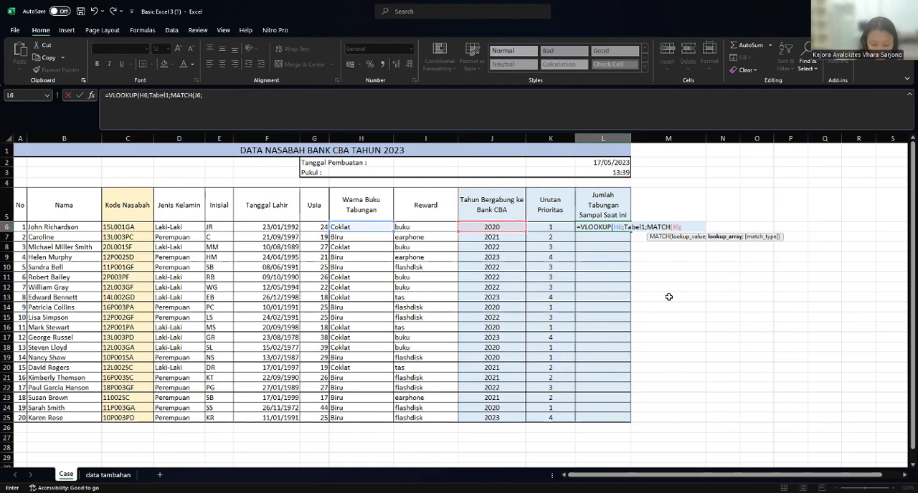
type("tab")
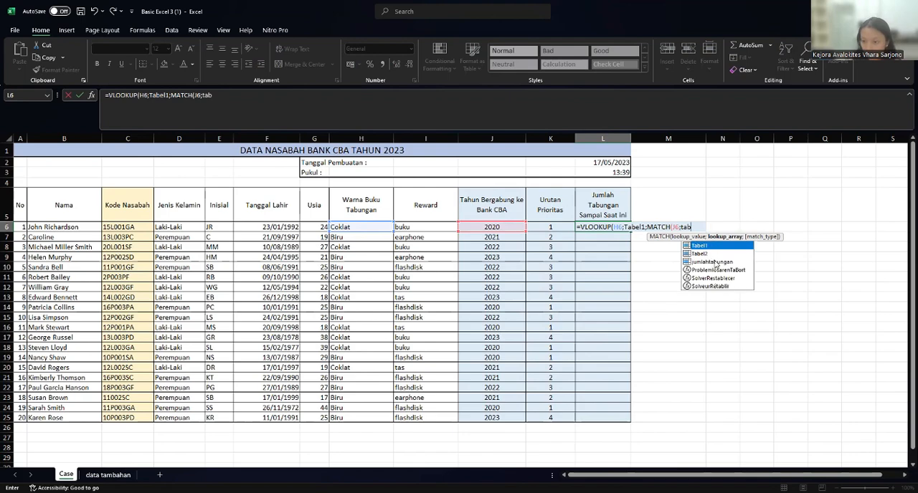
left_click(714, 256)
double_click(709, 254)
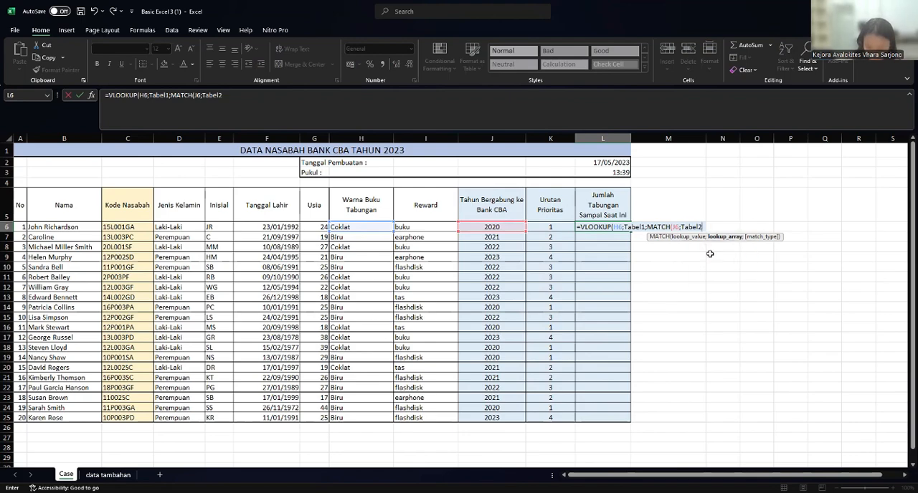
- Close the nested MATCH with match type 0, set the VLOOKUP's range lookup to 0, and commit the L6 formula
type(";0")
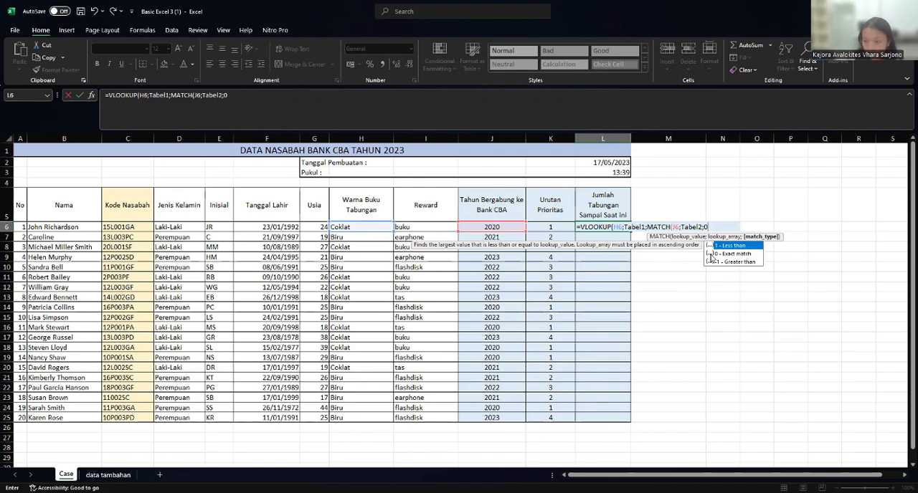
type(")")
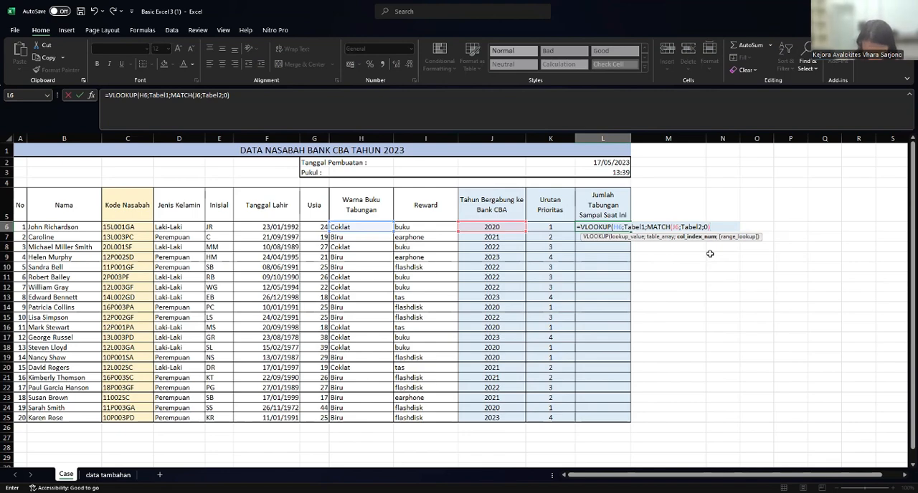
type(";0")
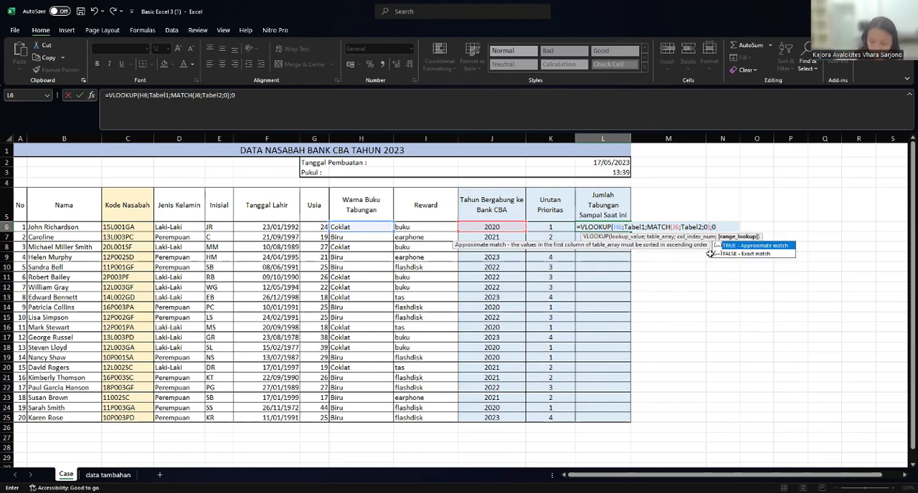
key("Return")
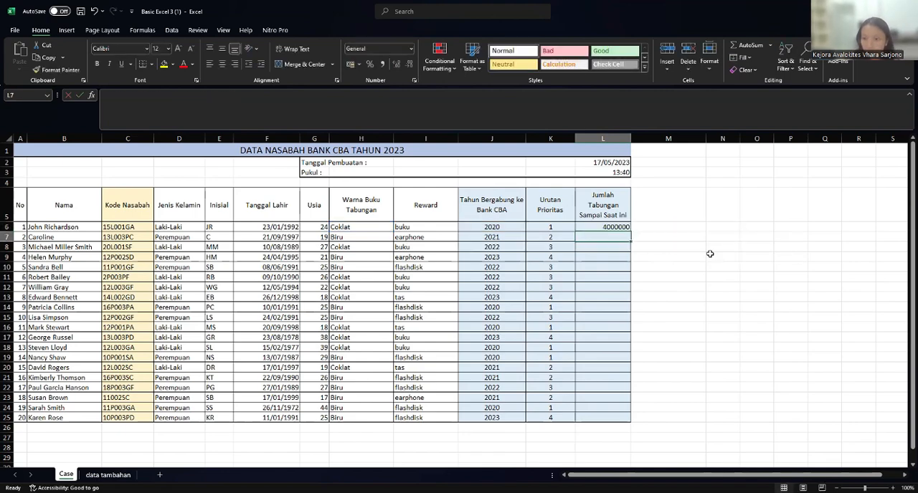
- Fill the Jumlah Tabungan formula from L6 down to L25 and check the formulas in the first rows
left_click(620, 228)
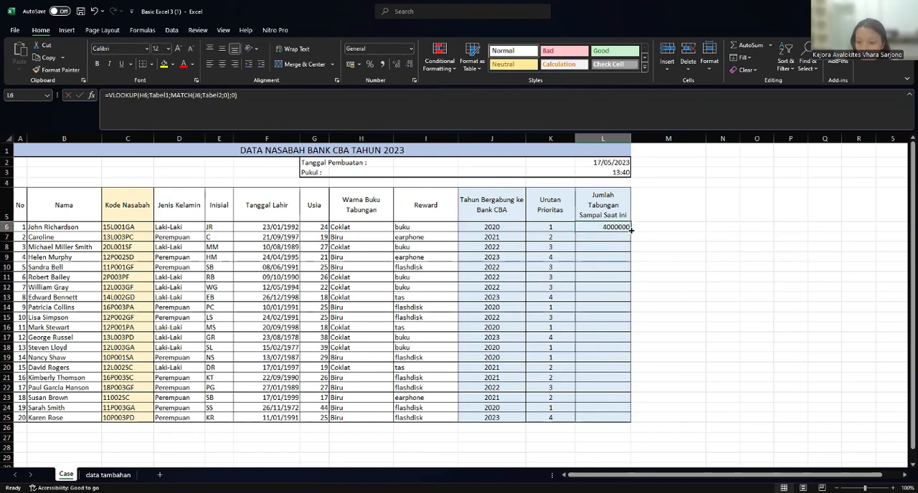
left_click_drag(631, 229, 651, 423)
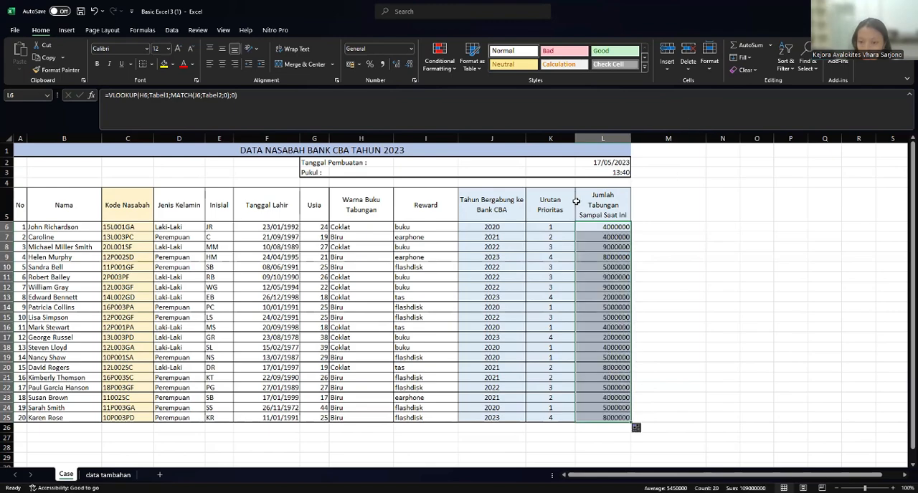
left_click(646, 272)
left_click(590, 240)
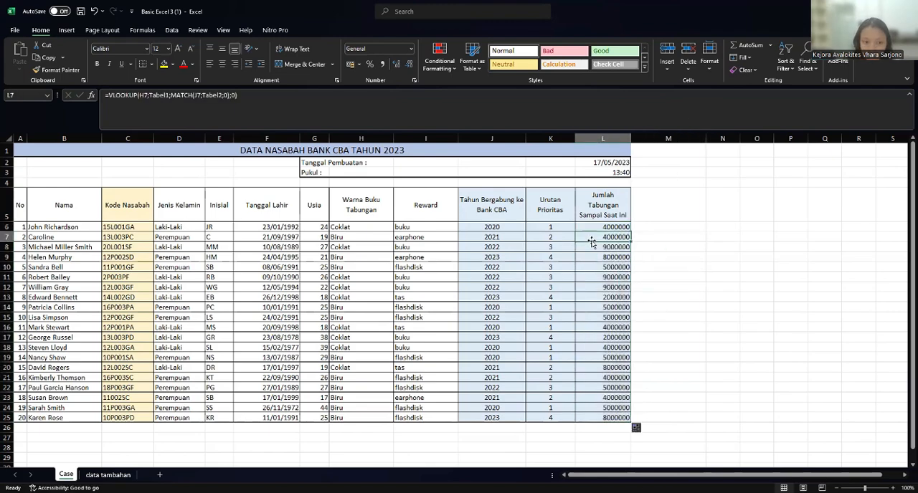
left_click(590, 228)
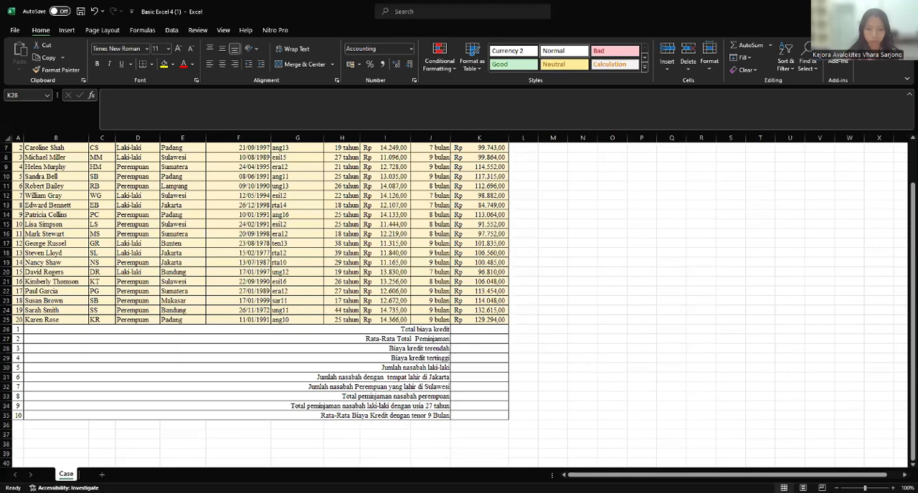
- Calculate Total biaya kredit in K26 with a SUM of the Biaya Kredit values in I6:I25
left_click(465, 330)
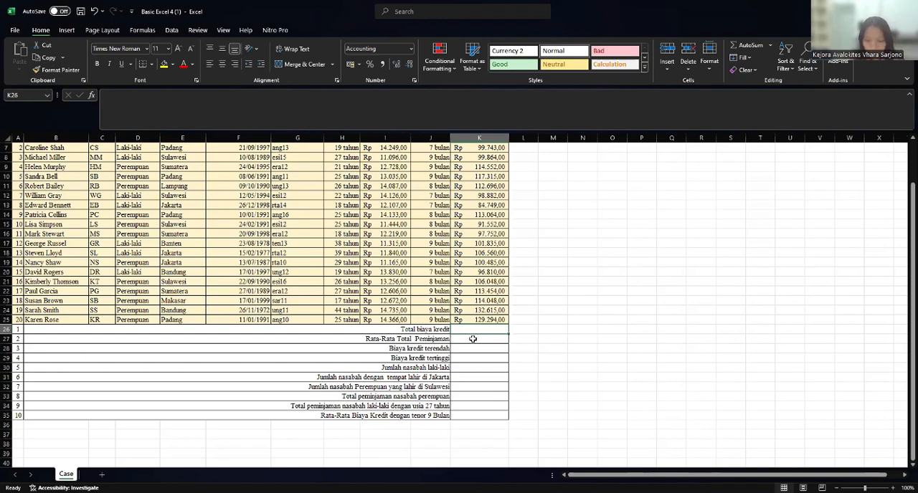
type("=")
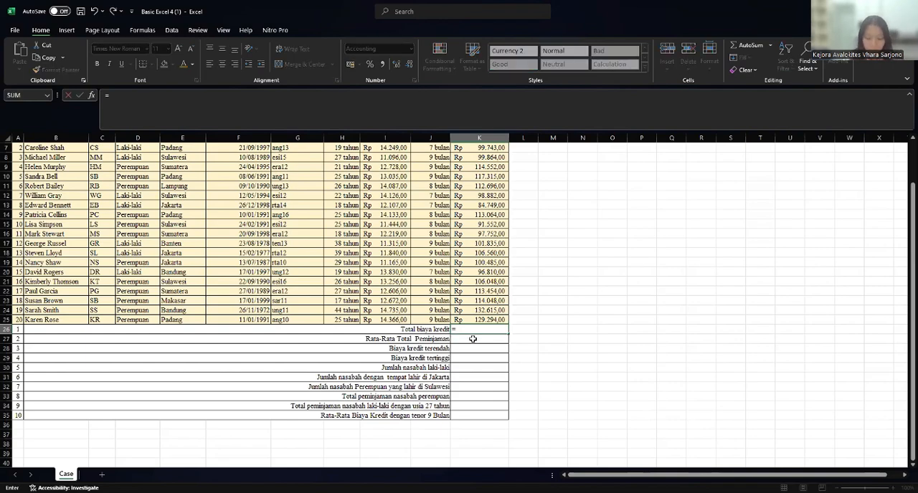
type("S")
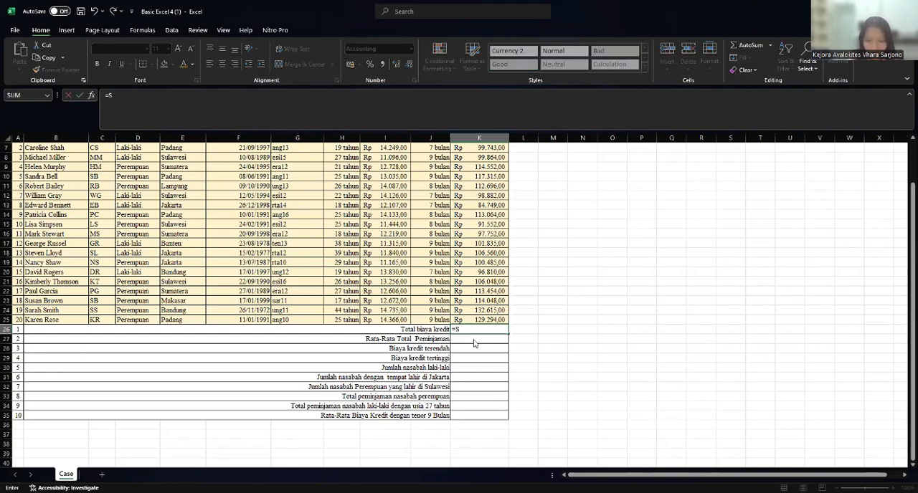
type("UM")
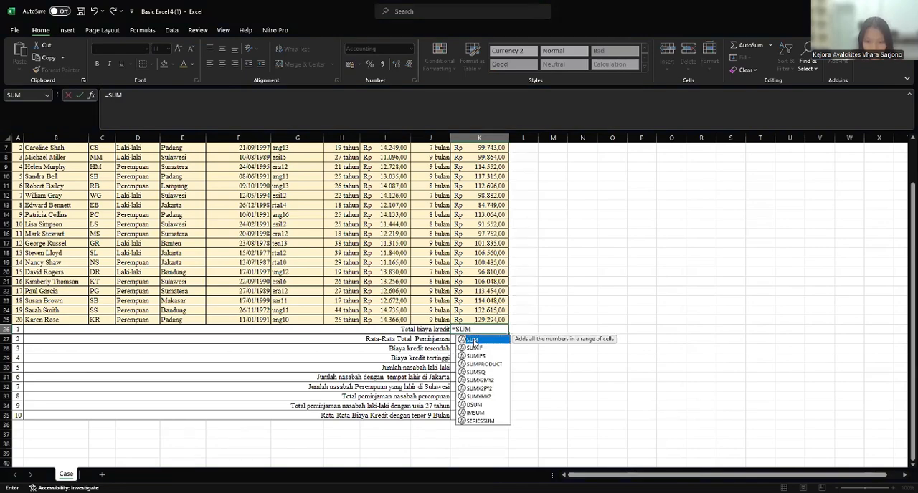
double_click(474, 342)
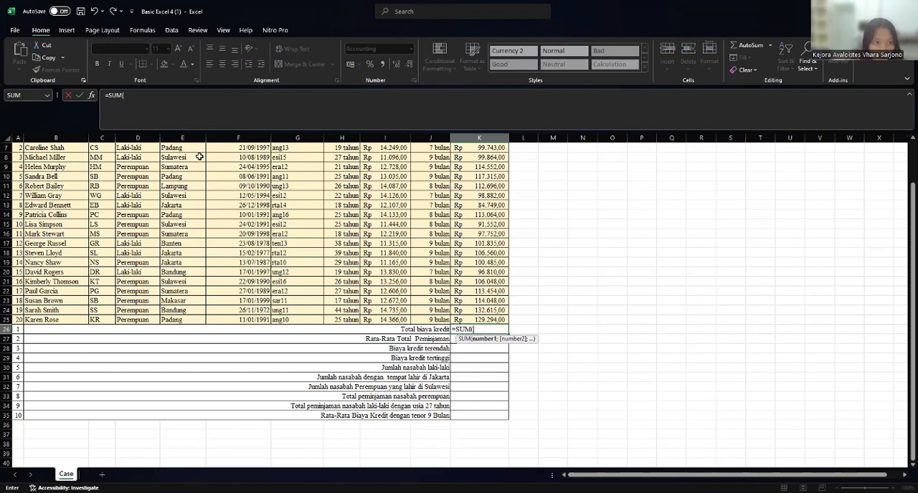
scroll(379, 149, "up", 2)
left_click(390, 199)
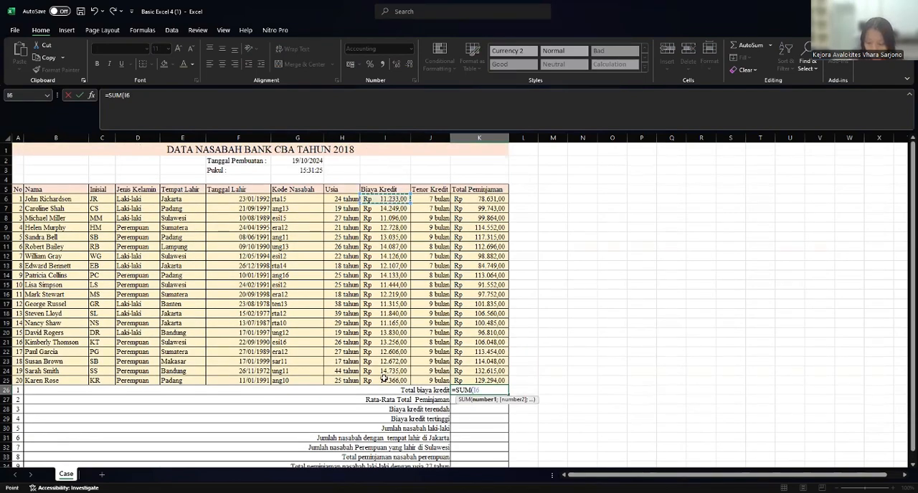
left_click(384, 377, "shift")
key("Return")
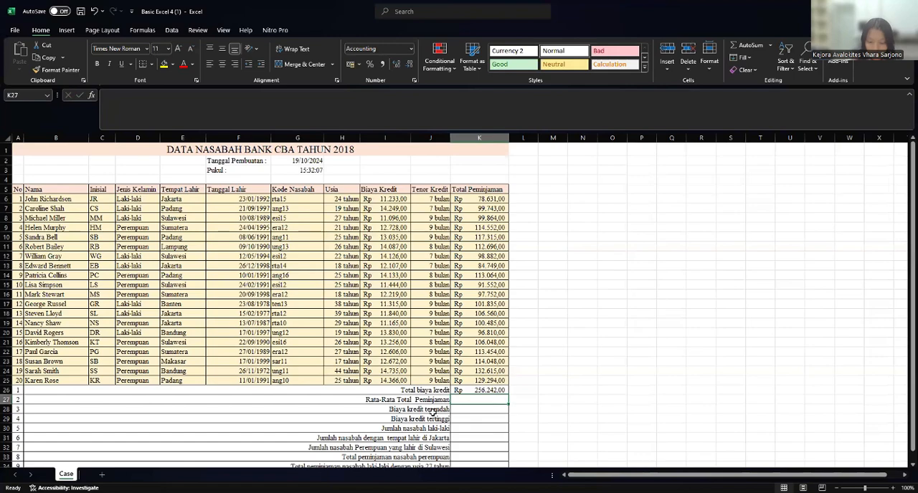
- Calculate Rata-Rata Total Peminjaman in K27 with an AVERAGE of the Total Peminjaman values in K6:K25
type("=AV")
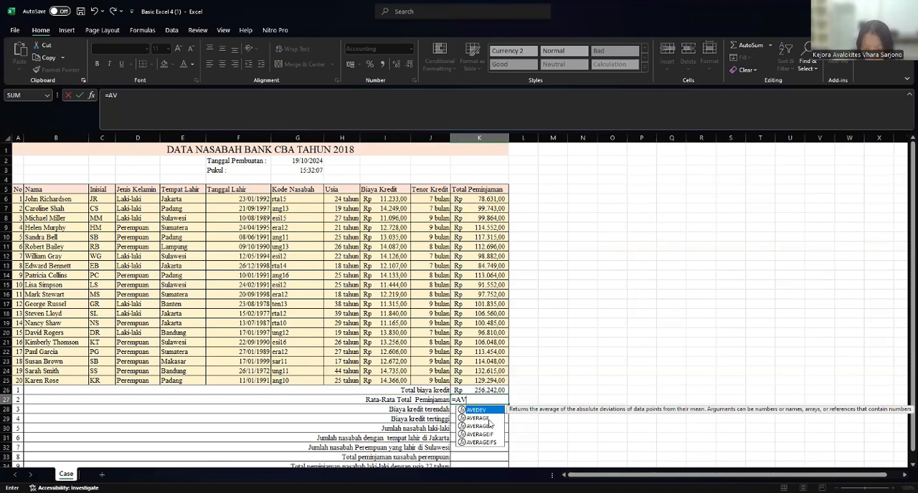
left_click(488, 419)
double_click(487, 419)
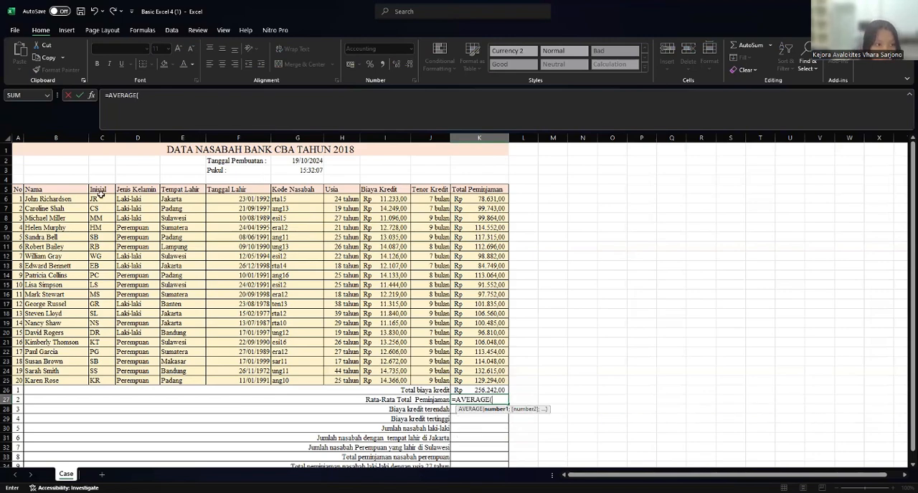
left_click(475, 200)
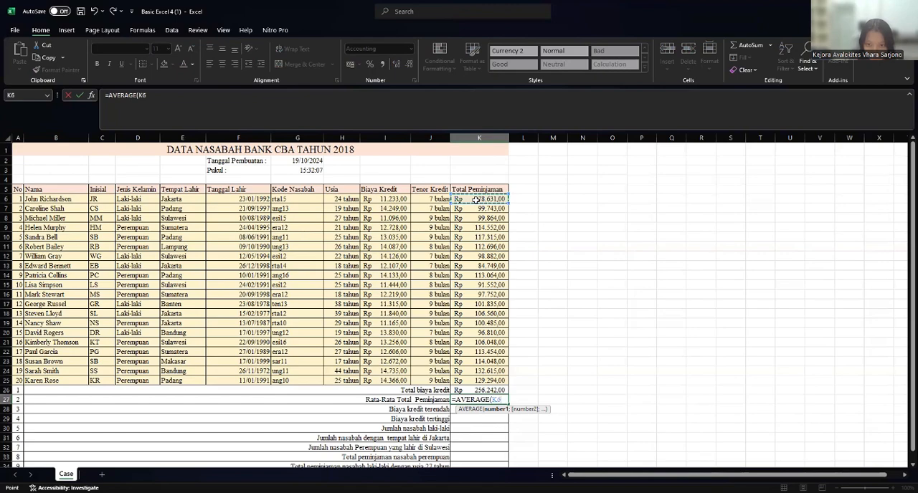
left_click_drag(486, 374, 483, 382)
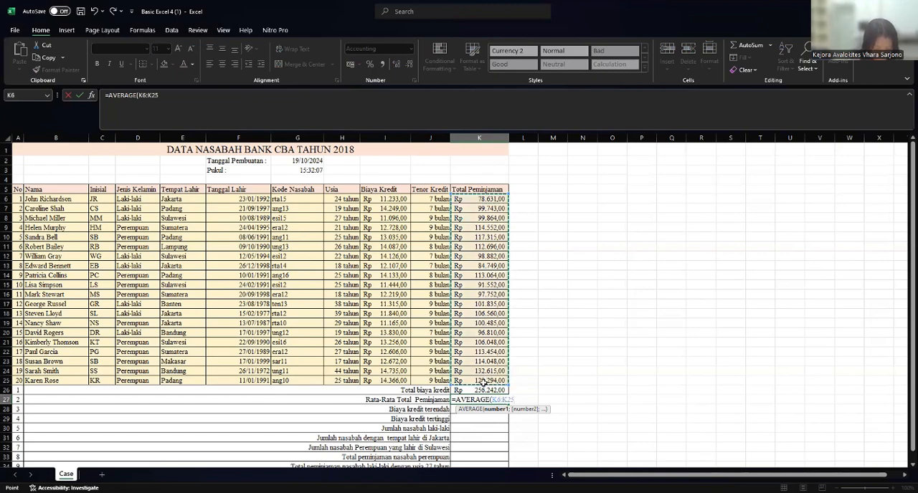
key("Return")
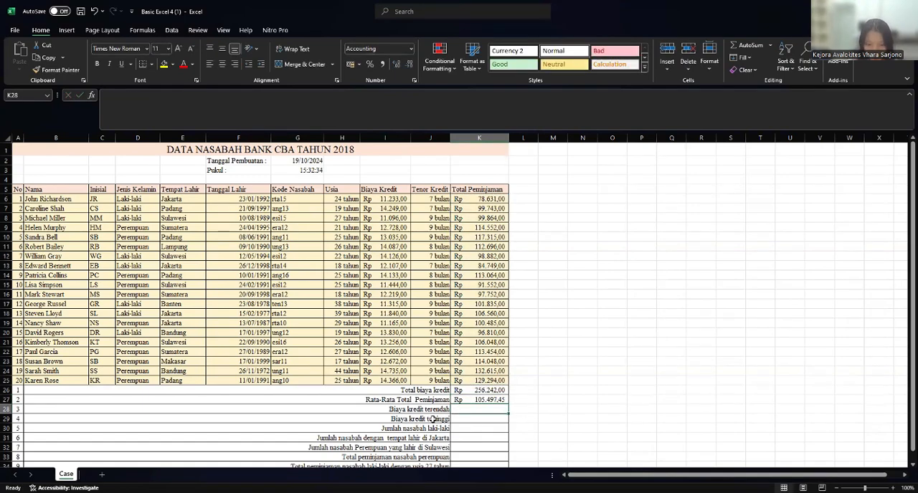
- Find Biaya kredit terendah in K28 with a MIN formula over the Biaya Kredit values in I6:I25
type("=")
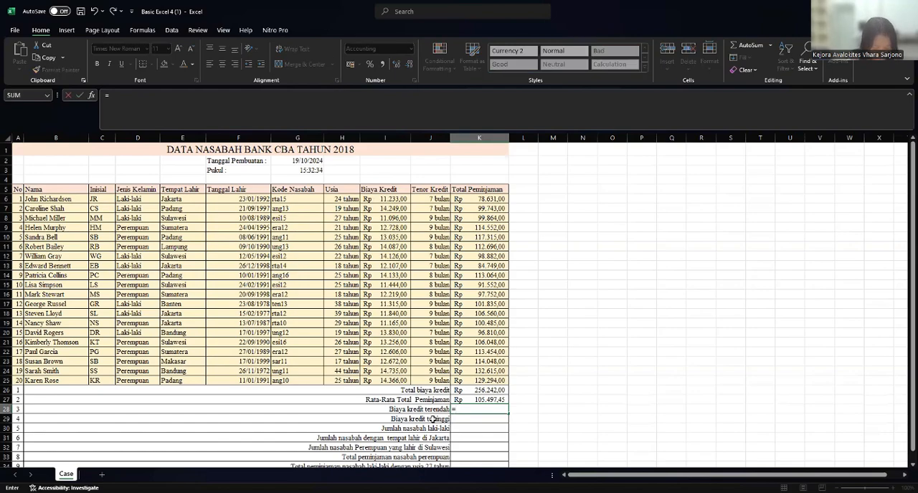
type("M")
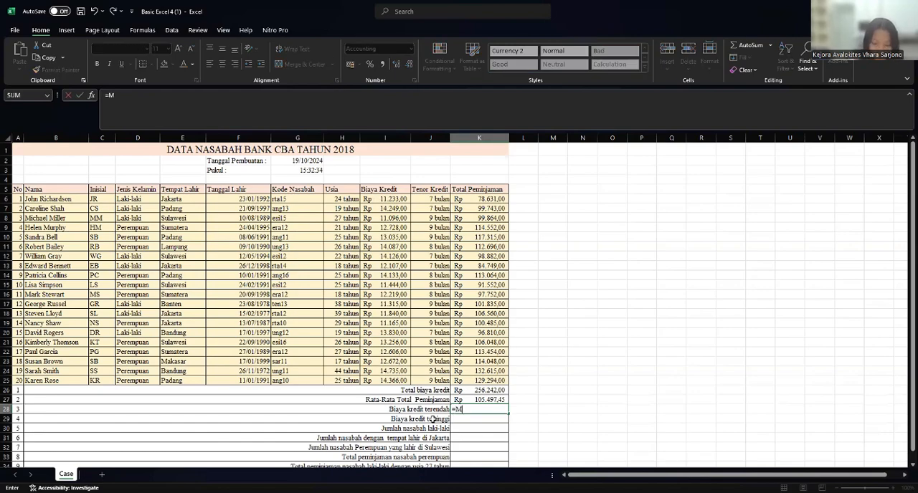
type("IN")
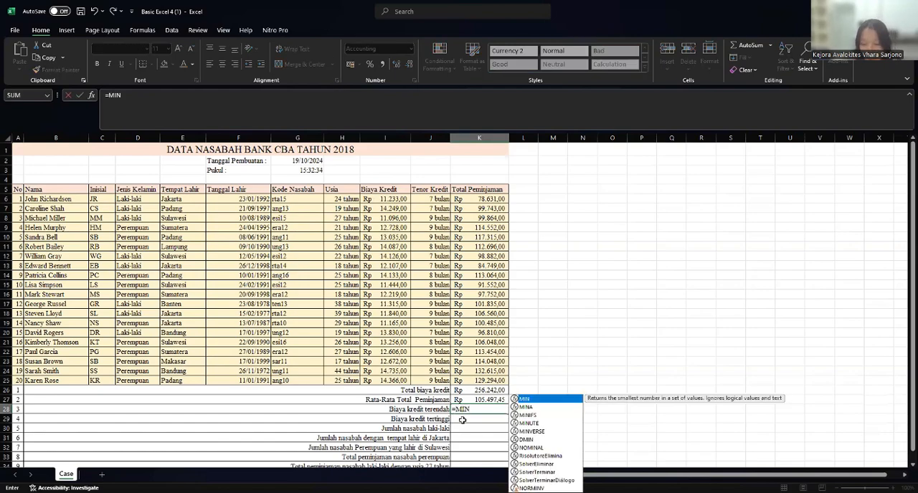
double_click(530, 399)
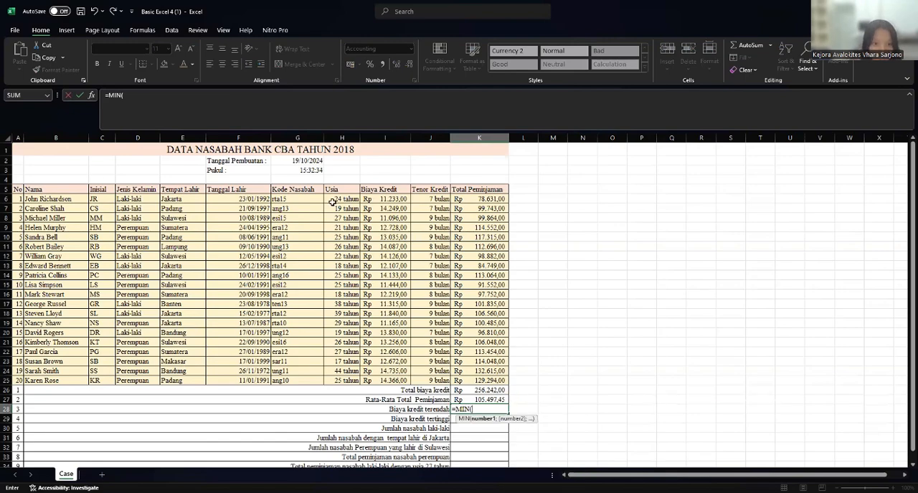
left_click(394, 198)
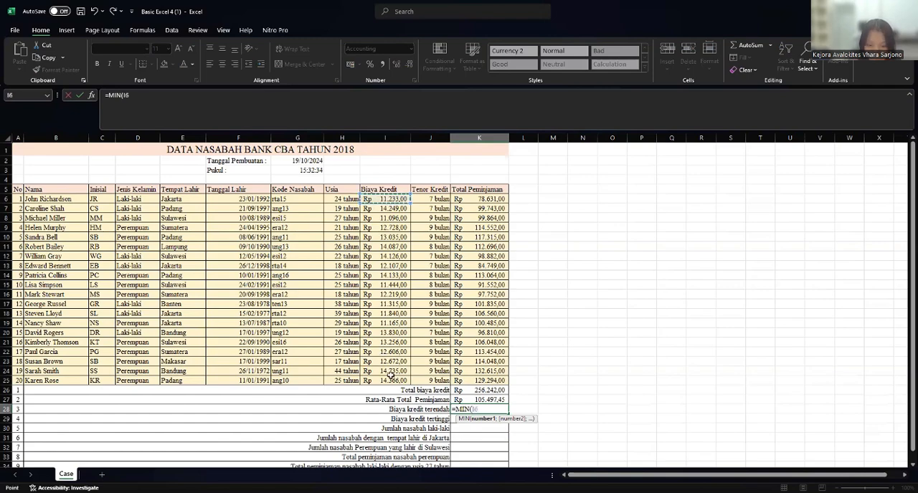
left_click(392, 380, "shift")
key("Return")
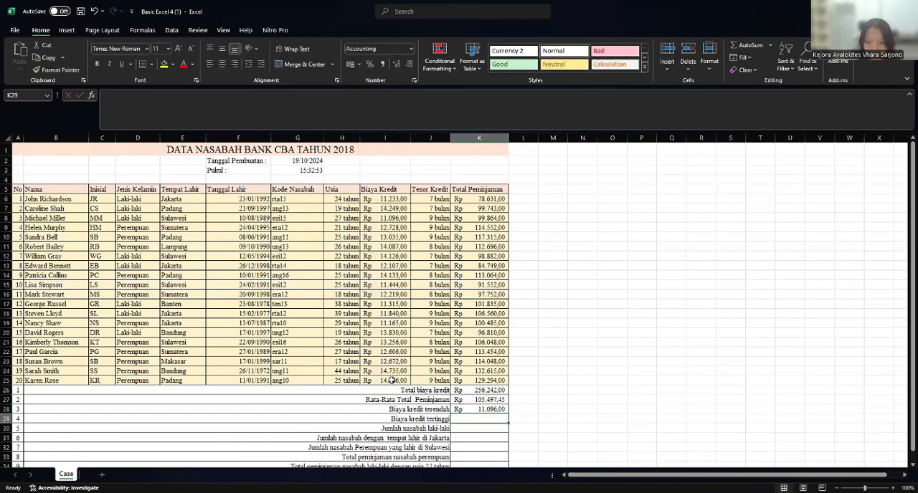
- Find Biaya kredit tertinggi in K29 with a MAX formula over the Biaya Kredit values in I6:I25
scroll(510, 399, "down", 1)
scroll(417, 448, "down", 1)
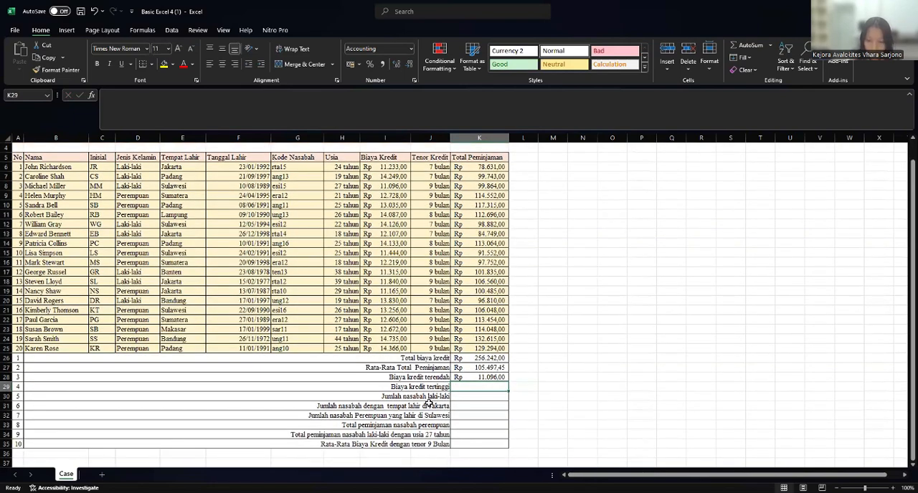
type("=")
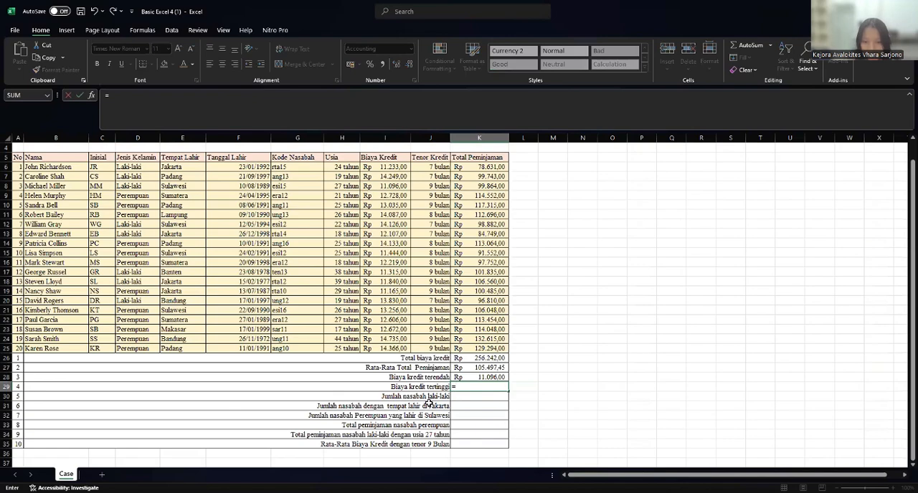
type("MA")
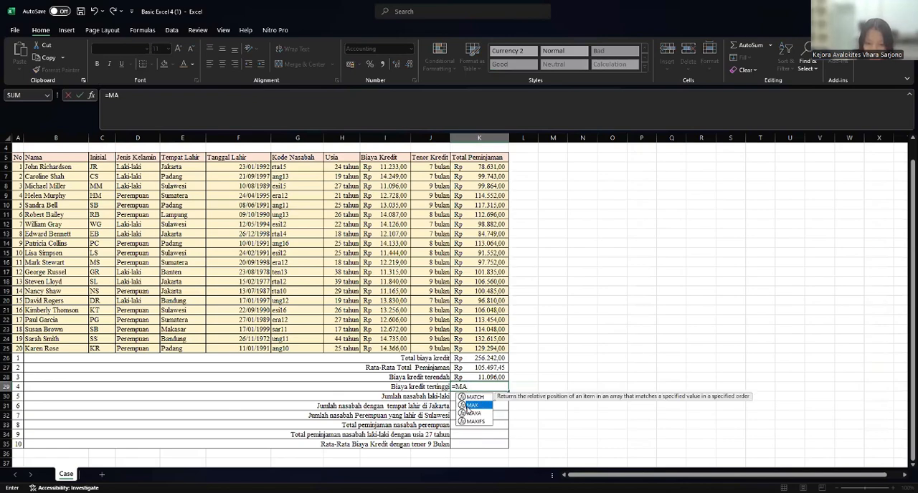
double_click(469, 405)
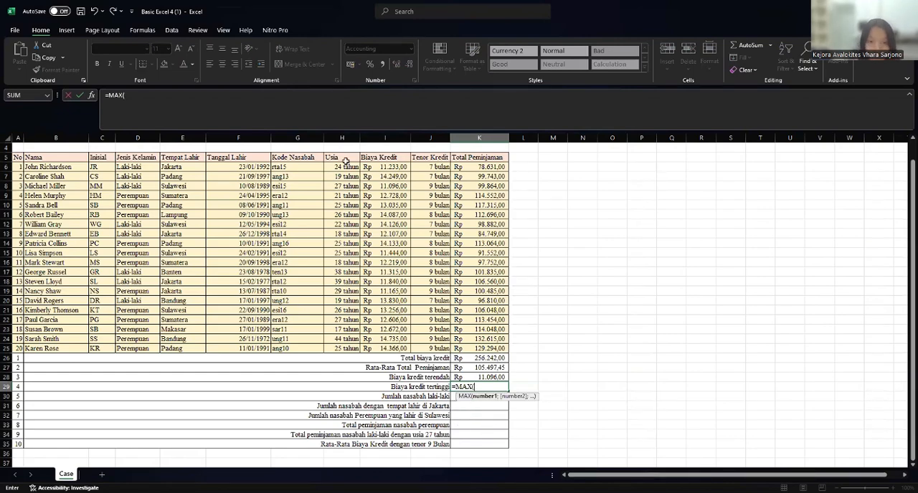
left_click(380, 167)
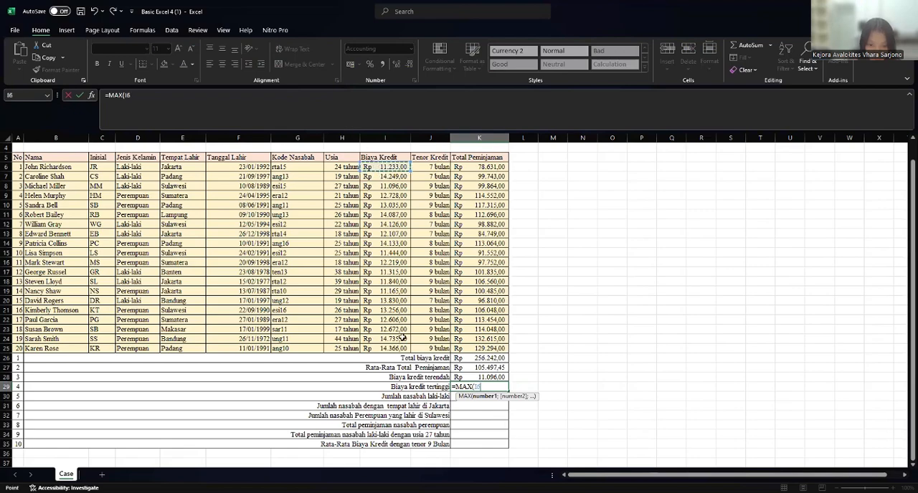
left_click(403, 348, "shift")
key("Return")
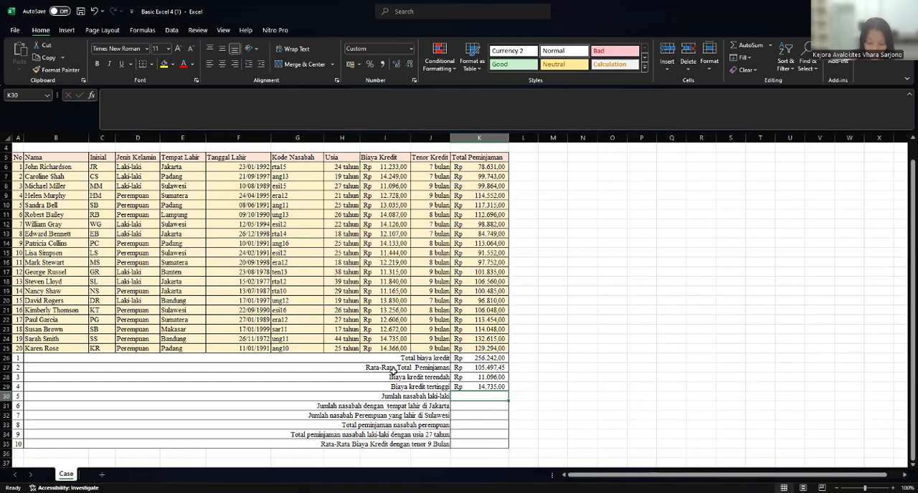
- Count Jumlah nasabah laki-laki in K30 with a COUNTIF over Jenis Kelamin D6:D25, using D6 (Laki-laki) as the criterion
type("=")
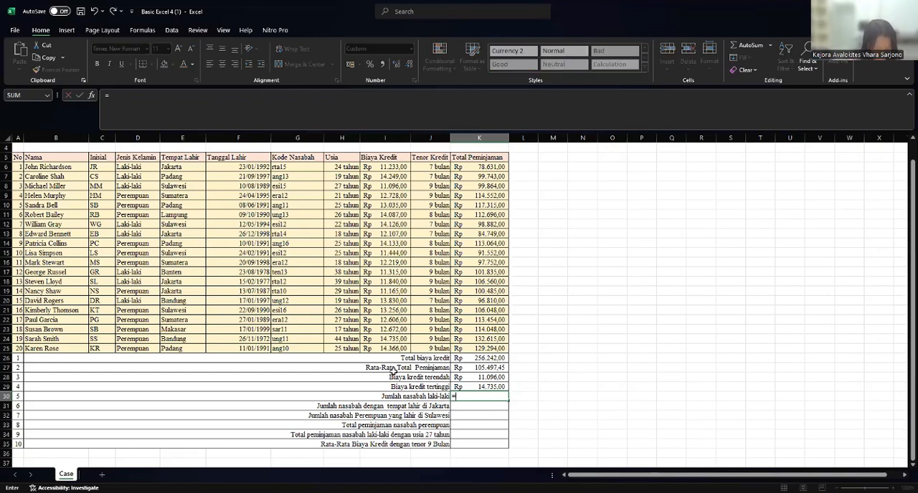
type("C")
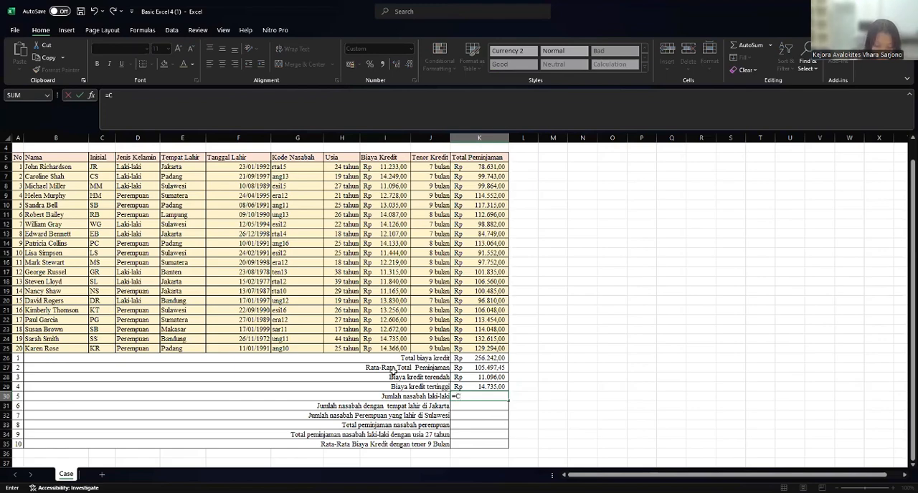
type("OUN")
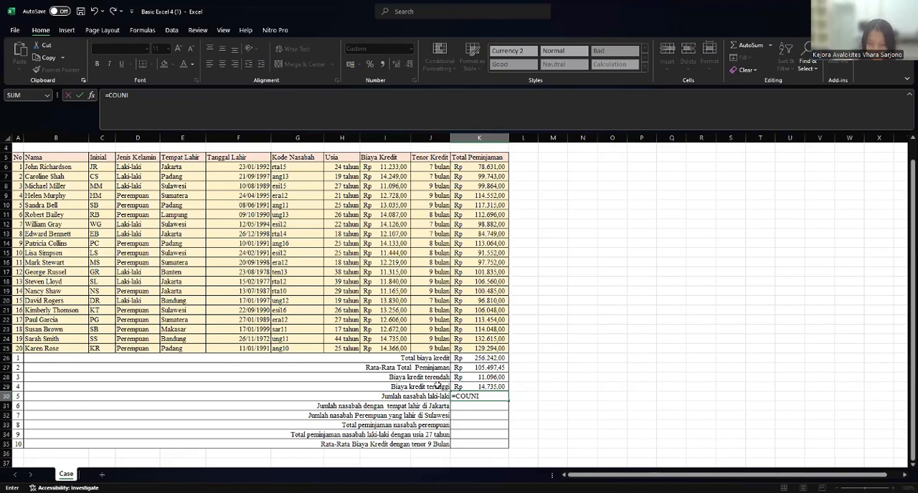
key("BackSpace")
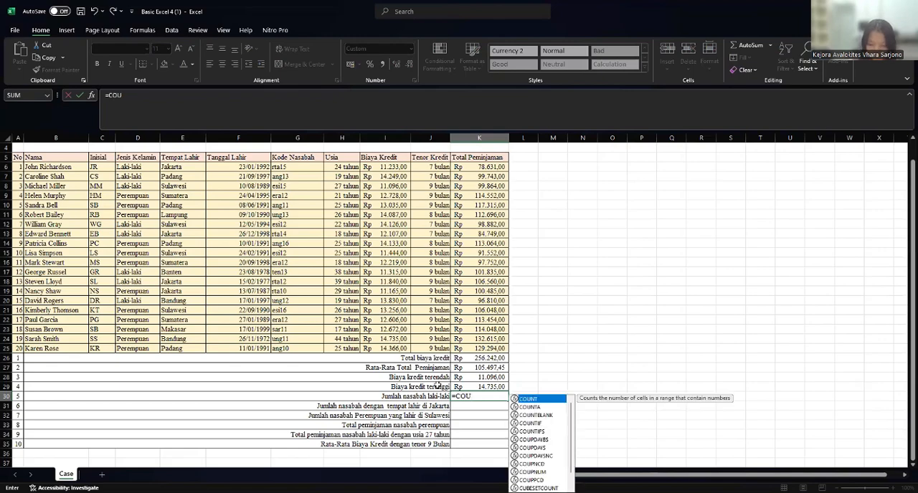
left_click(549, 424)
double_click(548, 424)
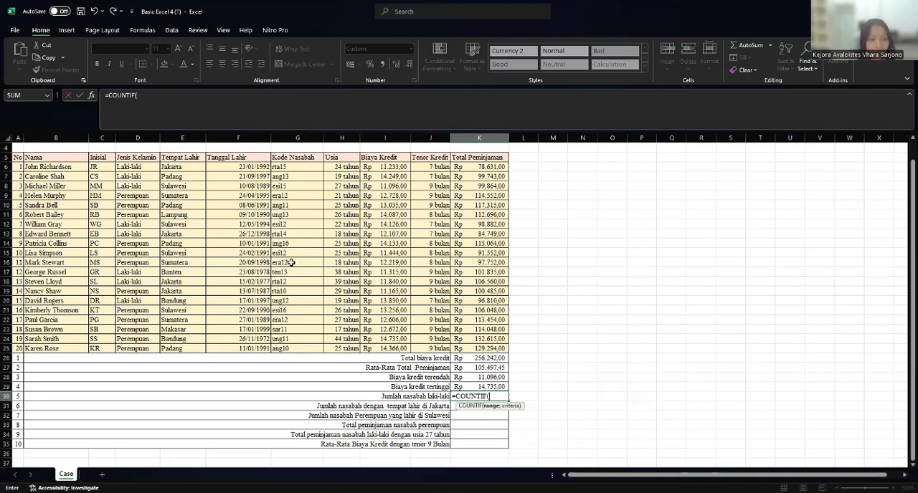
left_click(134, 166)
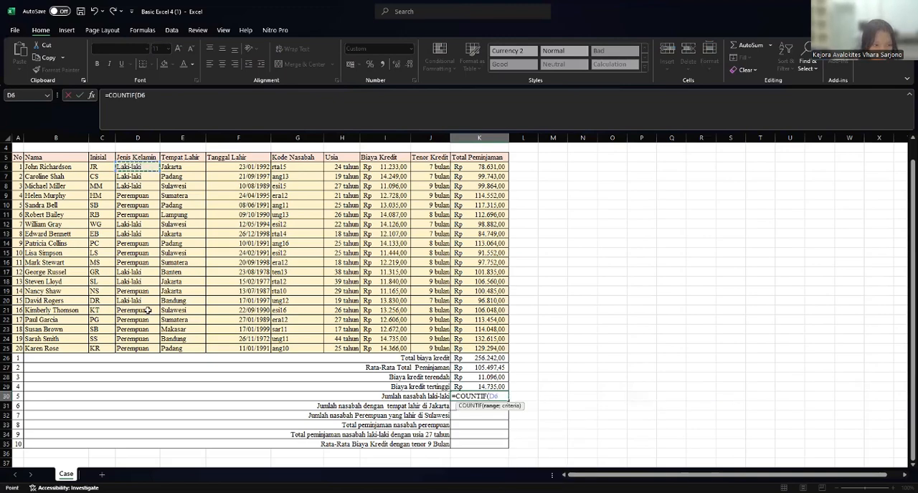
left_click(145, 352, "shift")
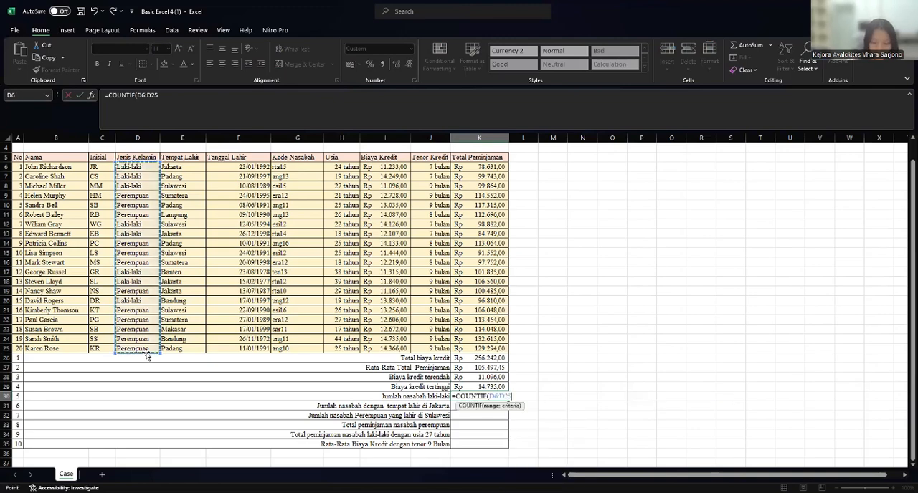
type(";")
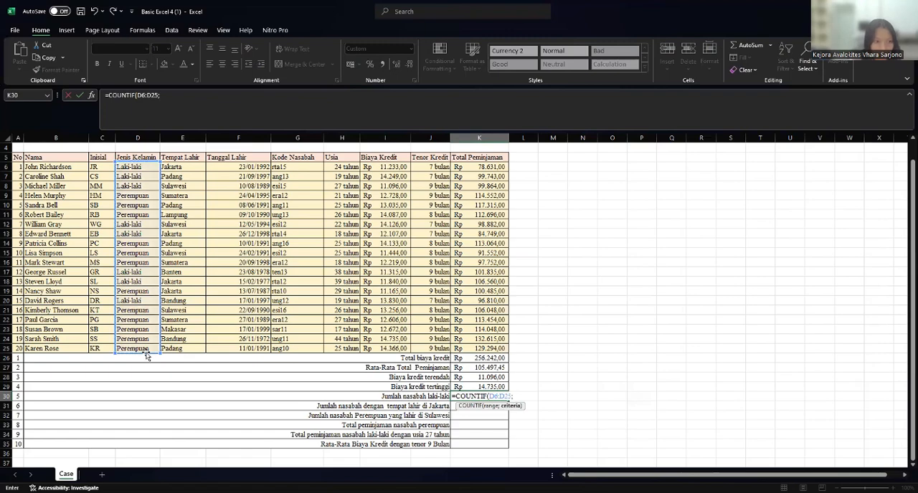
left_click(149, 169)
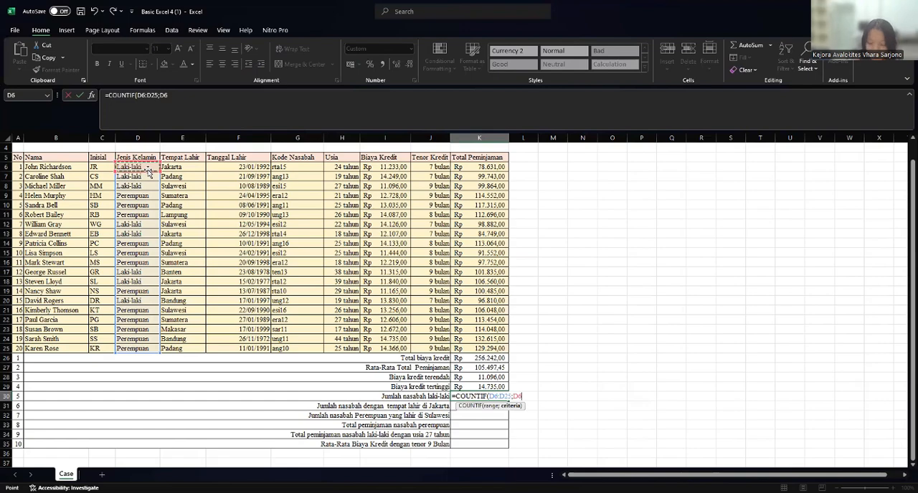
key("Return")
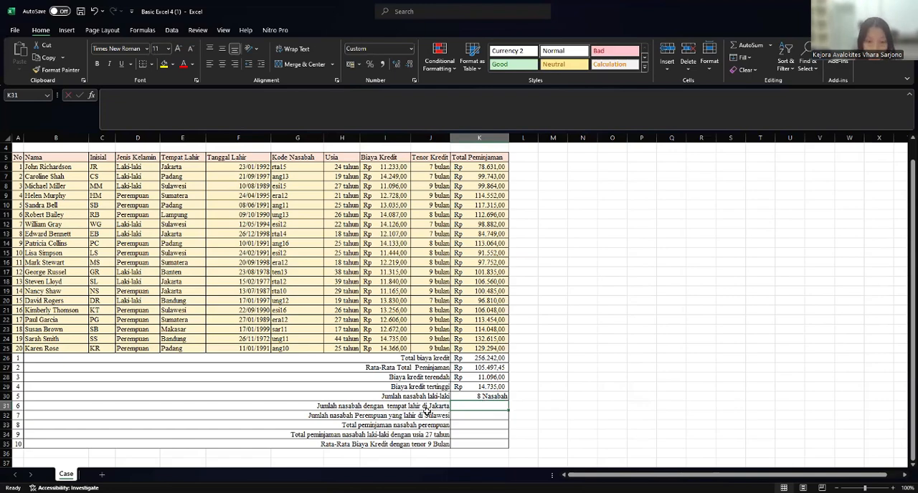
- Count the customers born in Jakarta in K31 with a COUNTIF over Tempat Lahir E6:E25, using E6 as the criterion
type("=")
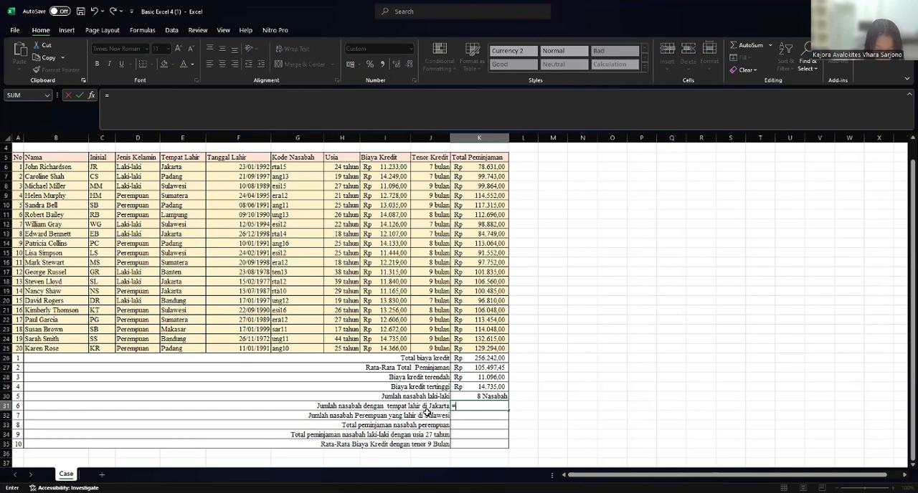
type("COU")
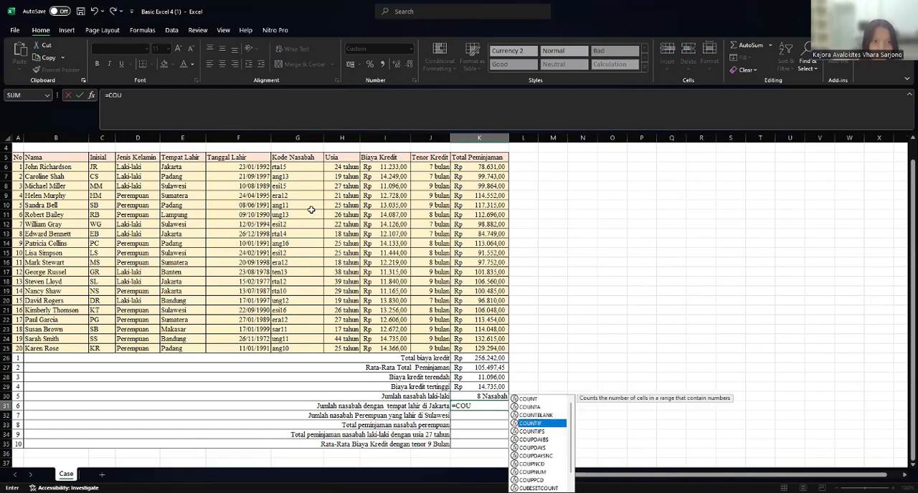
key("Tab")
left_click(183, 167)
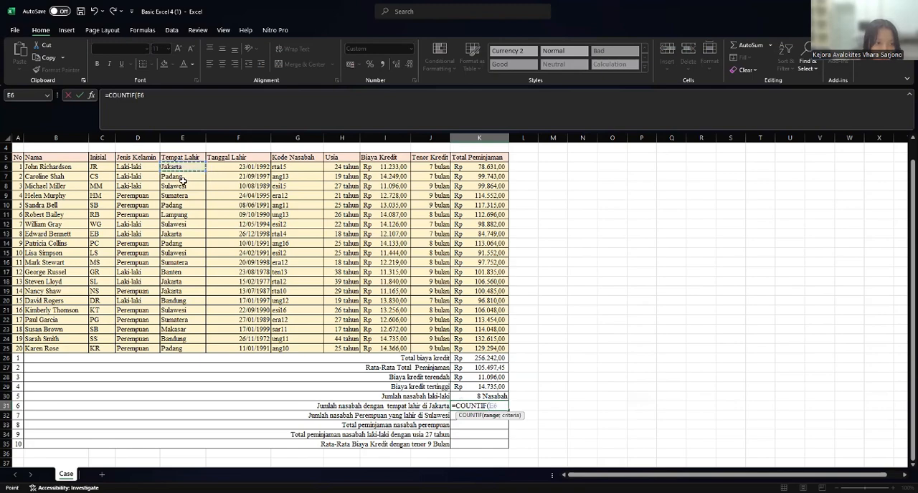
left_click(164, 348, "shift")
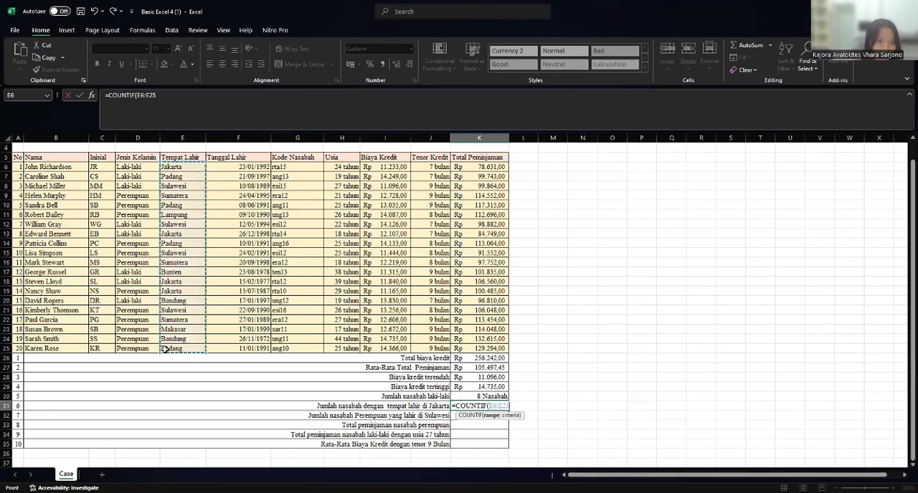
type(";")
left_click(188, 168)
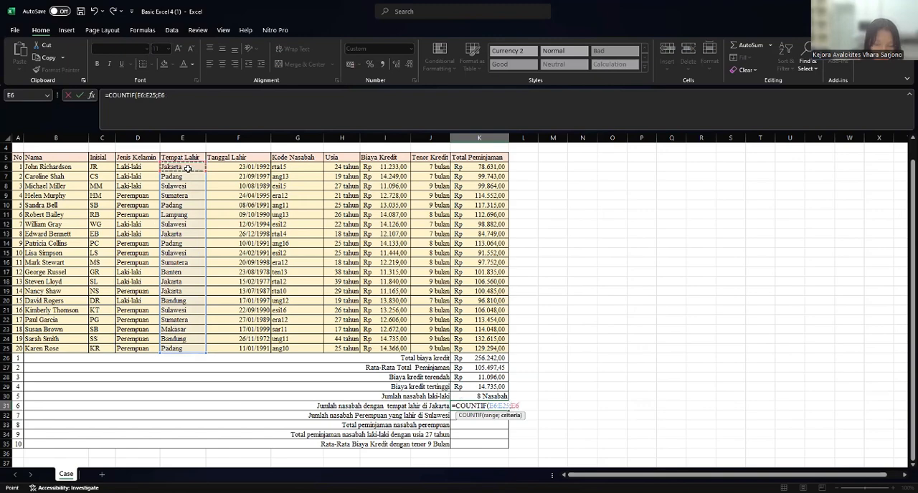
key("Return")
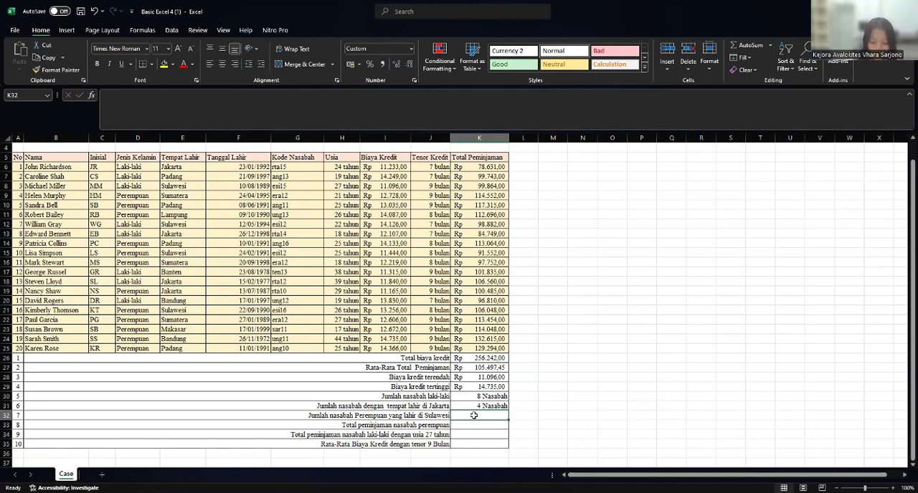
- Start a COUNTIFS formula in K32 with Jenis Kelamin D6:D25 as the first range and D21 (Perempuan) as its criterion
type("=C")
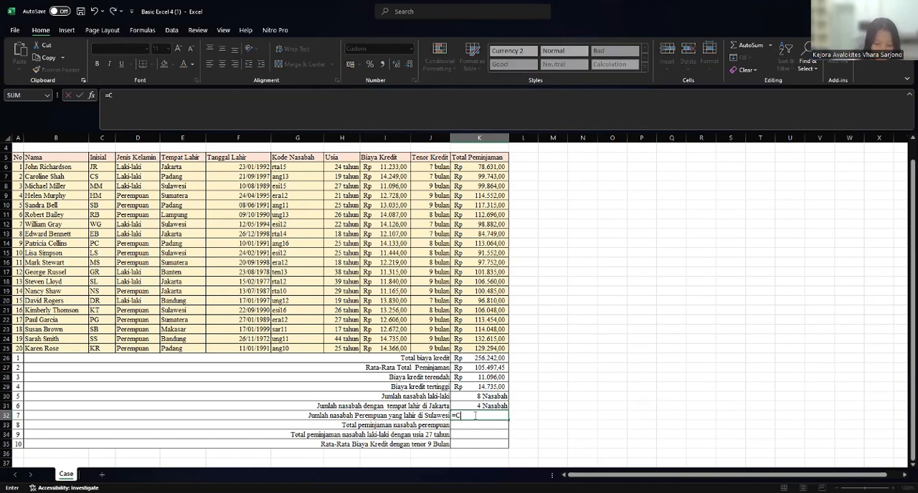
type("O")
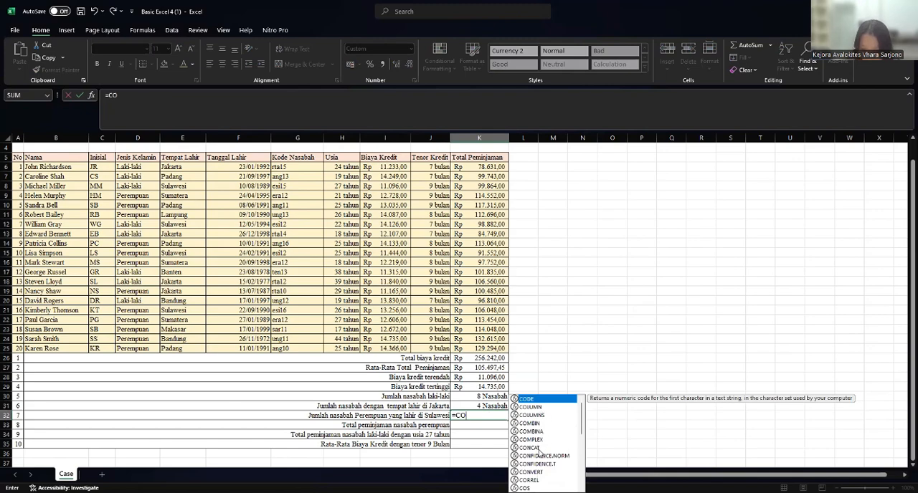
type("U")
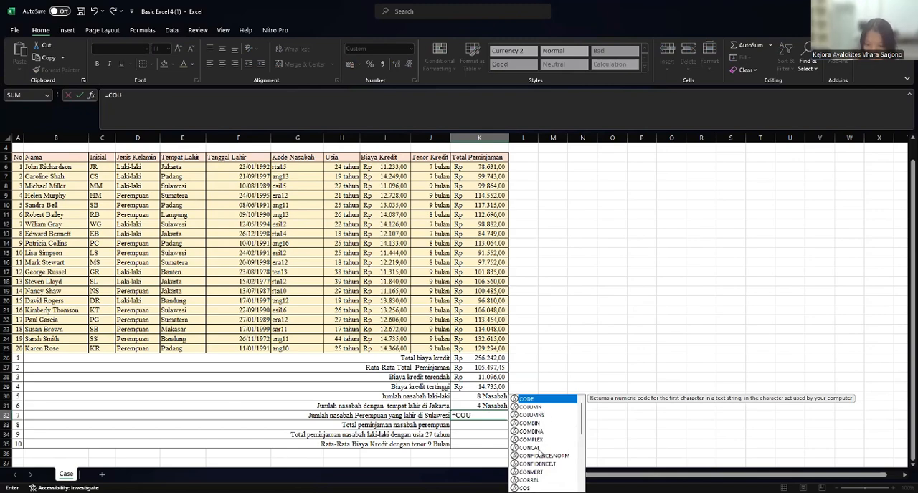
type("N")
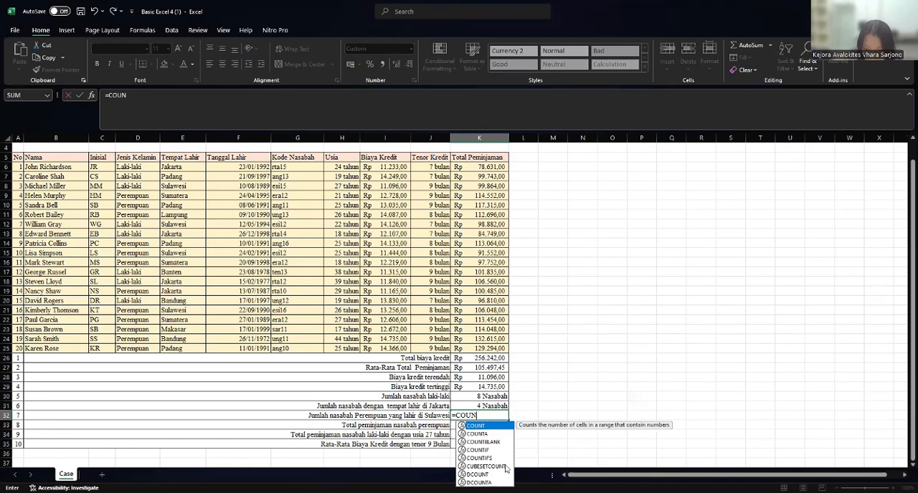
left_click(491, 458)
double_click(491, 458)
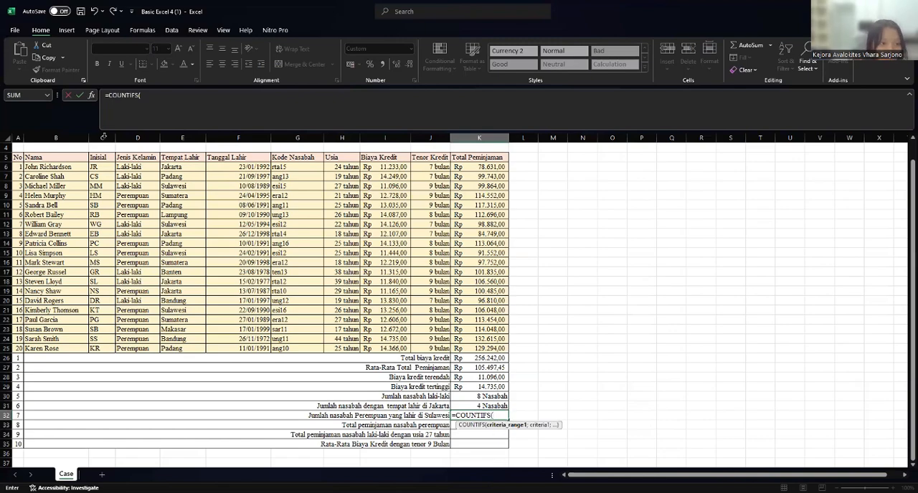
left_click(133, 167)
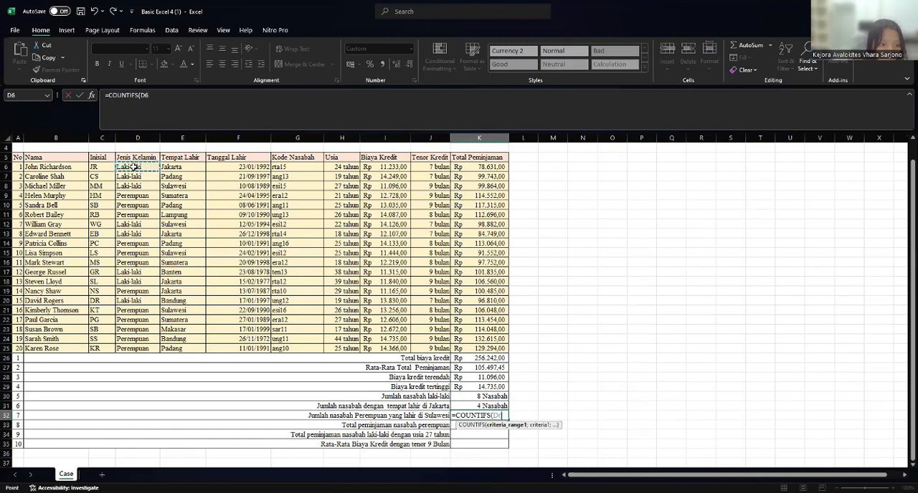
left_click(153, 349, "shift")
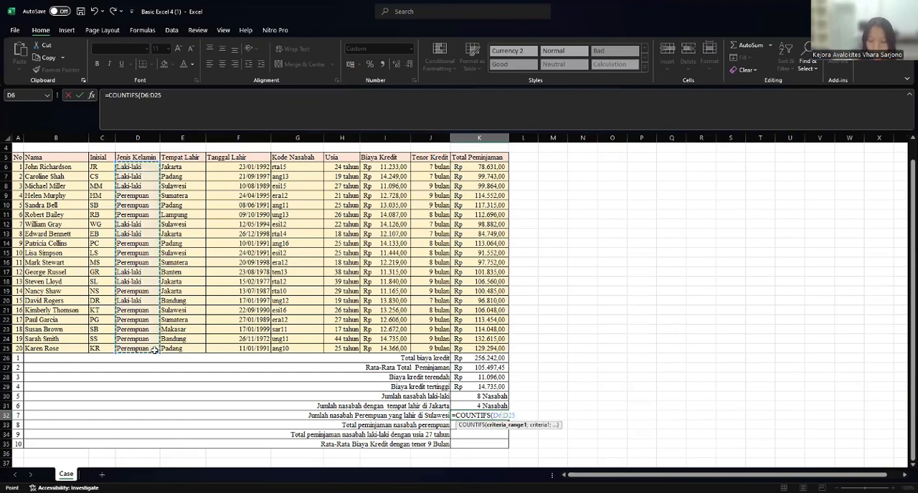
type(";")
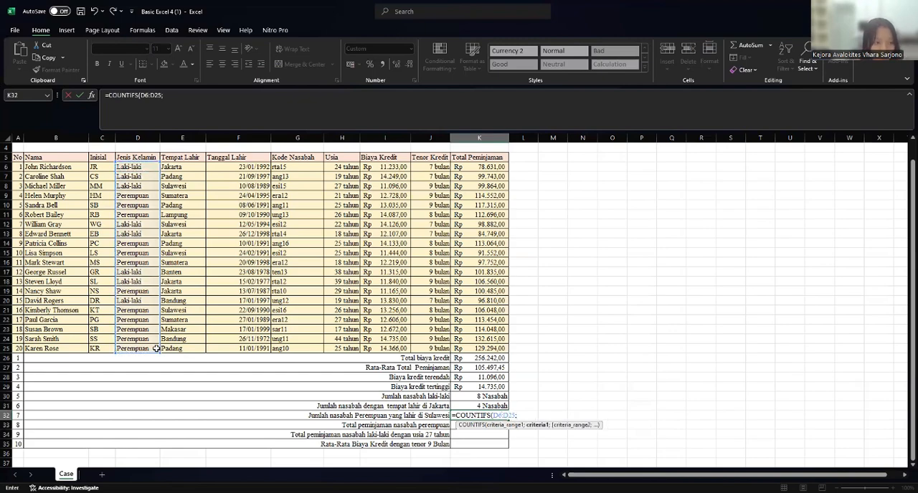
left_click(138, 312)
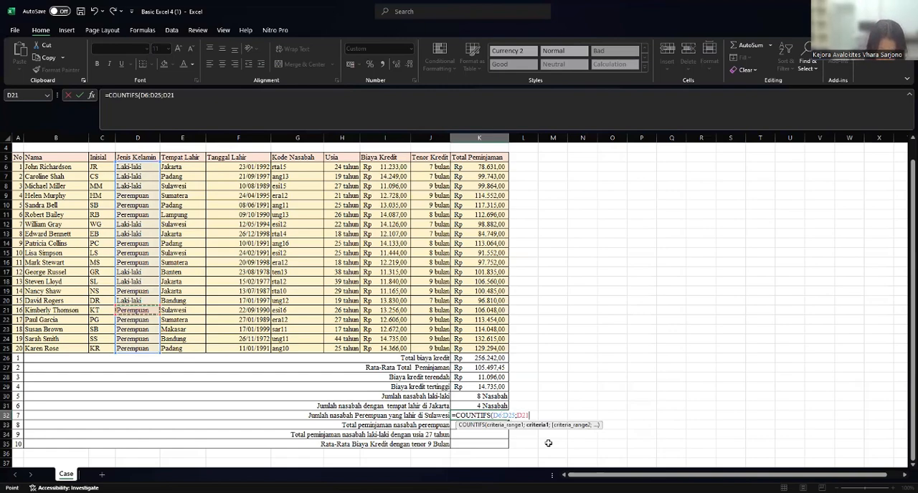
- Complete the K32 COUNTIFS with Tempat Lahir E6:E25 as the second range and E12 (Sulawesi) as its criterion
type(";")
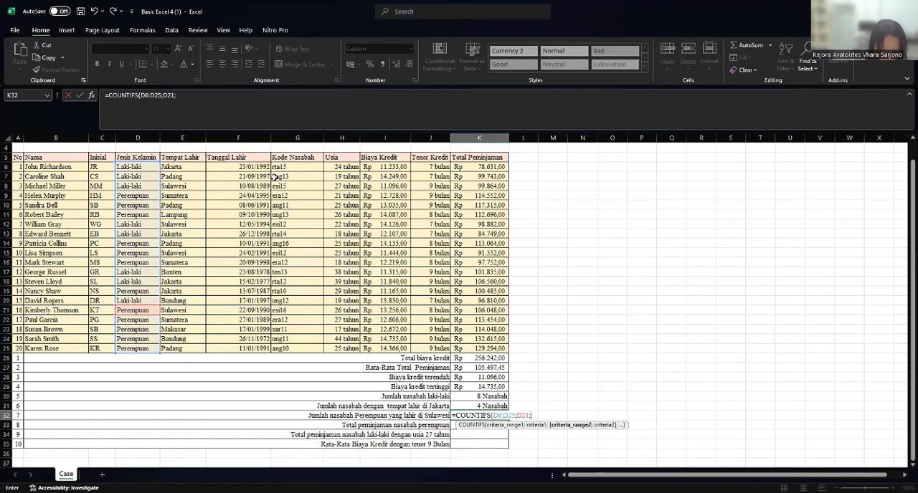
left_click(183, 166)
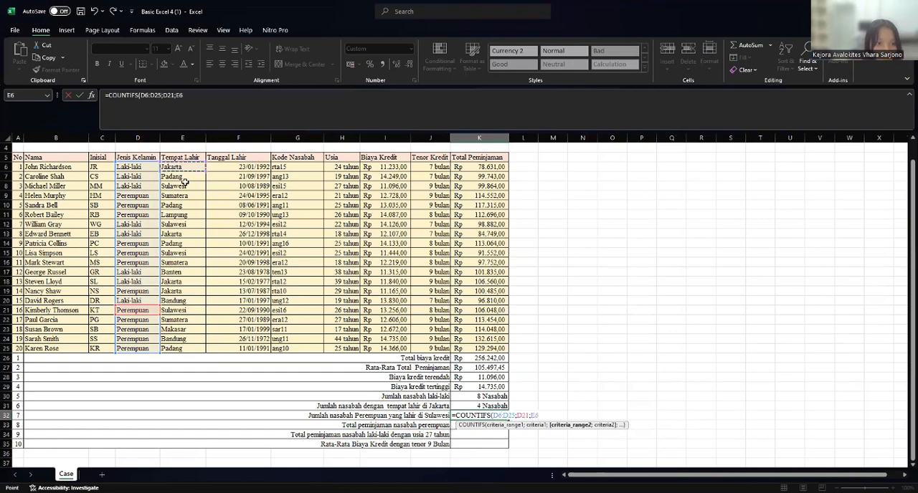
left_click(177, 348, "shift")
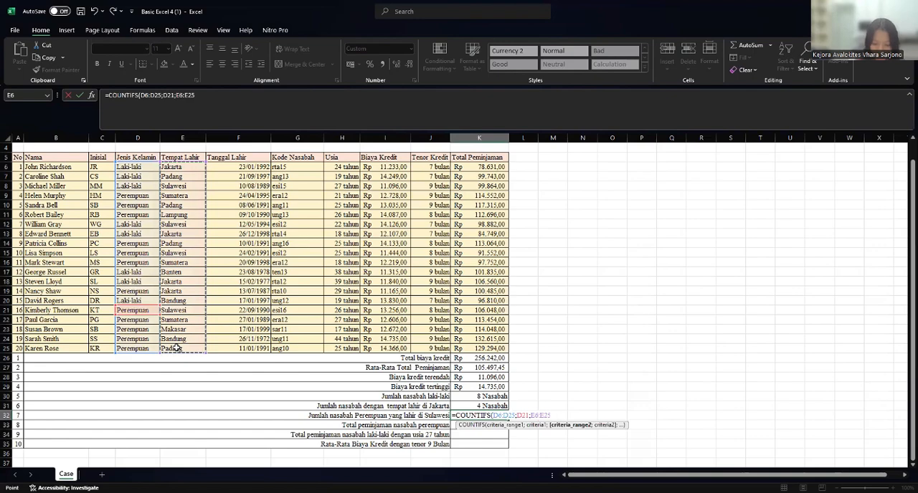
type(";")
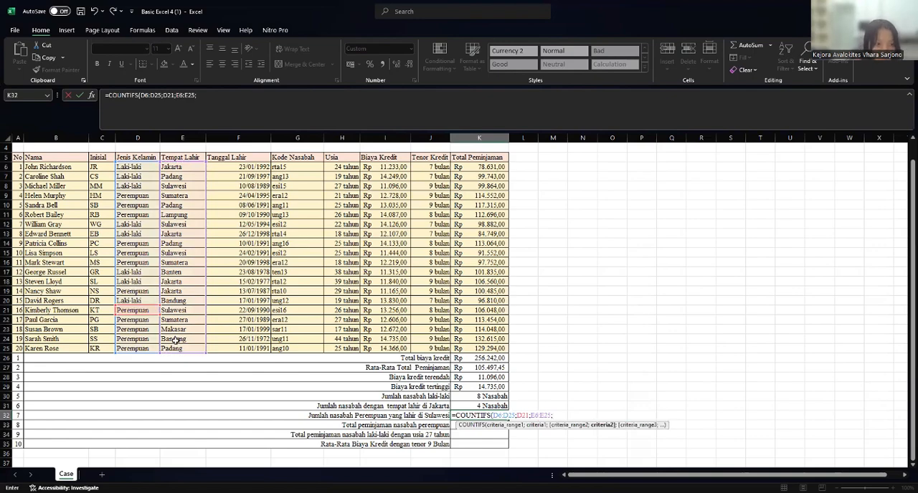
left_click(194, 224)
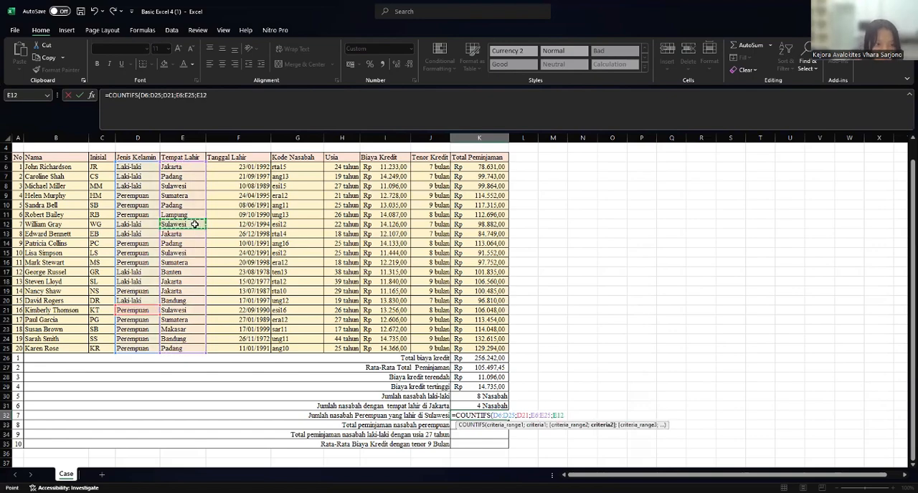
key("Return")
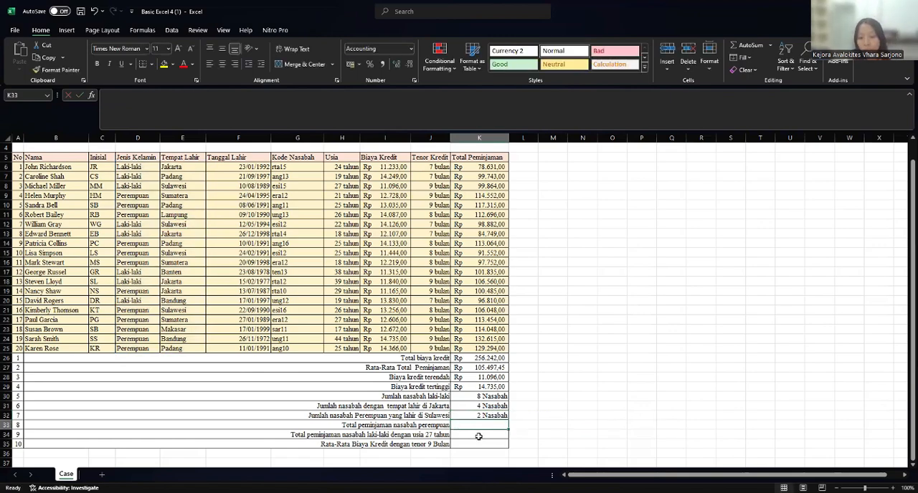
- Start a SUMIF formula in K33 for Total peminjaman nasabah perempuan, with Jenis Kelamin D6:D25 as the range
left_click(368, 427)
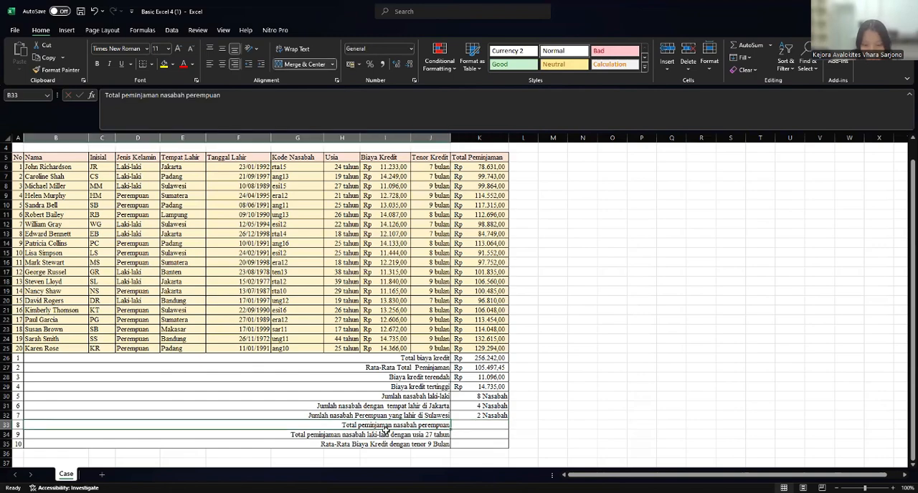
left_click(479, 425)
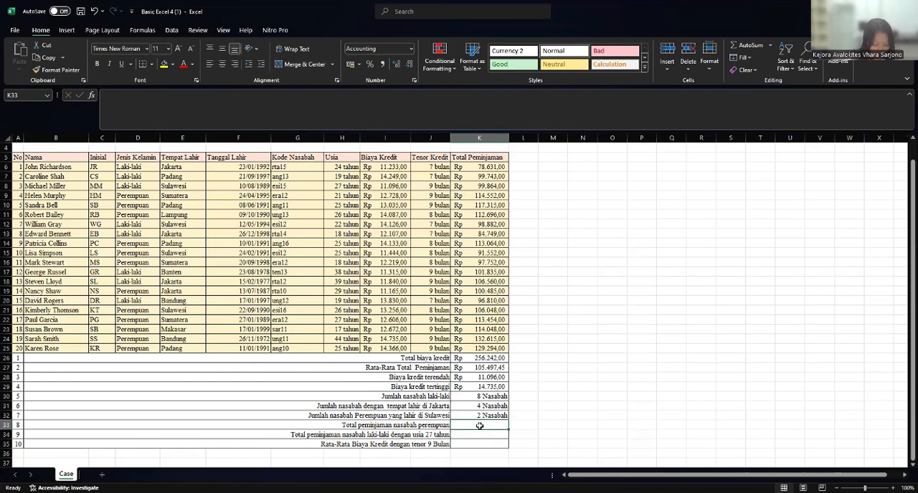
type("=")
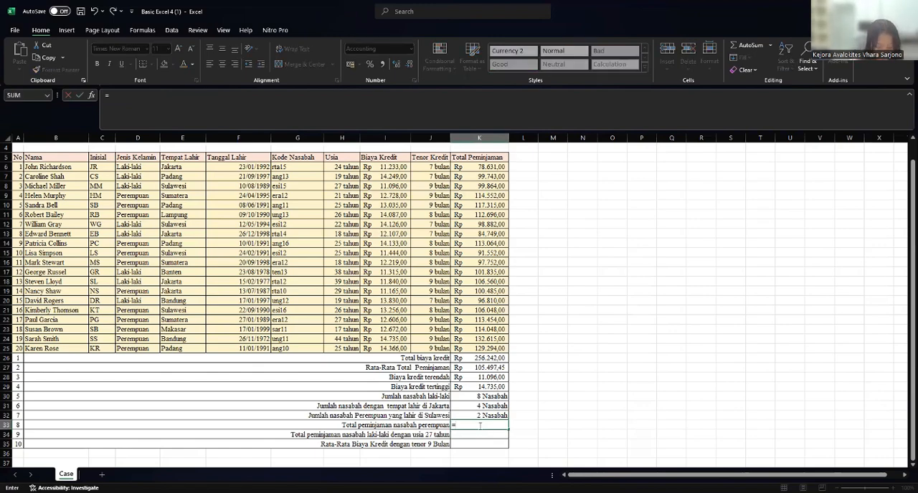
type("S")
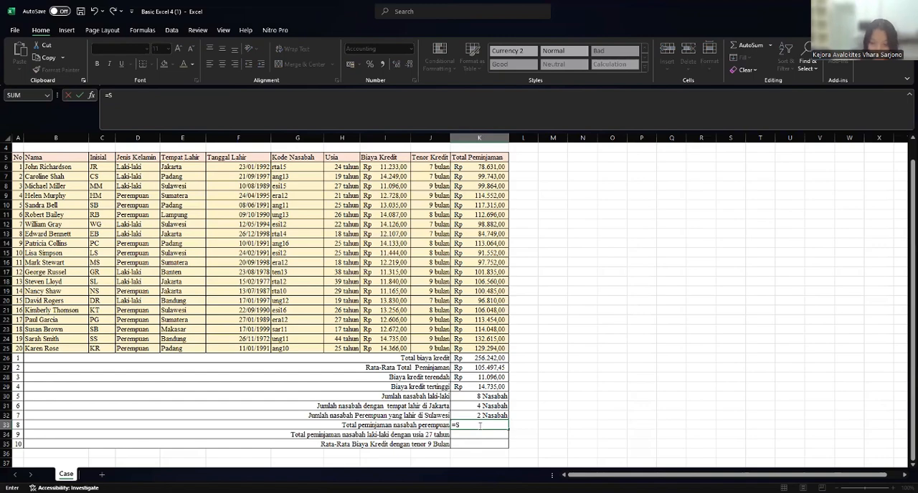
type("UM")
left_click(534, 416)
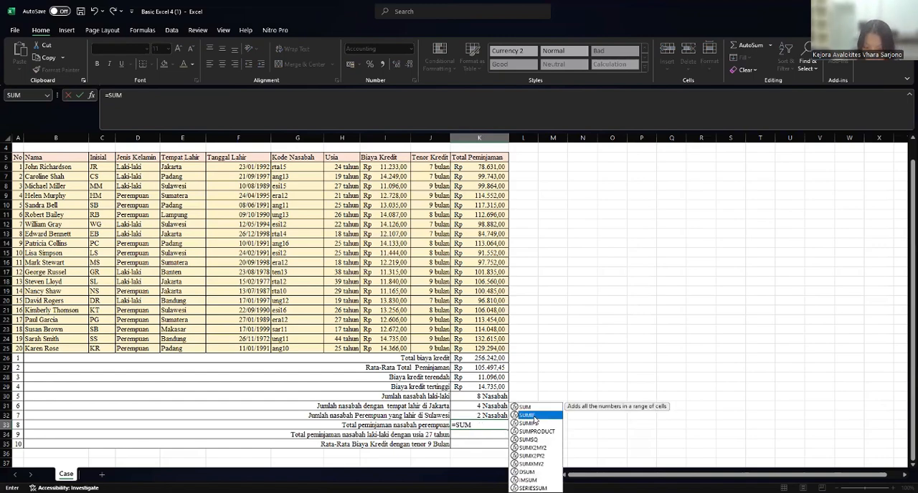
double_click(533, 416)
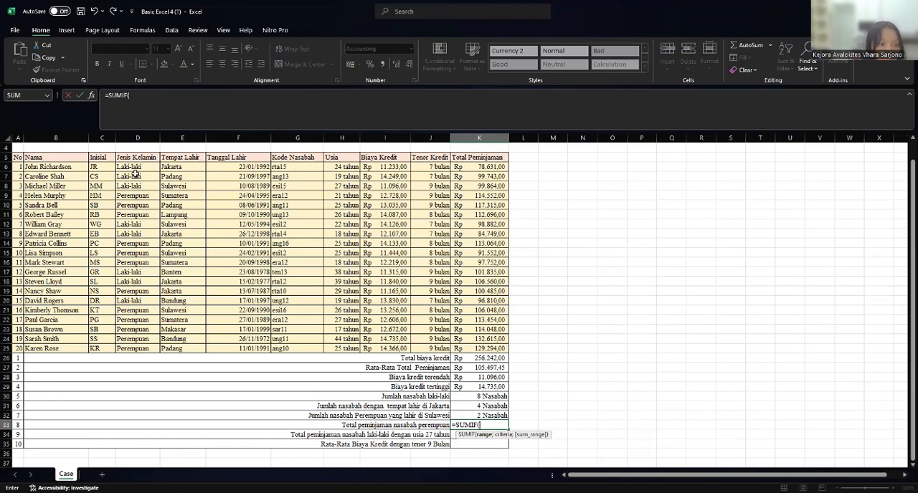
left_click(144, 168)
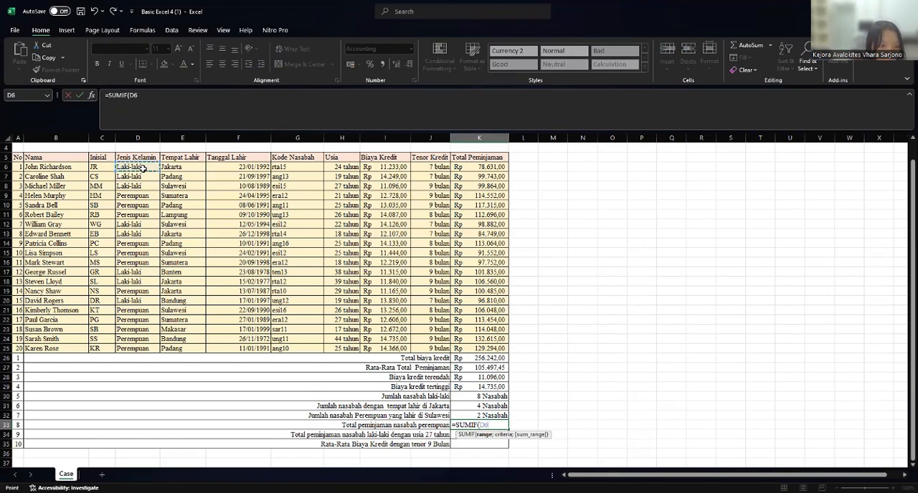
left_click(133, 348, "shift")
type(";")
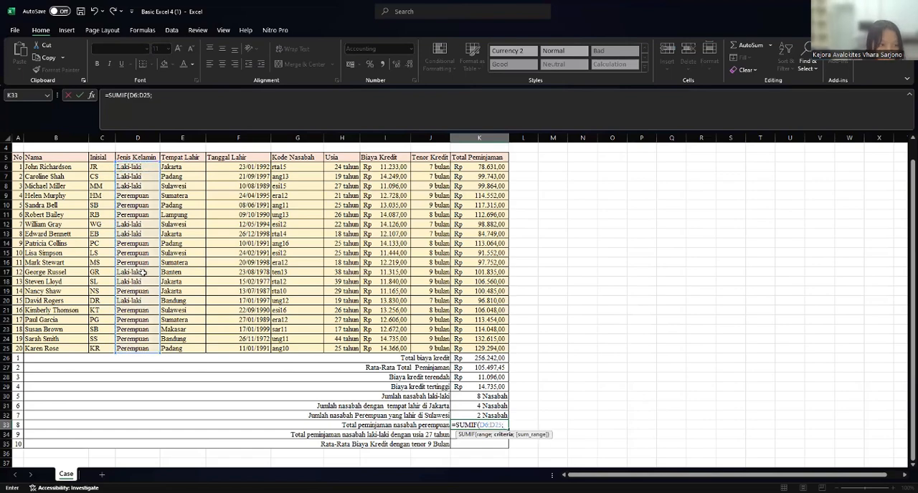
- Complete the K33 SUMIF with D9 (Perempuan) as the criterion and Total Peminjaman K6:K25 as the sum range
left_click(138, 196)
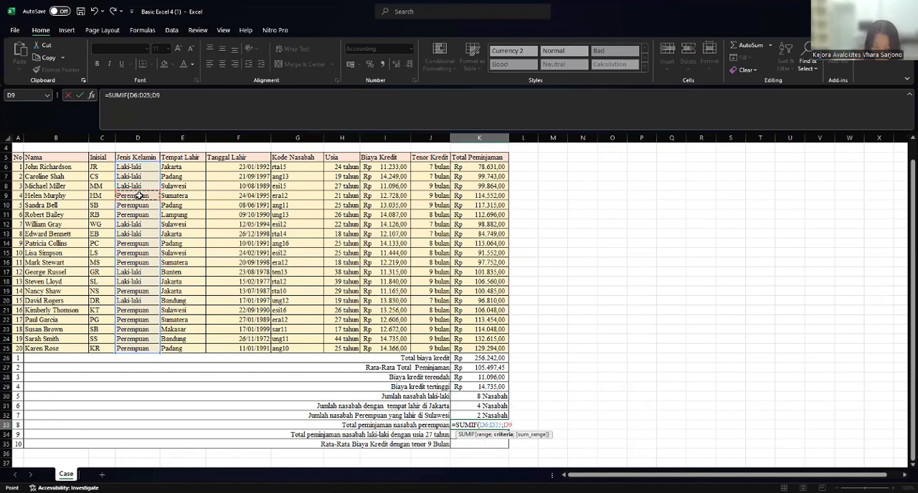
type(";")
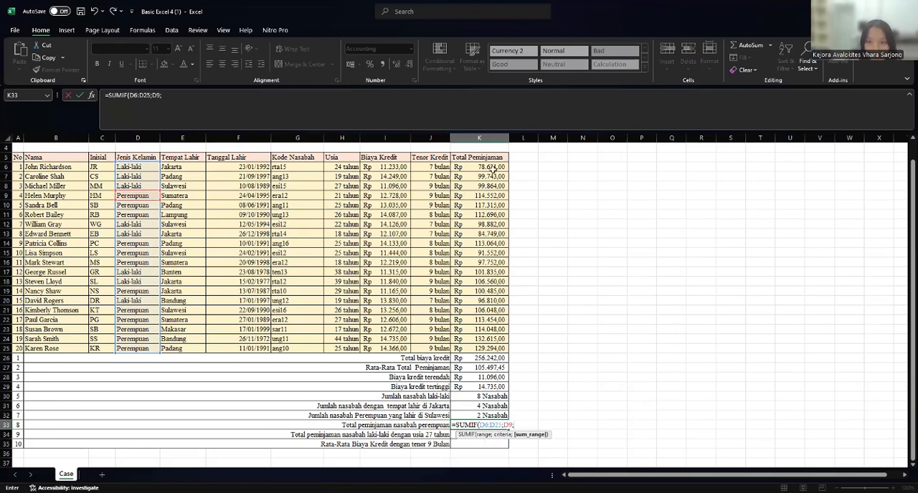
left_click(471, 167)
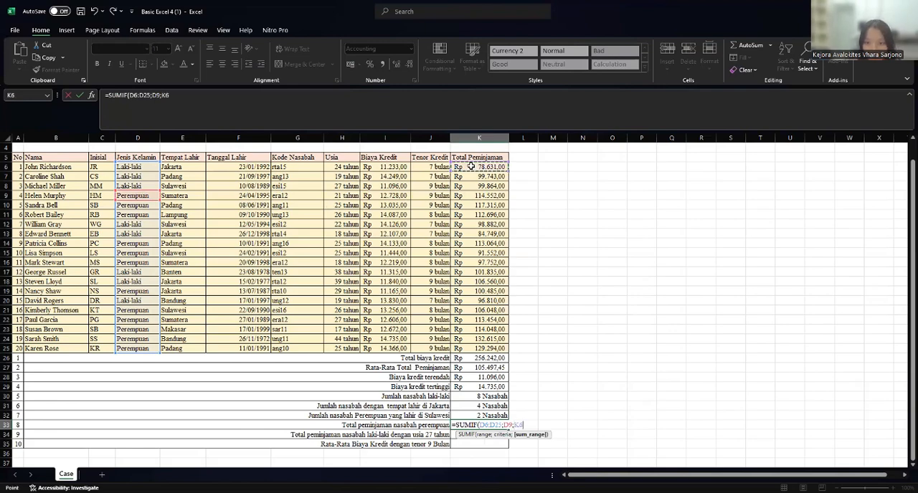
left_click(489, 349, "shift")
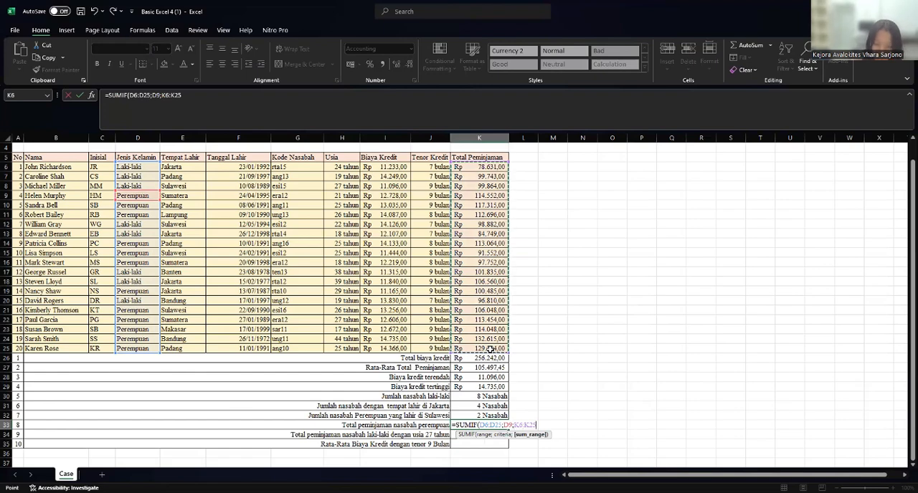
key("Return")
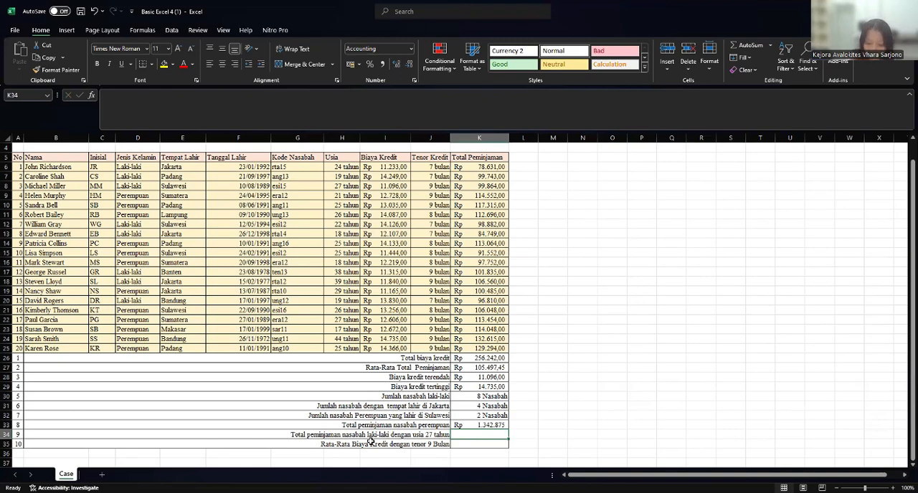
- Start a SUMIFS formula in K34 for Total peminjaman nasabah laki-laki dengan usia 27 tahun
type("=")
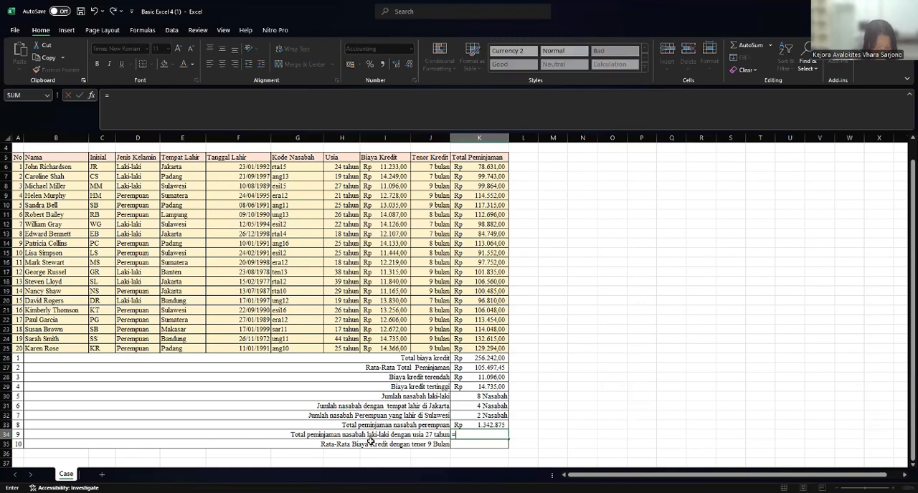
type("SU")
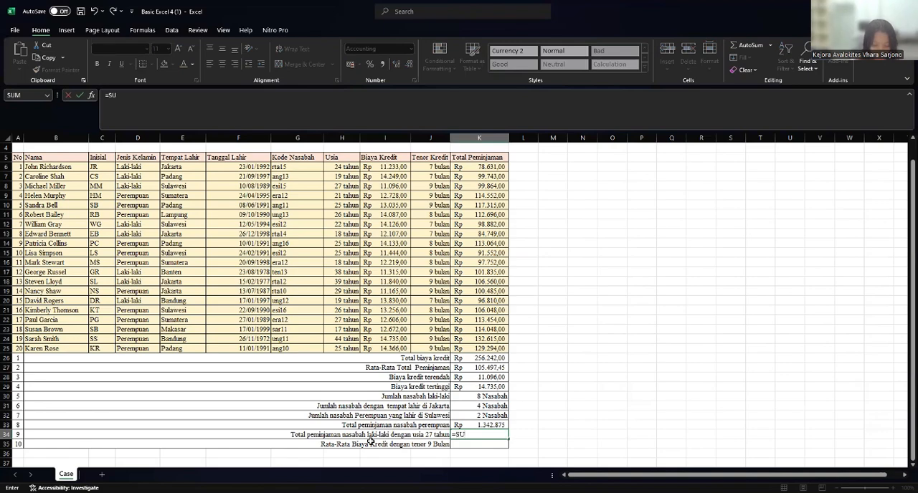
type("M")
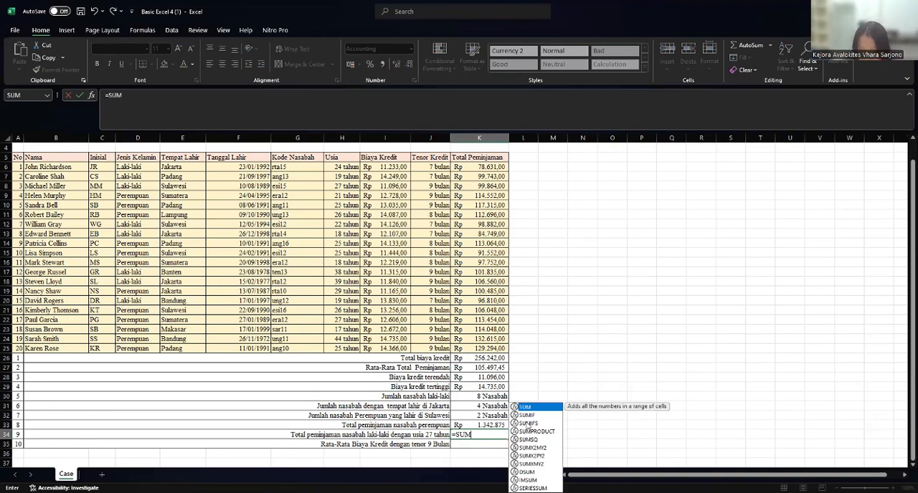
double_click(525, 424)
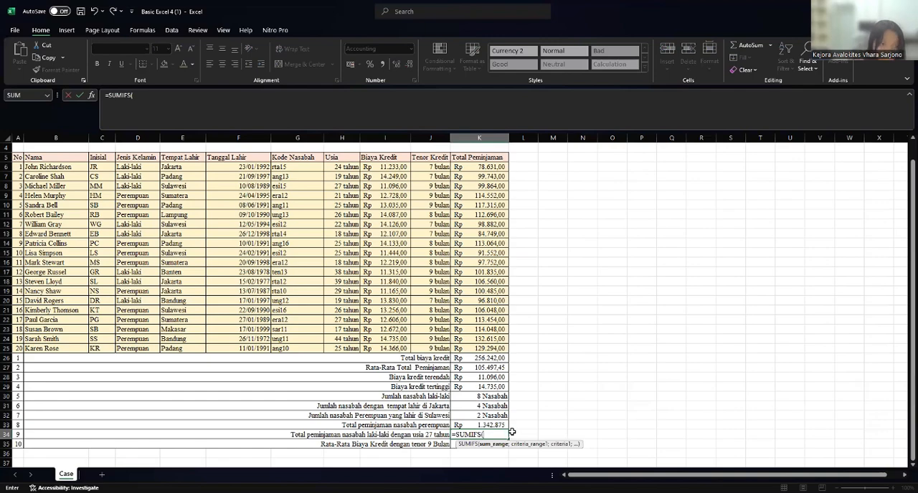
left_click(130, 169)
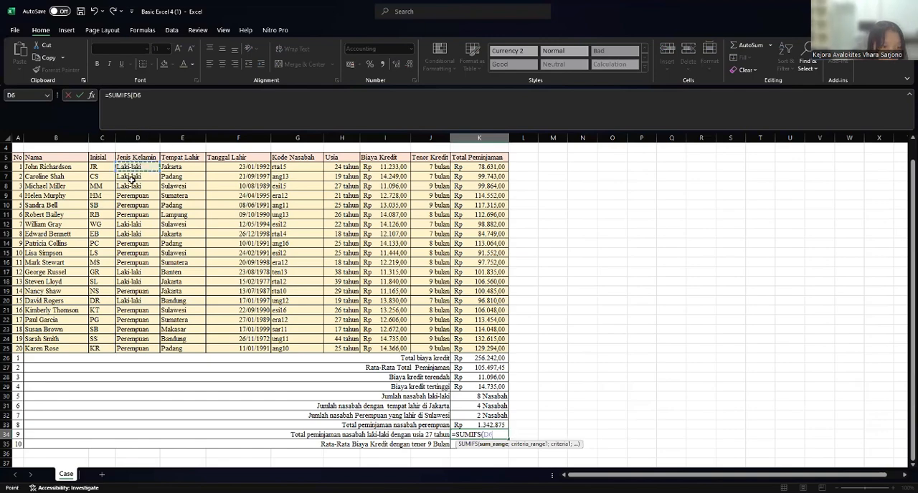
left_click(133, 353, "shift")
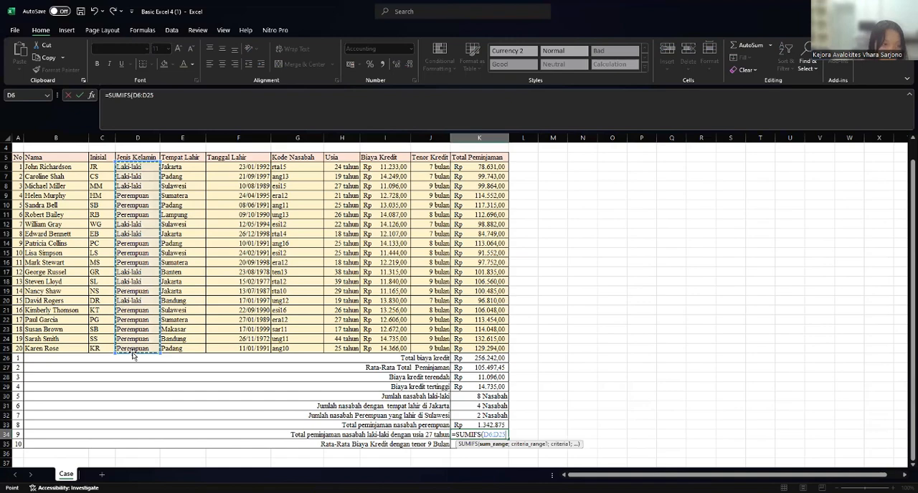
type(";")
left_click(144, 224)
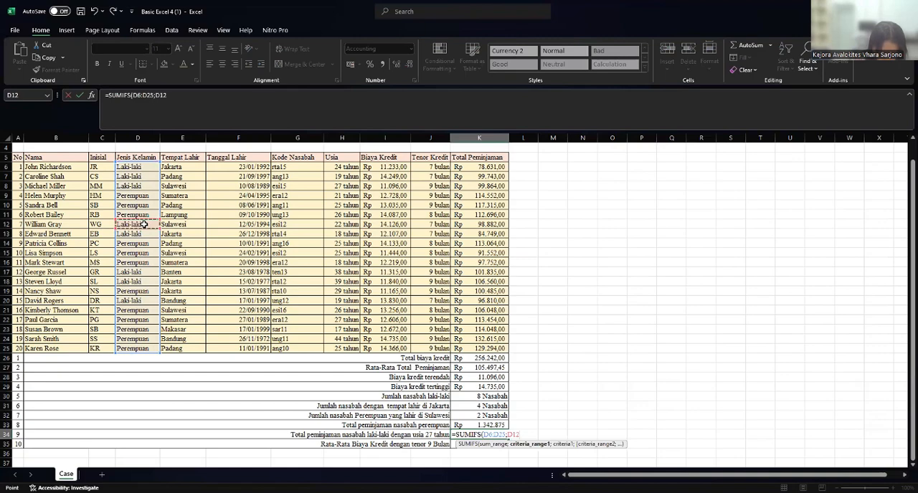
type(";")
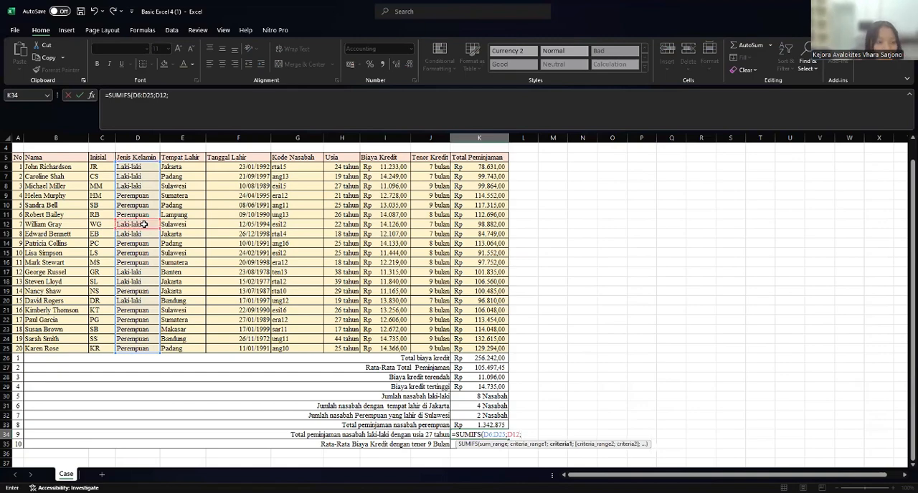
left_click(334, 165)
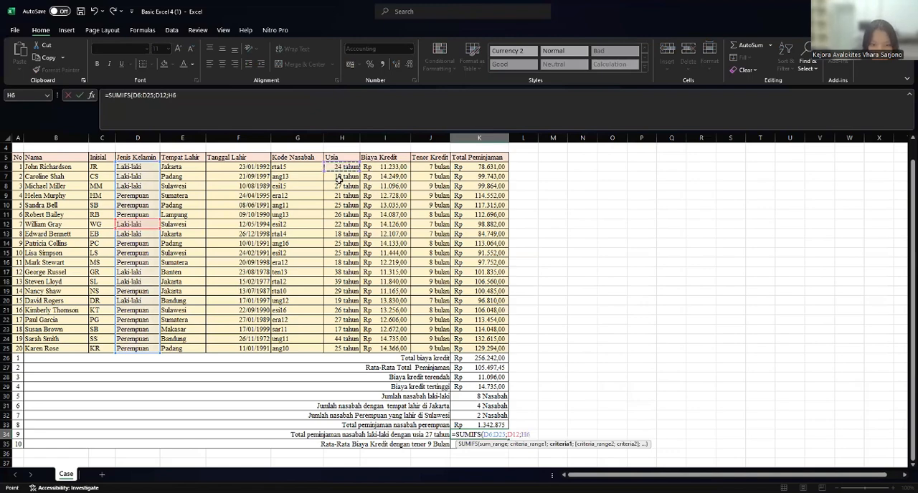
left_click(344, 350, "shift")
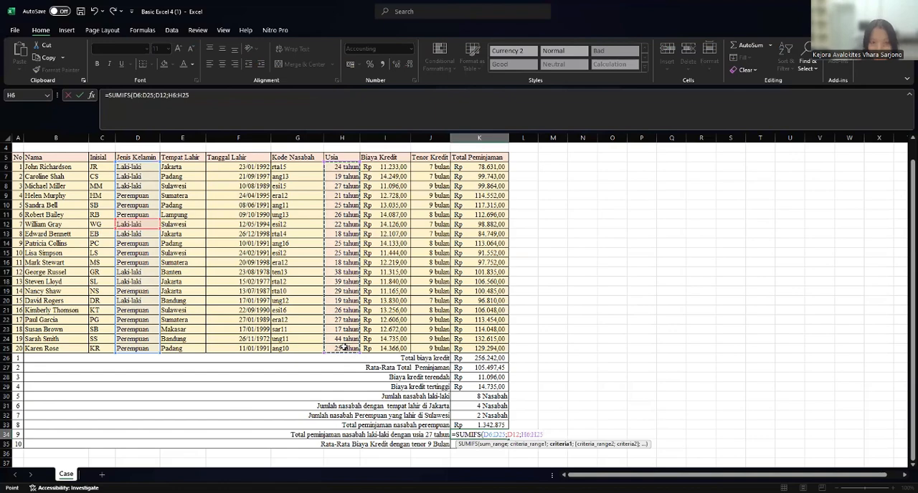
type(";")
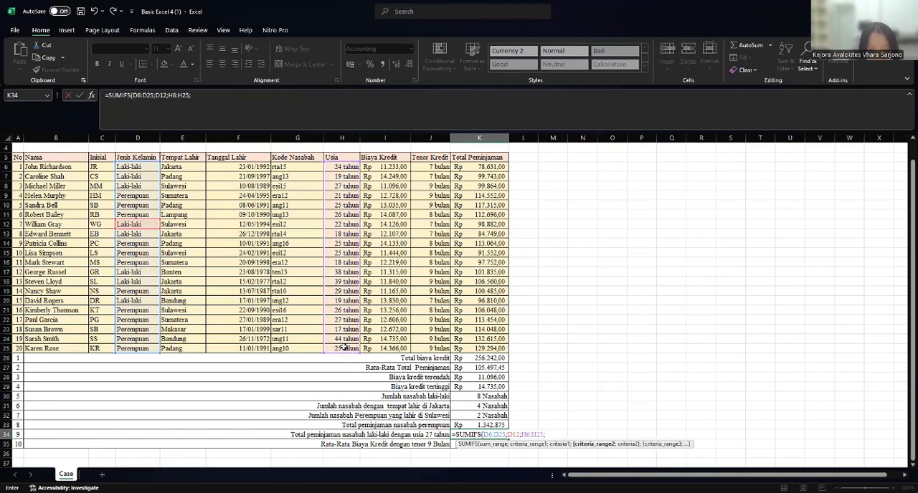
left_click(351, 187)
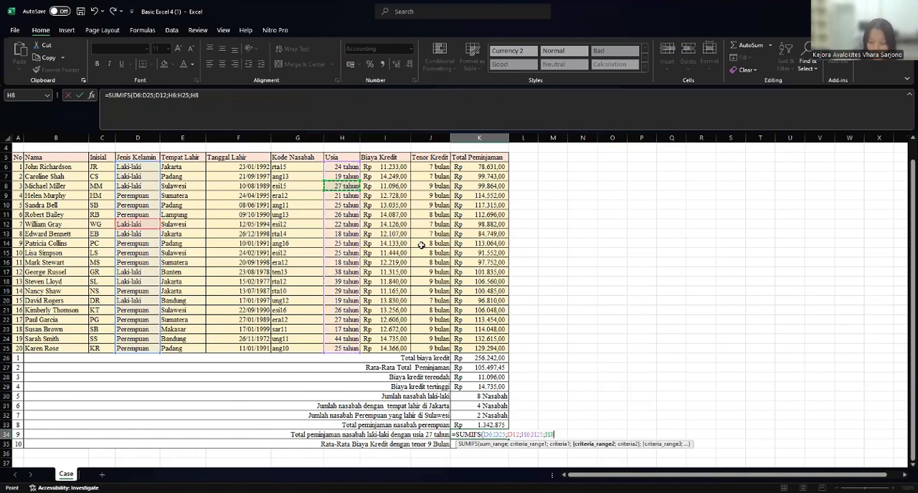
key("Return")
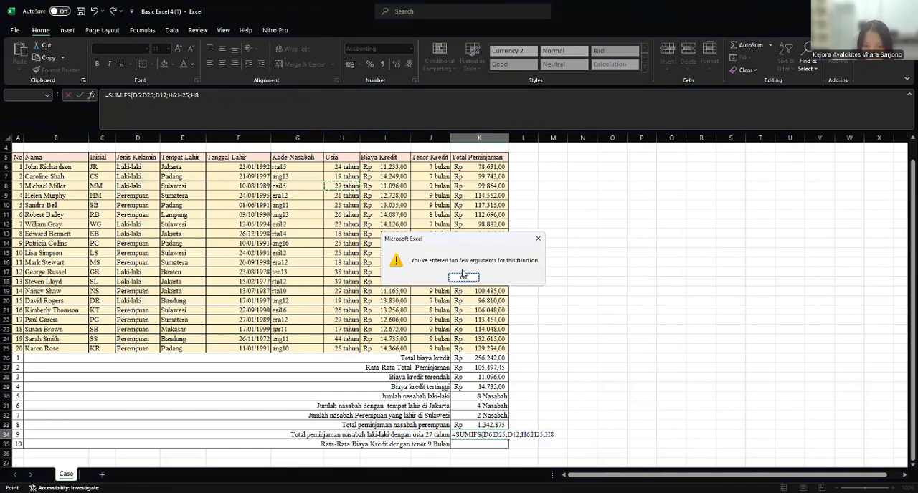
left_click(464, 278)
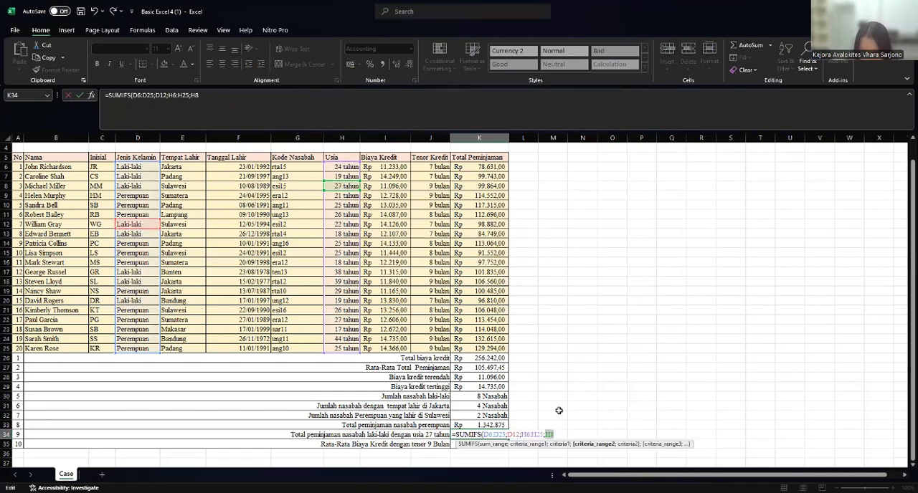
left_click(566, 435)
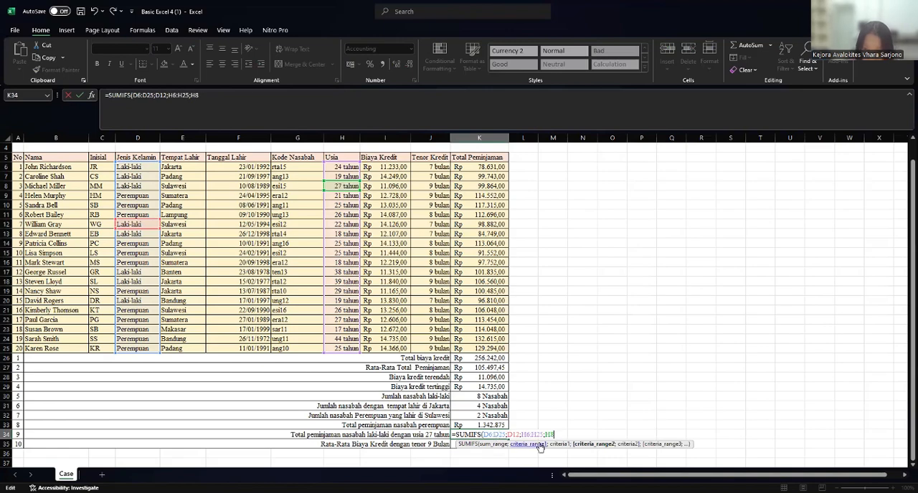
left_click_drag(558, 434, 483, 436)
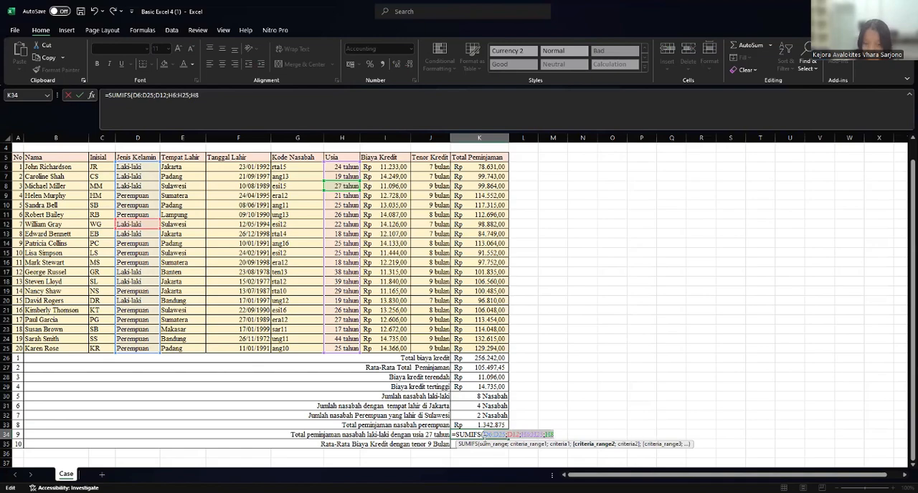
key("BackSpace")
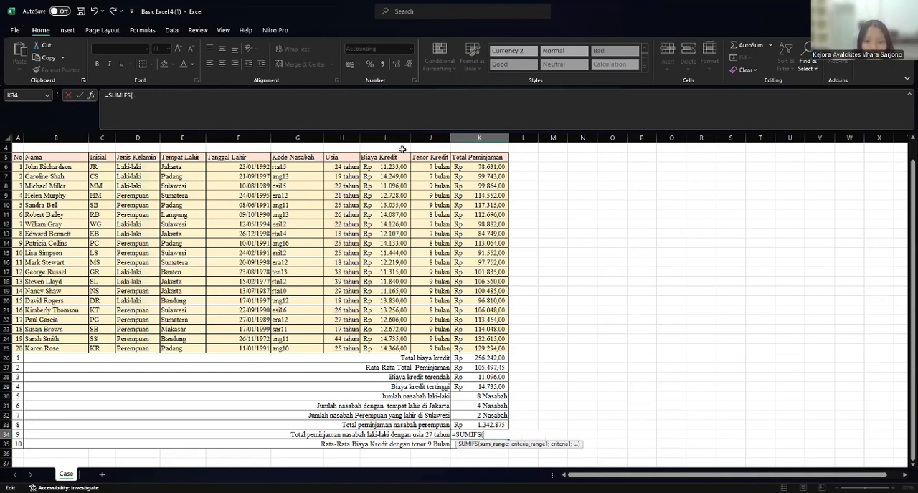
- Give the K34 SUMIFS the sum range K6:K25 and the first condition Jenis Kelamin D6:D25 matching D12 (Laki-laki)
left_click(477, 168)
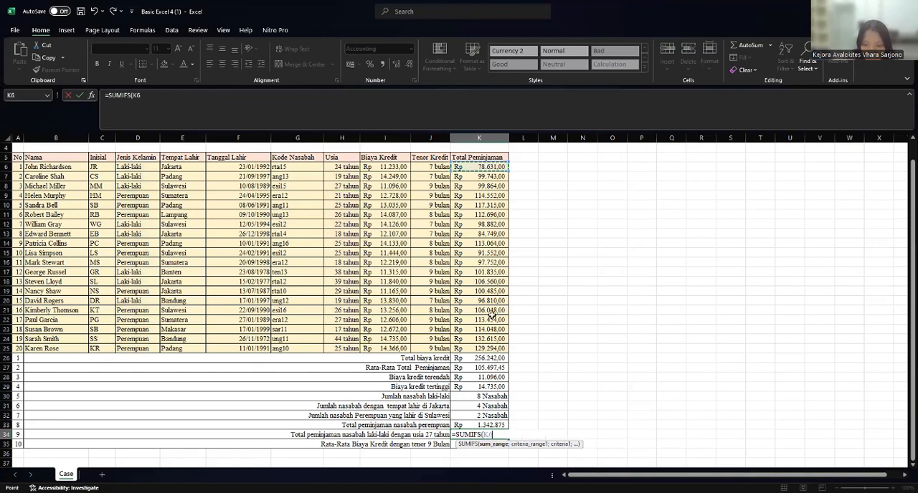
left_click(498, 348, "shift")
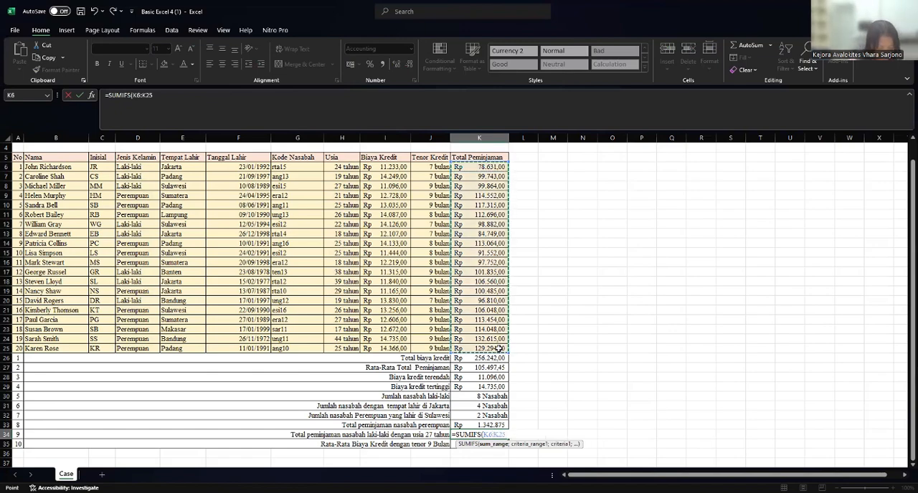
type(";")
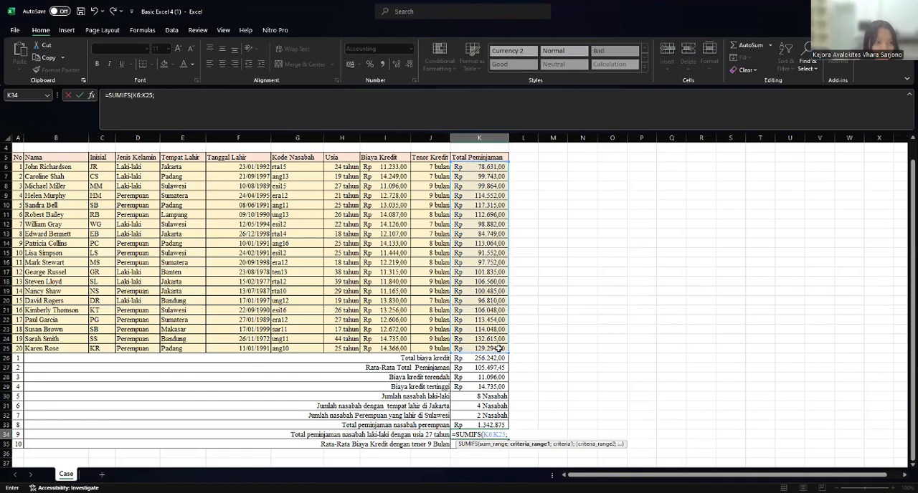
left_click(122, 168)
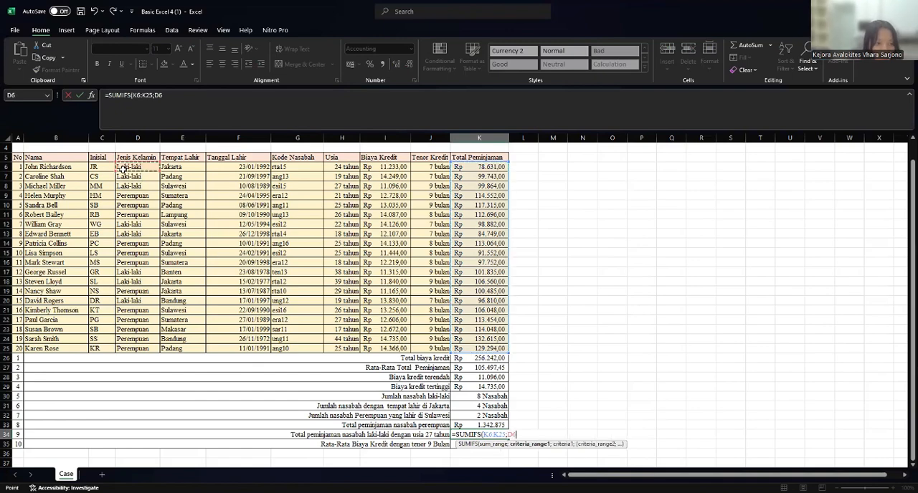
left_click(124, 345, "shift")
type(";")
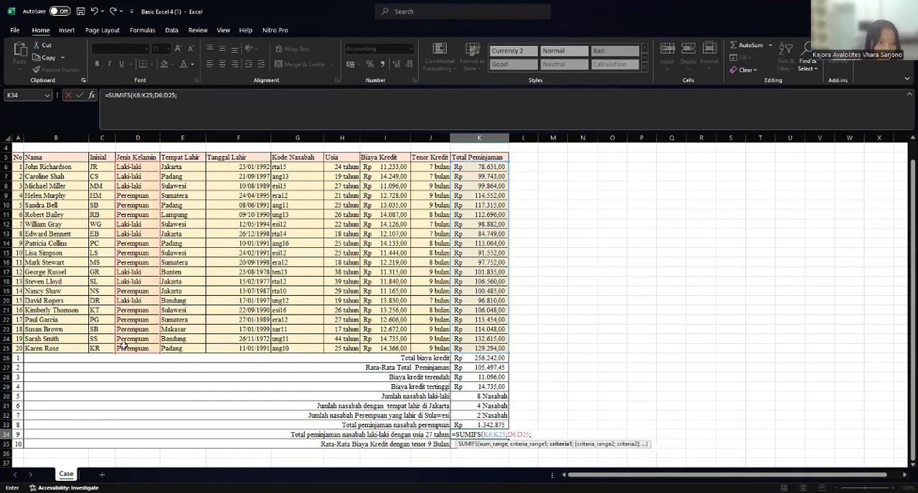
left_click(146, 226)
type(";")
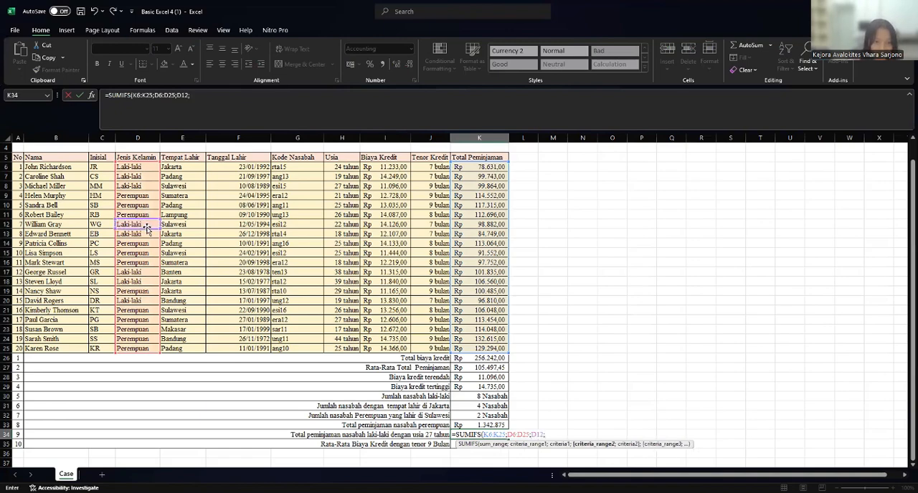
- Complete the K34 SUMIFS with Usia H6:H25 as the second criteria range and H8 (27 tahun) as its criterion
left_click(346, 168)
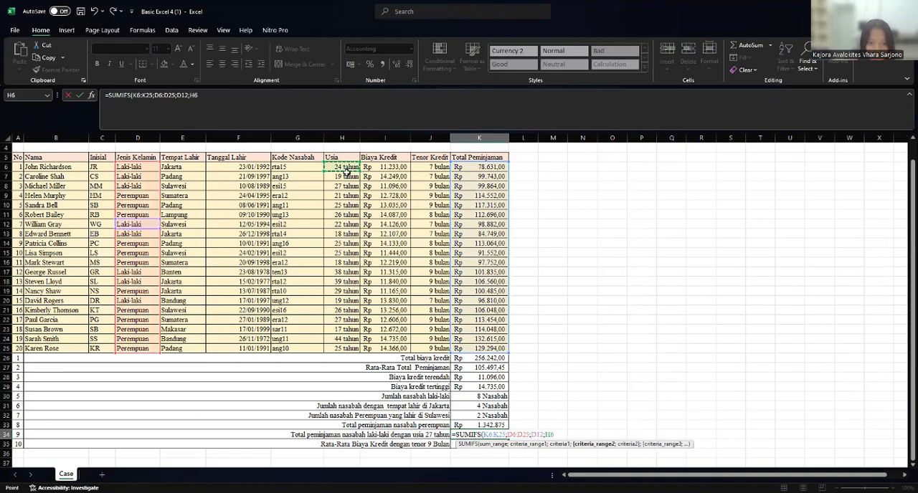
left_click(357, 348, "shift")
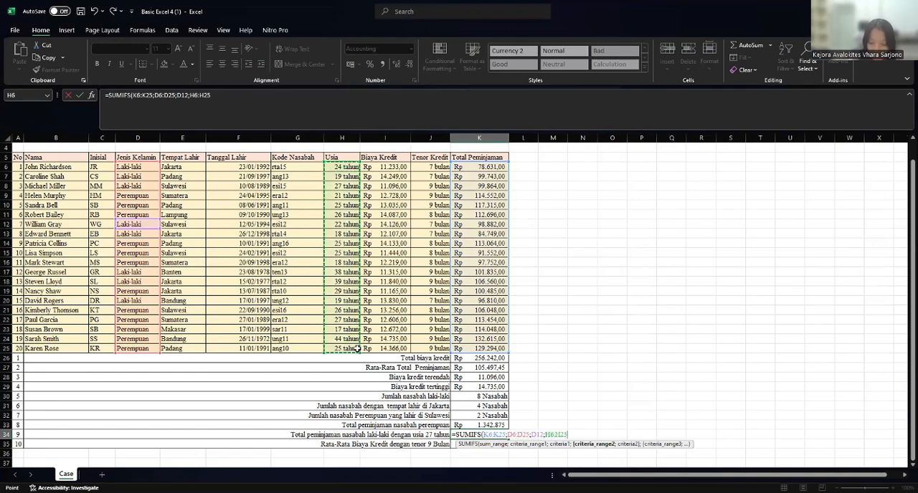
type(";")
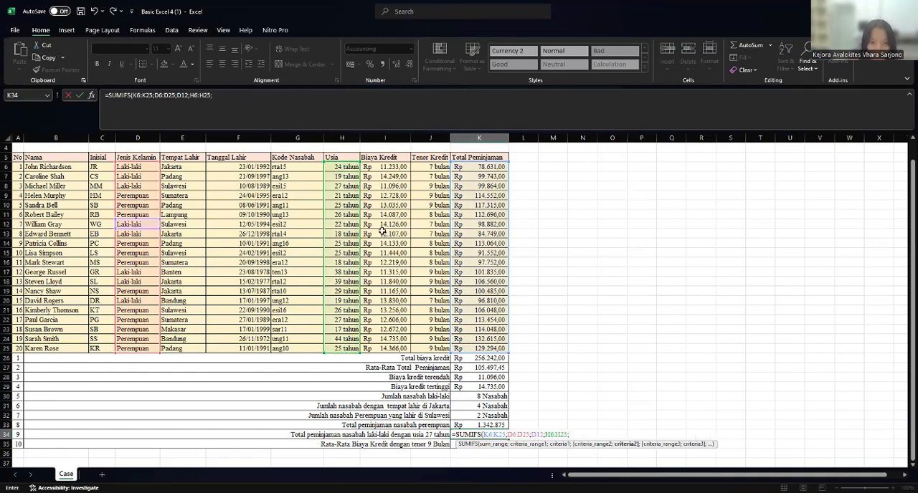
left_click(342, 187)
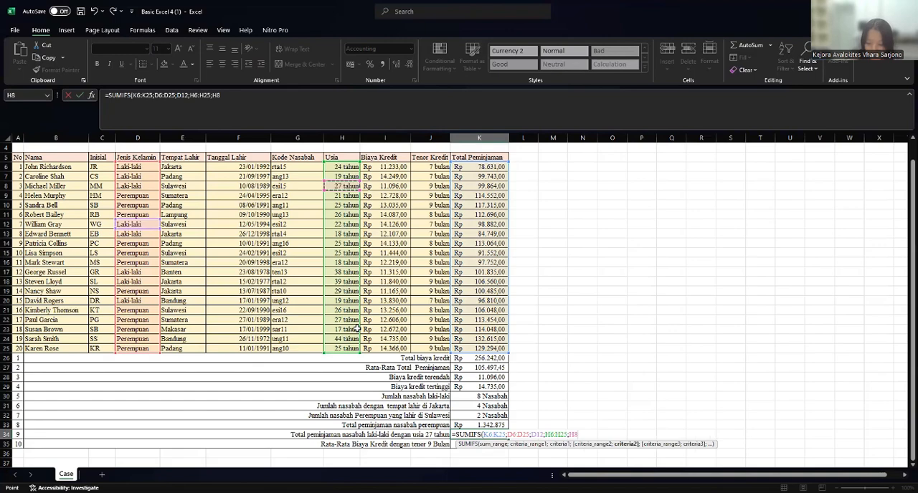
key("Return")
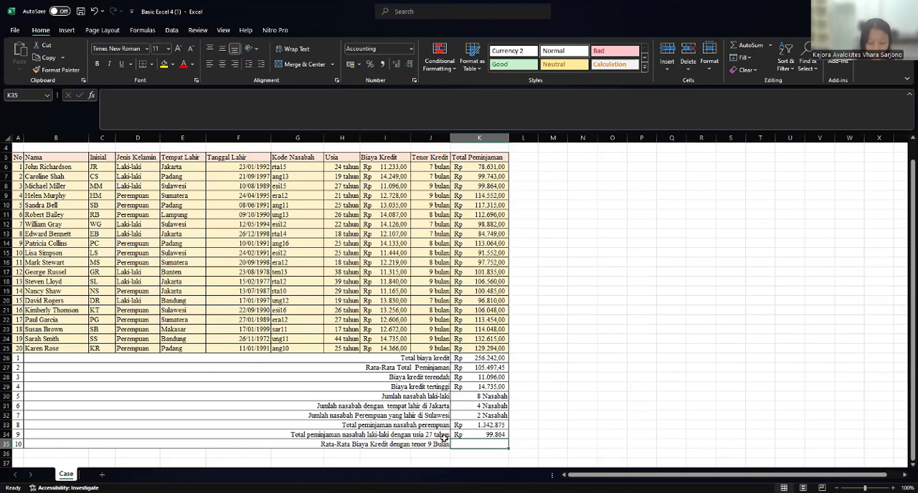
- Start an AVERAGEIF formula in K35 for Rata-Rata Biaya Kredit dengan tenor 9 Bulan, with Tenor Kredit J6:J25 as the range
type("=A")
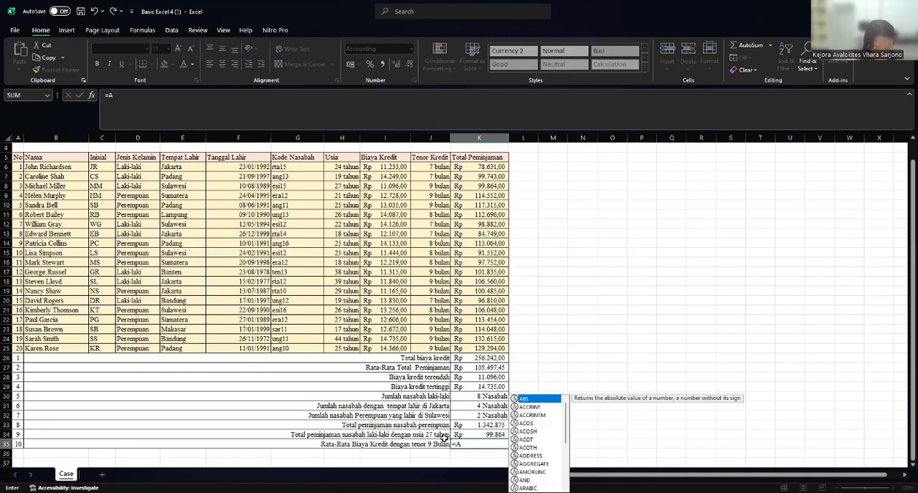
type("VER")
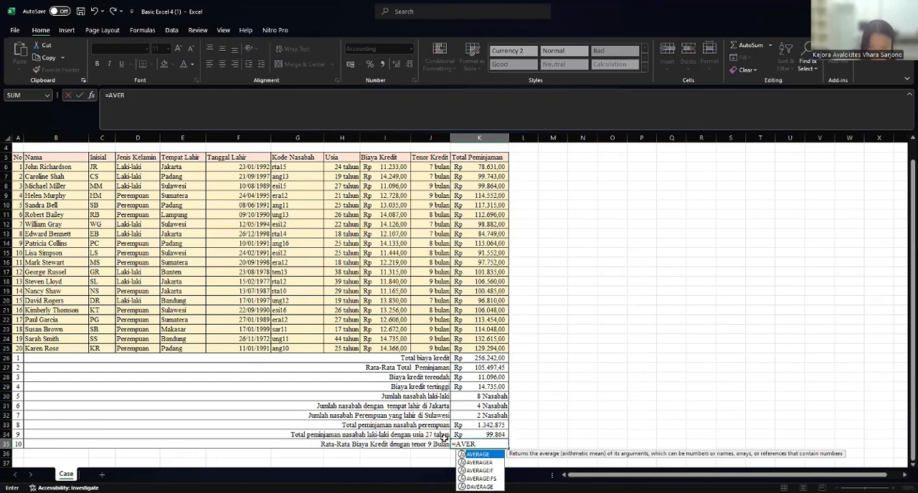
left_click(485, 472)
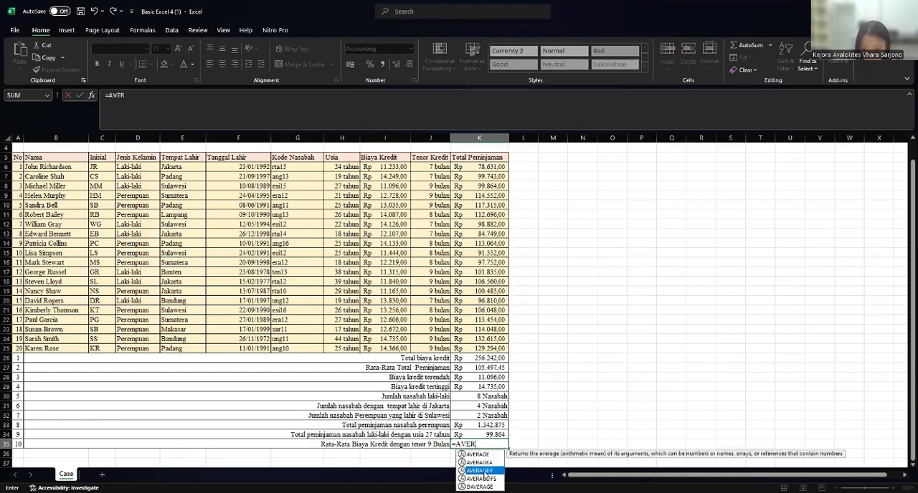
double_click(484, 472)
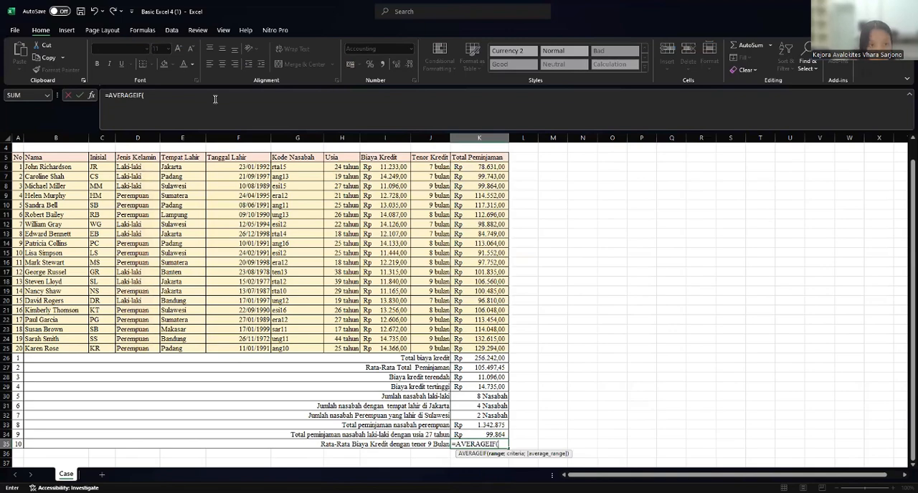
left_click(417, 167)
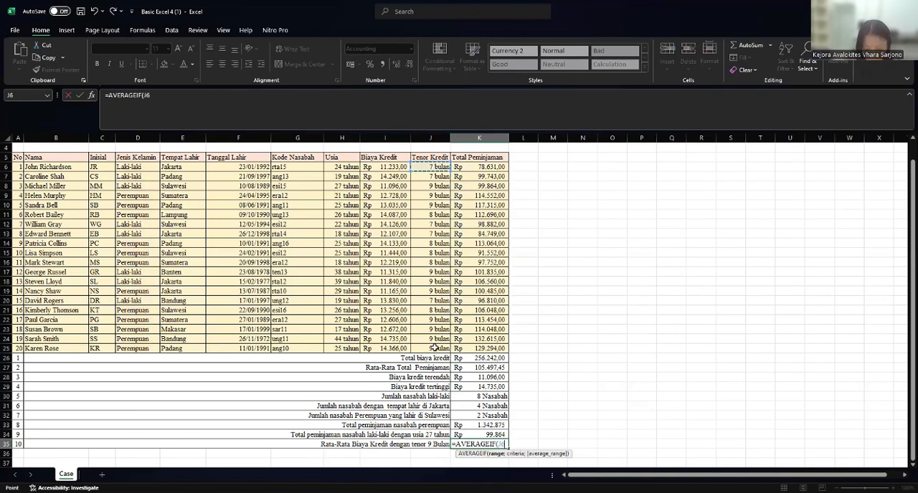
left_click(434, 349, "shift")
type(";")
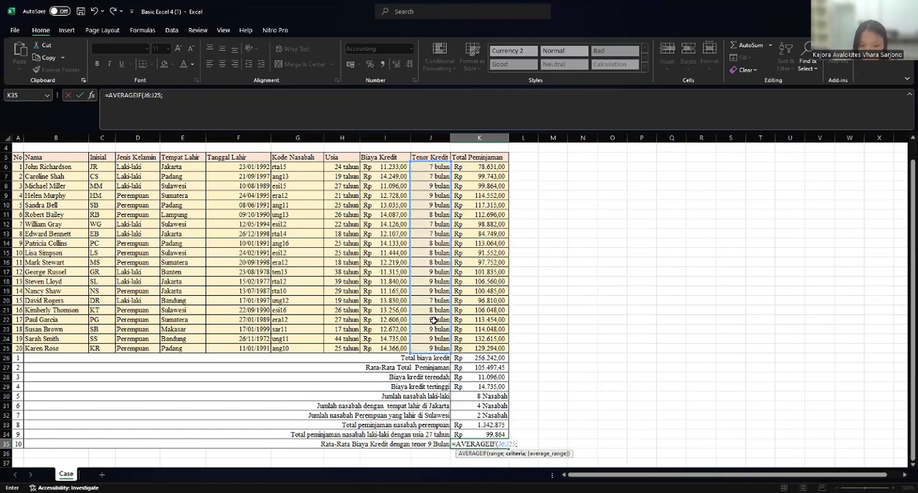
- Complete the K35 AVERAGEIF with J22 (9 bulan) as the criterion and Biaya Kredit I6:I25 as the average range
left_click(433, 319)
type(";")
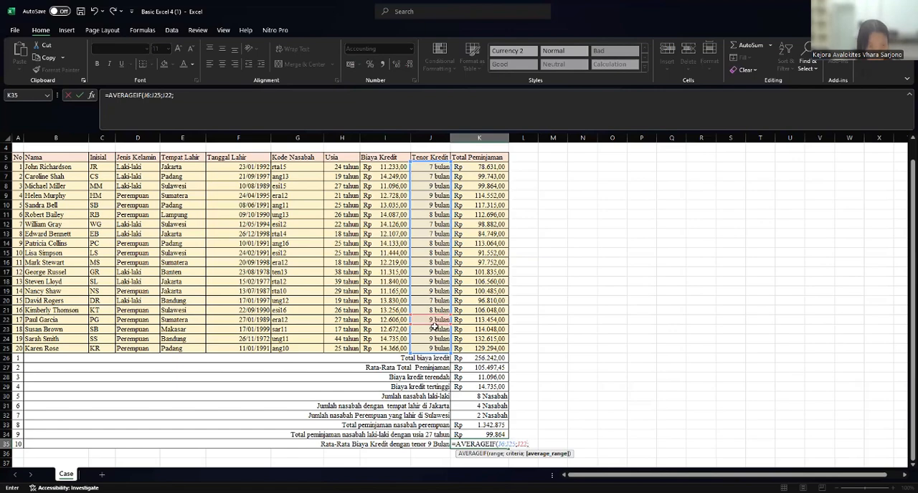
left_click(388, 166)
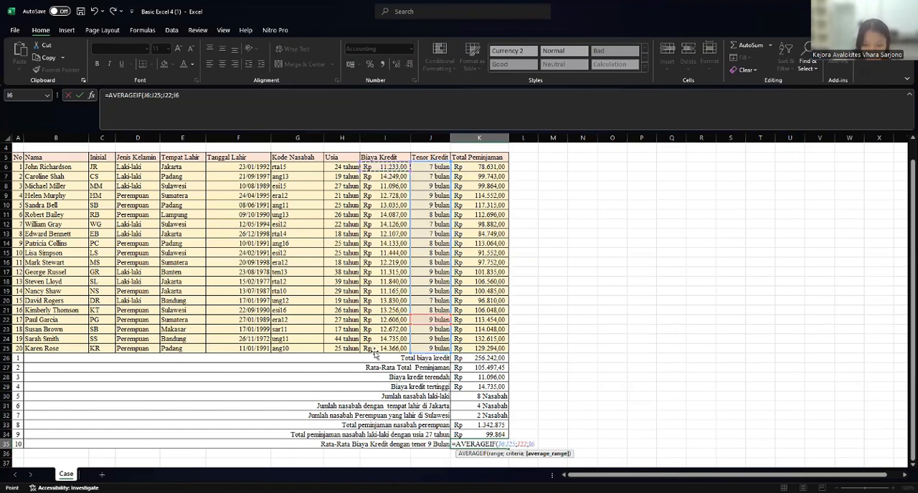
left_click_drag(374, 354, 374, 355)
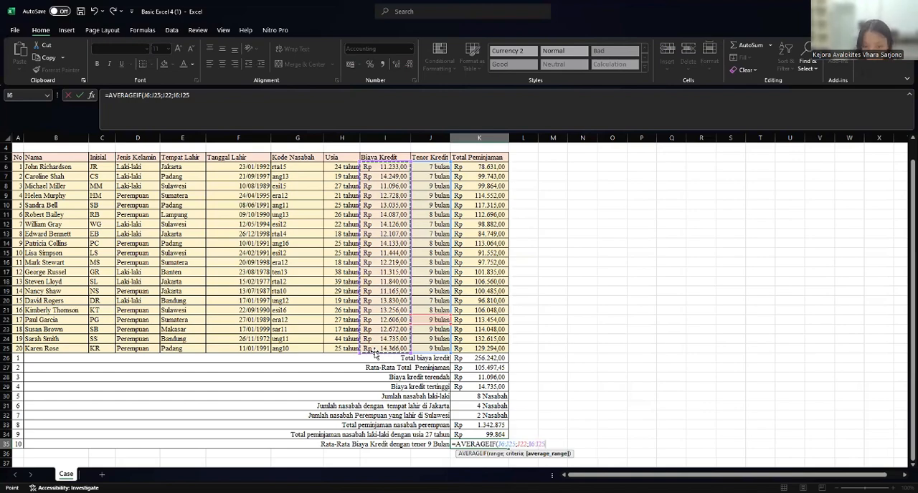
key("Return")
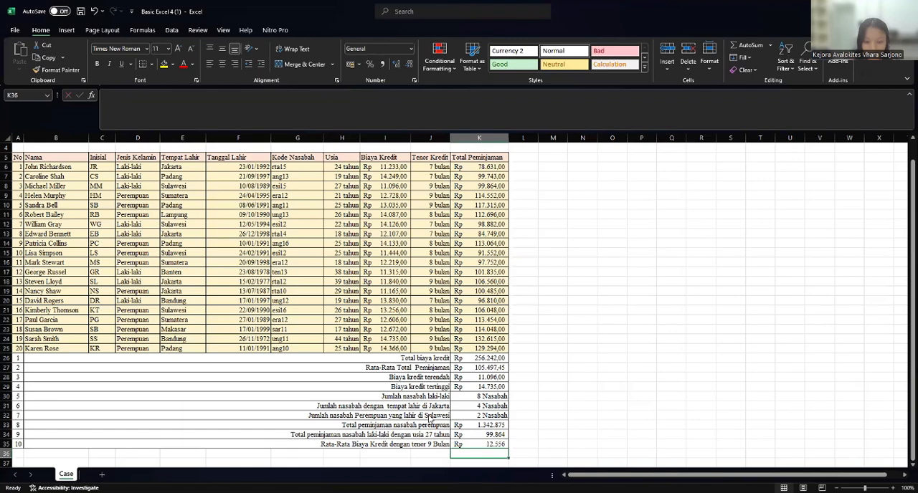
- Switch to the Goal Seek (1) workbook and enable editing in it
key("alt+Tab")
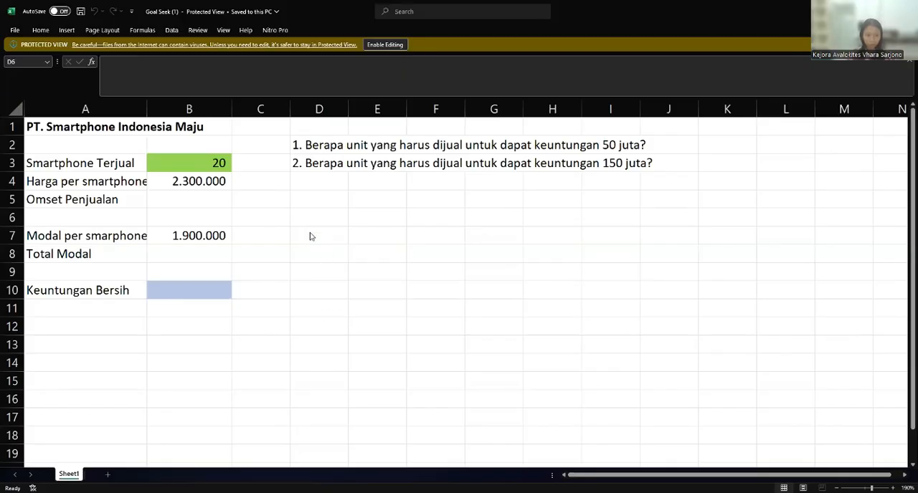
left_click(264, 171)
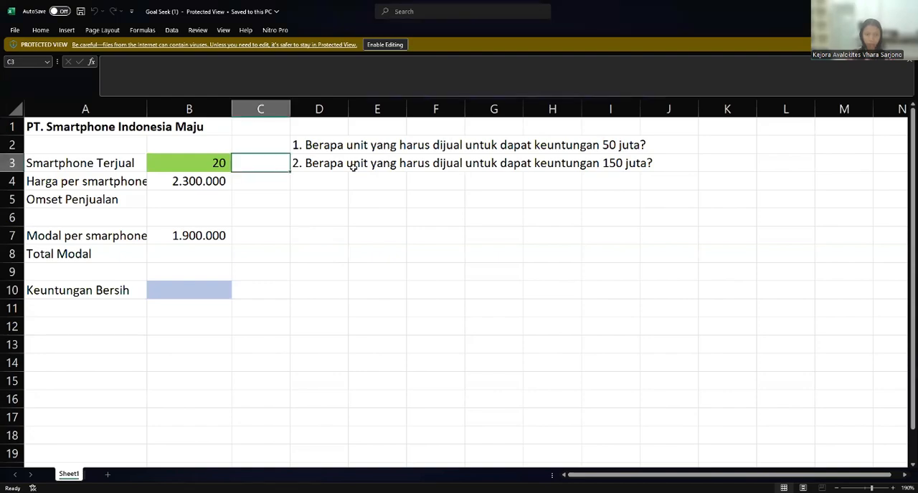
left_click(316, 145)
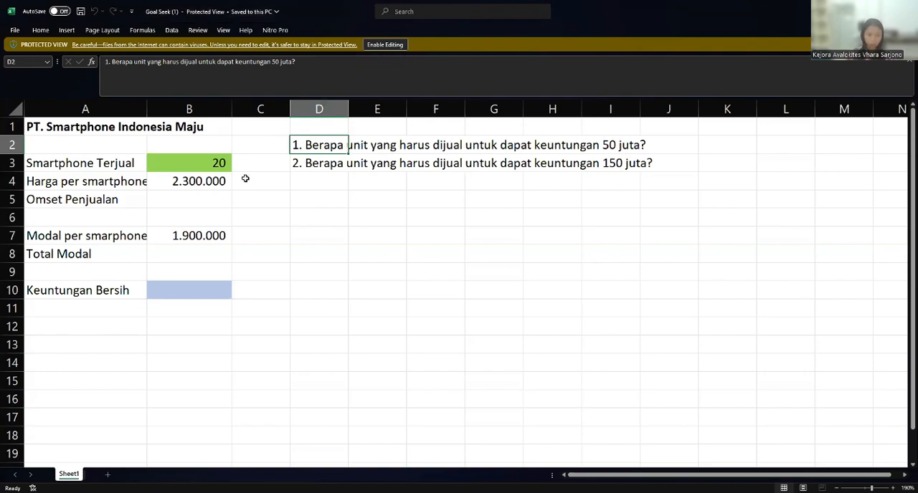
left_click(214, 199)
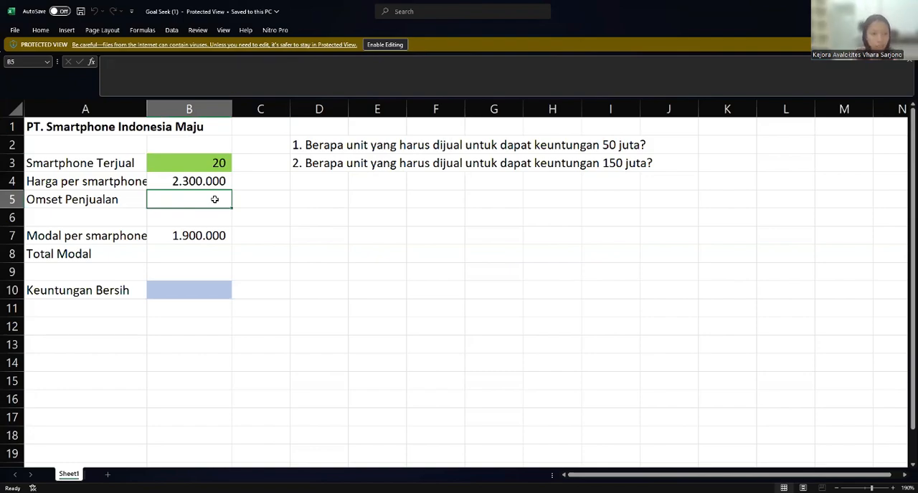
left_click(385, 44)
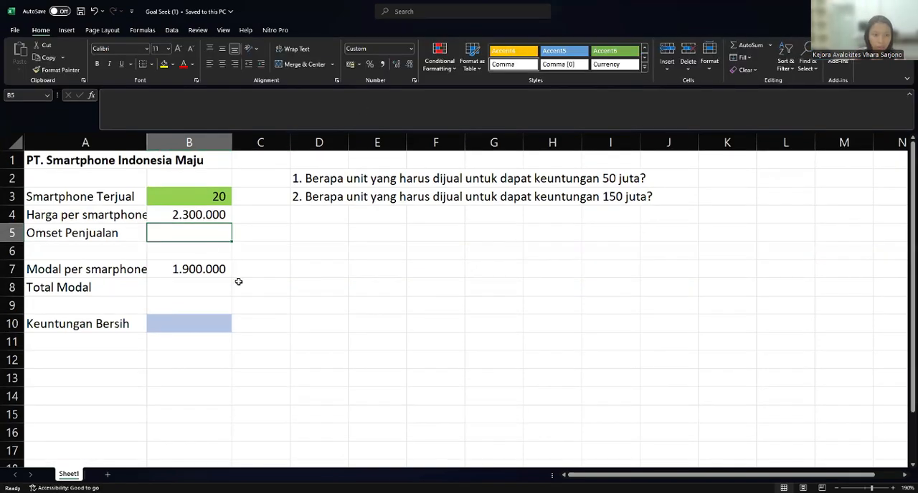
- Calculate Omset Penjualan in B5 as Smartphone Terjual times Harga per smartphone with the formula =B3*B4
type("=")
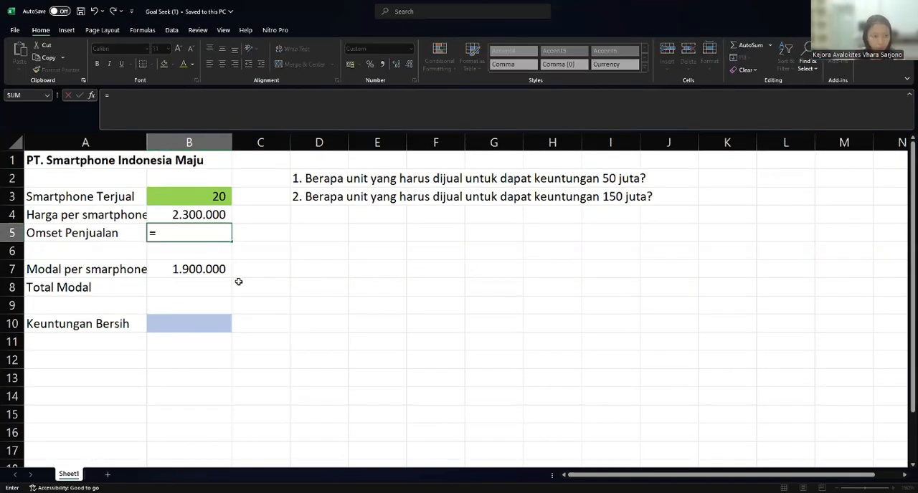
left_click(177, 195)
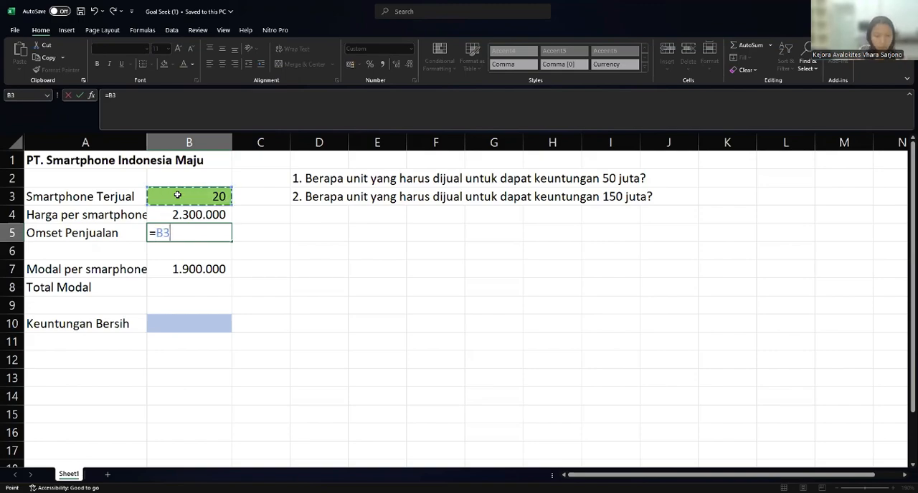
type("*")
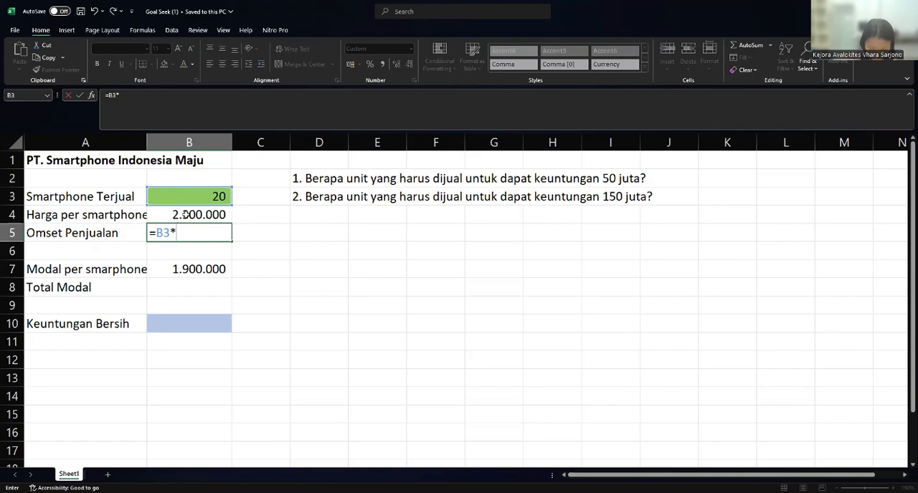
left_click(185, 214)
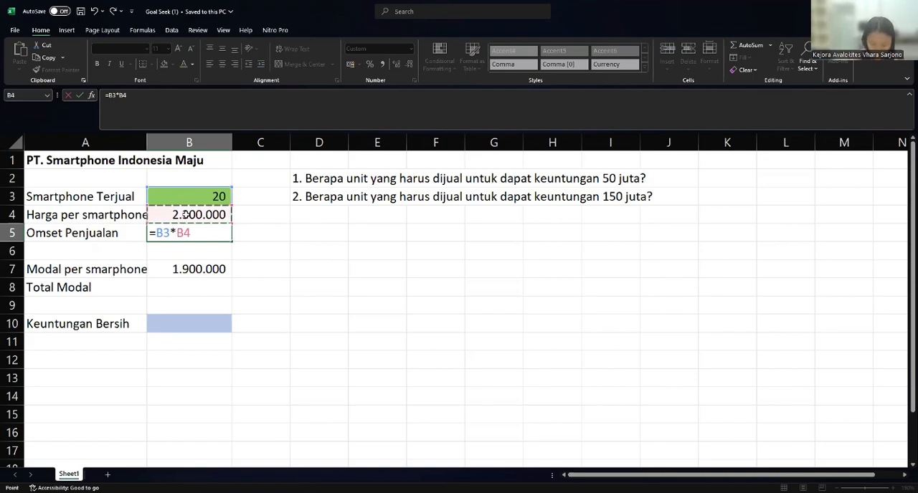
key("Return")
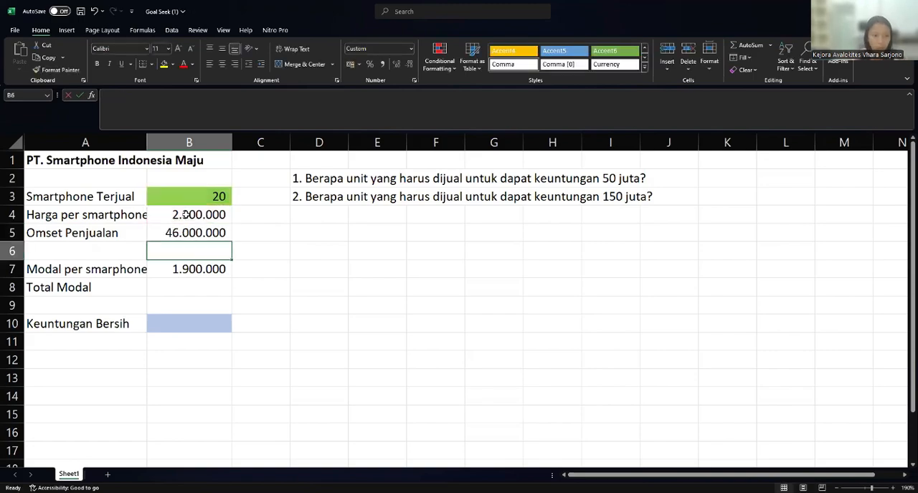
- Calculate Total Modal in B8 as Smartphone Terjual times Modal per smartphone with the formula =B3*B7
left_click(186, 285)
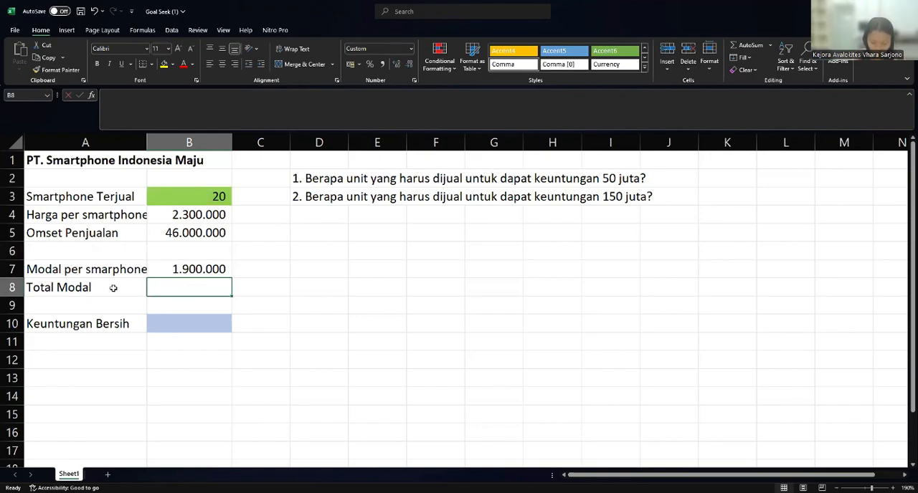
type("=")
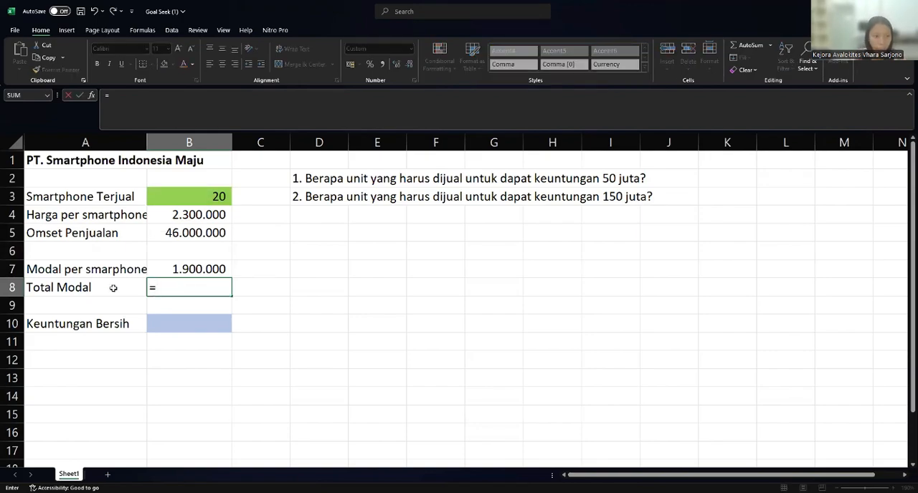
left_click(197, 195)
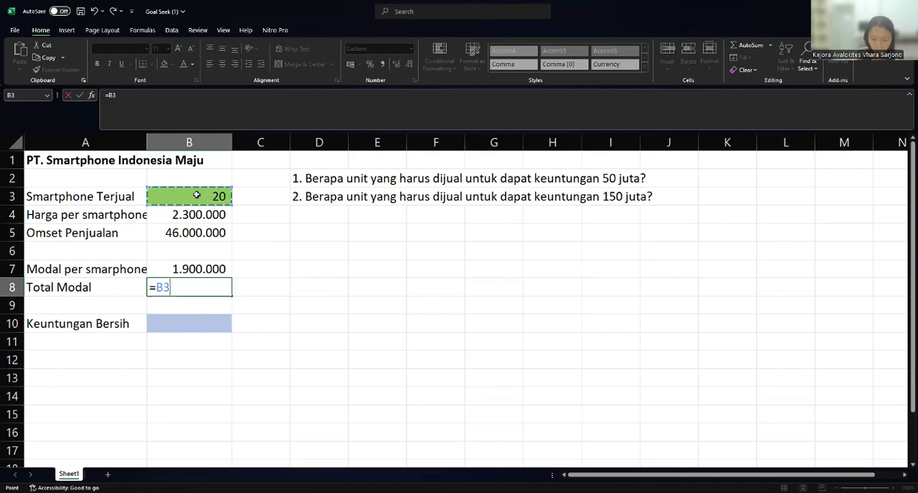
type("*")
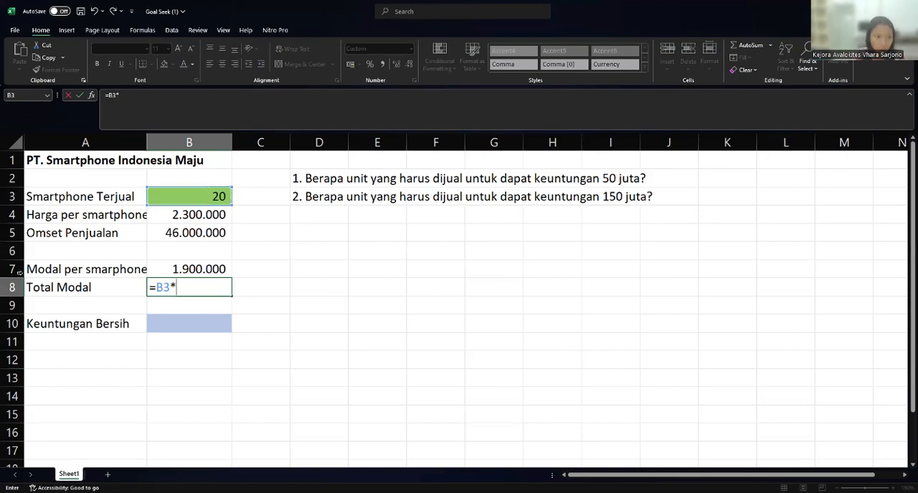
left_click(180, 269)
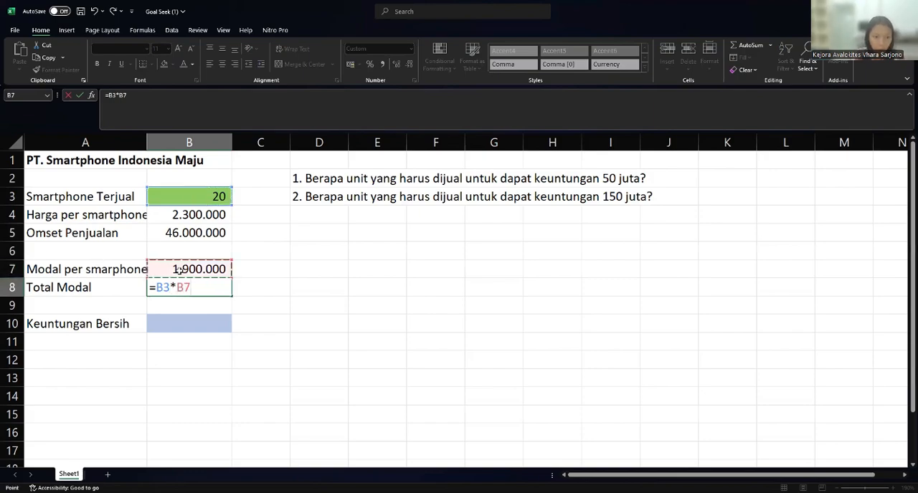
key("Return")
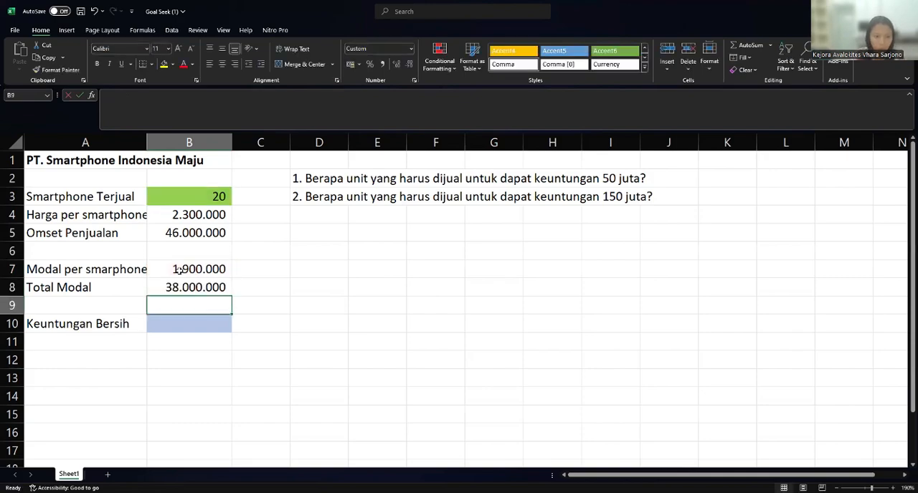
- Calculate Keuntungan Bersih in B10 as Omset Penjualan minus Total Modal with the formula =B5-B8
left_click(214, 326)
type("=")
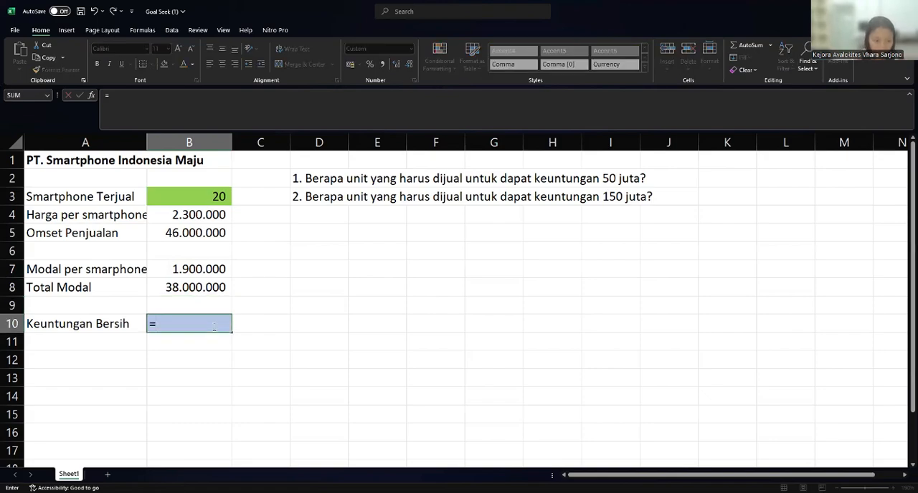
left_click(166, 233)
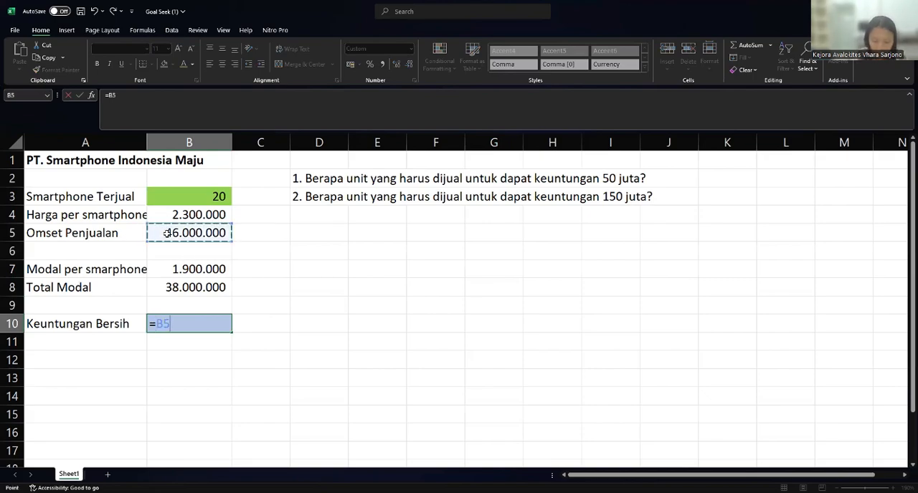
type("-")
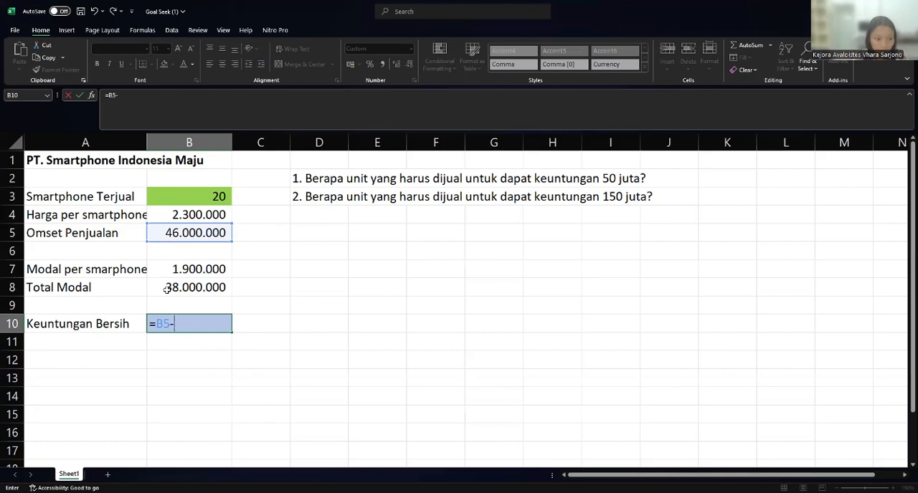
left_click(166, 287)
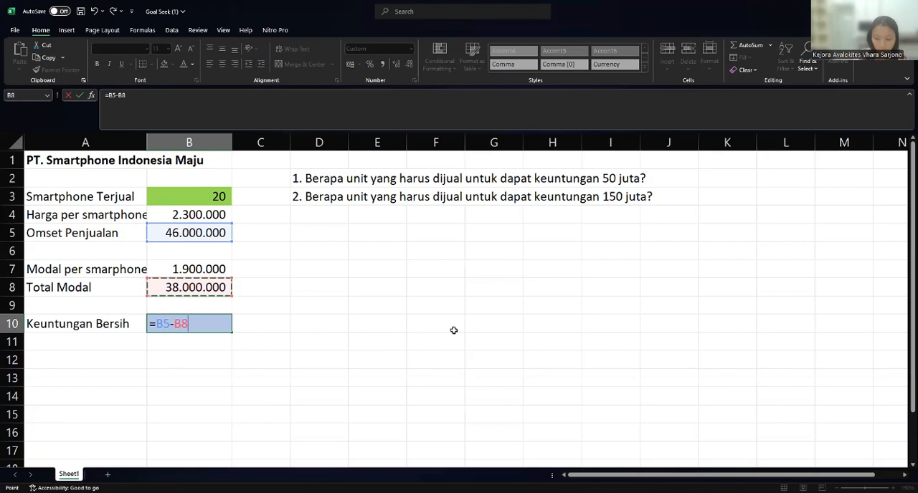
key("Return")
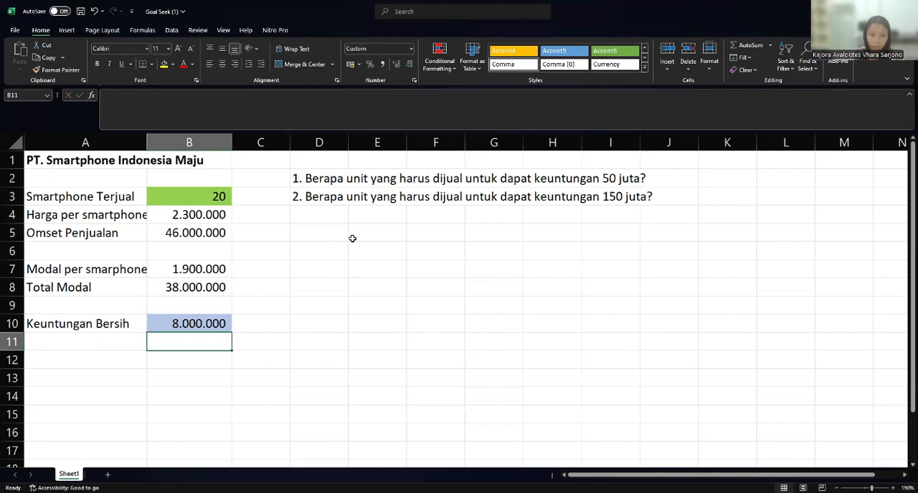
left_click(317, 236)
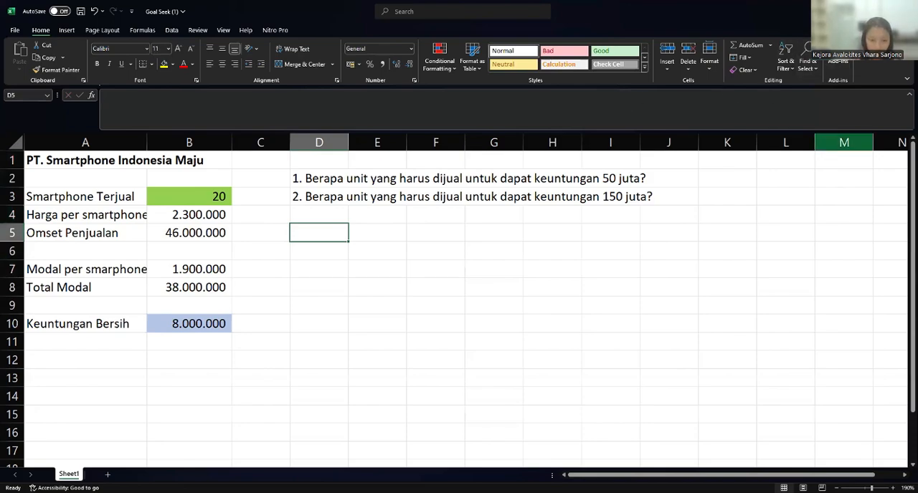
left_click(360, 400)
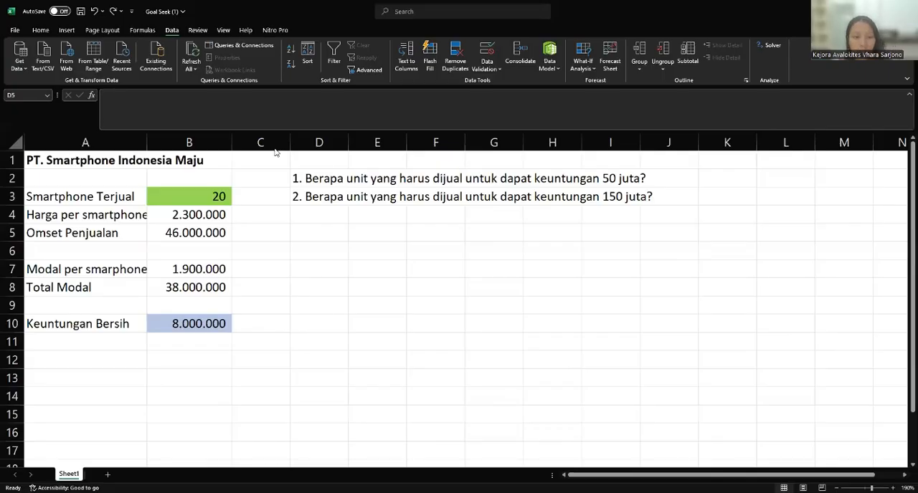
left_click(332, 182)
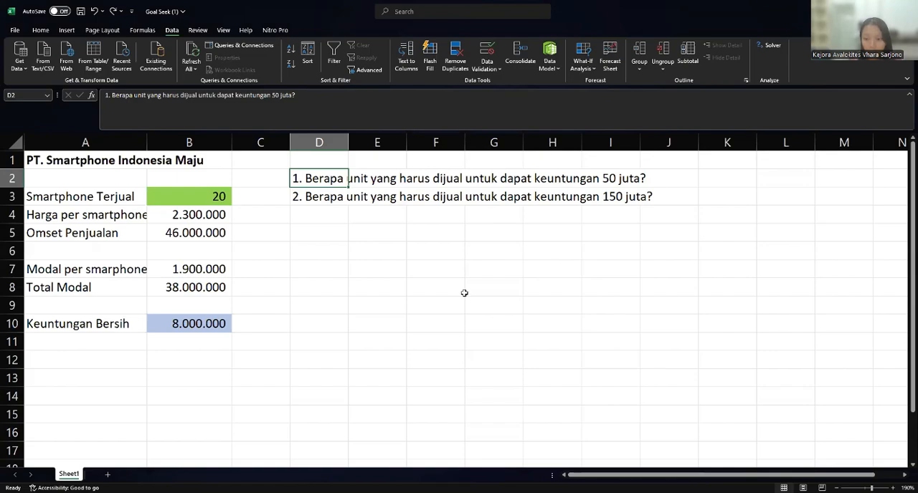
left_click(316, 252)
left_click(301, 234)
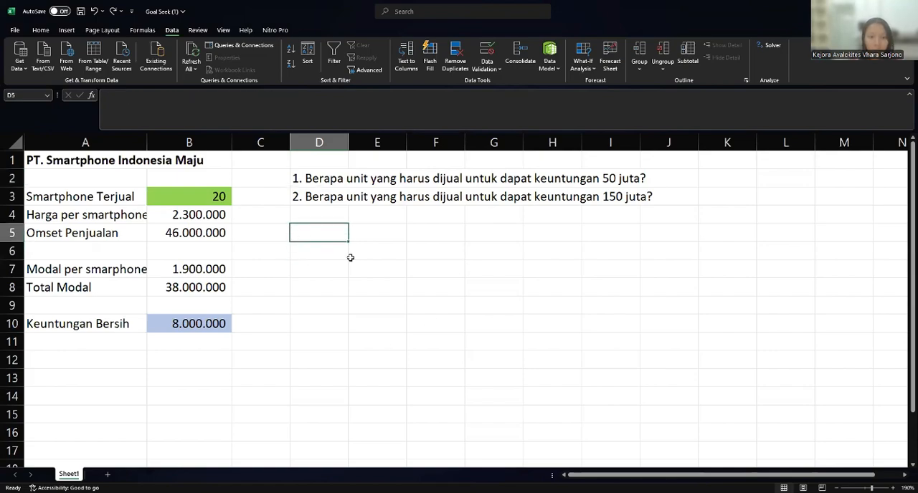
left_click(41, 31)
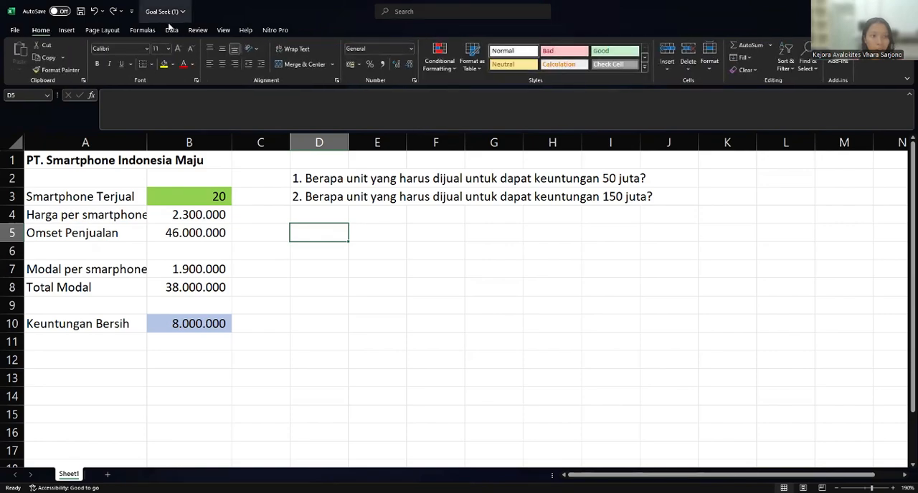
- Start a Goal Seek with Keuntungan Bersih B10 as the set cell and 50000000 as the target value
left_click(167, 32)
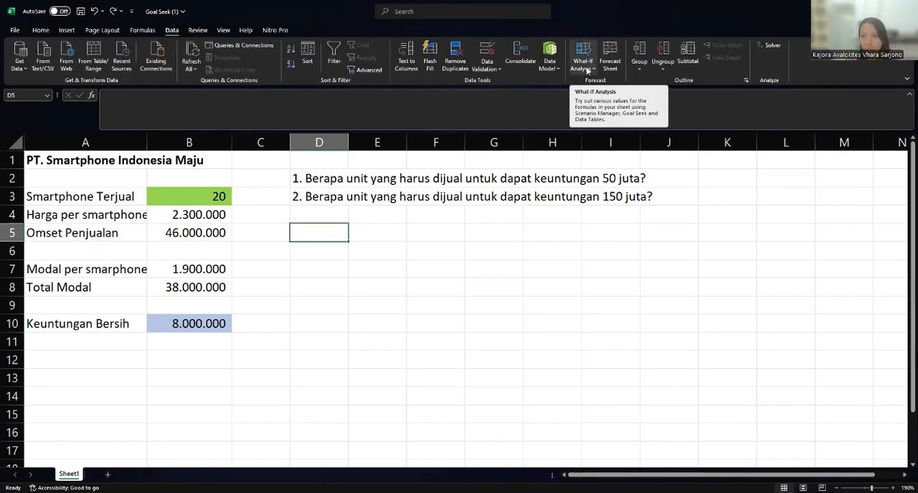
left_click(589, 70)
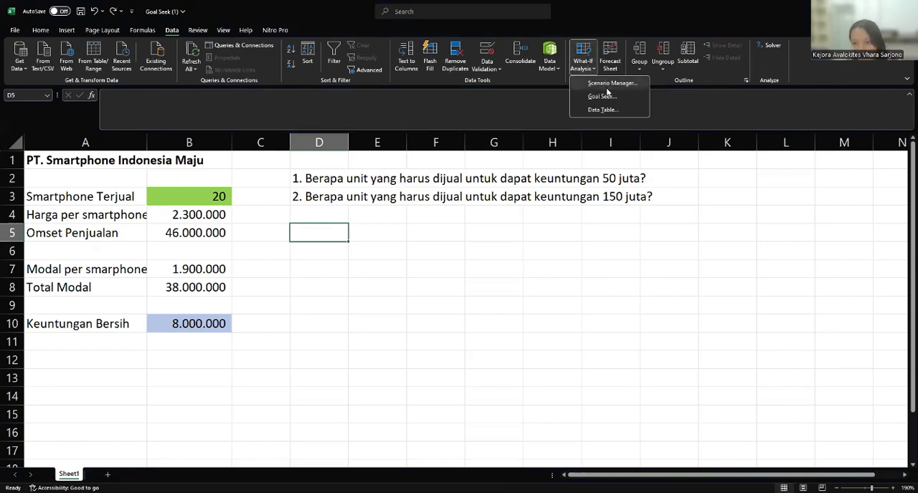
left_click(602, 96)
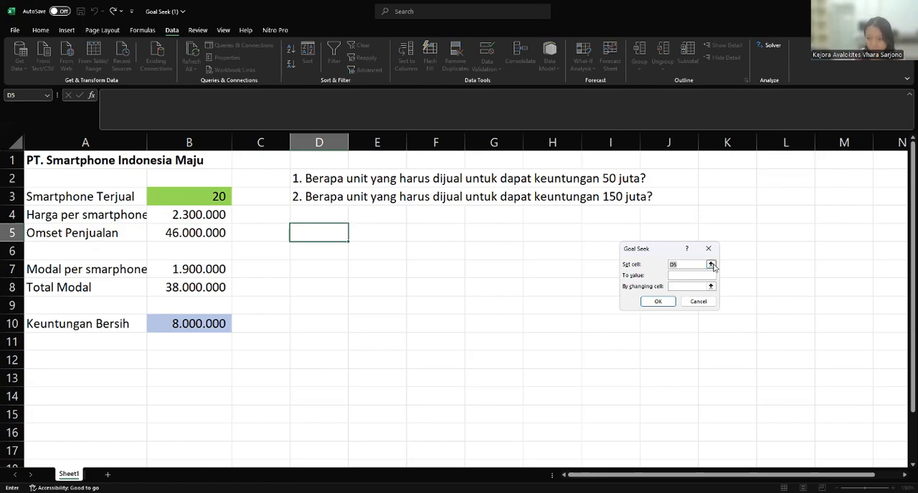
left_click(710, 265)
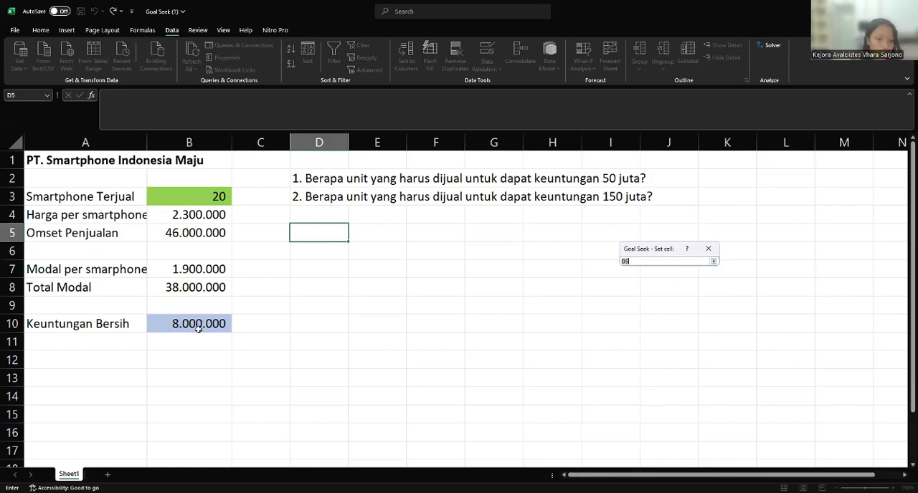
left_click(199, 325)
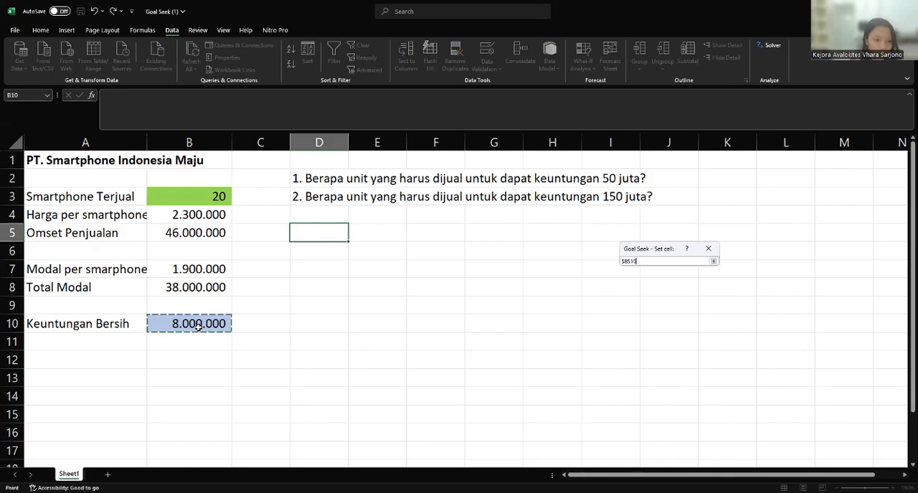
left_click(713, 261)
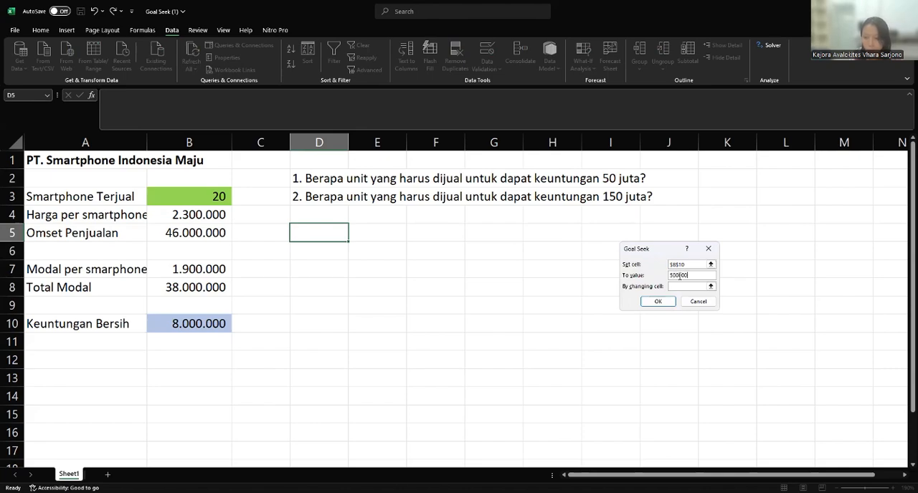
- Try to run the Goal Seek with Keuntungan Bersih B10 as the changing cell
left_click(699, 287)
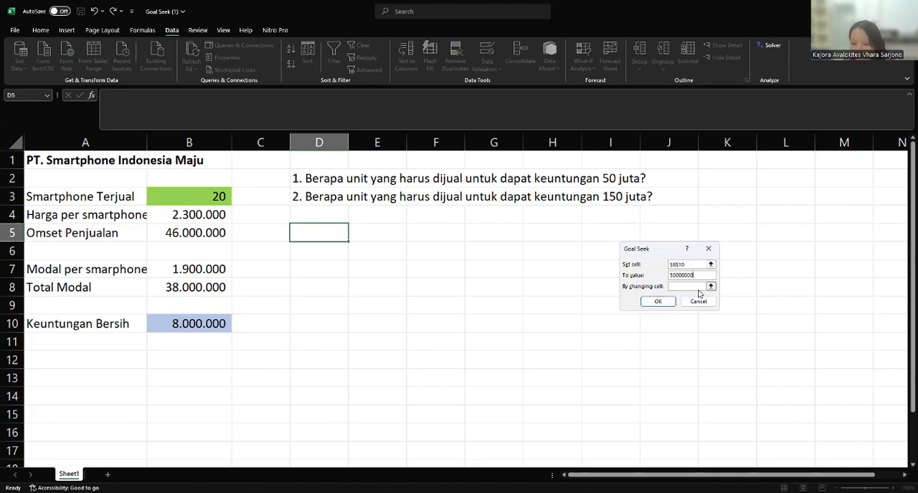
left_click(708, 286)
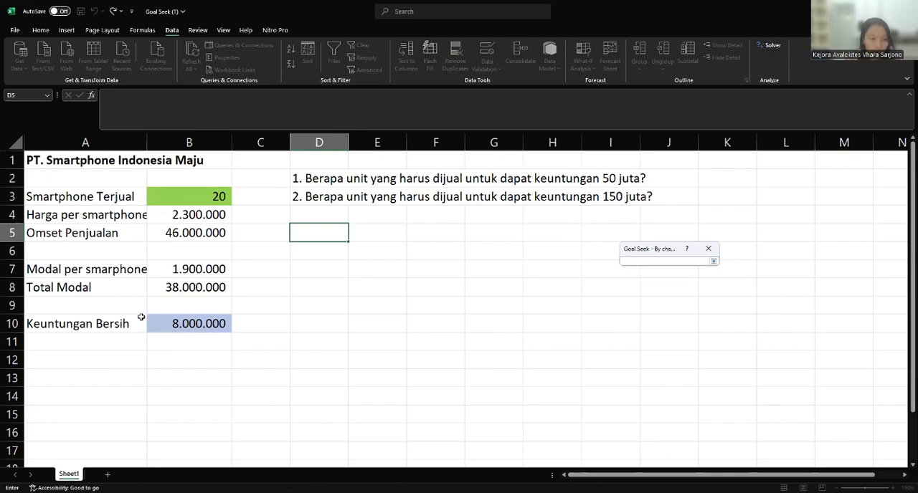
left_click(181, 321)
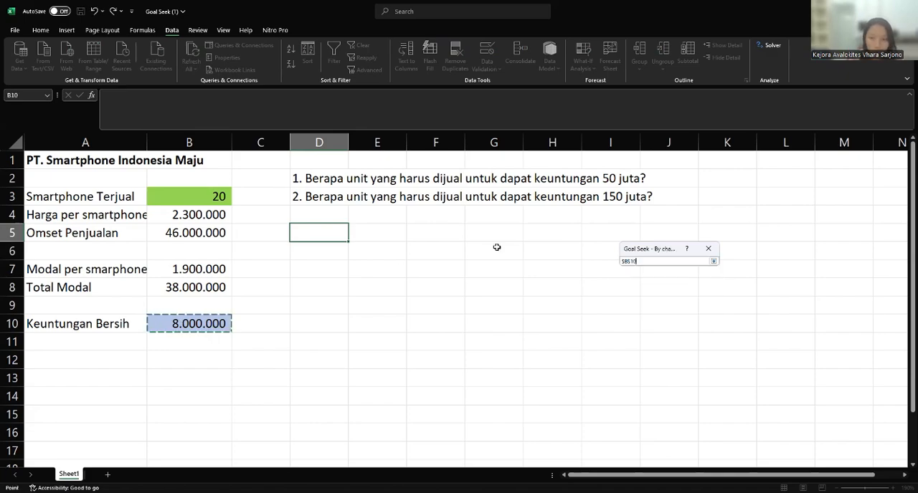
left_click(713, 263)
left_click(657, 302)
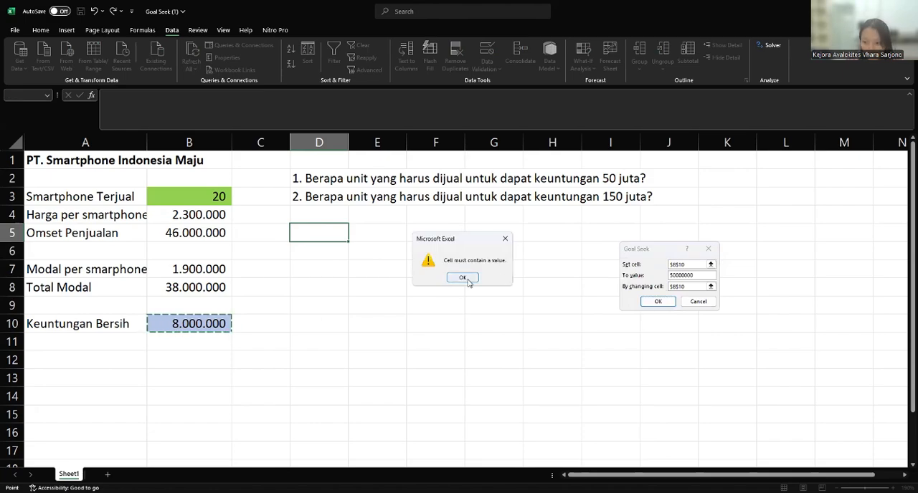
left_click(463, 278)
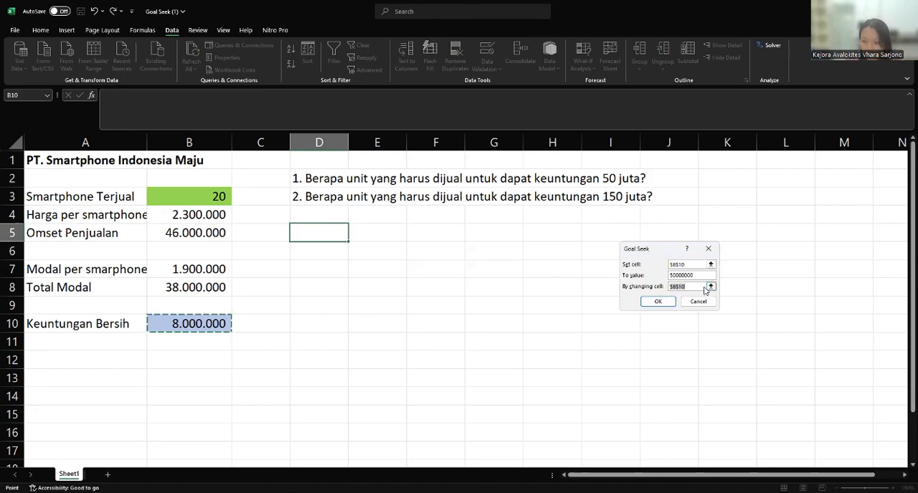
- Set the Goal Seek's changing cell to Smartphone Terjual B3, run it and accept the solution
key("BackSpace")
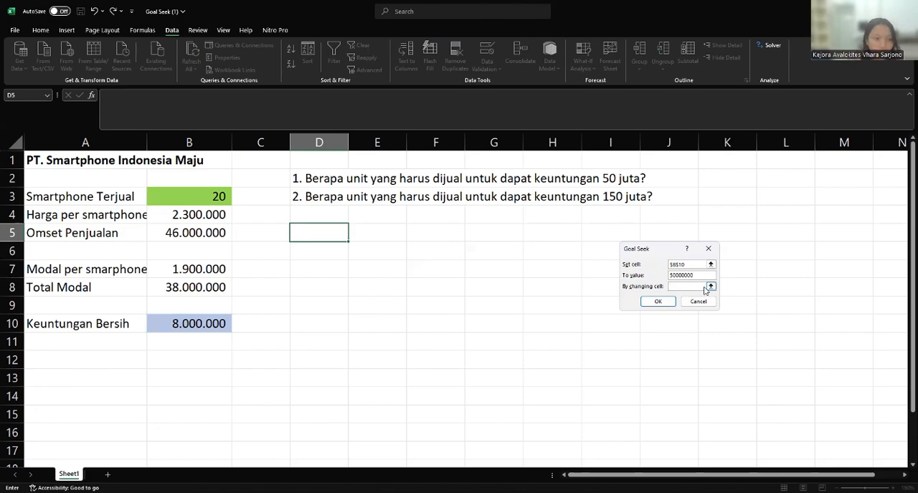
left_click(183, 199)
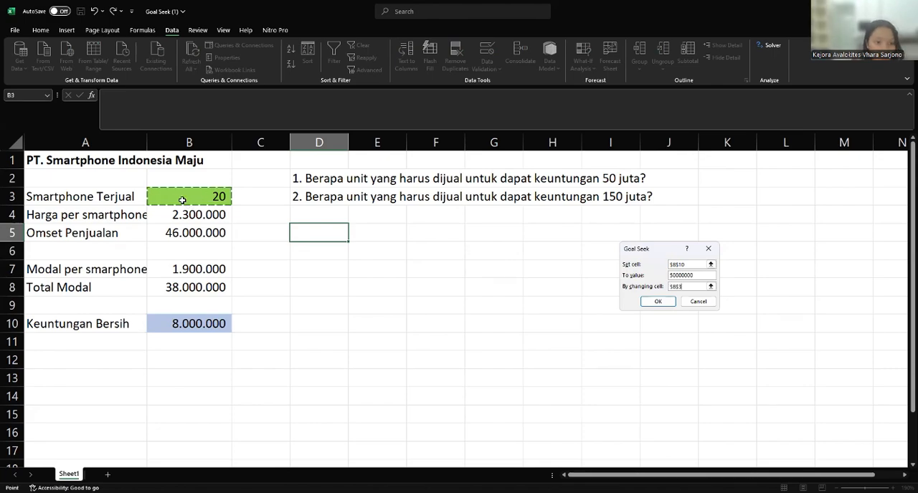
left_click(658, 302)
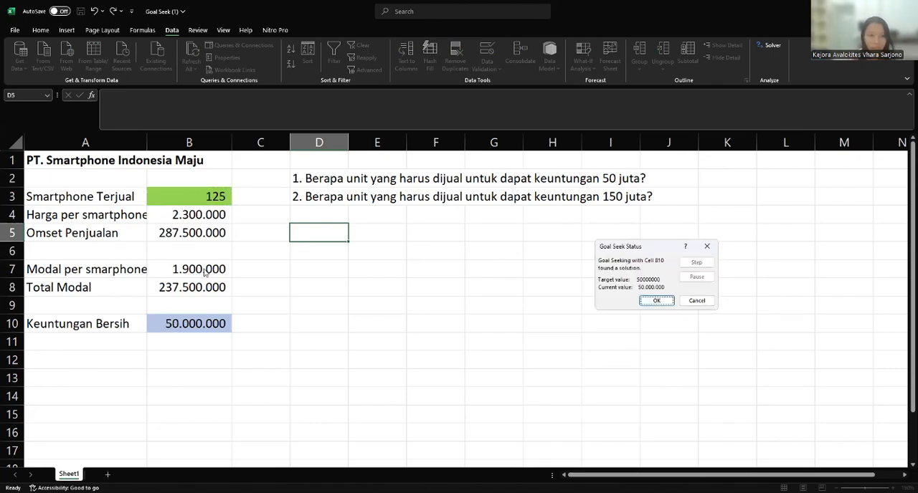
left_click(654, 302)
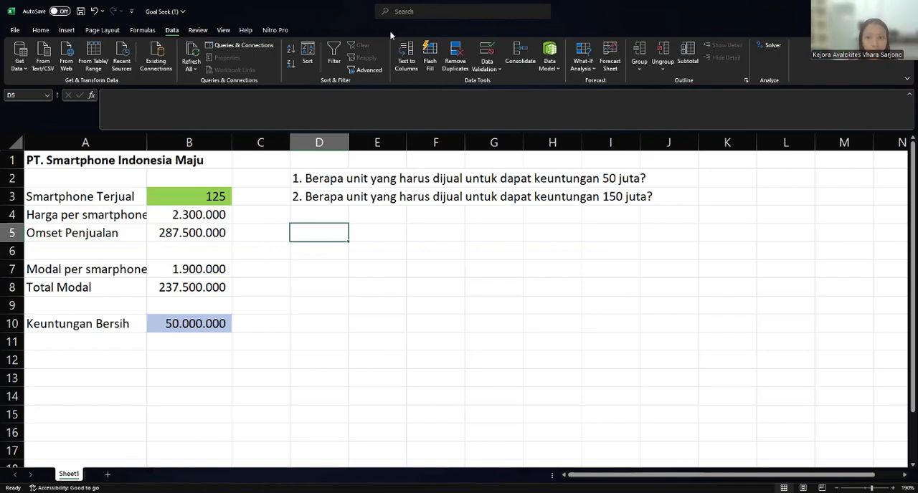
- Start a Goal Seek with Keuntungan Bersih B10 as the set cell and 150000000 as the target value
left_click(587, 69)
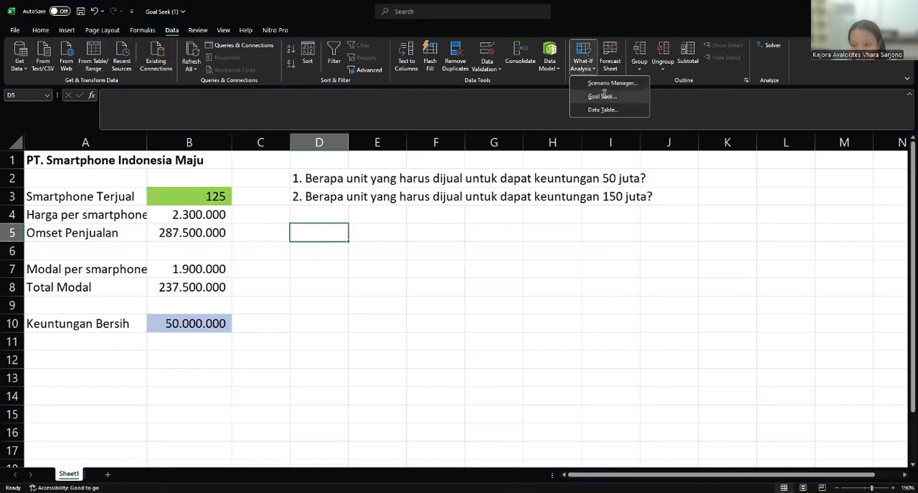
left_click(602, 96)
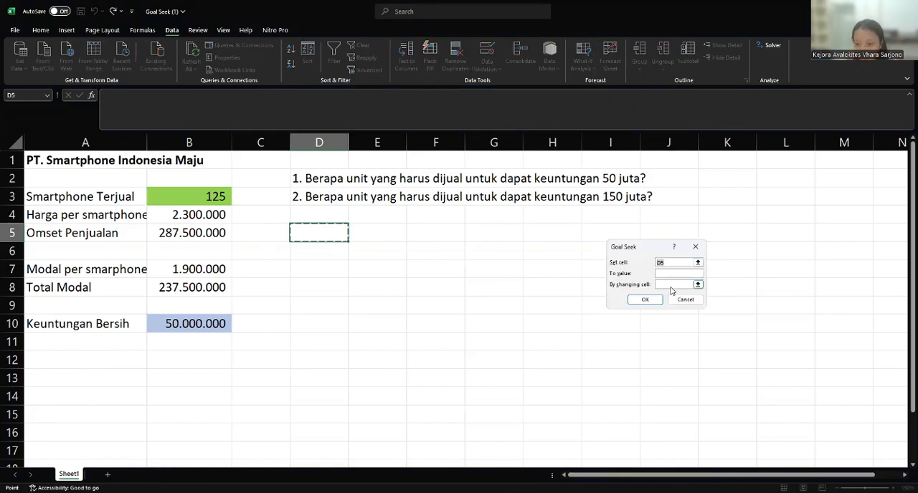
left_click(698, 263)
left_click(201, 324)
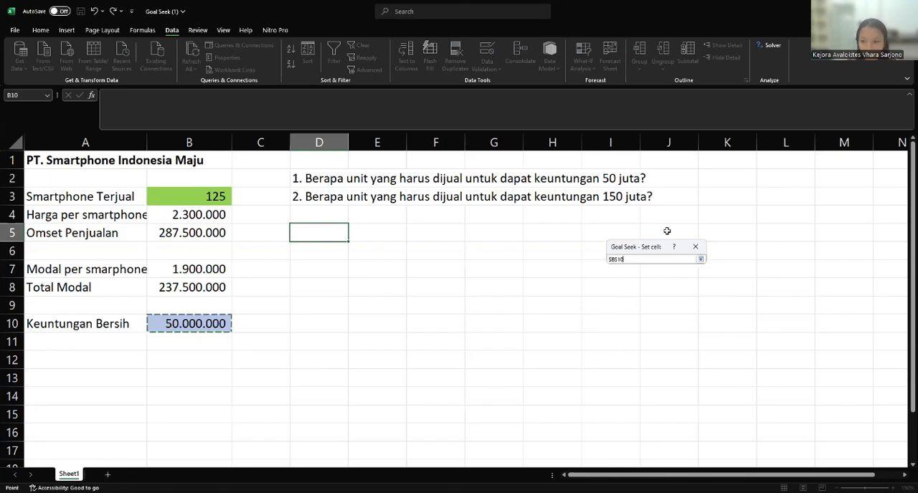
left_click(700, 260)
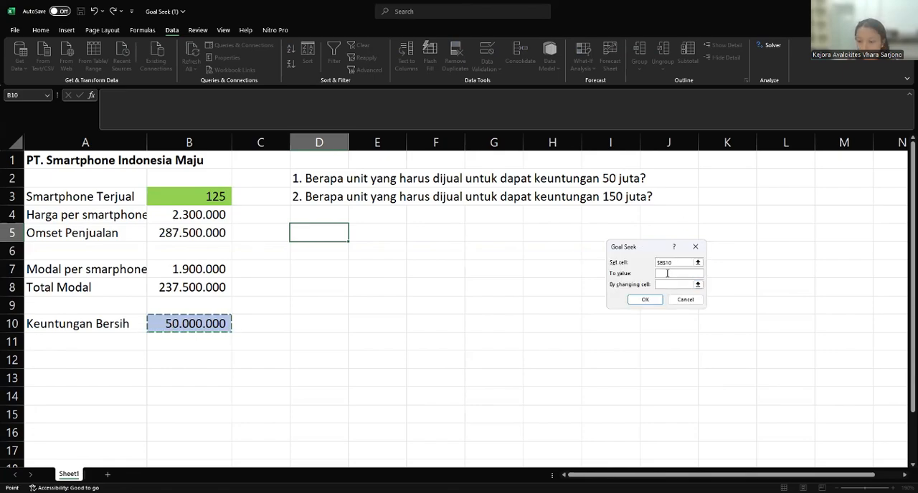
left_click(667, 273)
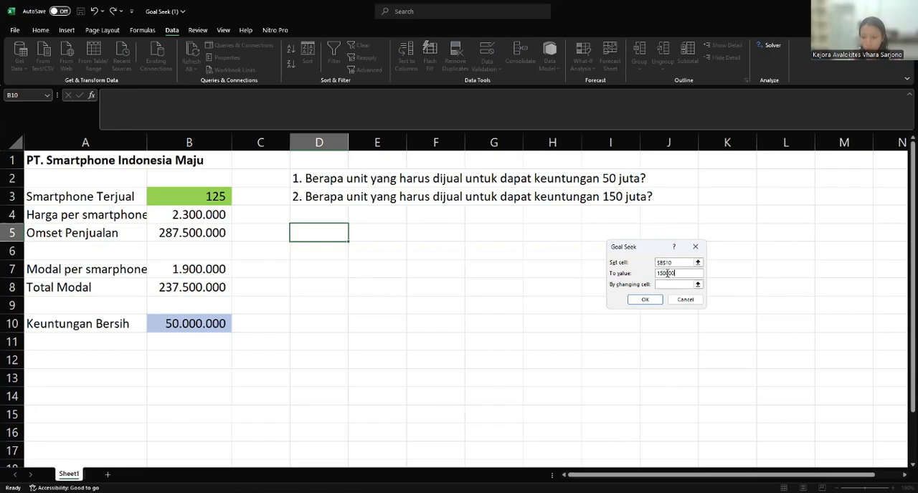
type("150000000")
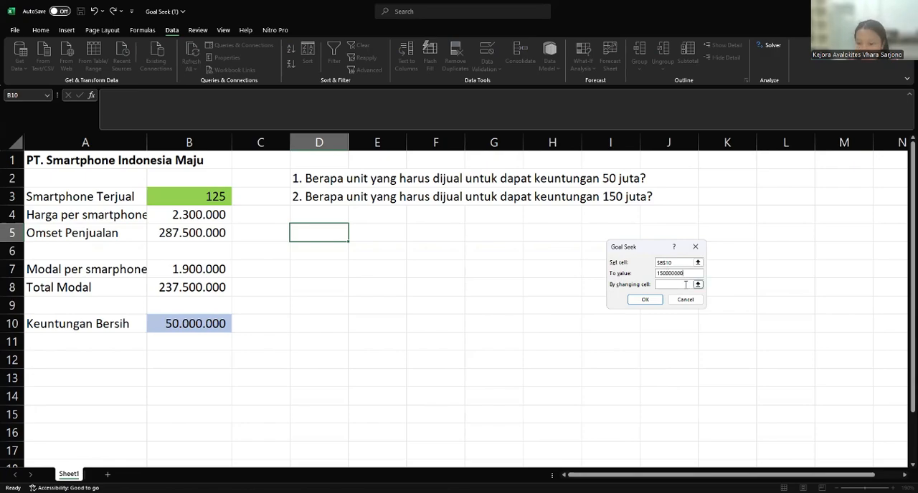
- Set Smartphone Terjual B3 as the changing cell, run the Goal Seek and accept the solution
left_click(691, 285)
left_click(695, 283)
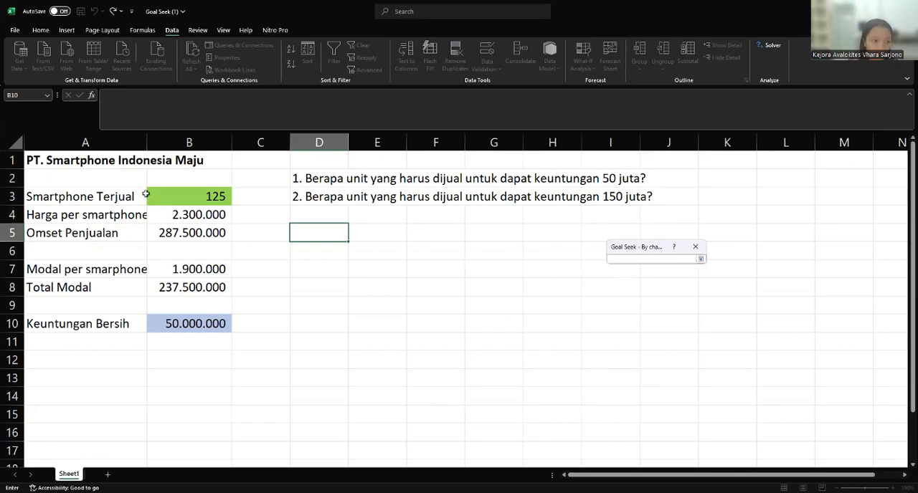
left_click(167, 196)
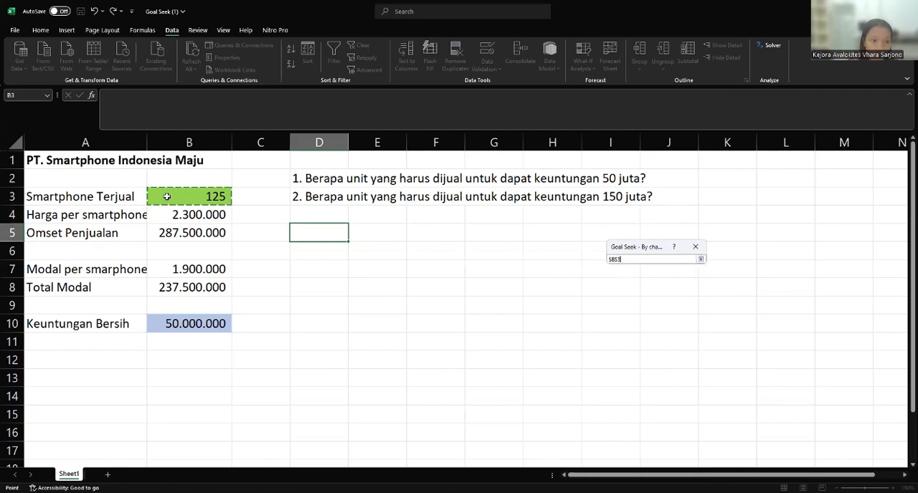
left_click(701, 260)
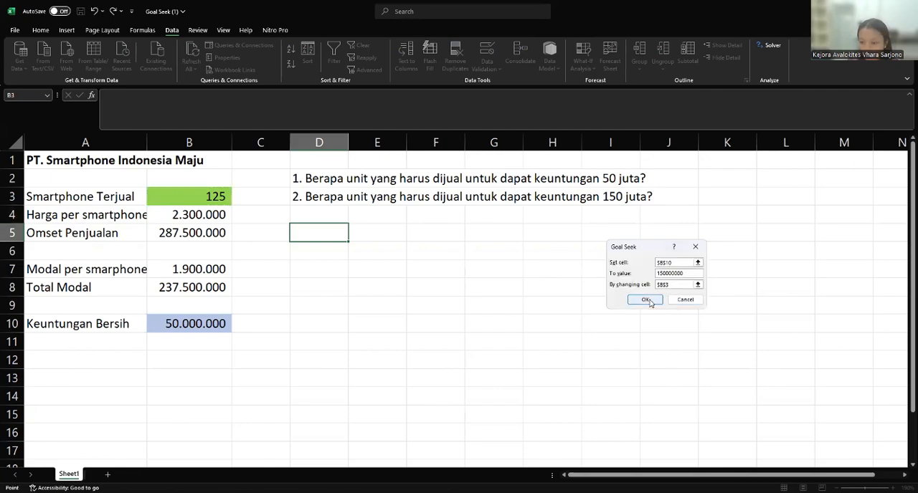
left_click(644, 300)
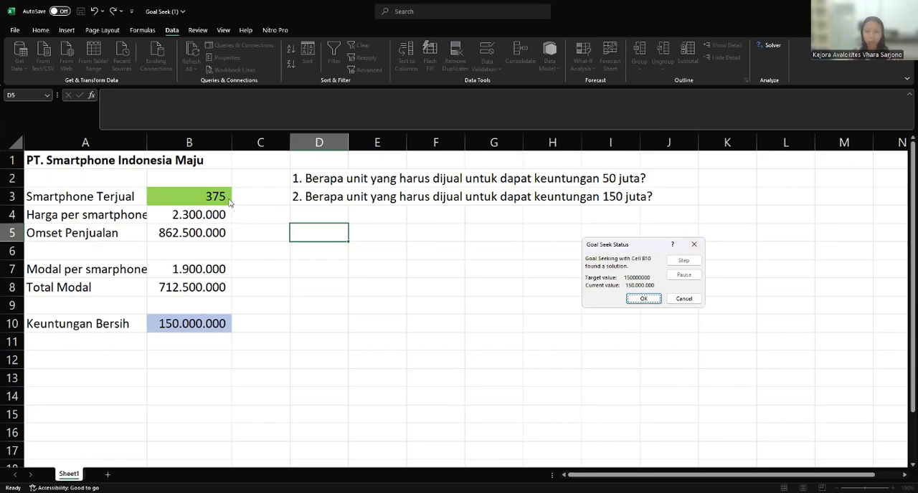
left_click(643, 298)
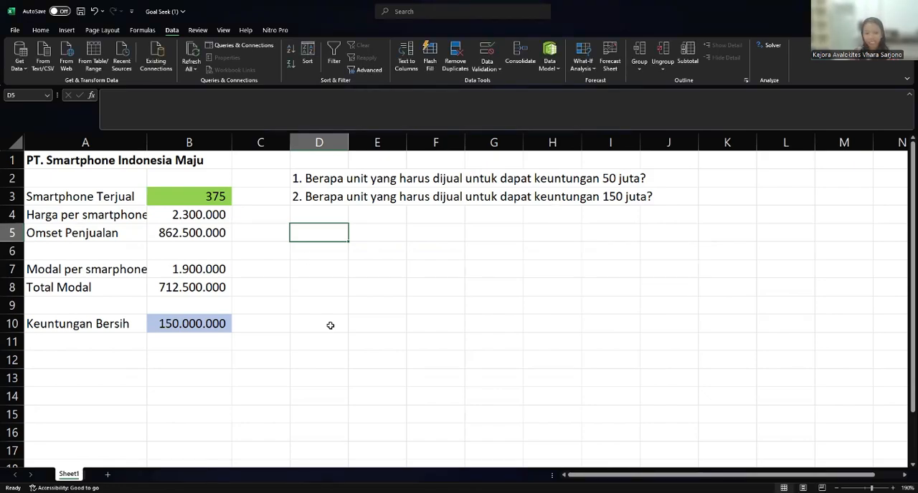
left_click(334, 389)
left_click(329, 323)
left_click(345, 307)
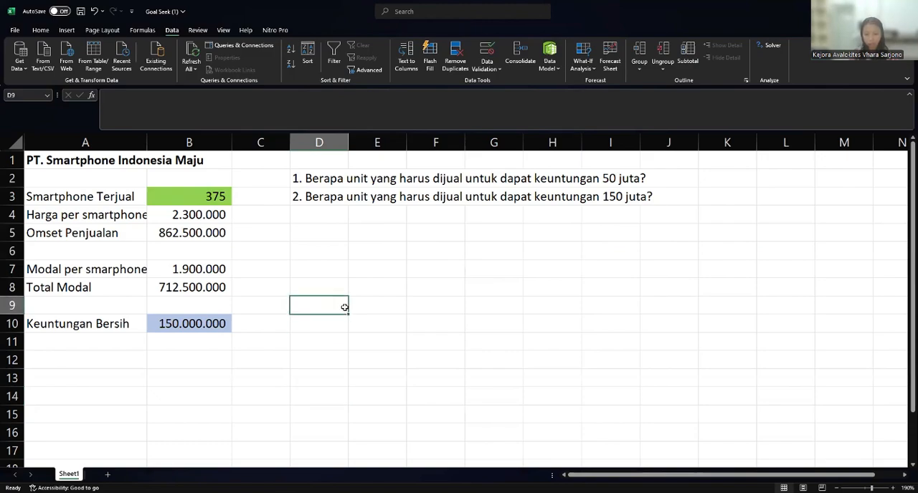
- Switch to the Solver (2) workbook and examine the drinks table's quantity and total columns and the Ketentuan list
key("alt+Tab")
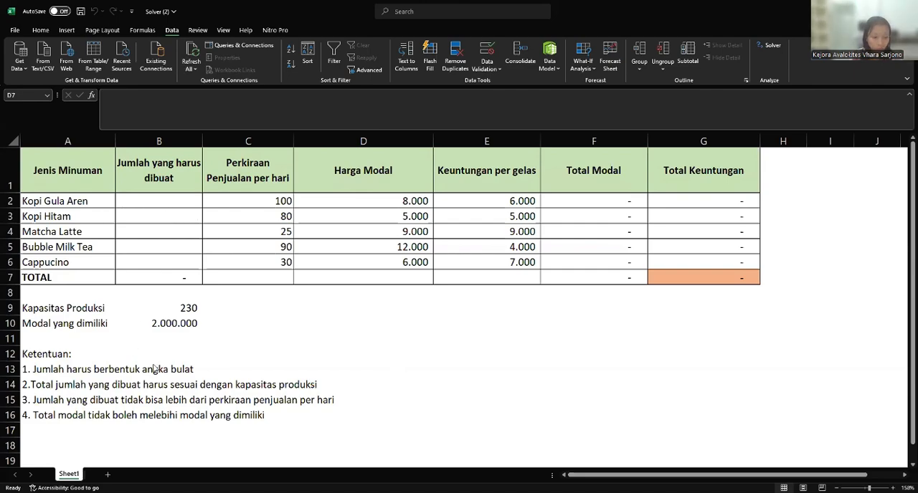
left_click(158, 198)
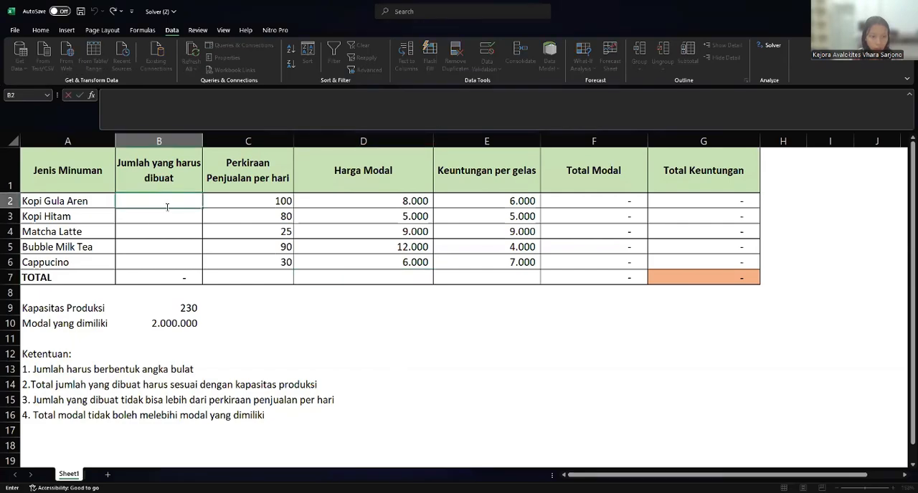
left_click_drag(165, 206, 176, 261)
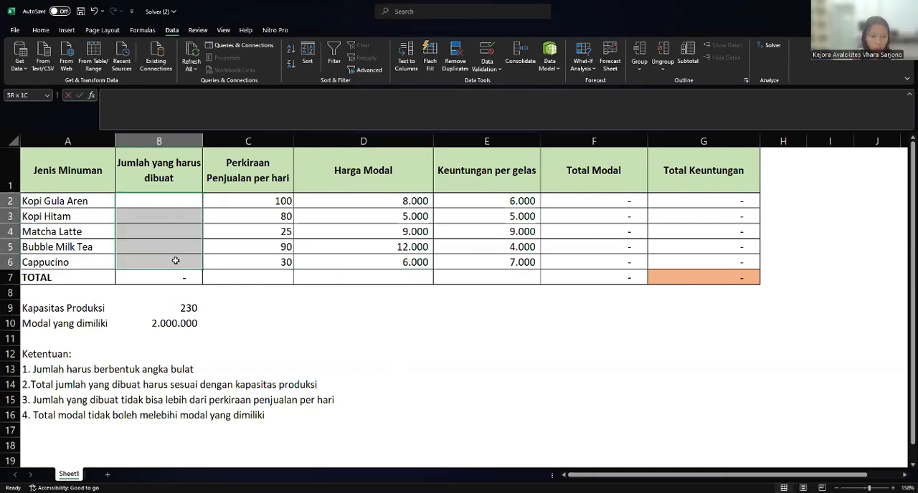
left_click(604, 209)
left_click_drag(604, 209, 585, 263)
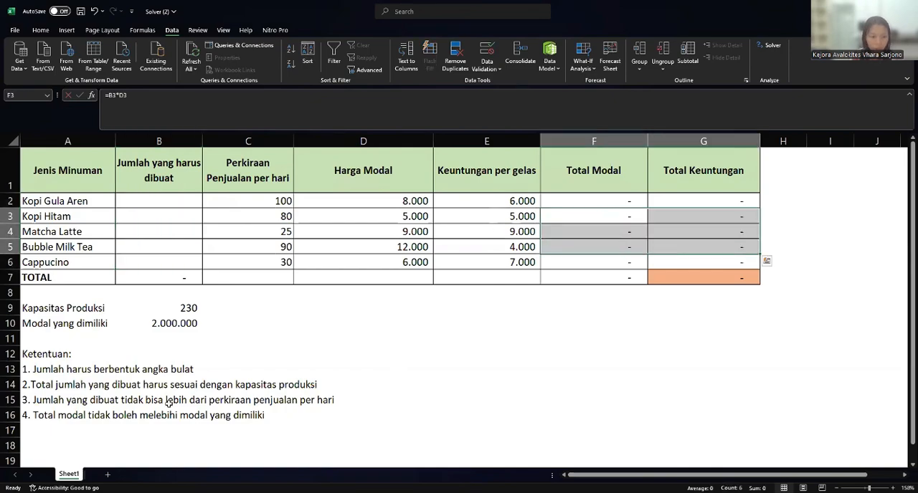
left_click(164, 374)
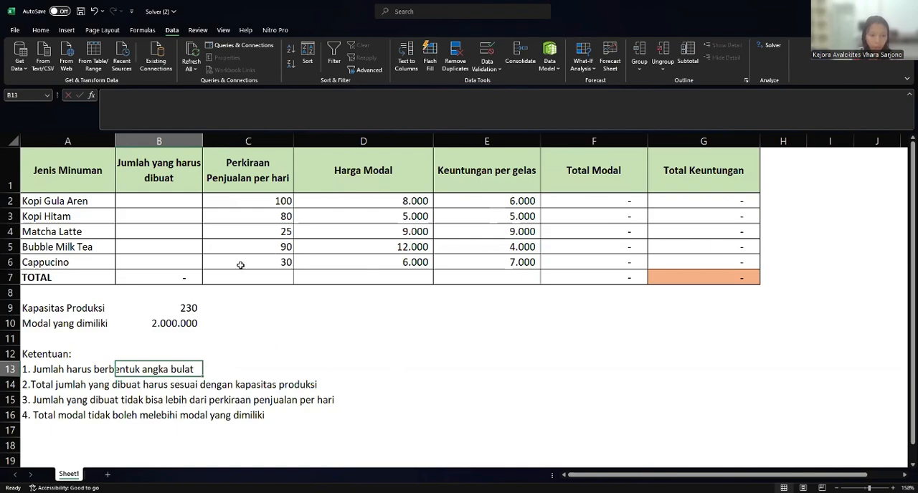
left_click(156, 228)
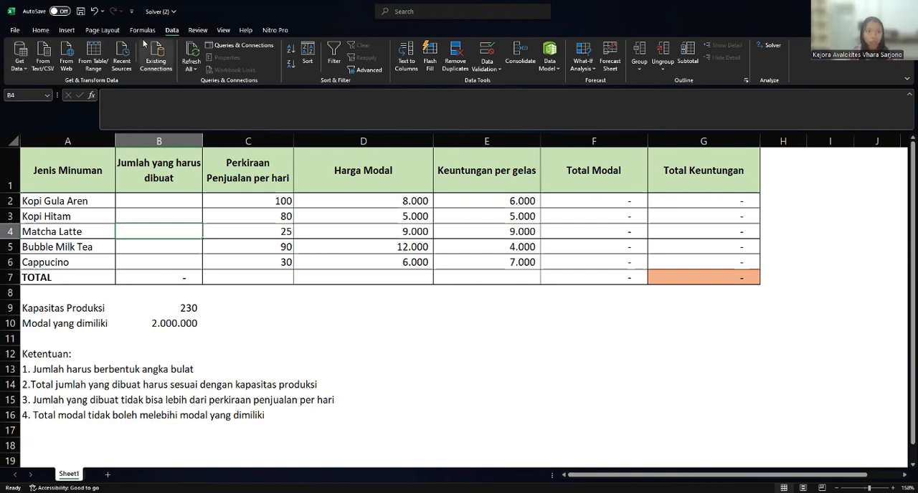
- Open Solver and set the objective, Total Keuntungan in G7, to Max
left_click(40, 30)
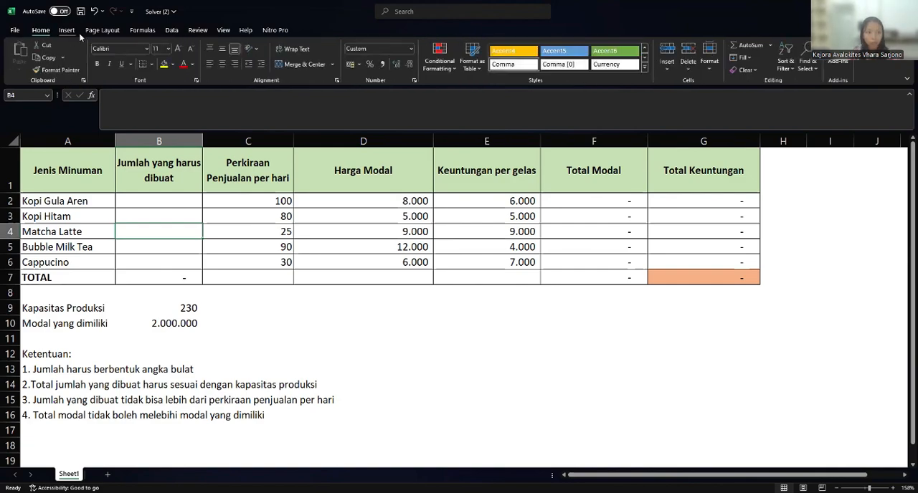
left_click(171, 30)
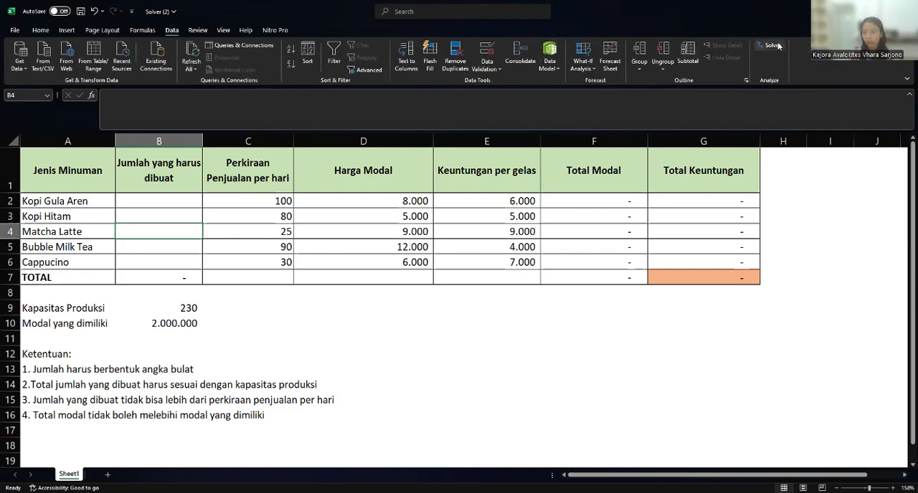
left_click(771, 46)
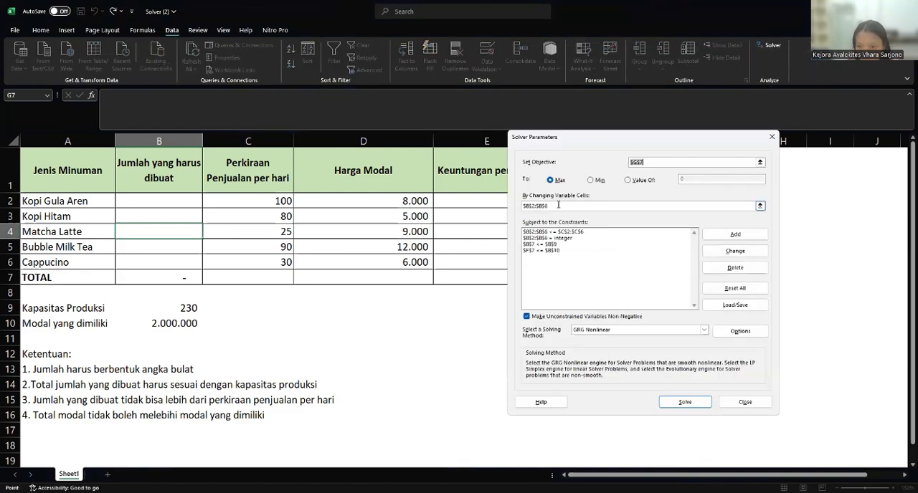
left_click(596, 180)
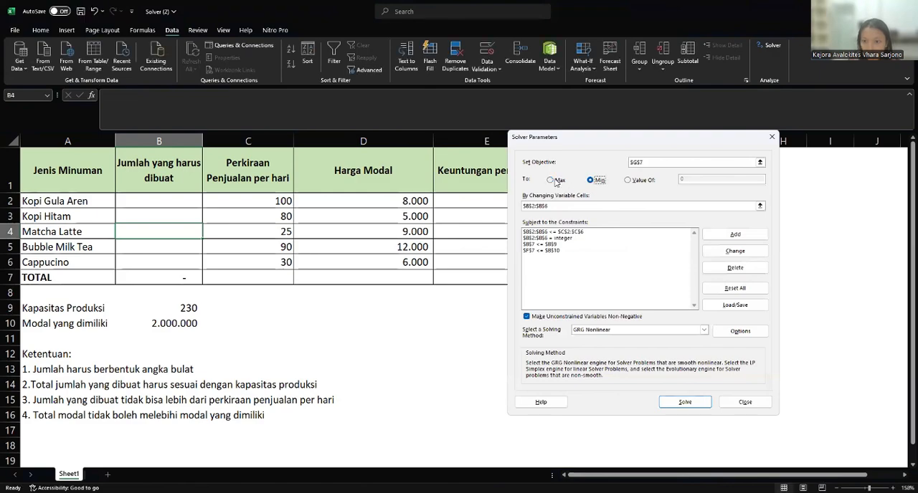
left_click(555, 181)
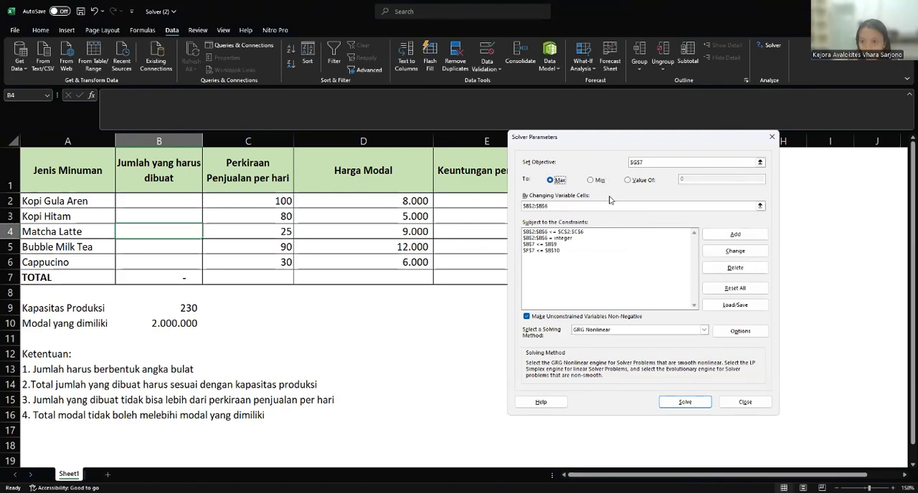
- Set Solver's changing variable cells to the Jumlah yang harus dibuat range B2:B6
left_click(760, 205)
left_click(173, 202)
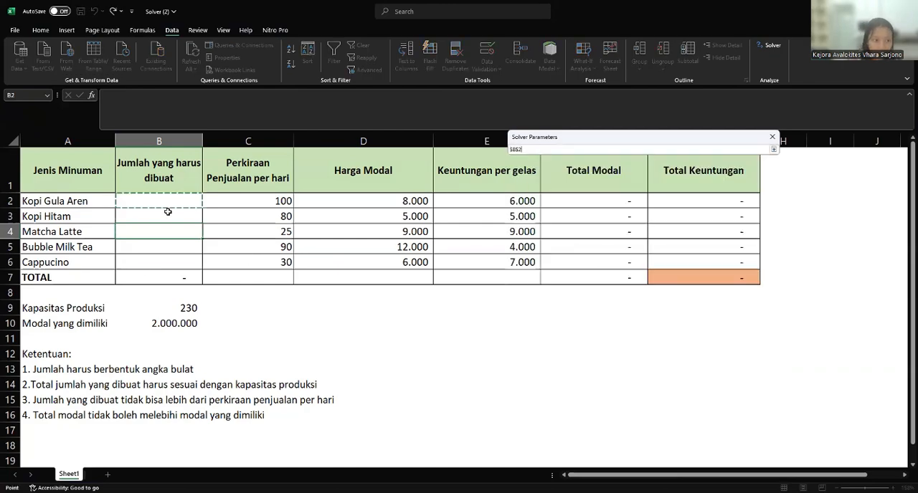
left_click(164, 257, "shift")
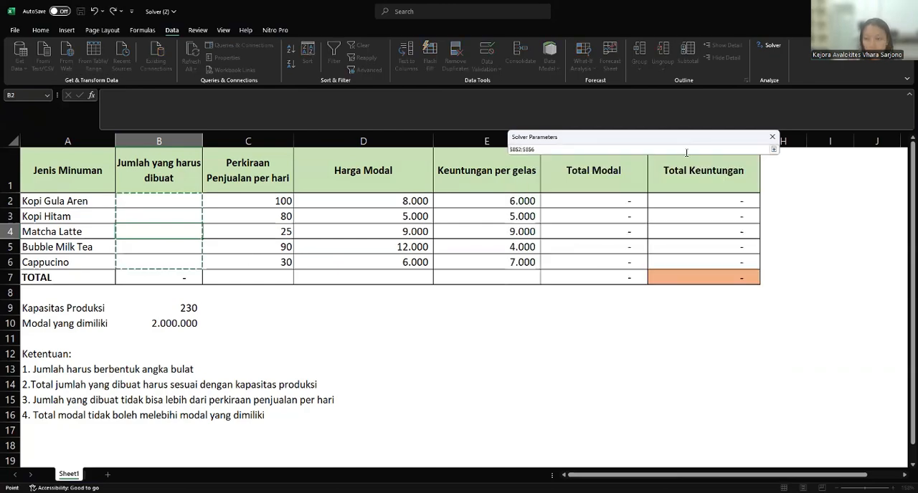
left_click(774, 149)
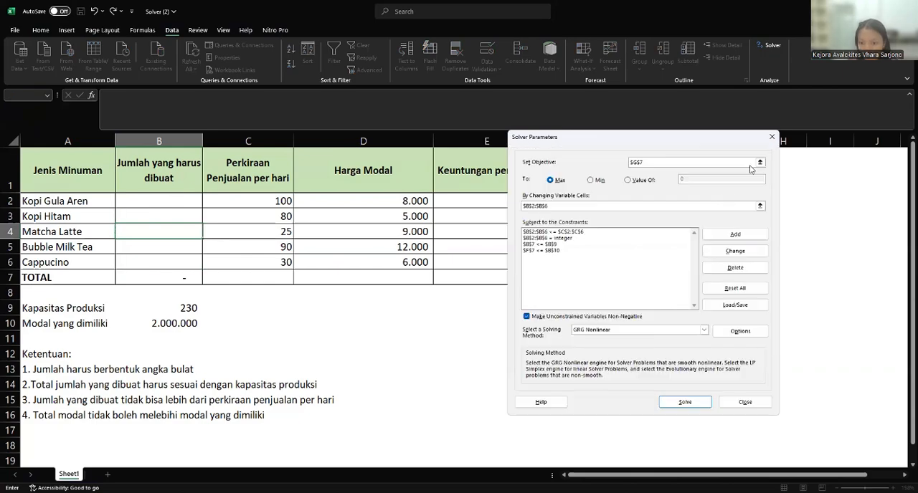
left_click(562, 252)
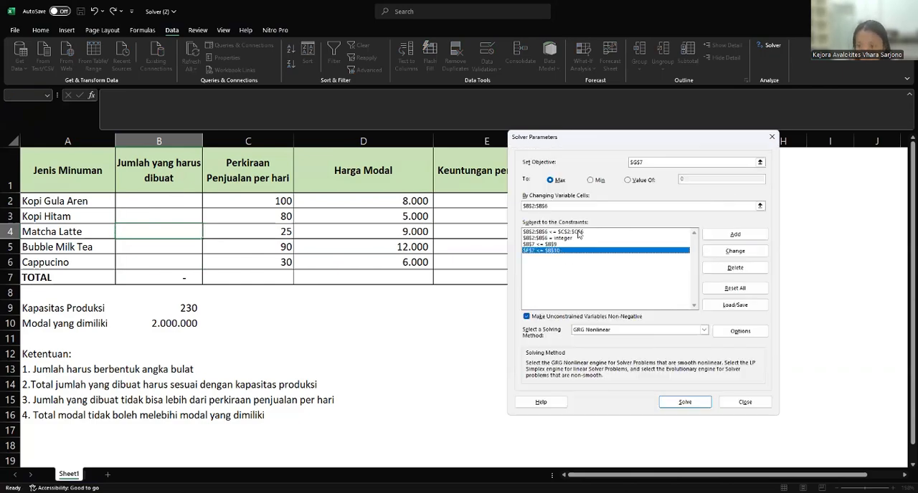
left_click(578, 232)
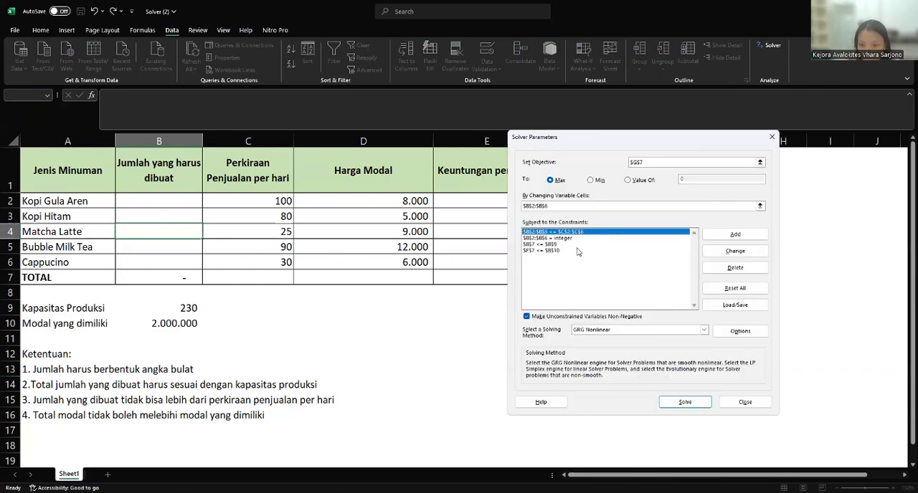
left_click(578, 251)
left_click(576, 237)
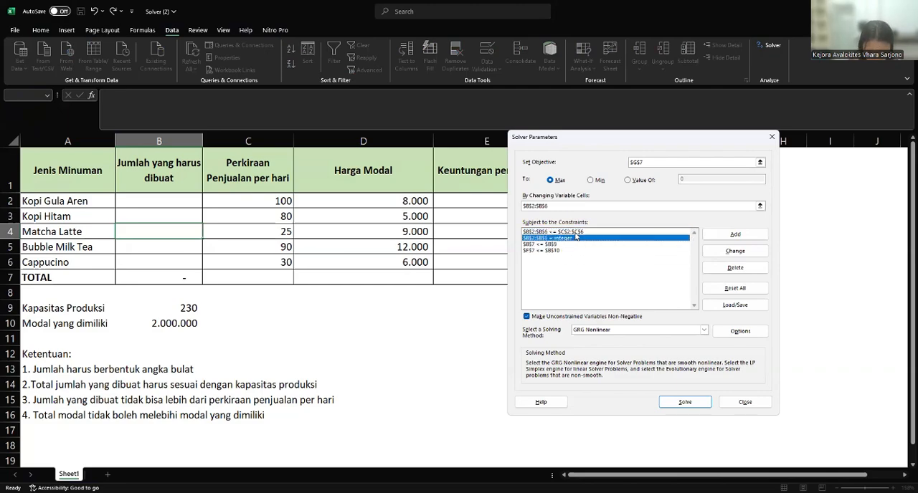
- Add a Solver constraint requiring the quantities in B2:B6 to be integers using the int option
left_click(746, 236)
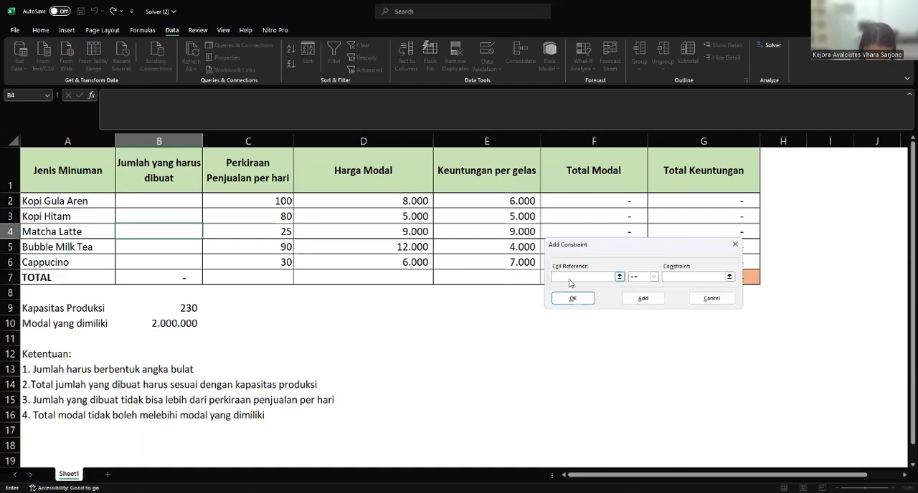
left_click(620, 276)
left_click(159, 207)
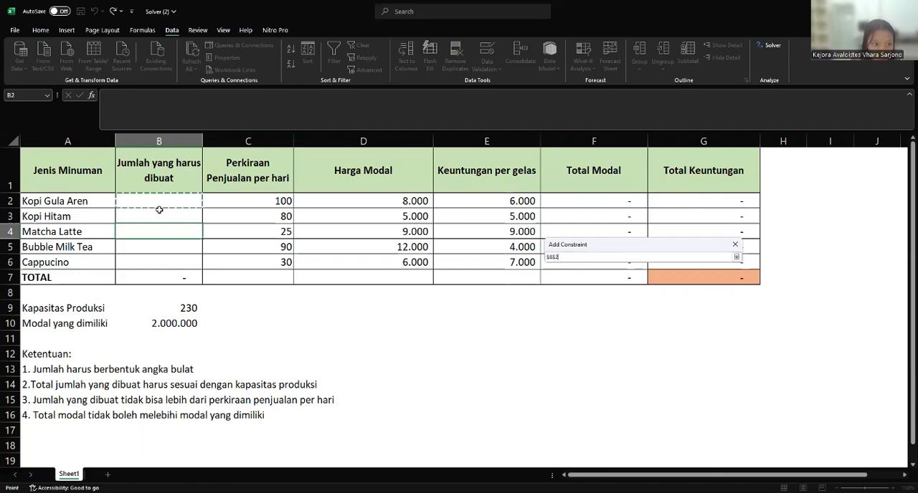
left_click_drag(159, 210, 159, 265)
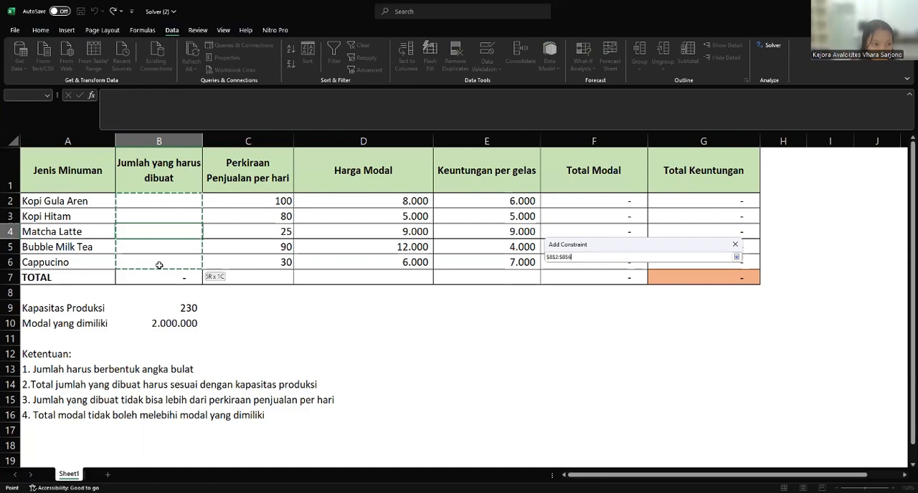
left_click(737, 259)
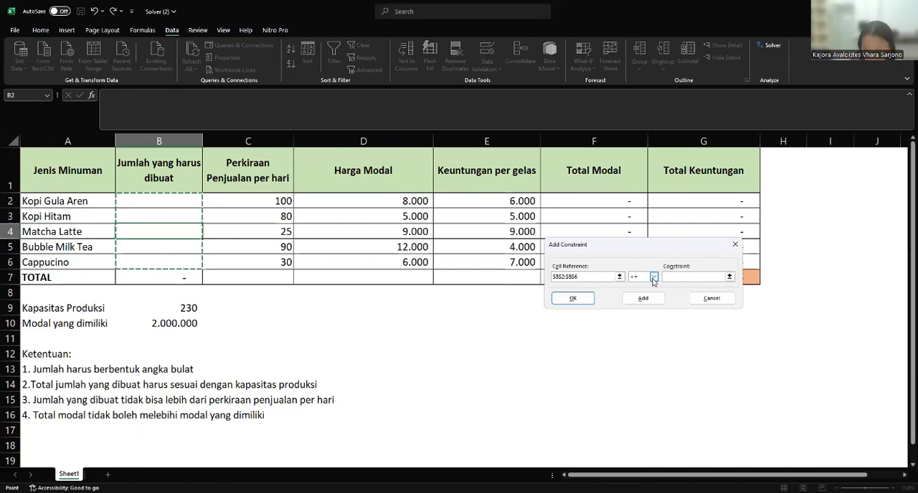
left_click(652, 278)
left_click(641, 305)
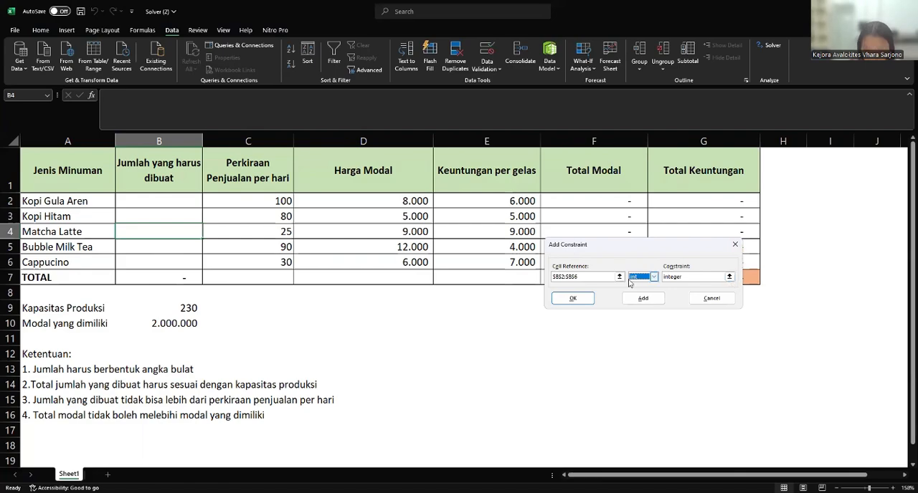
left_click(568, 298)
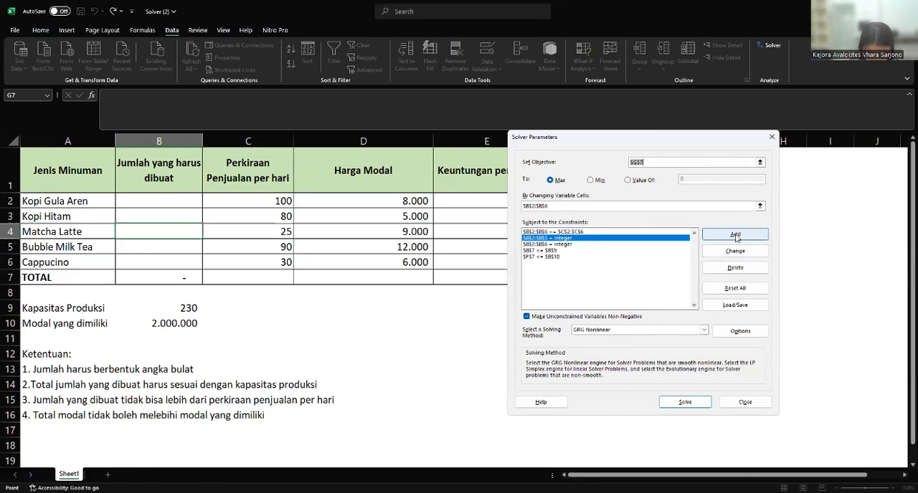
- Add a Solver constraint making the total quantity in B7 equal (=) to the Kapasitas Produksi in B9
left_click(735, 237)
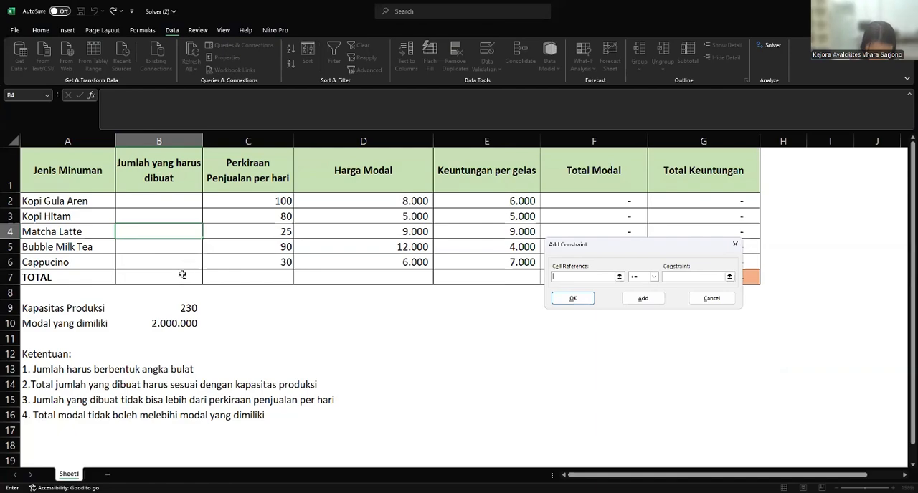
left_click(144, 277)
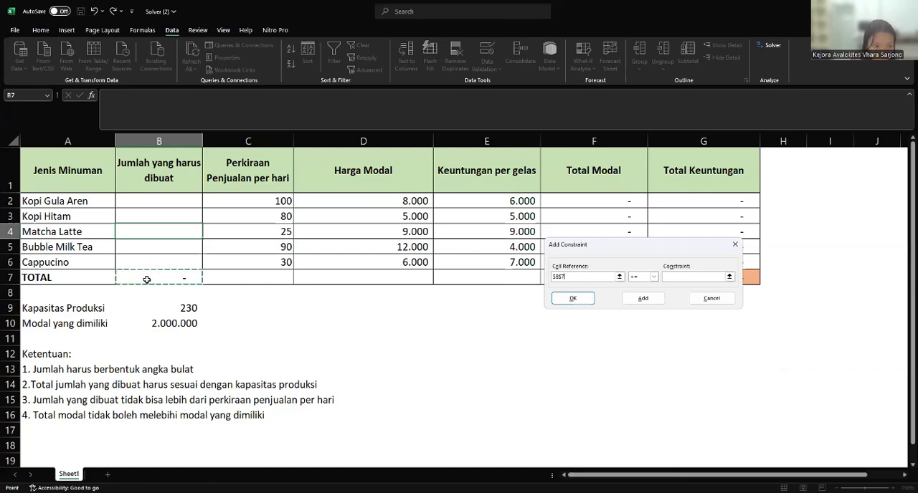
left_click(654, 276)
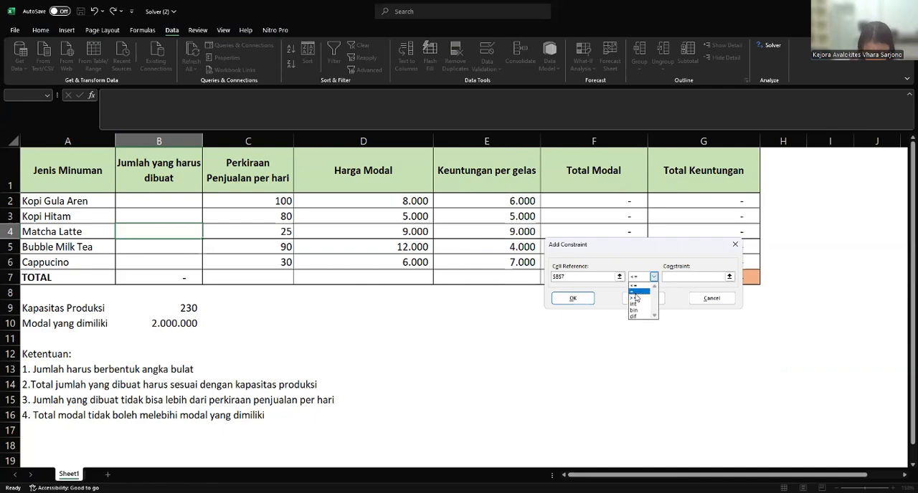
left_click(636, 293)
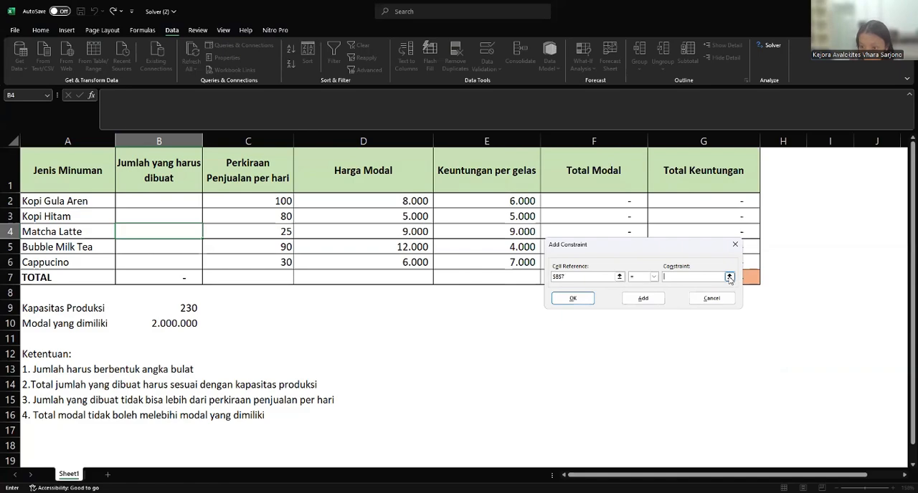
left_click(729, 277)
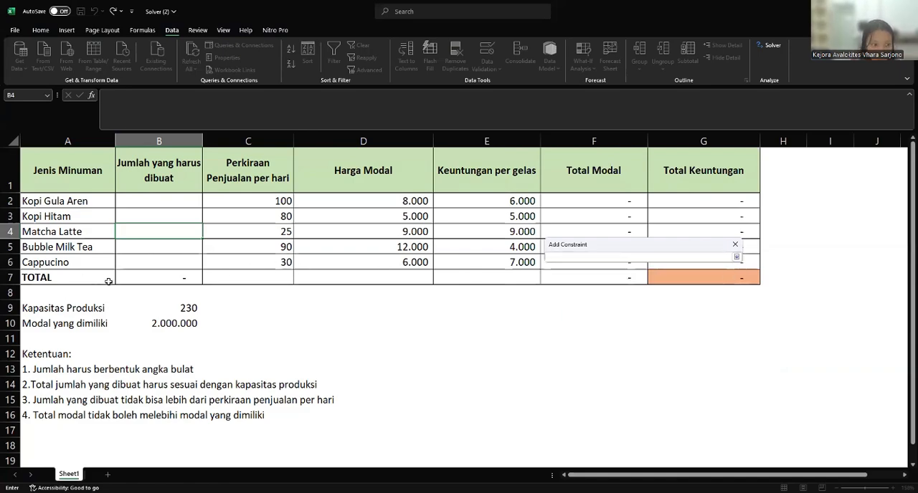
left_click(141, 309)
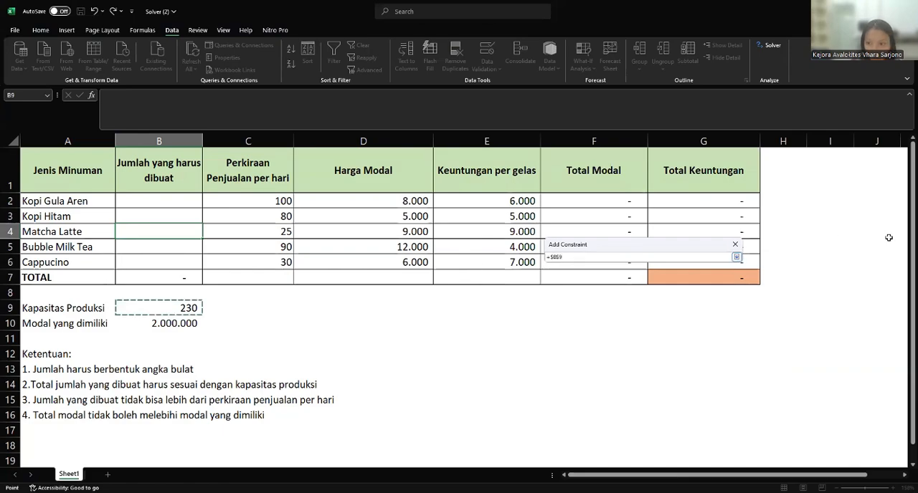
left_click(736, 258)
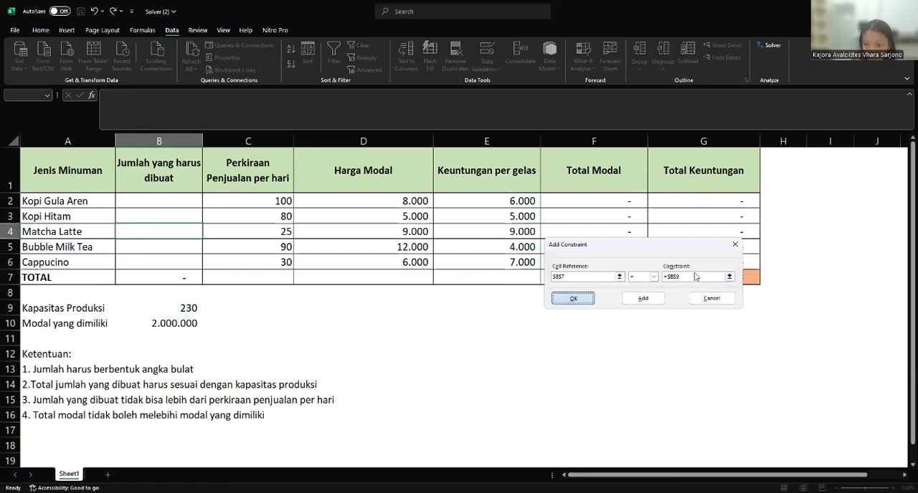
key("Return")
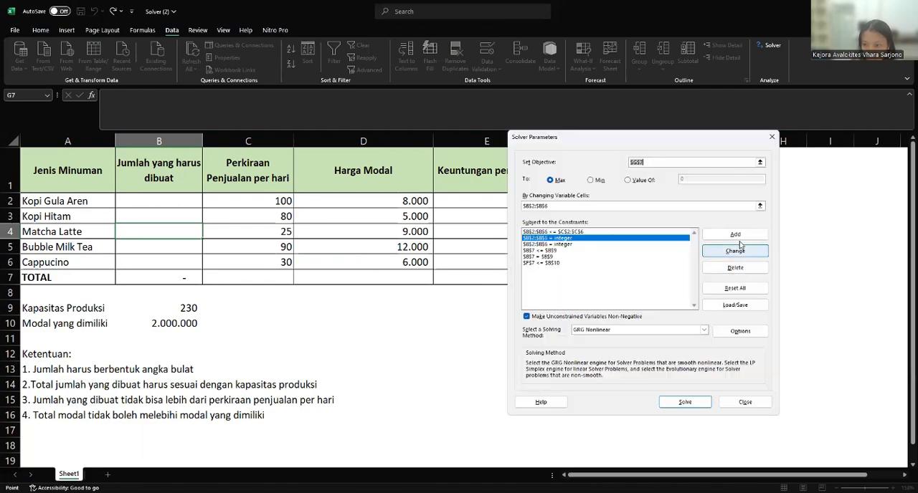
- Add a Solver constraint keeping the quantities in B2:B6 at or below (<=) the Perkiraan Penjualan per hari values in C2:C6
left_click(737, 236)
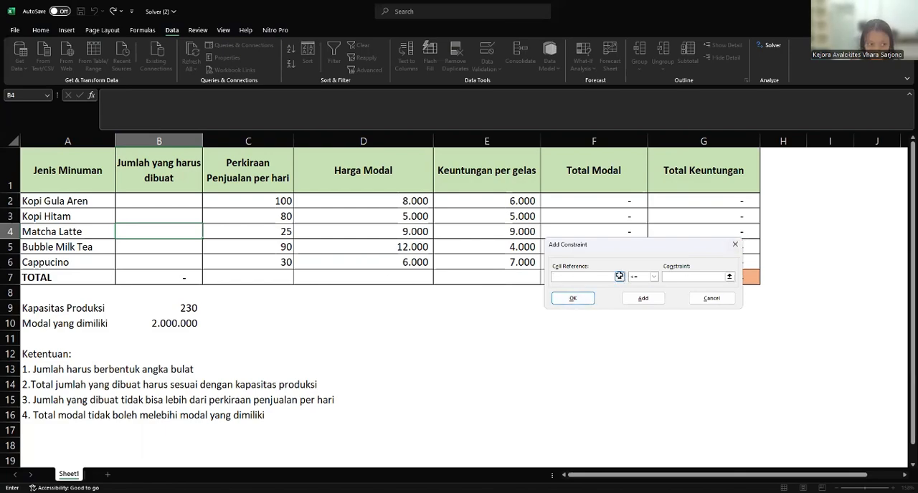
left_click(184, 200)
left_click_drag(177, 218, 166, 262)
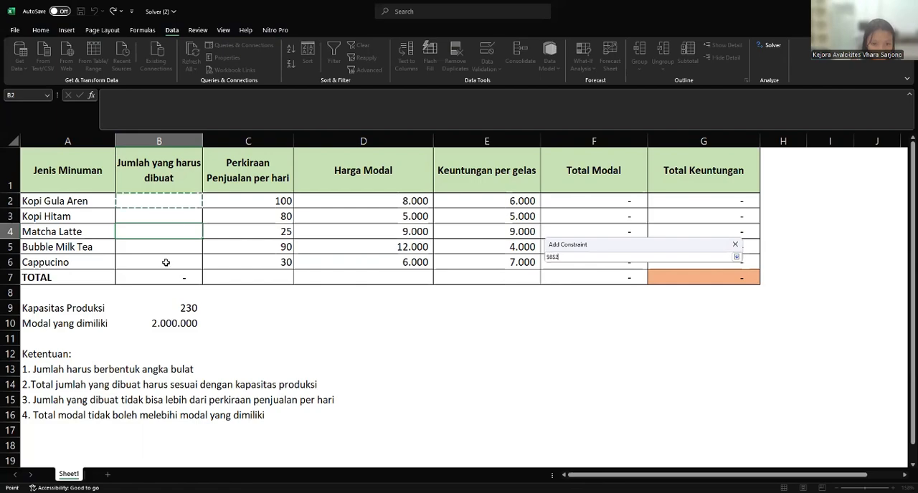
left_click(736, 257)
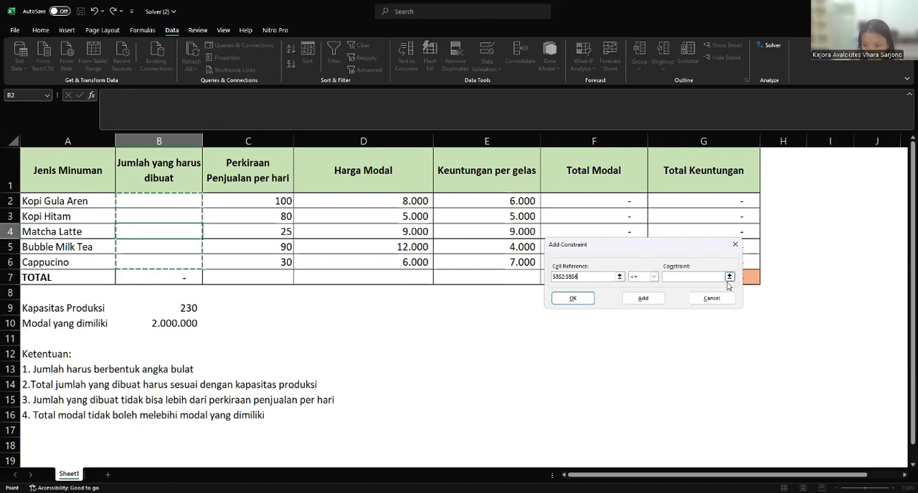
left_click(730, 277)
left_click(729, 277)
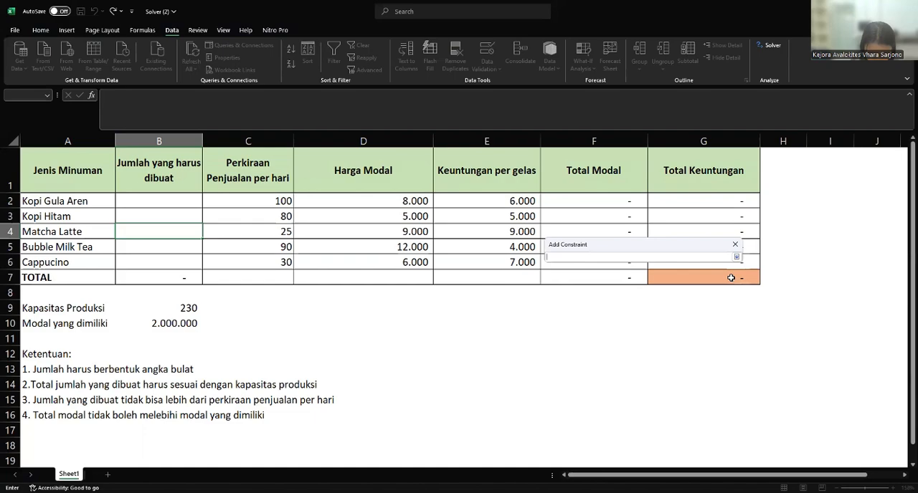
left_click(267, 204)
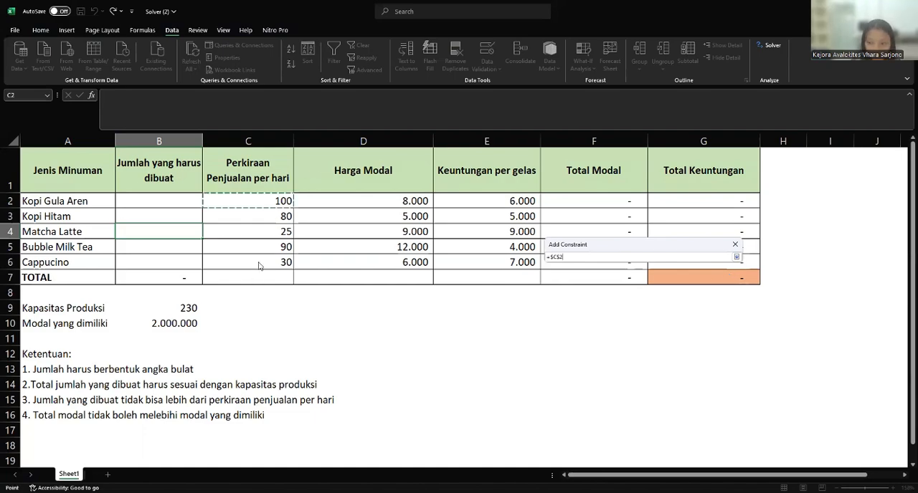
left_click_drag(267, 204, 259, 266)
left_click(738, 257)
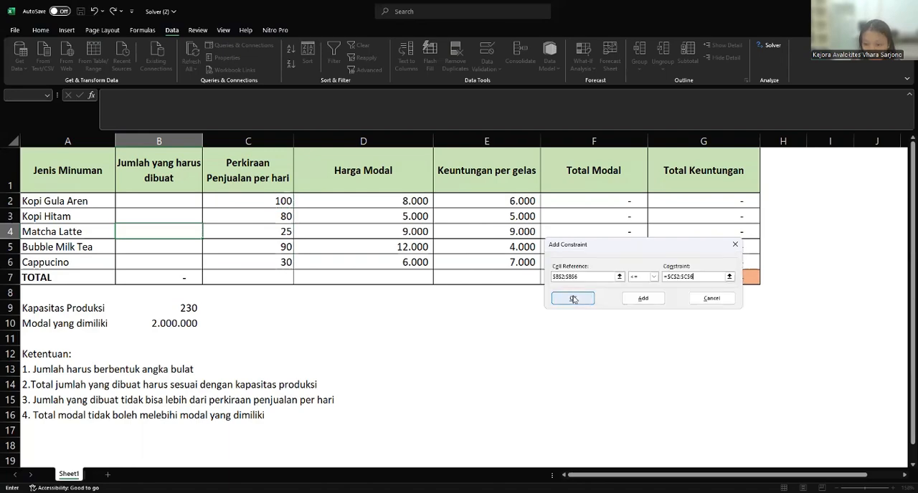
key("Return")
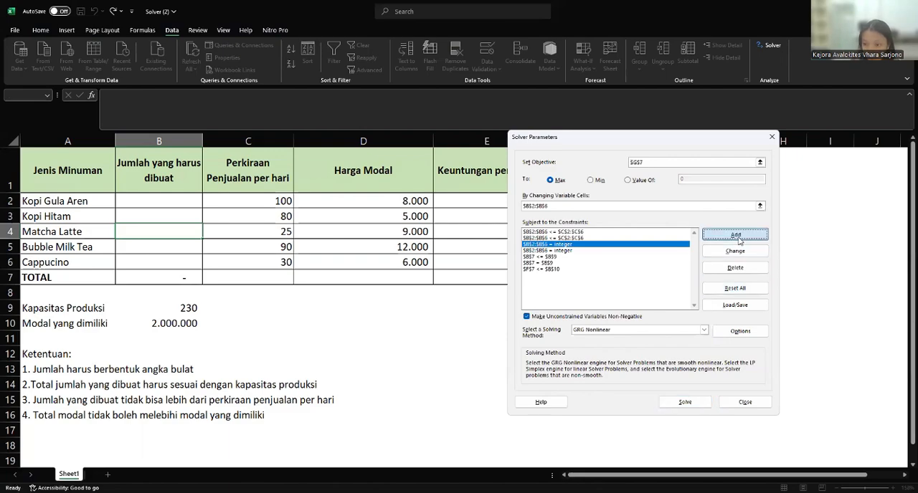
- Add a Solver constraint keeping the Total Modal sum in F7 at or below (<=) the Modal yang dimiliki in B10
left_click(738, 240)
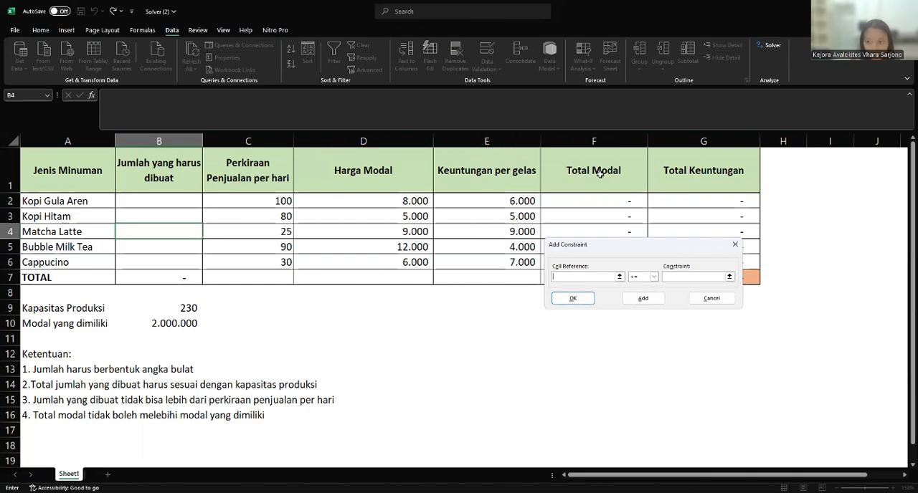
left_click(620, 278)
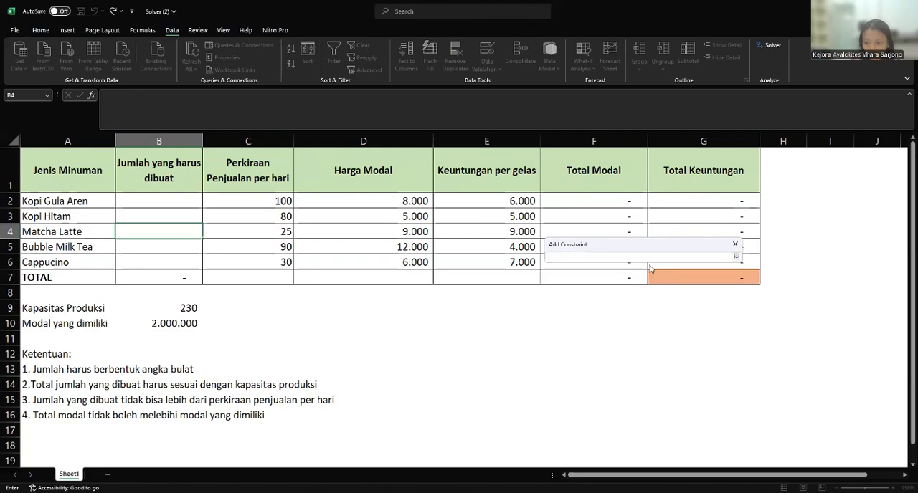
left_click(564, 281)
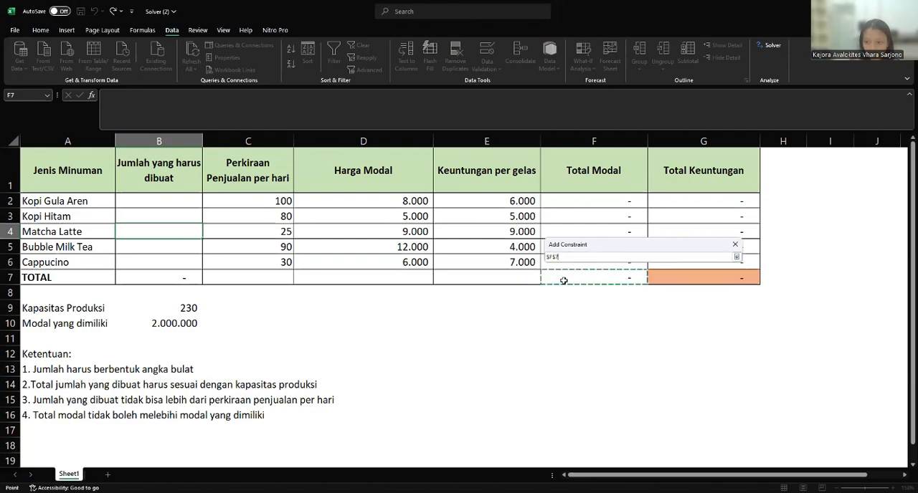
left_click(736, 258)
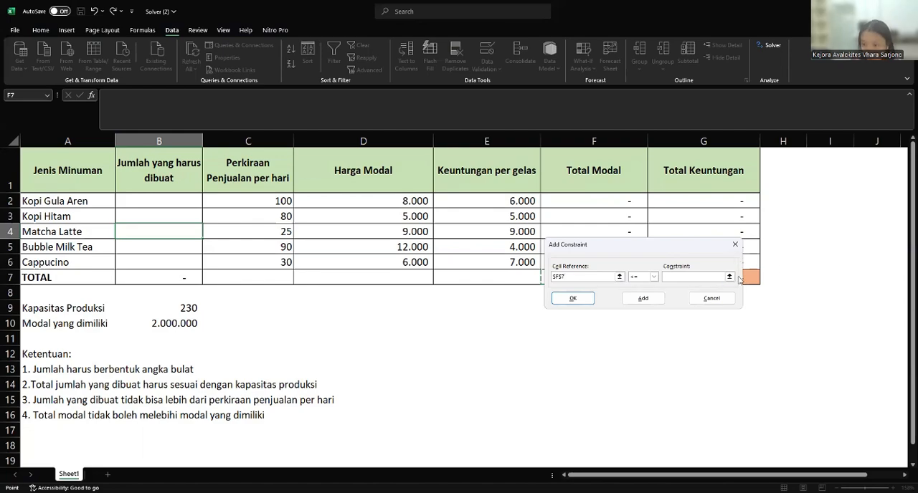
left_click(729, 277)
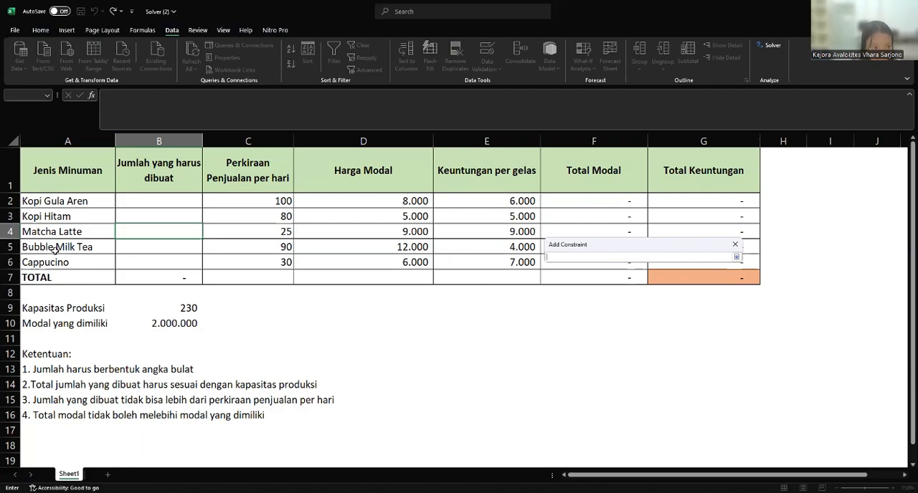
left_click(177, 323)
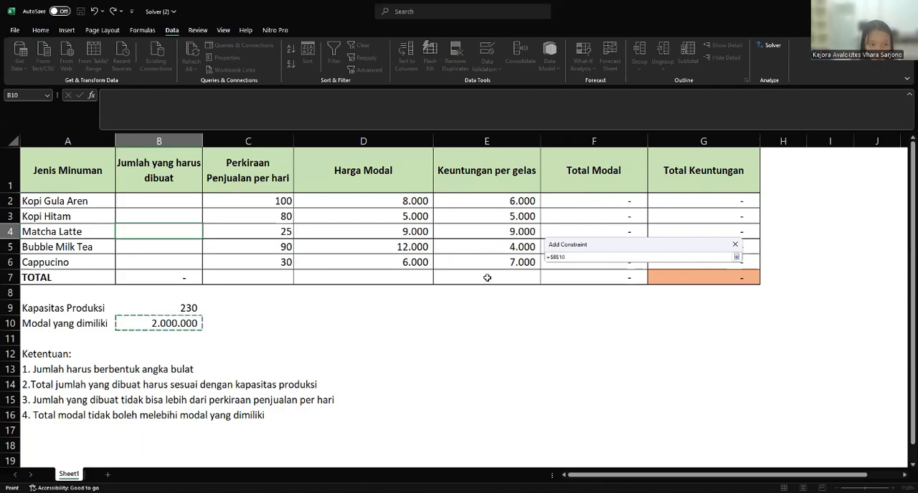
left_click(736, 257)
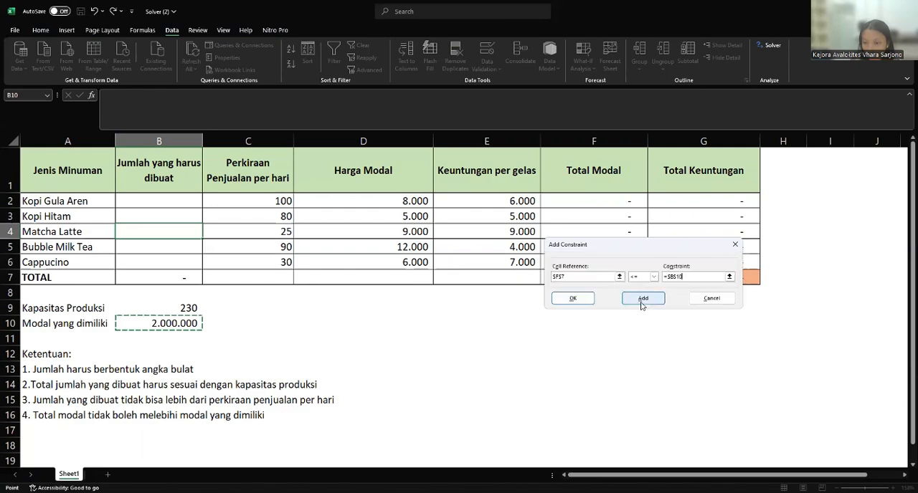
left_click(583, 296)
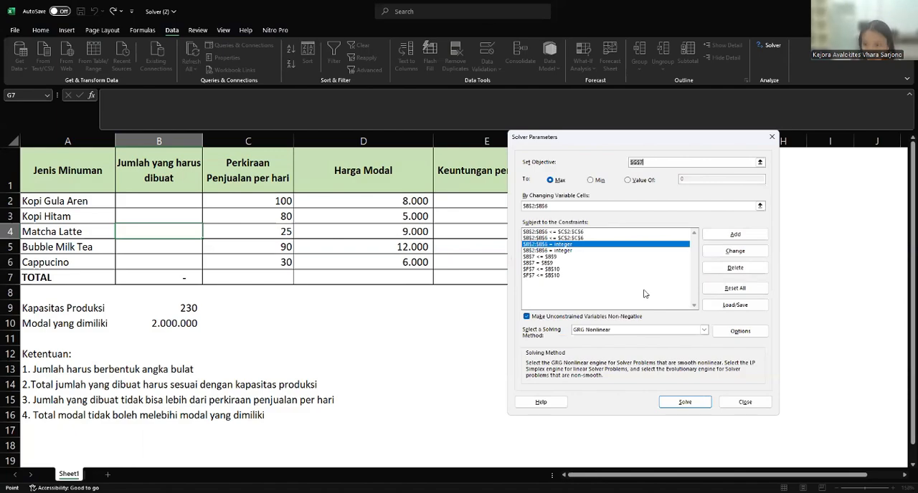
- Solve the model with GRG Nonlinear, keep the solution, and review the drinks' Total Keuntungan values
left_click(691, 405)
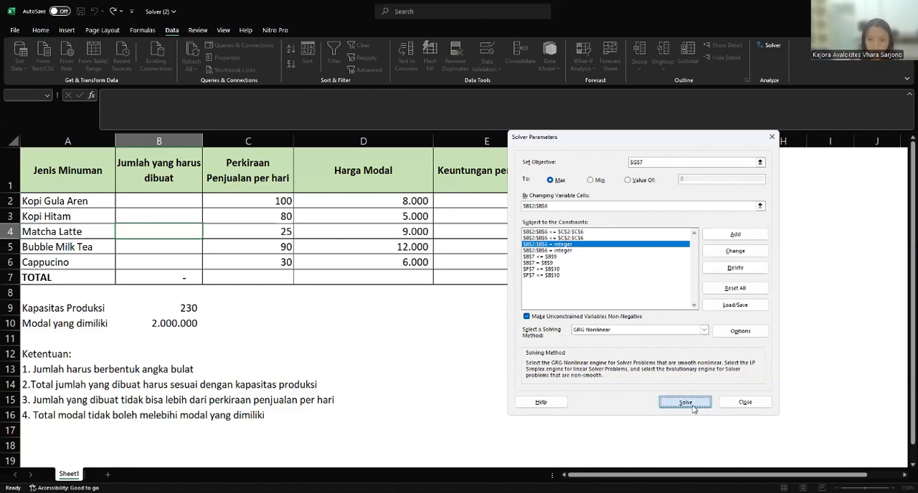
left_click(347, 270)
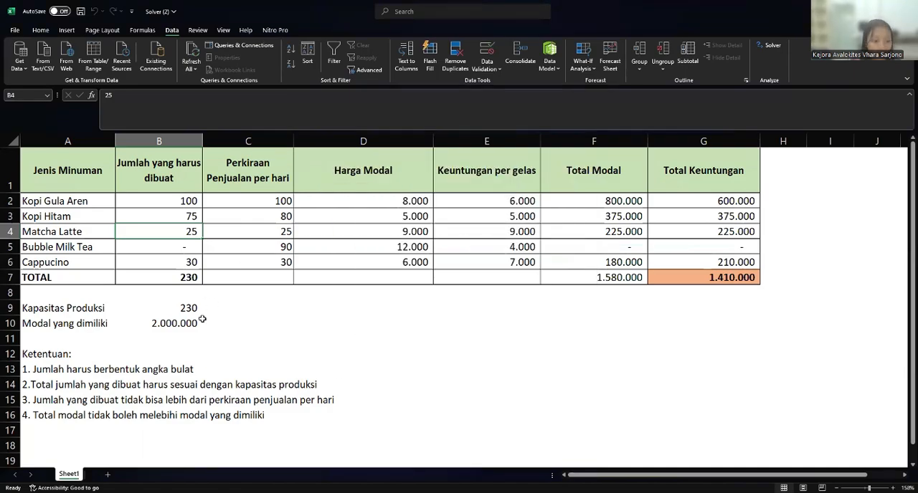
left_click_drag(721, 201, 711, 249)
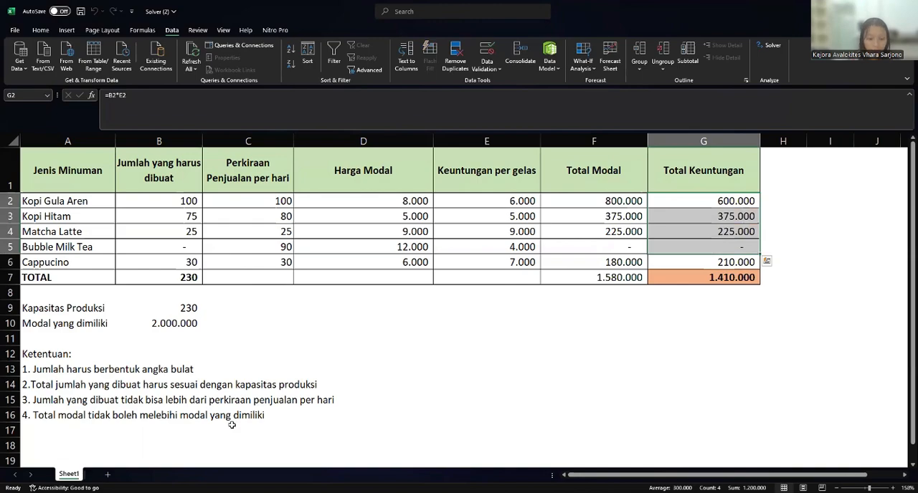